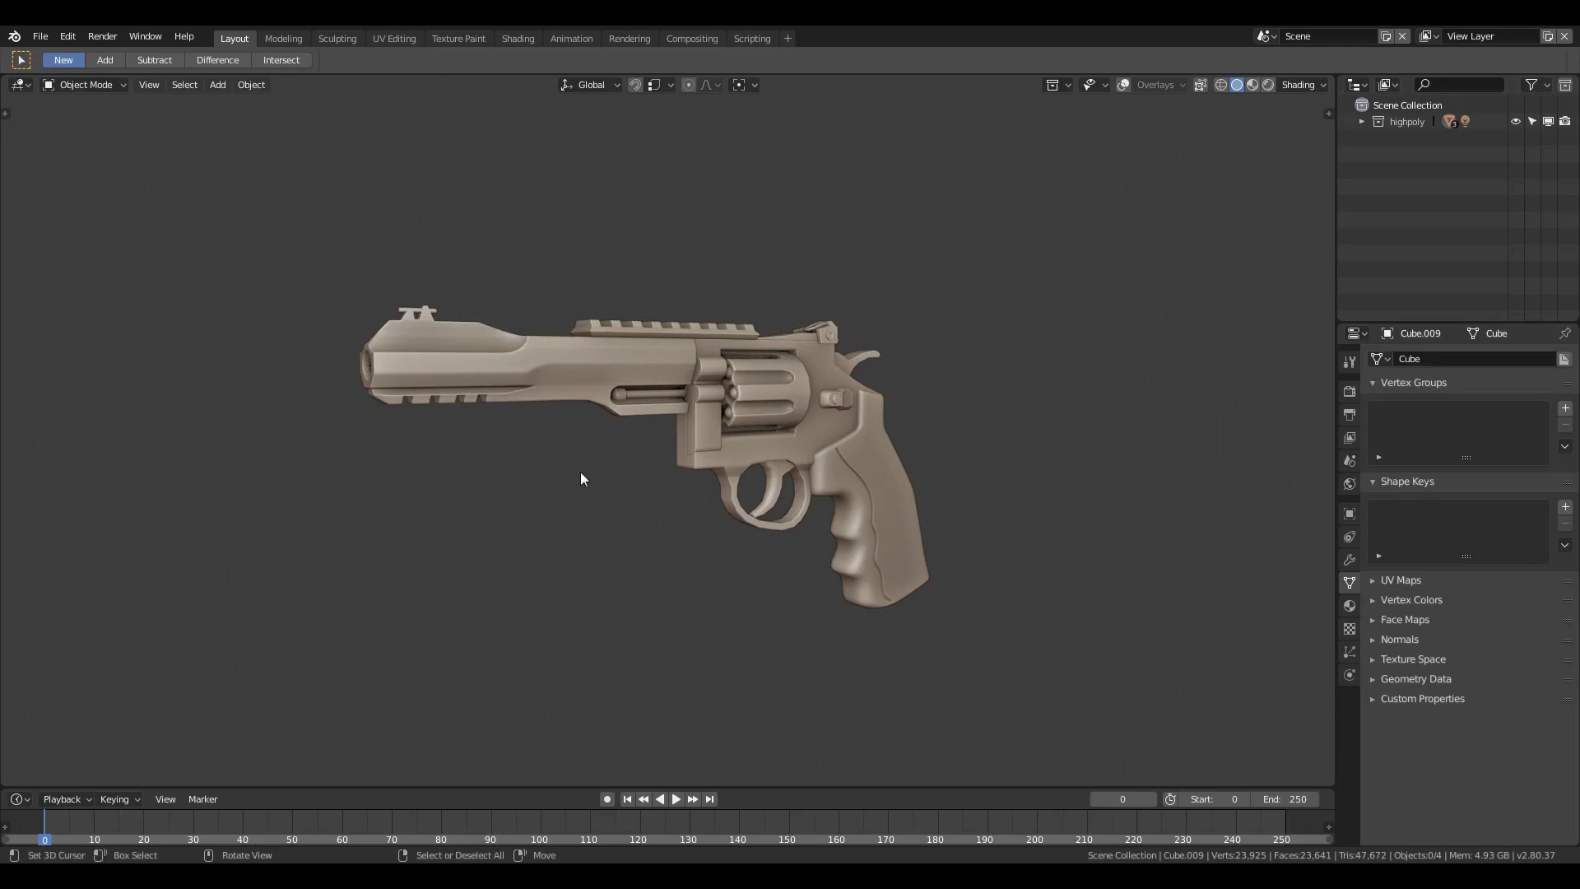
Step: Enable the grid and axis overlays while orbiting around the revolver, then open the File menu
{"action": "mouse_move", "coordinate": [582, 480]}
{"action": "middle_mouse_down"}
{"action": "mouse_move", "coordinate": [791, 543]}
{"action": "mouse_move", "coordinate": [519, 544]}
{"action": "mouse_move", "coordinate": [59, 265]}
{"action": "middle_mouse_up"}
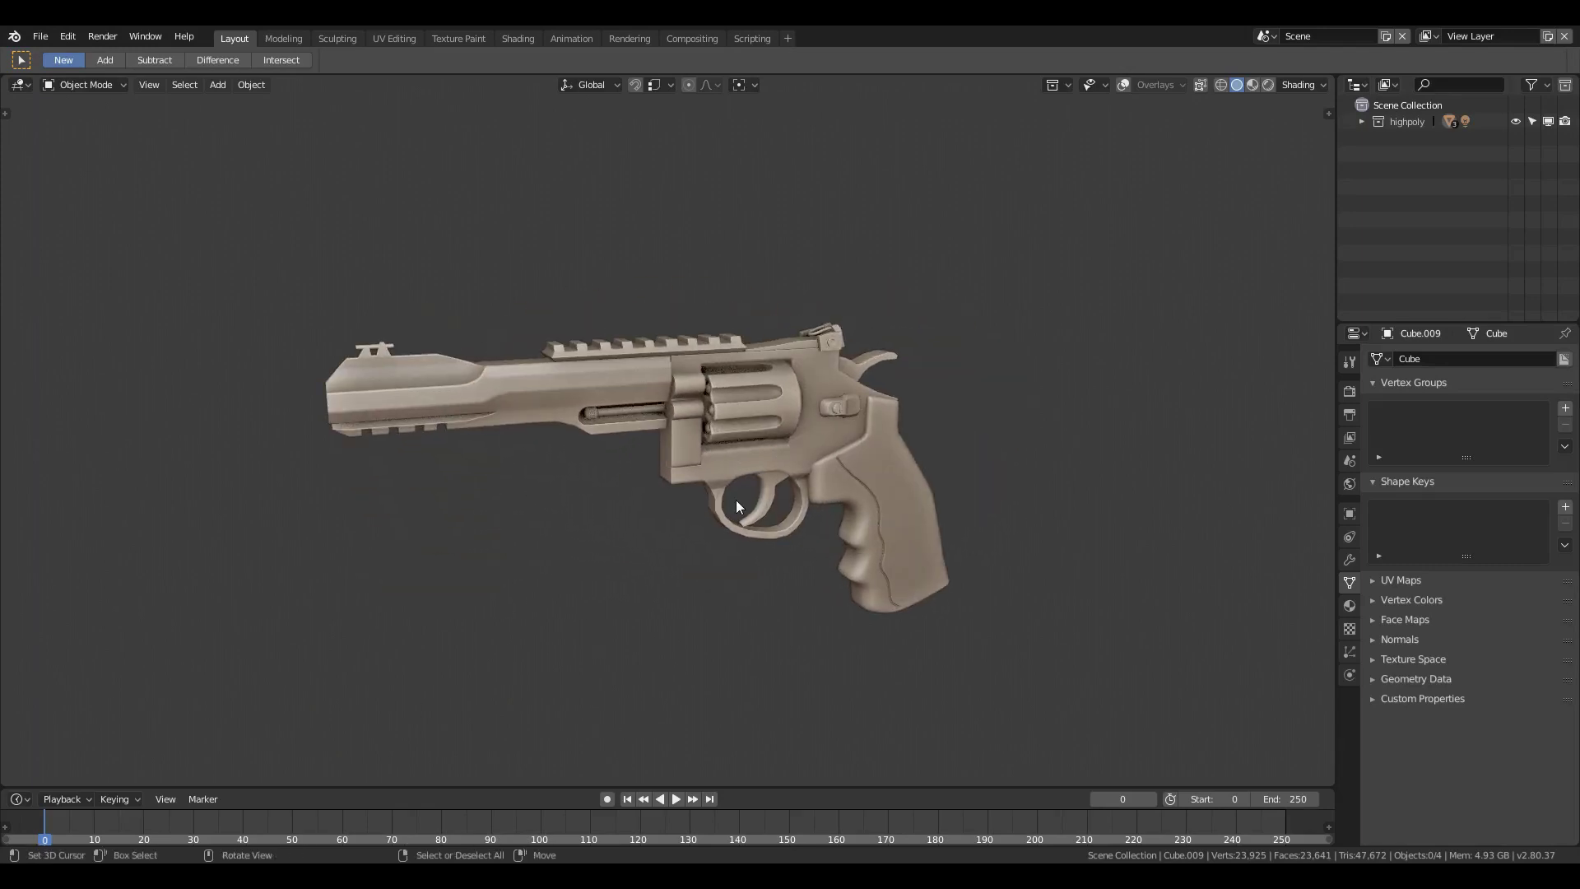
{"action": "key", "text": "z"}
{"action": "left_click", "coordinate": [751, 635]}
{"action": "mouse_move", "coordinate": [750, 635]}
{"action": "middle_mouse_down"}
{"action": "mouse_move", "coordinate": [929, 529]}
{"action": "mouse_move", "coordinate": [596, 306]}
{"action": "middle_mouse_up"}
{"action": "left_click", "coordinate": [41, 37]}
{"action": "mouse_move", "coordinate": [66, 340]}
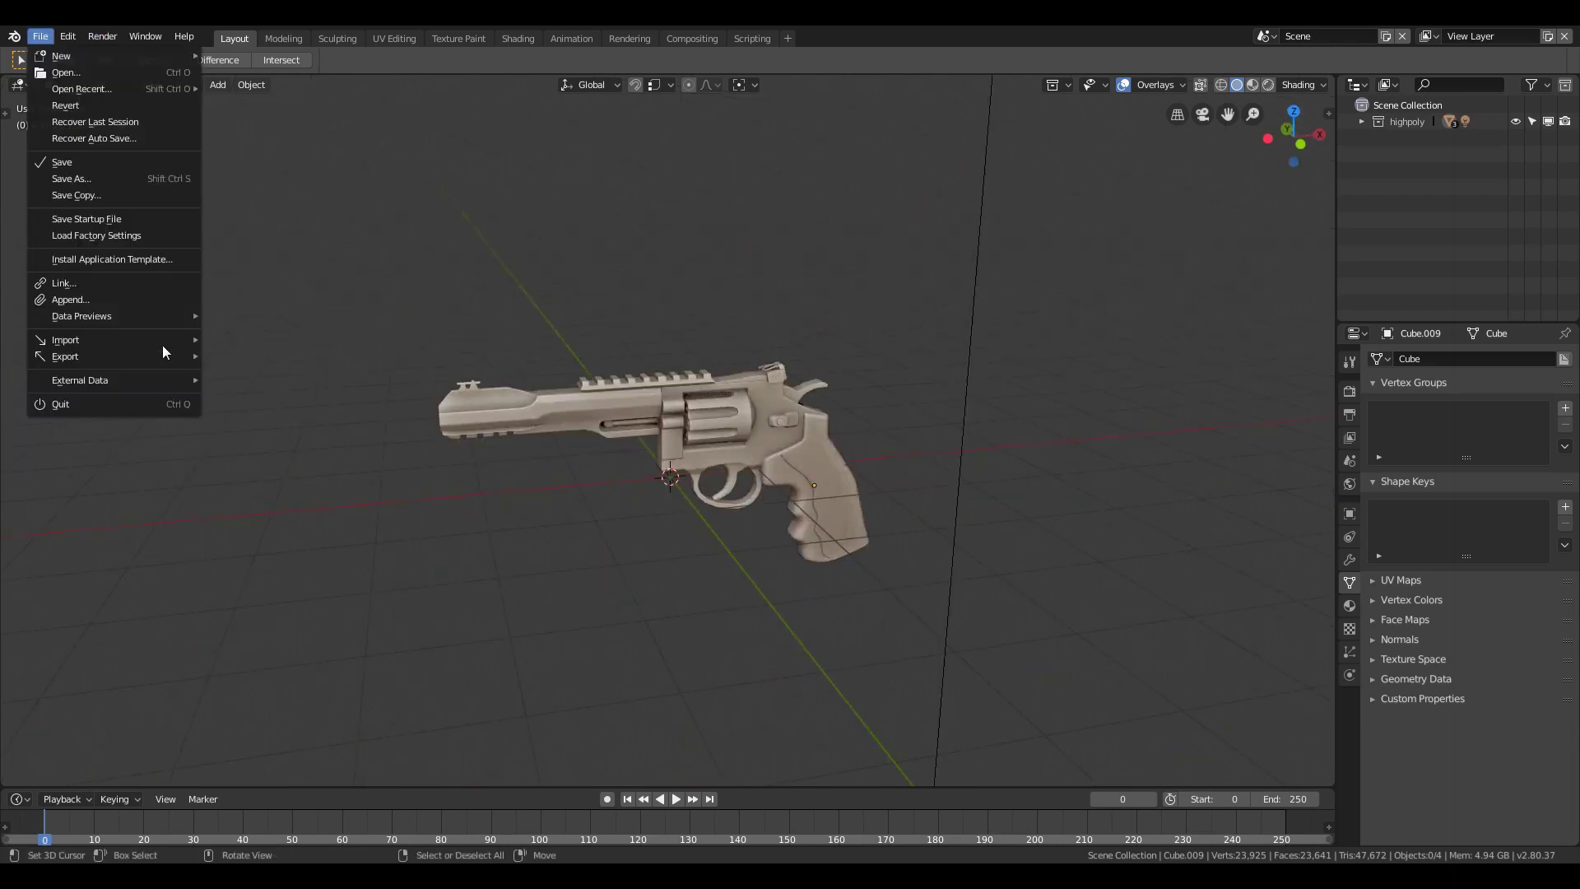
Step: Import the rig.obj arms, turn them -90° around Z and place them beside the revolver
{"action": "left_click", "coordinate": [290, 401]}
{"action": "double_click", "coordinate": [233, 181]}
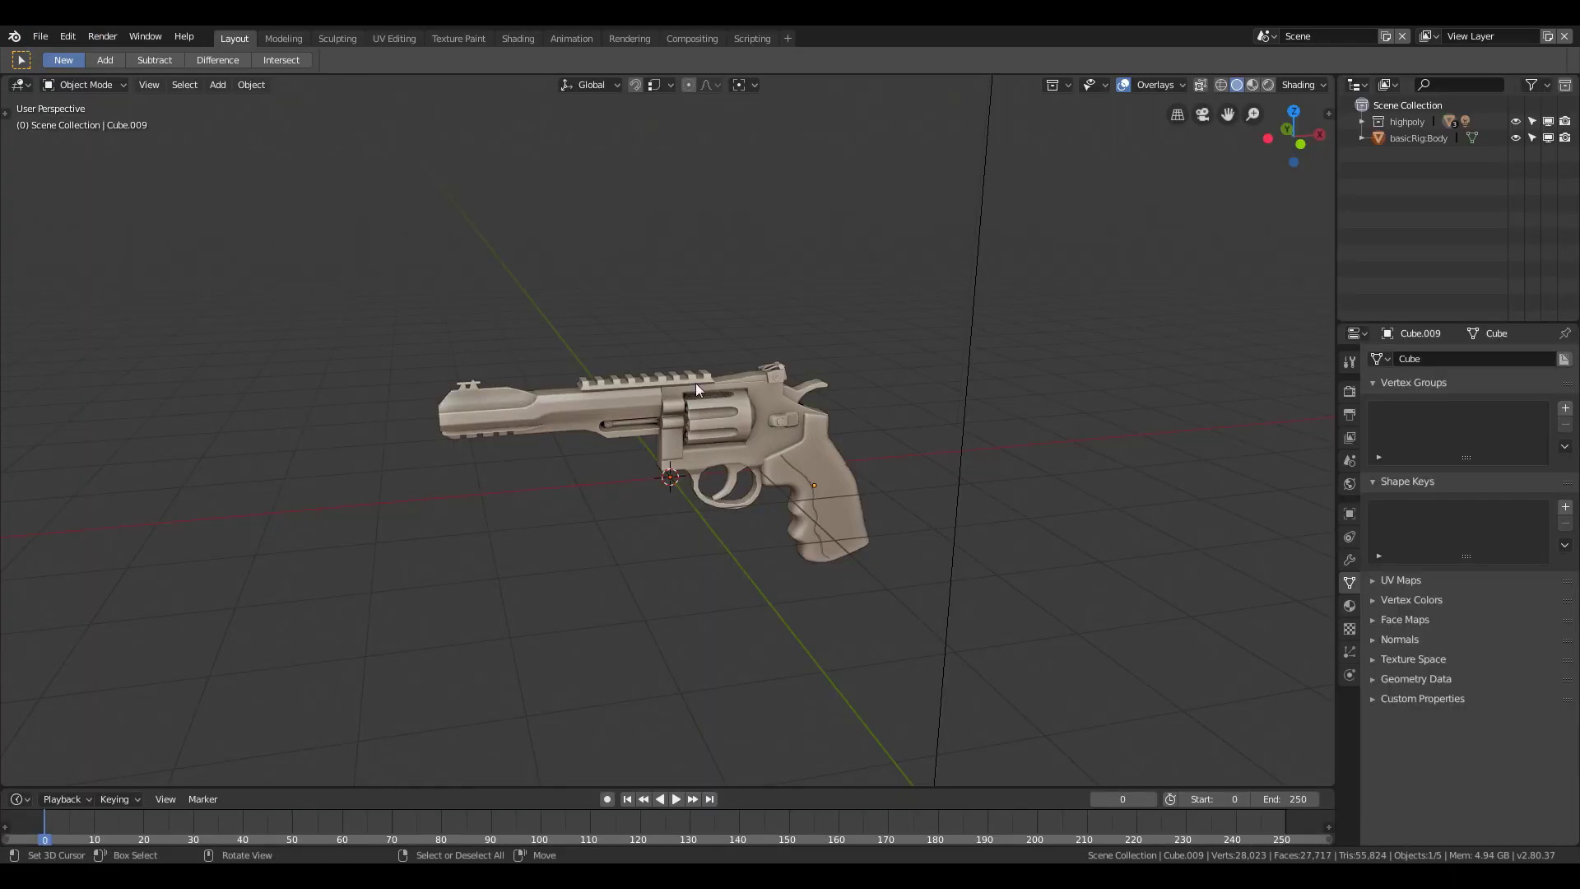
{"action": "scroll", "coordinate": [695, 383], "scroll_direction": "down", "scroll_amount": 5}
{"action": "key", "text": "g"}
{"action": "left_click", "coordinate": [887, 387]}
{"action": "scroll", "coordinate": [887, 386], "scroll_direction": "up", "scroll_amount": 4}
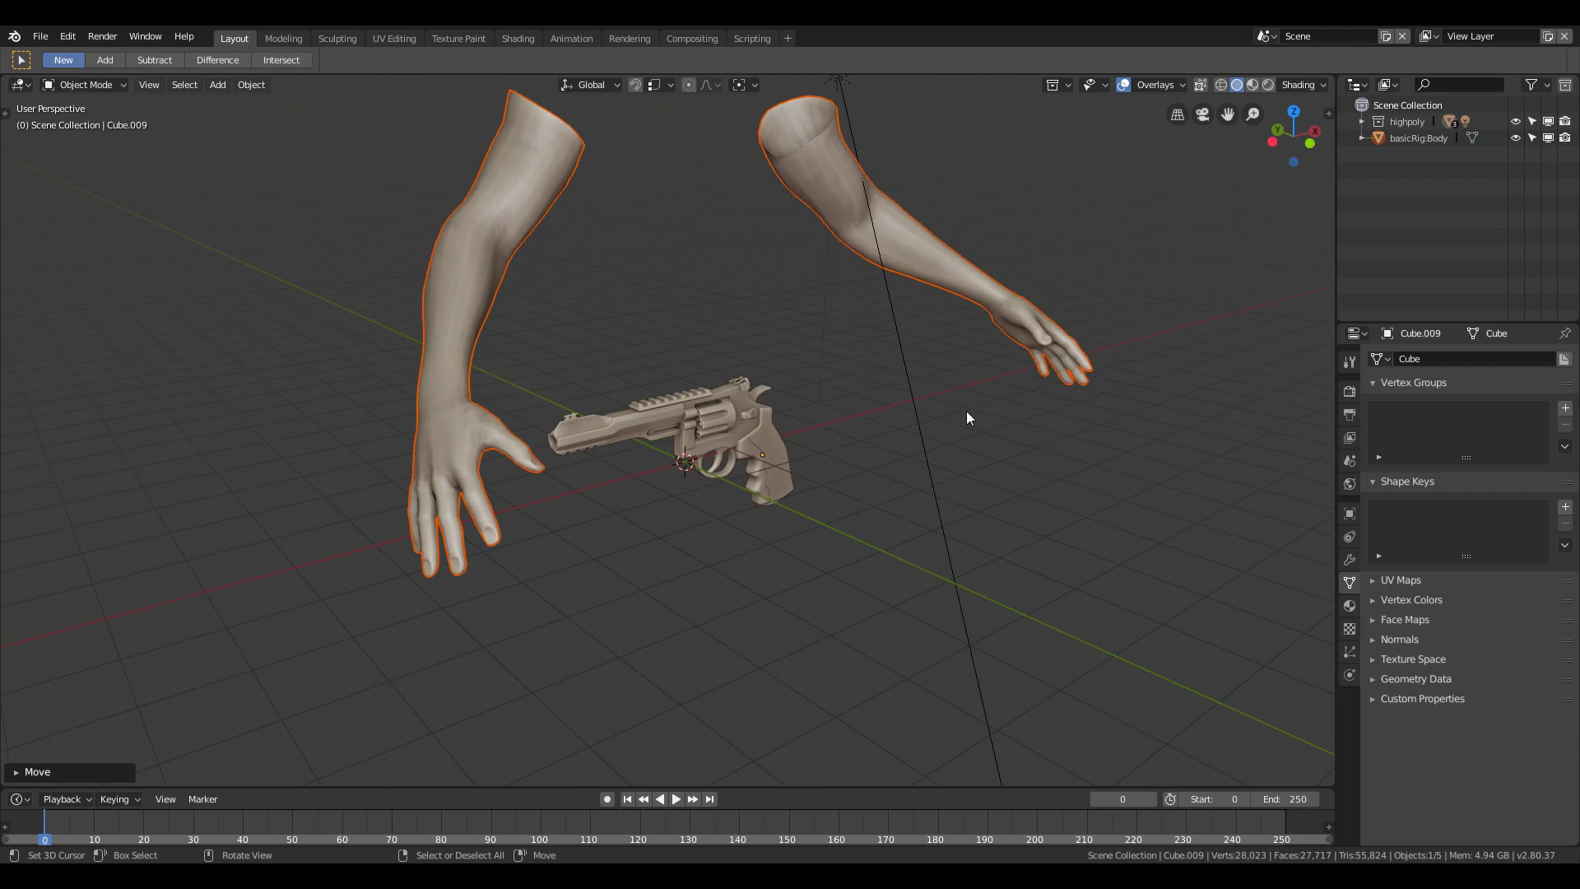
{"action": "type", "text": "rz"}
{"action": "type", "text": "-90"}
{"action": "key", "text": "Return"}
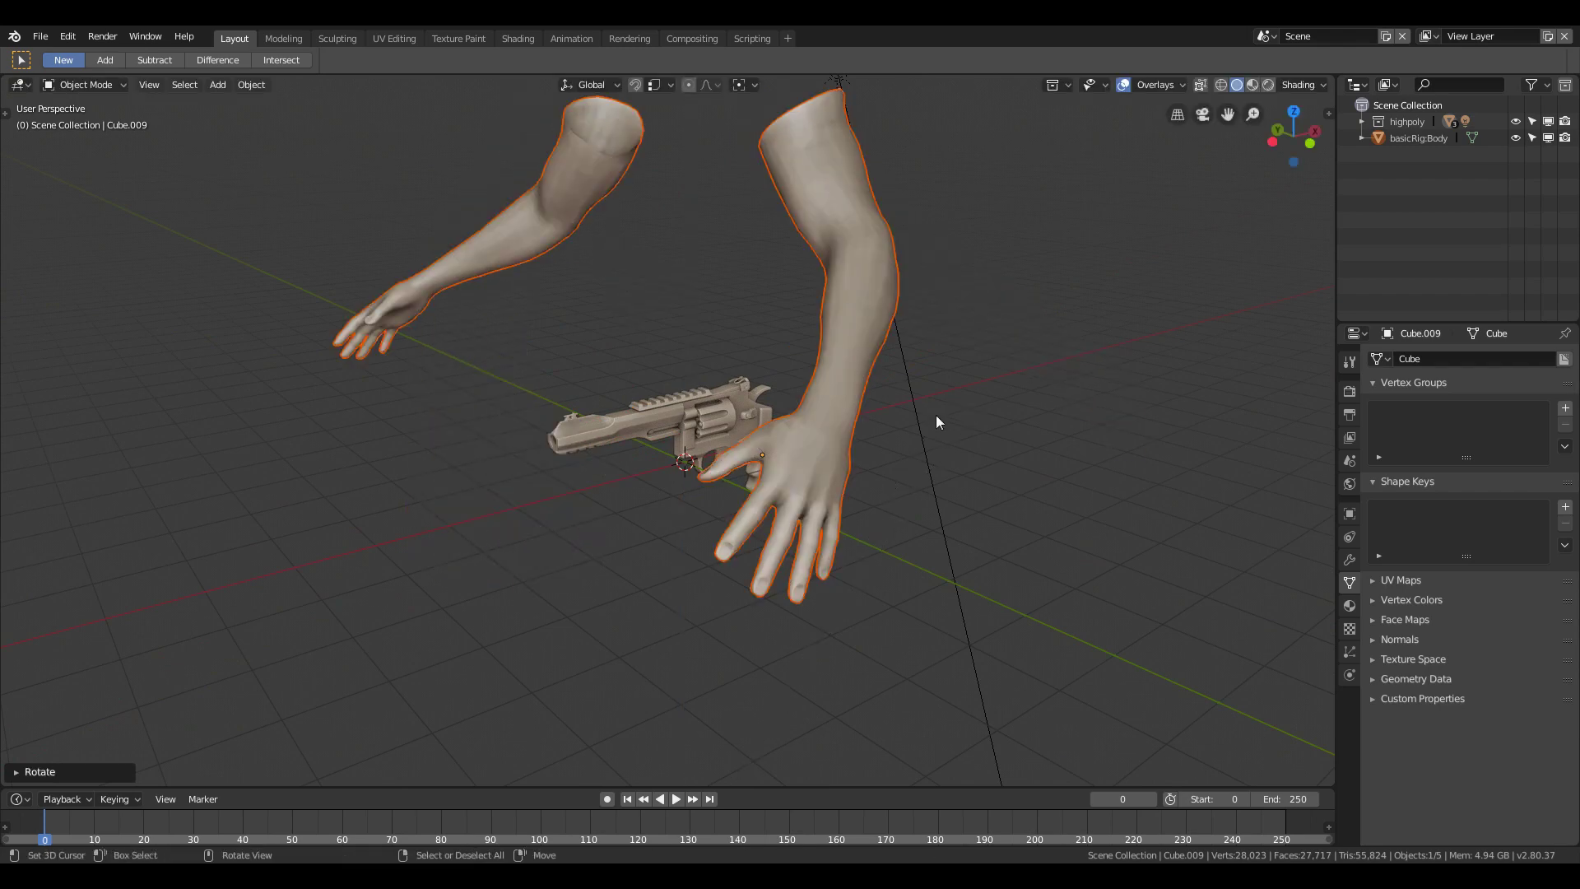
{"action": "key", "text": "KP_7"}
{"action": "key", "text": "KP_3"}
{"action": "key", "text": "ctrl+KP_1"}
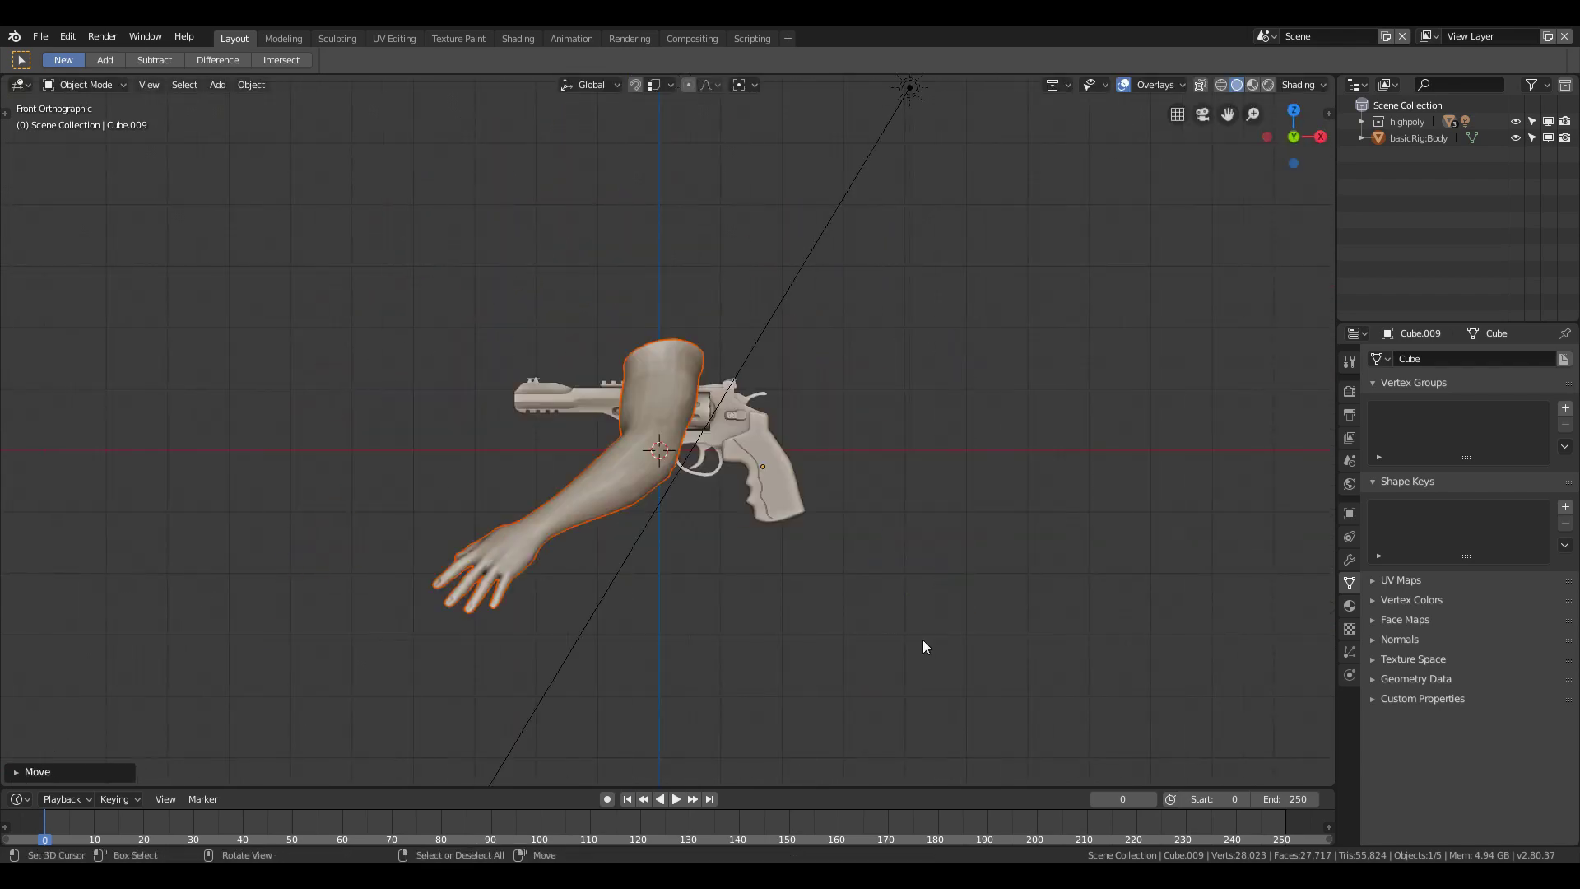
{"action": "key", "text": "KP_1"}
{"action": "key", "text": "r"}
{"action": "left_click", "coordinate": [743, 485]}
Step: In wireframe, shrink the revolver and move it into the right hand's grip
{"action": "key", "text": "shift+z"}
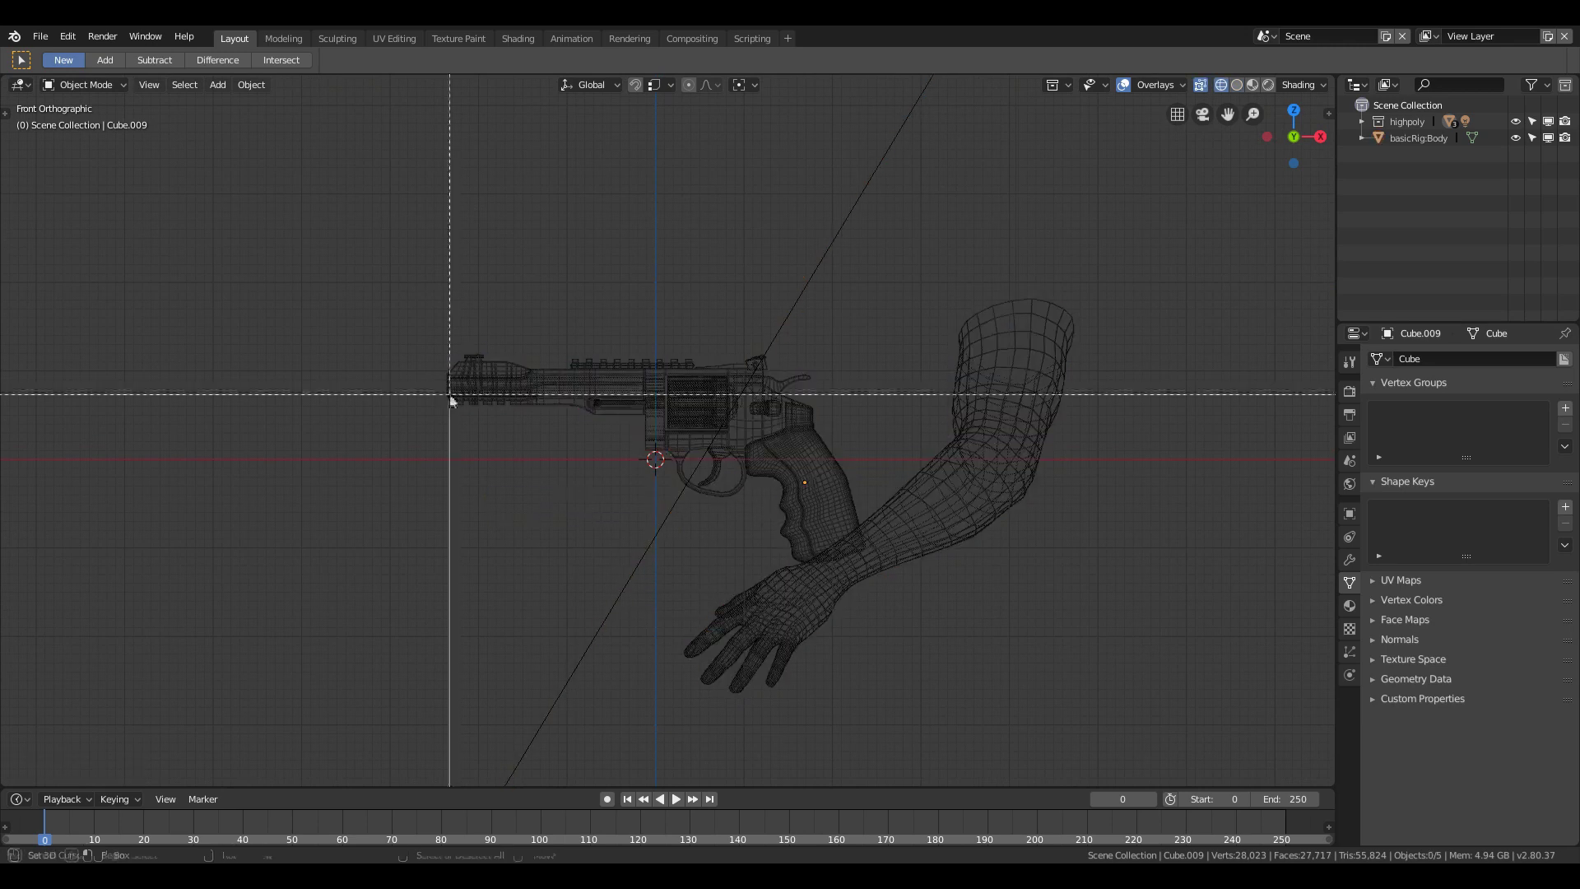
{"action": "left_click_drag", "start_coordinate": [388, 334], "coordinate": [828, 530]}
{"action": "key", "text": "s"}
{"action": "left_click", "coordinate": [982, 547]}
{"action": "scroll", "coordinate": [932, 490], "scroll_direction": "up", "scroll_amount": 2}
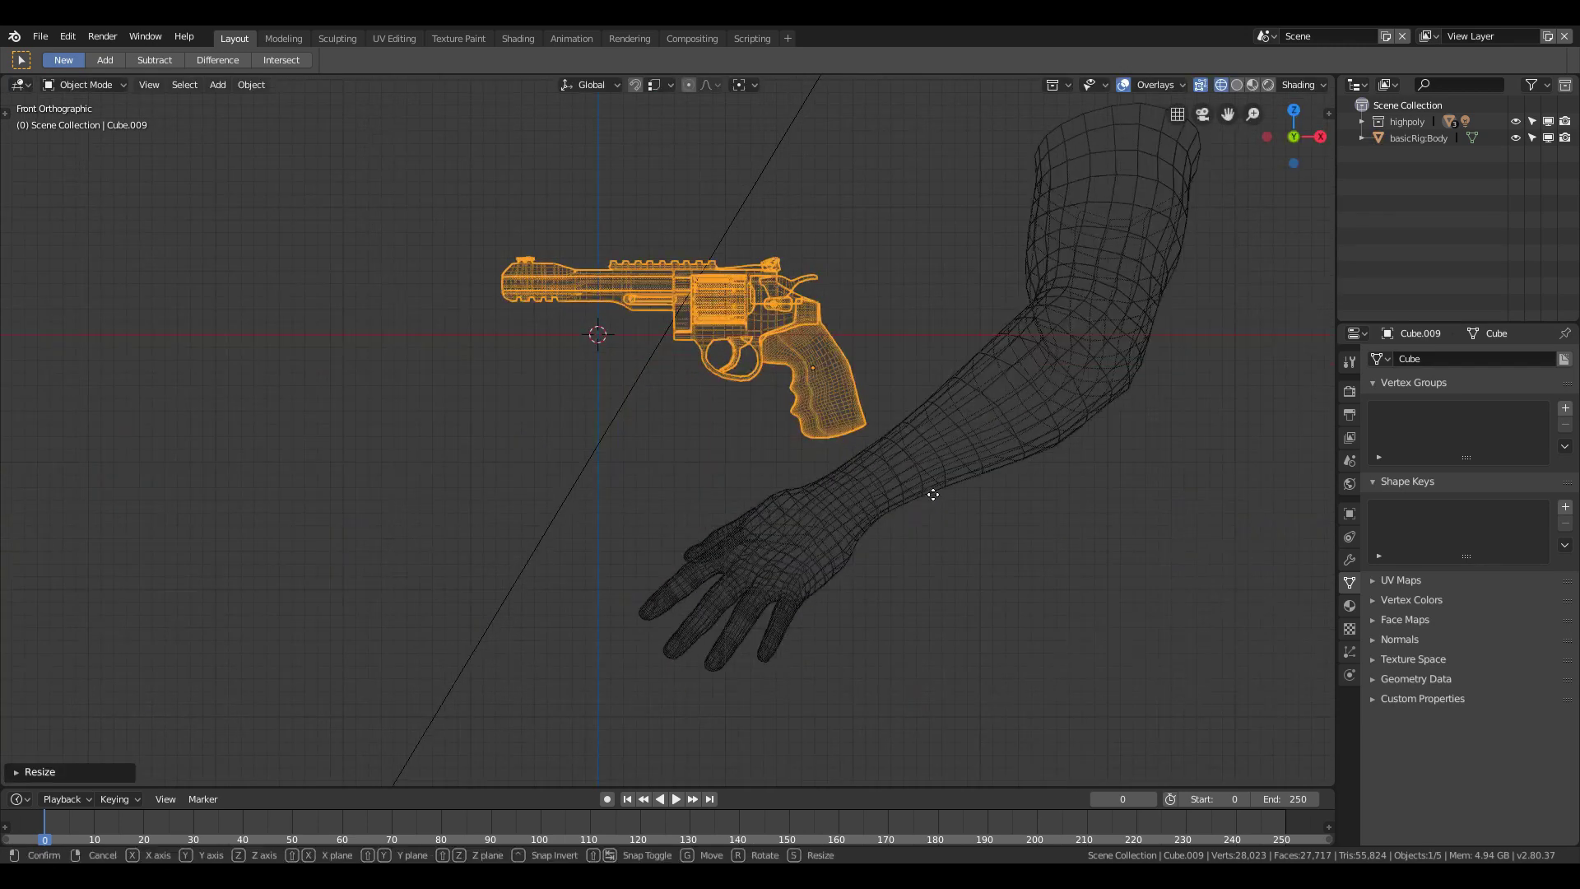
{"action": "key", "text": "g"}
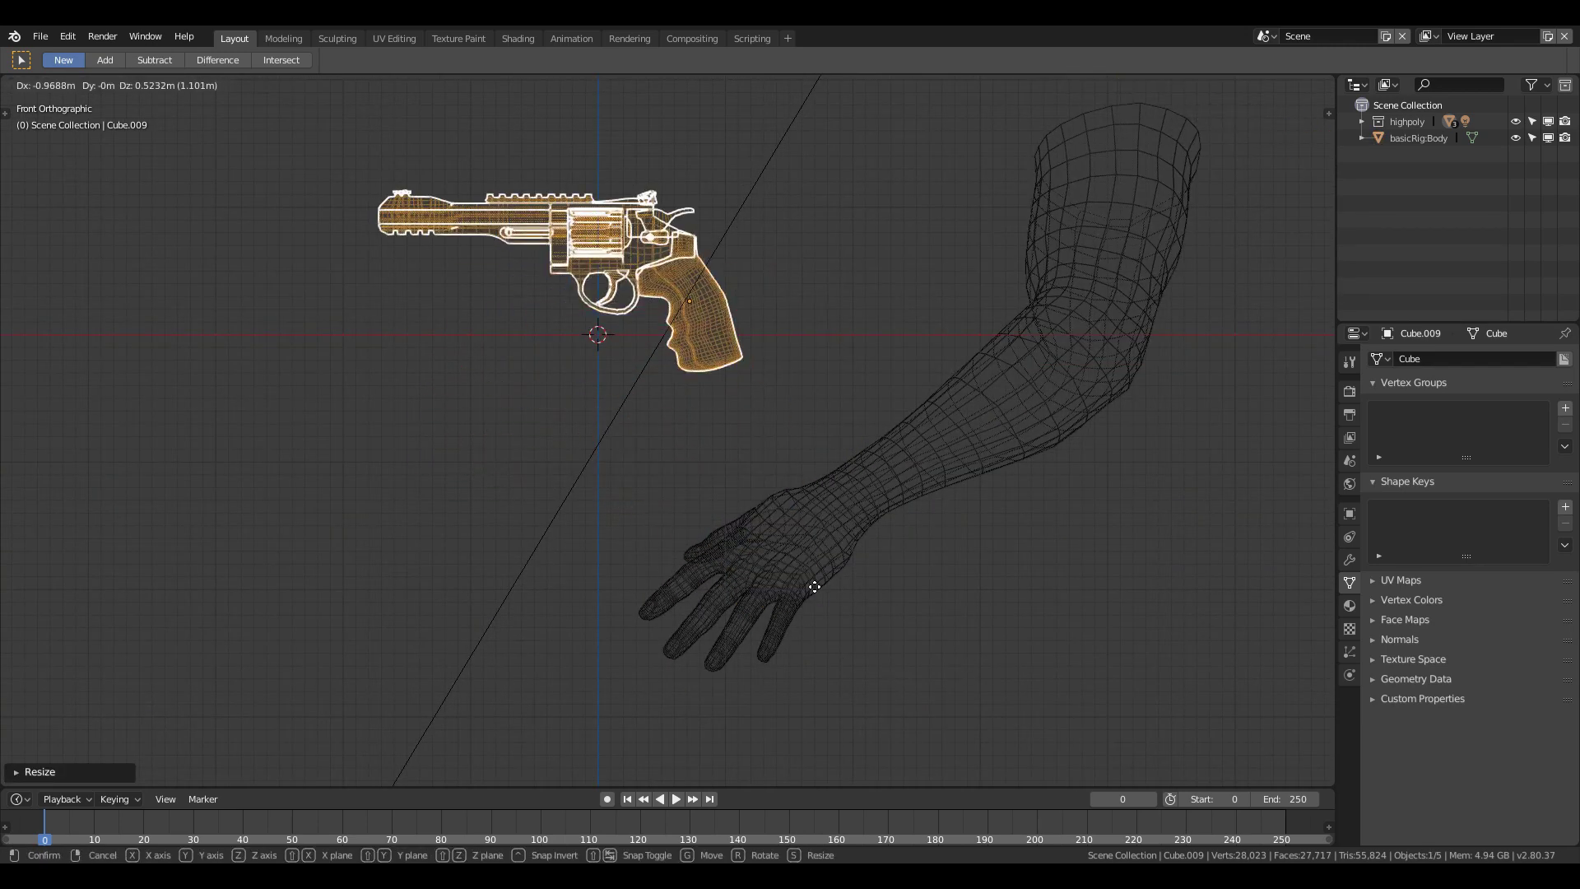
{"action": "left_click", "coordinate": [779, 376]}
{"action": "key", "text": "shift+z"}
{"action": "mouse_move", "coordinate": [778, 377]}
{"action": "middle_mouse_down"}
{"action": "mouse_move", "coordinate": [764, 508]}
{"action": "mouse_move", "coordinate": [978, 554]}
{"action": "mouse_move", "coordinate": [692, 556]}
{"action": "middle_mouse_up"}
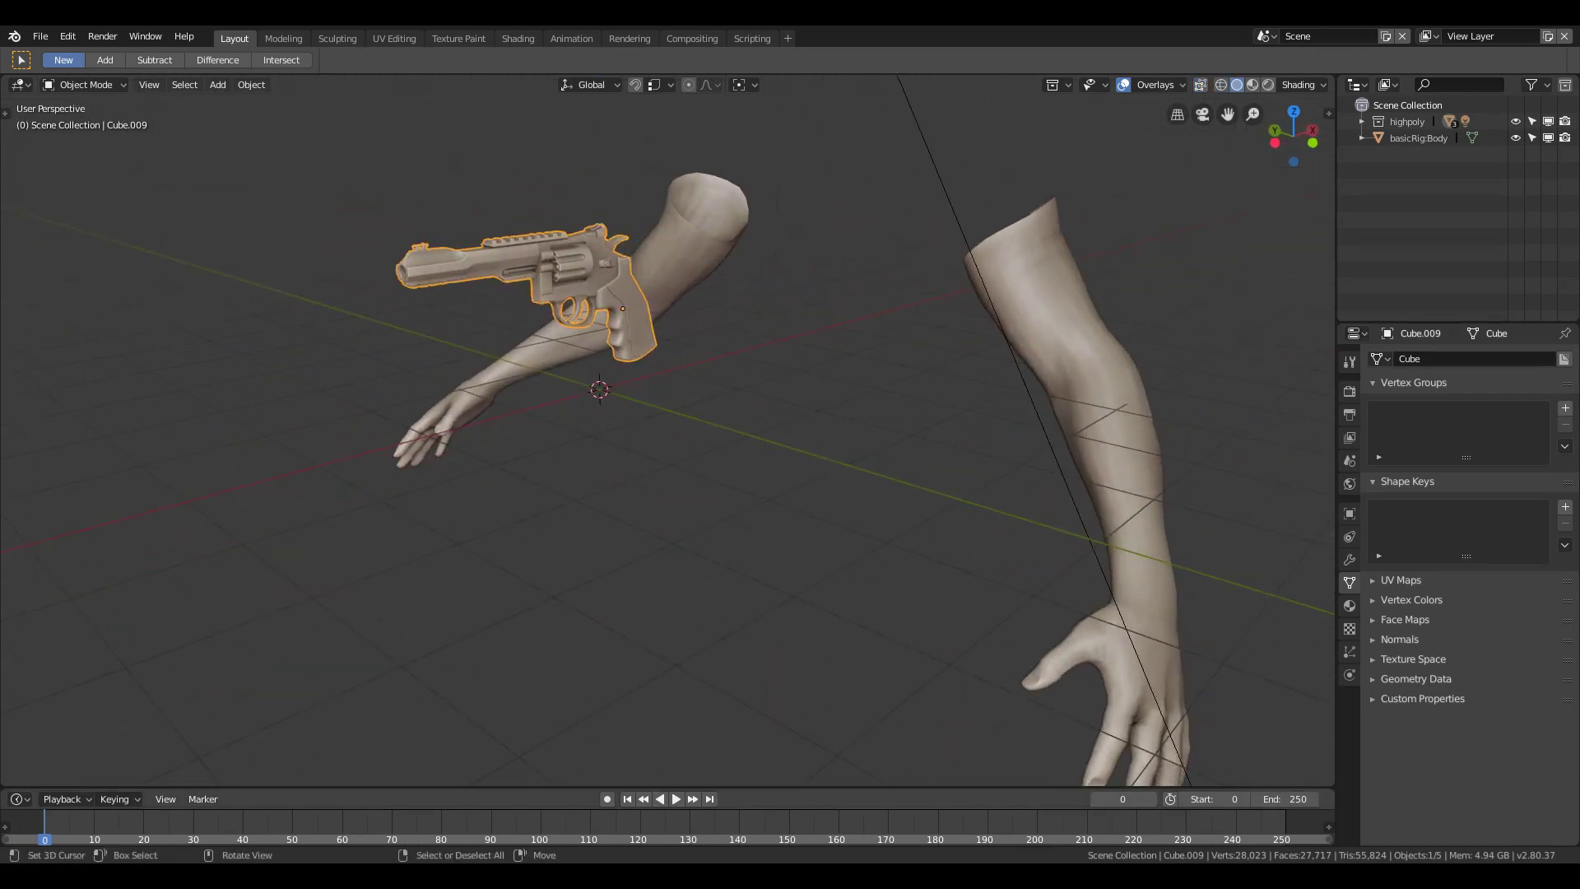
Step: Add a single-bone armature, move its bone into the upper arm, and enter Edit Mode
{"action": "key", "text": "shift+a"}
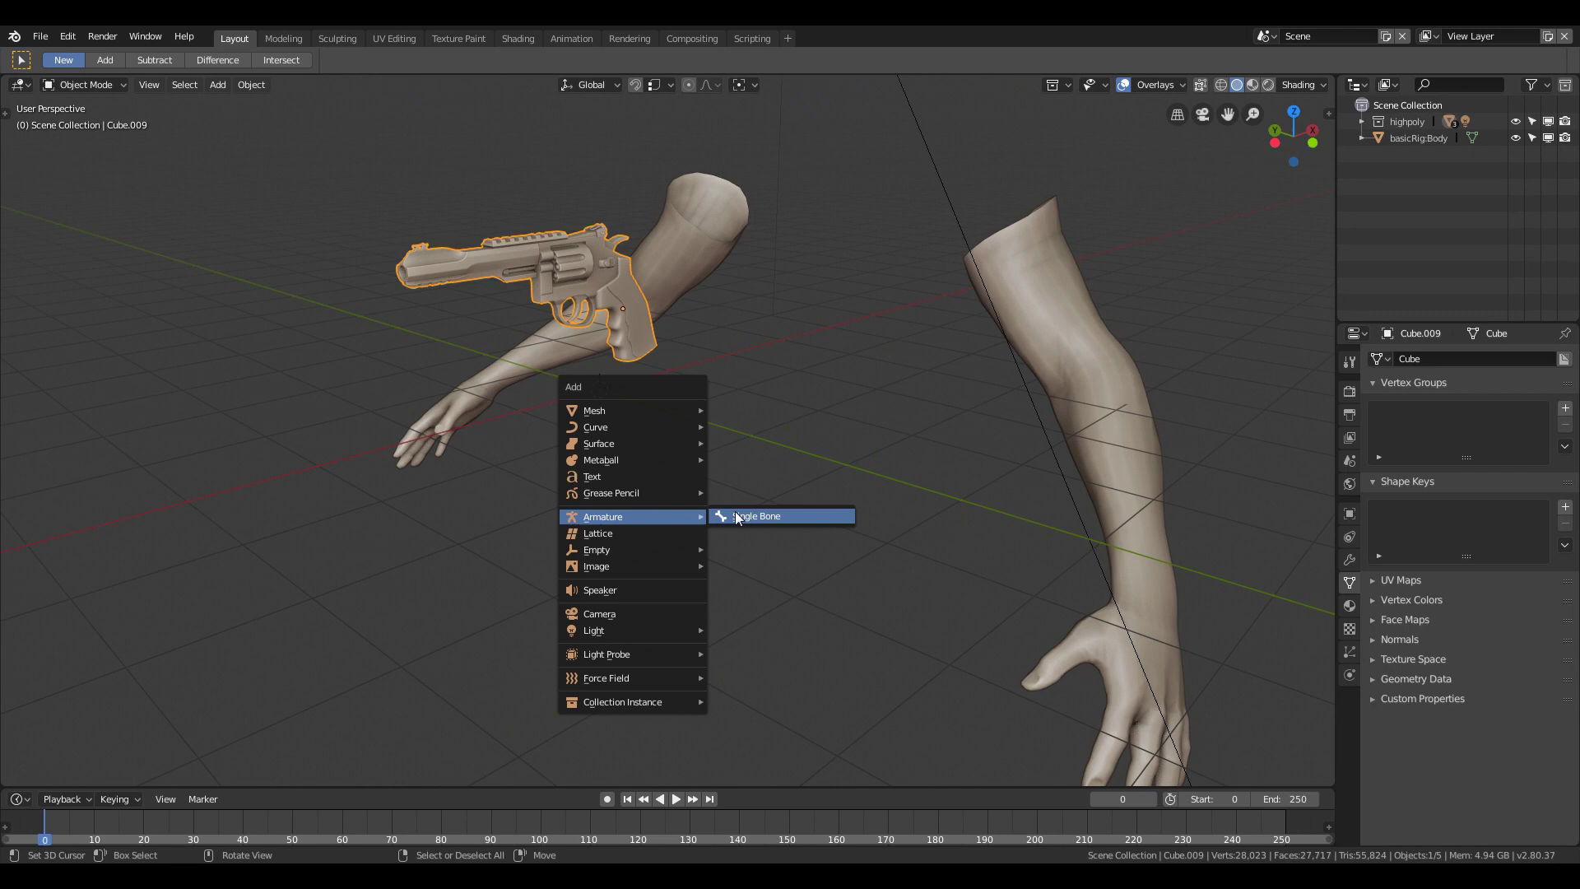
{"action": "left_click", "coordinate": [737, 518]}
{"action": "middle_click_drag", "start_coordinate": [625, 497], "coordinate": [574, 497]}
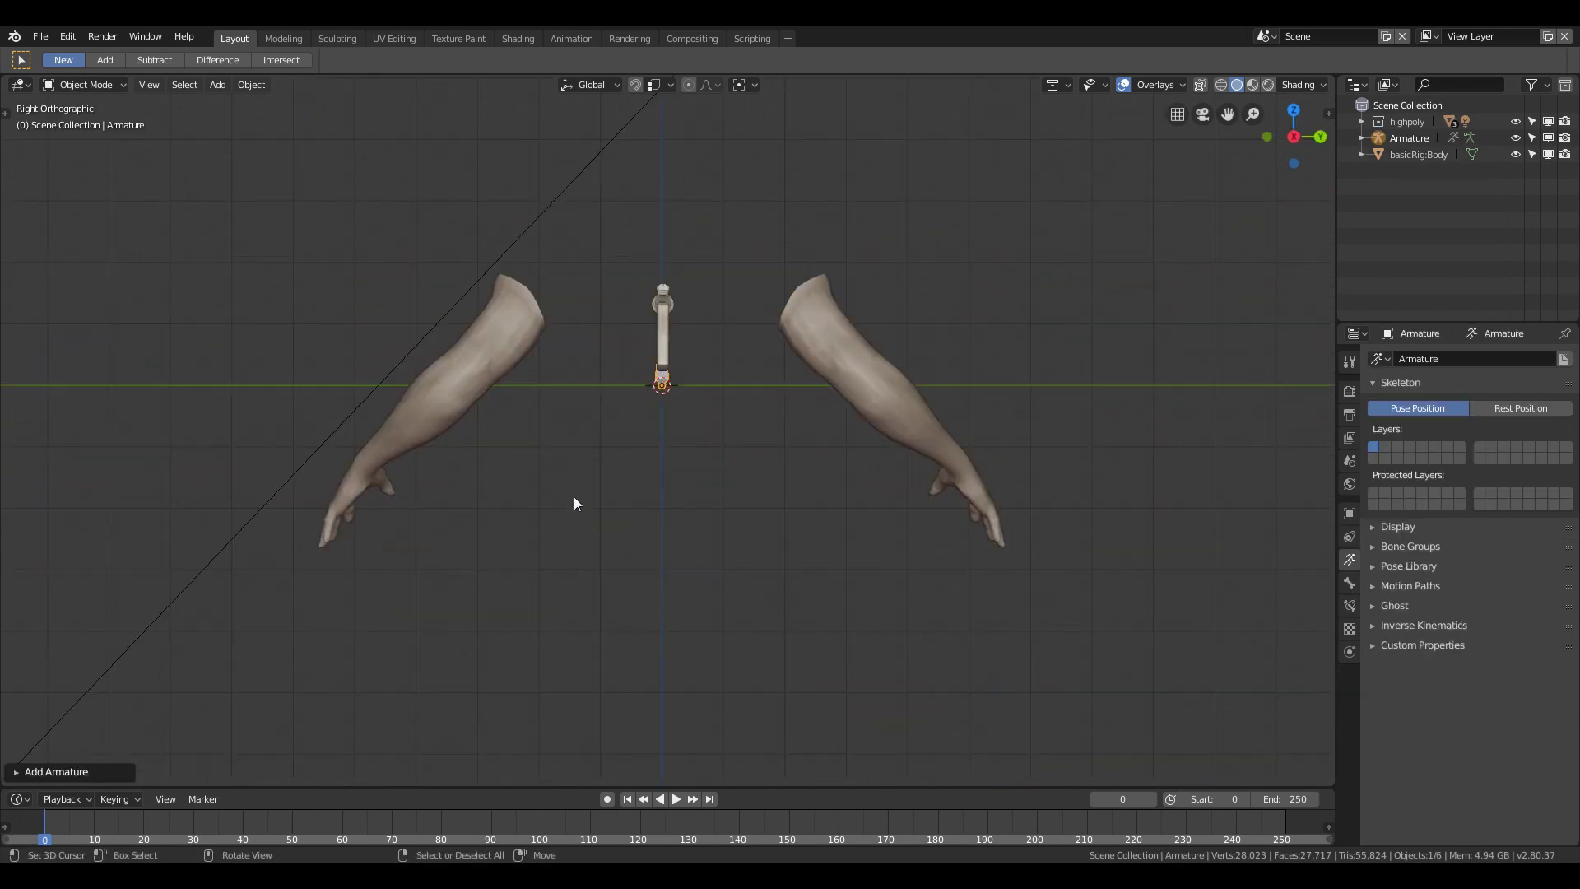
{"action": "key", "text": "KP_1"}
{"action": "scroll", "coordinate": [575, 496], "scroll_direction": "up", "scroll_amount": 3}
{"action": "key", "text": "z"}
{"action": "left_click", "coordinate": [376, 497]}
{"action": "key", "text": "g"}
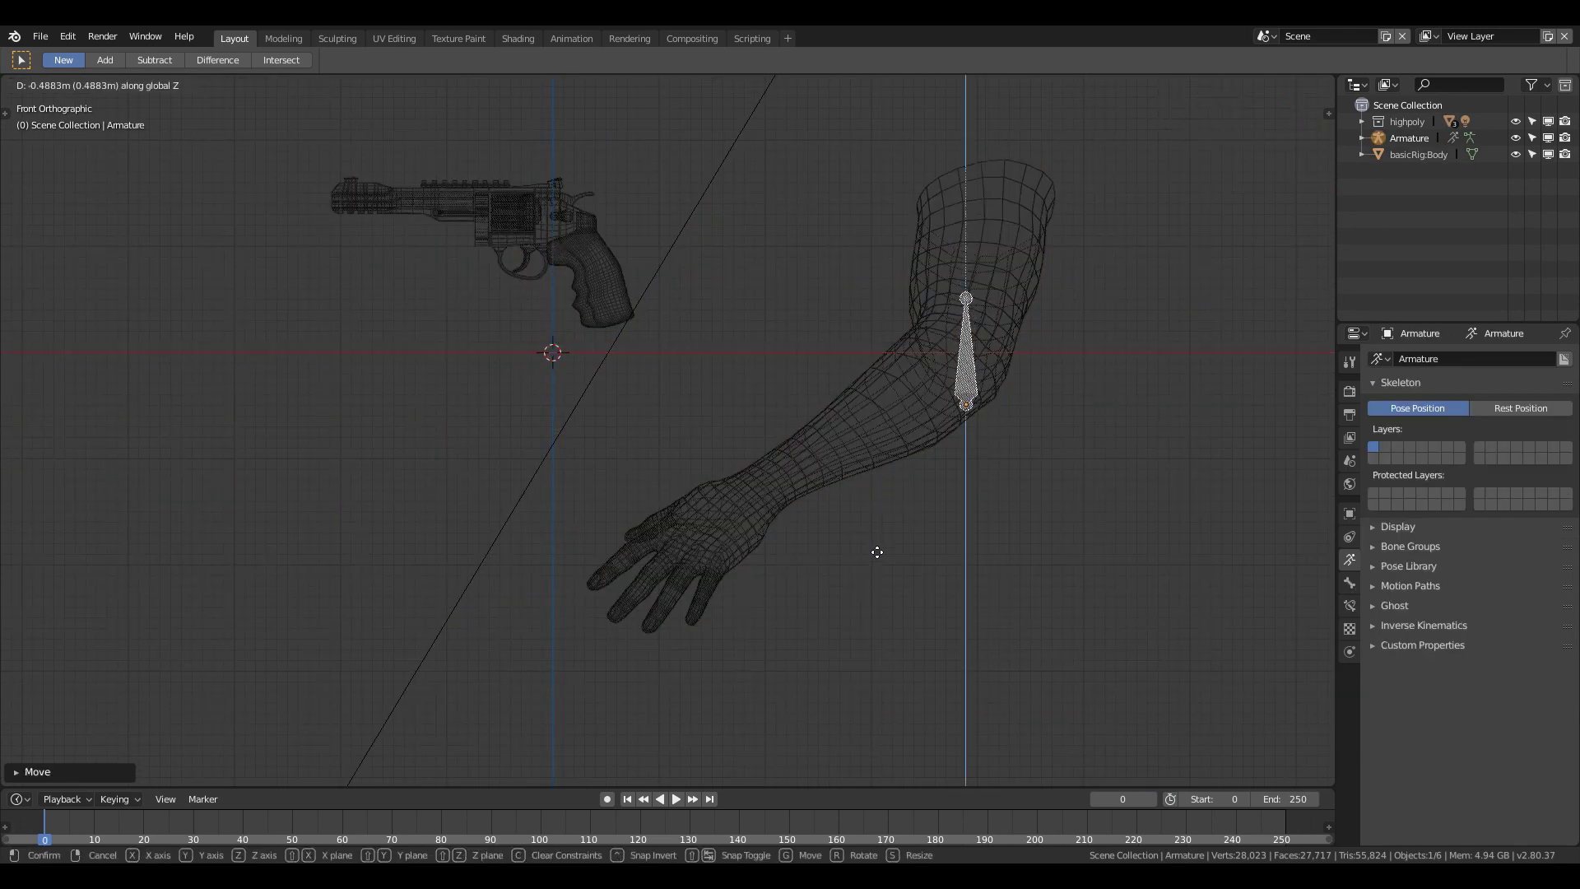
{"action": "left_click", "coordinate": [868, 543]}
{"action": "key", "text": "ctrl+KP_3"}
{"action": "key", "text": "z"}
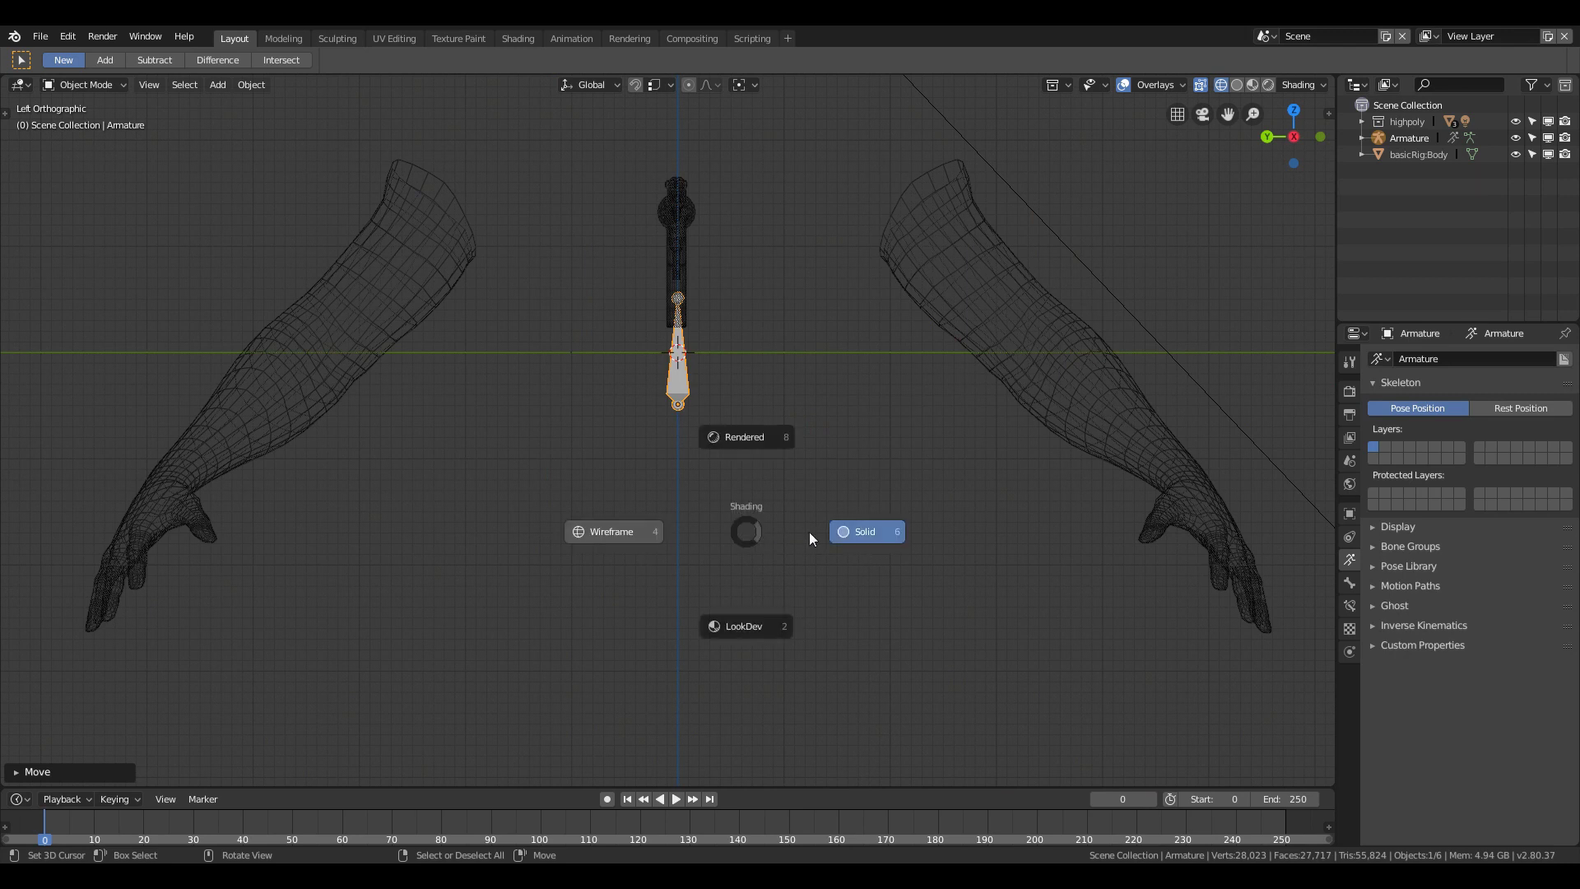
{"action": "left_click", "coordinate": [811, 539]}
{"action": "key", "text": "Tab"}
Step: Duplicate the bone rotated 90° as a shoulder bone, then extrude upper-arm and forearm bones
{"action": "middle_click_drag", "start_coordinate": [717, 504], "coordinate": [759, 533], "text": "shift"}
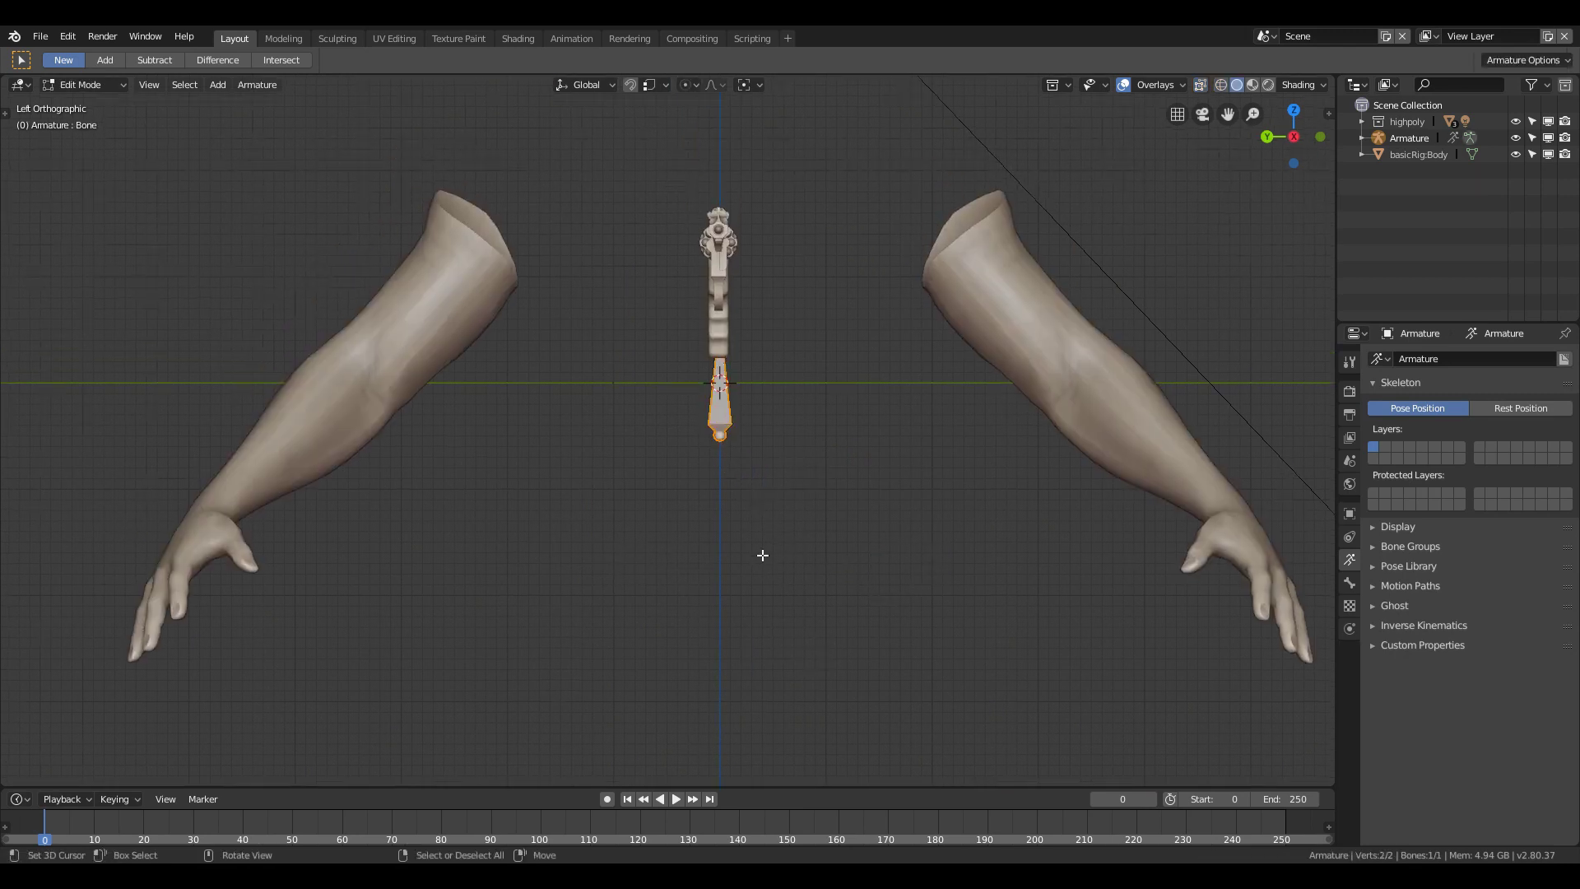
{"action": "key", "text": "shift+d"}
{"action": "key", "text": "r"}
{"action": "type", "text": "90"}
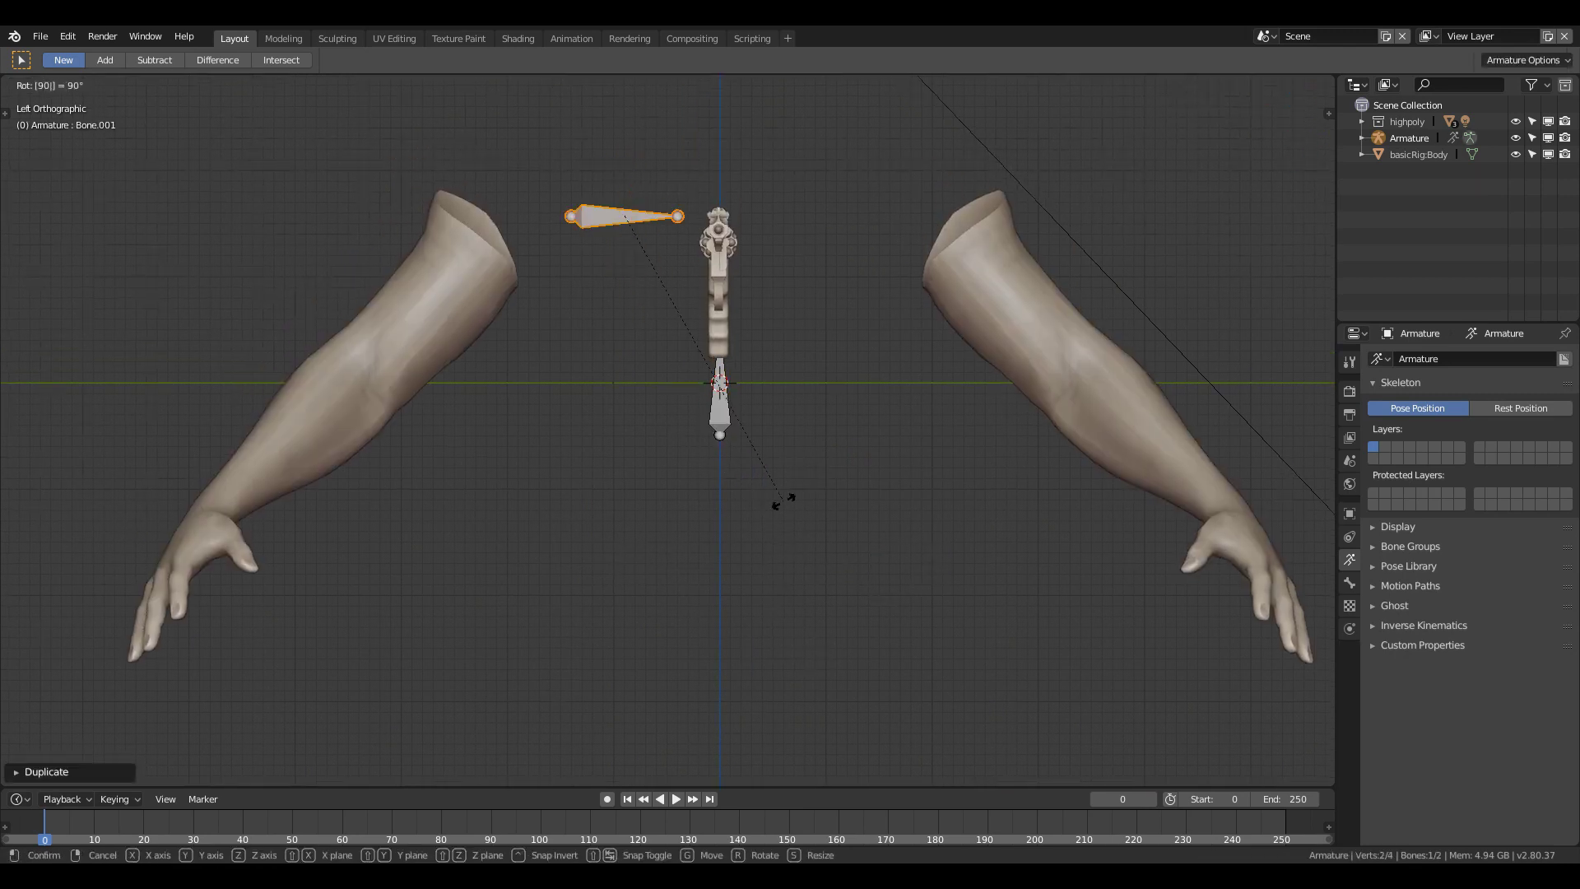
{"action": "key", "text": "Return"}
{"action": "scroll", "coordinate": [668, 473], "scroll_direction": "up", "scroll_amount": 3}
{"action": "scroll", "coordinate": [818, 433], "scroll_direction": "down", "scroll_amount": 3}
{"action": "key", "text": "z"}
{"action": "left_click", "coordinate": [525, 454]}
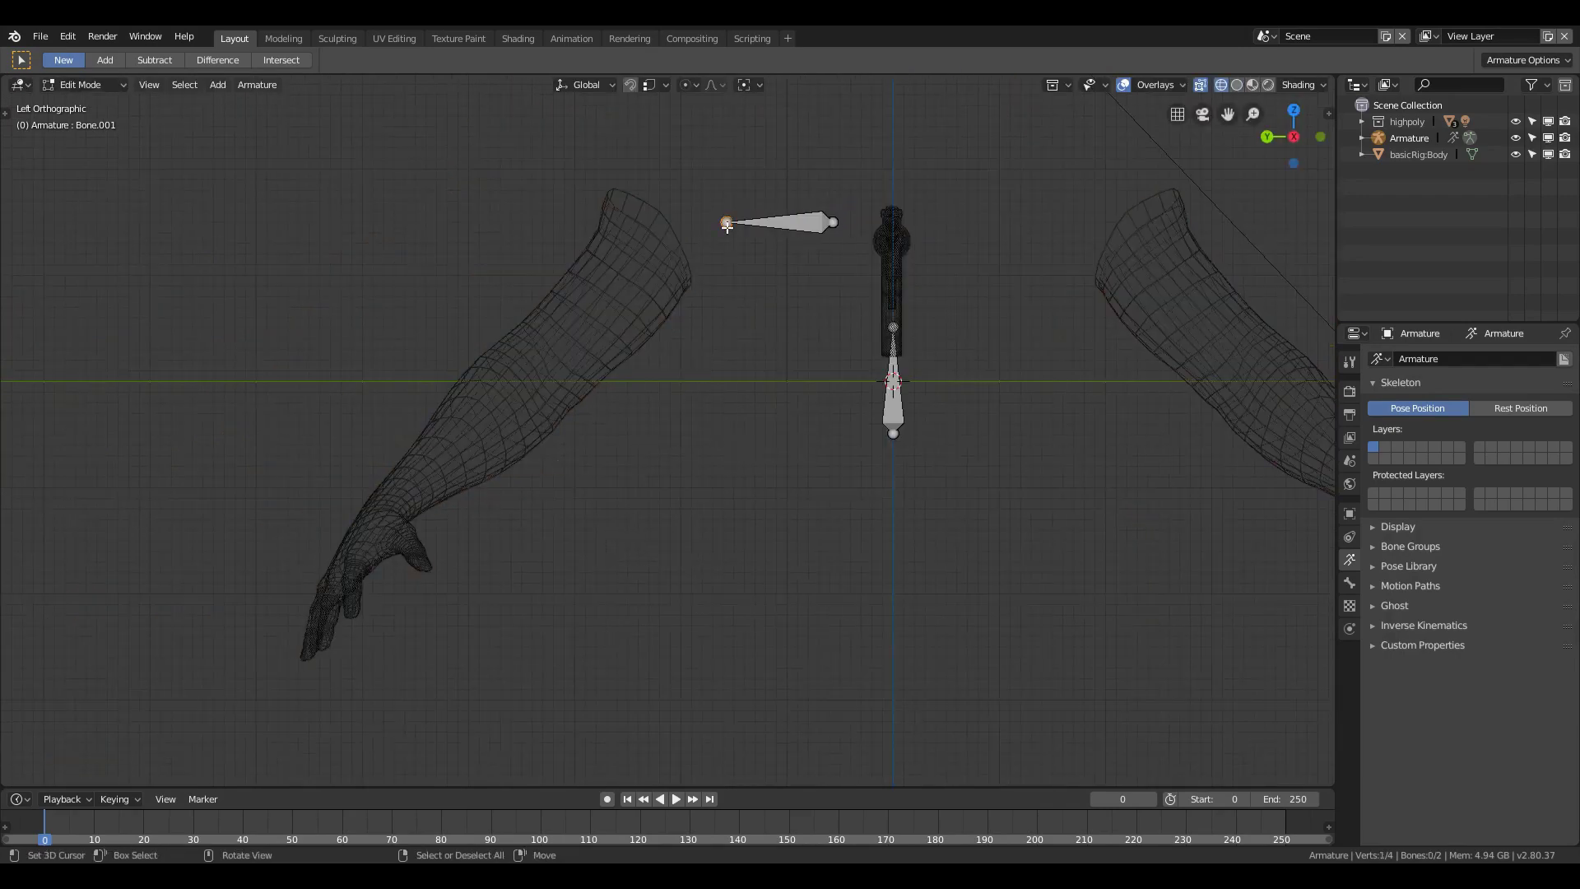
{"action": "key", "text": "g"}
{"action": "left_click", "coordinate": [682, 223]}
{"action": "key", "text": "e"}
{"action": "left_click", "coordinate": [550, 368]}
{"action": "key", "text": "e"}
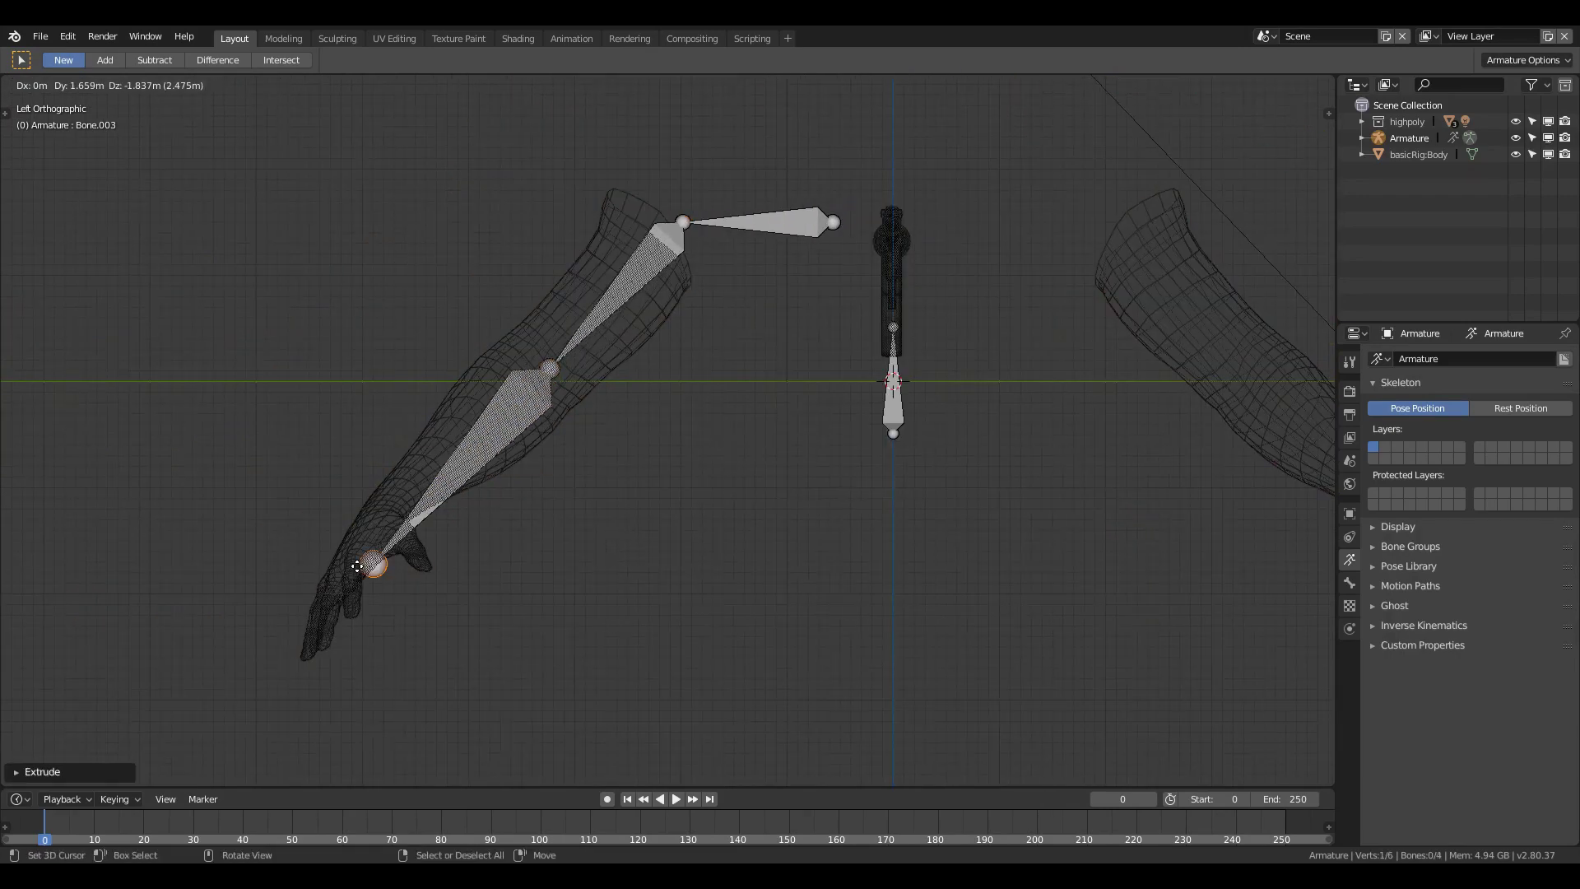
{"action": "left_click", "coordinate": [357, 567]}
Step: Fit the wrist, elbow and shoulder joints inside the arm using front and back views
{"action": "middle_click_drag", "start_coordinate": [476, 511], "coordinate": [662, 458]}
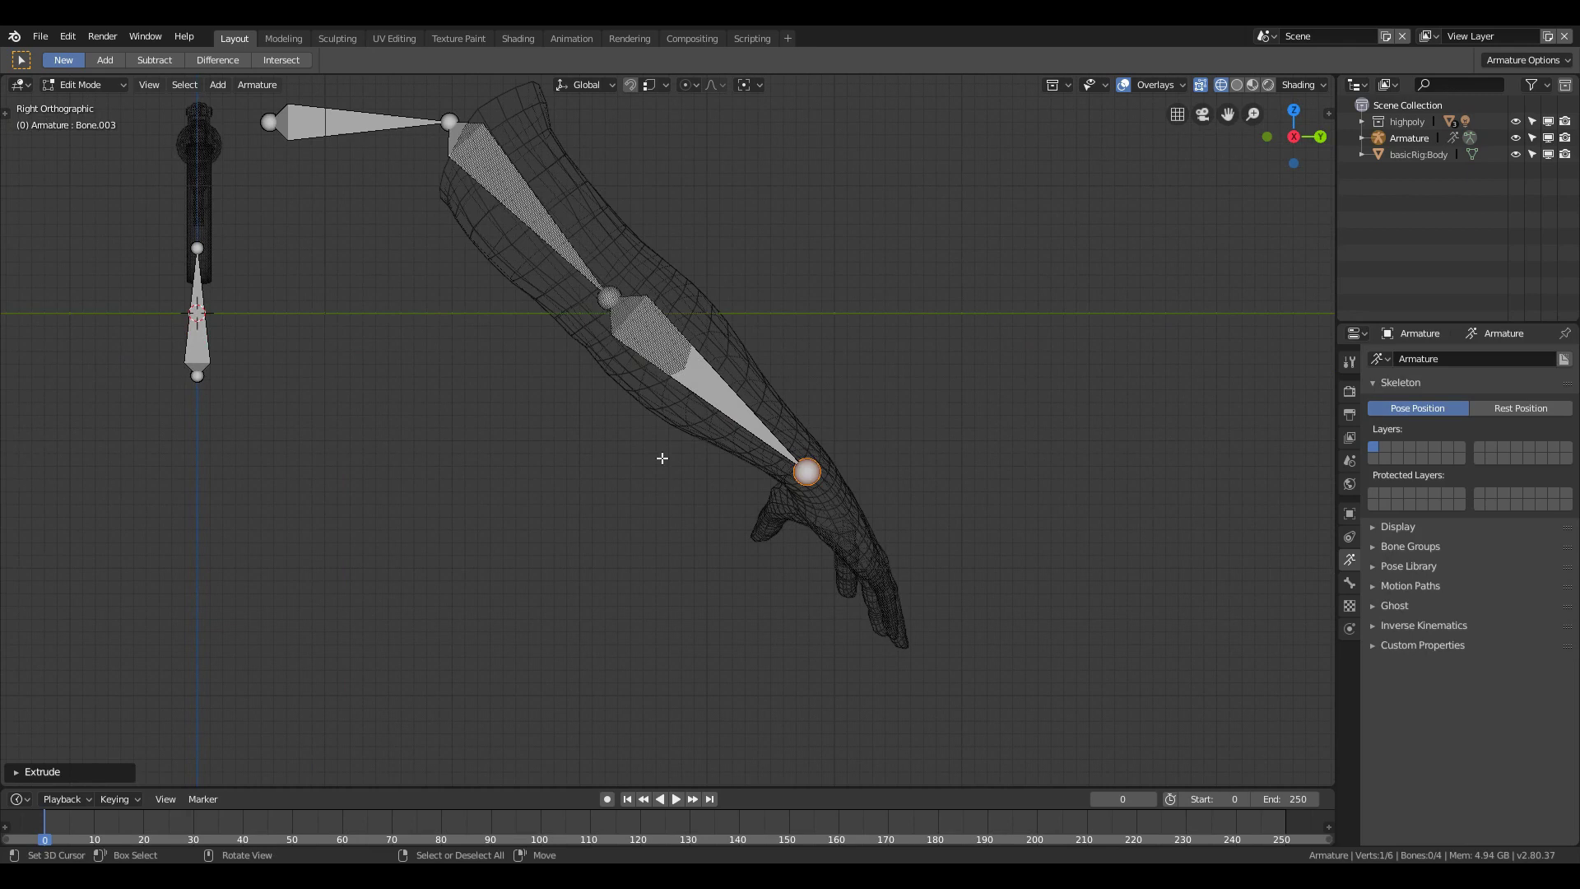
{"action": "key", "text": "KP_1"}
{"action": "key", "text": "g"}
{"action": "left_click", "coordinate": [774, 481]}
{"action": "left_click", "coordinate": [1024, 283]}
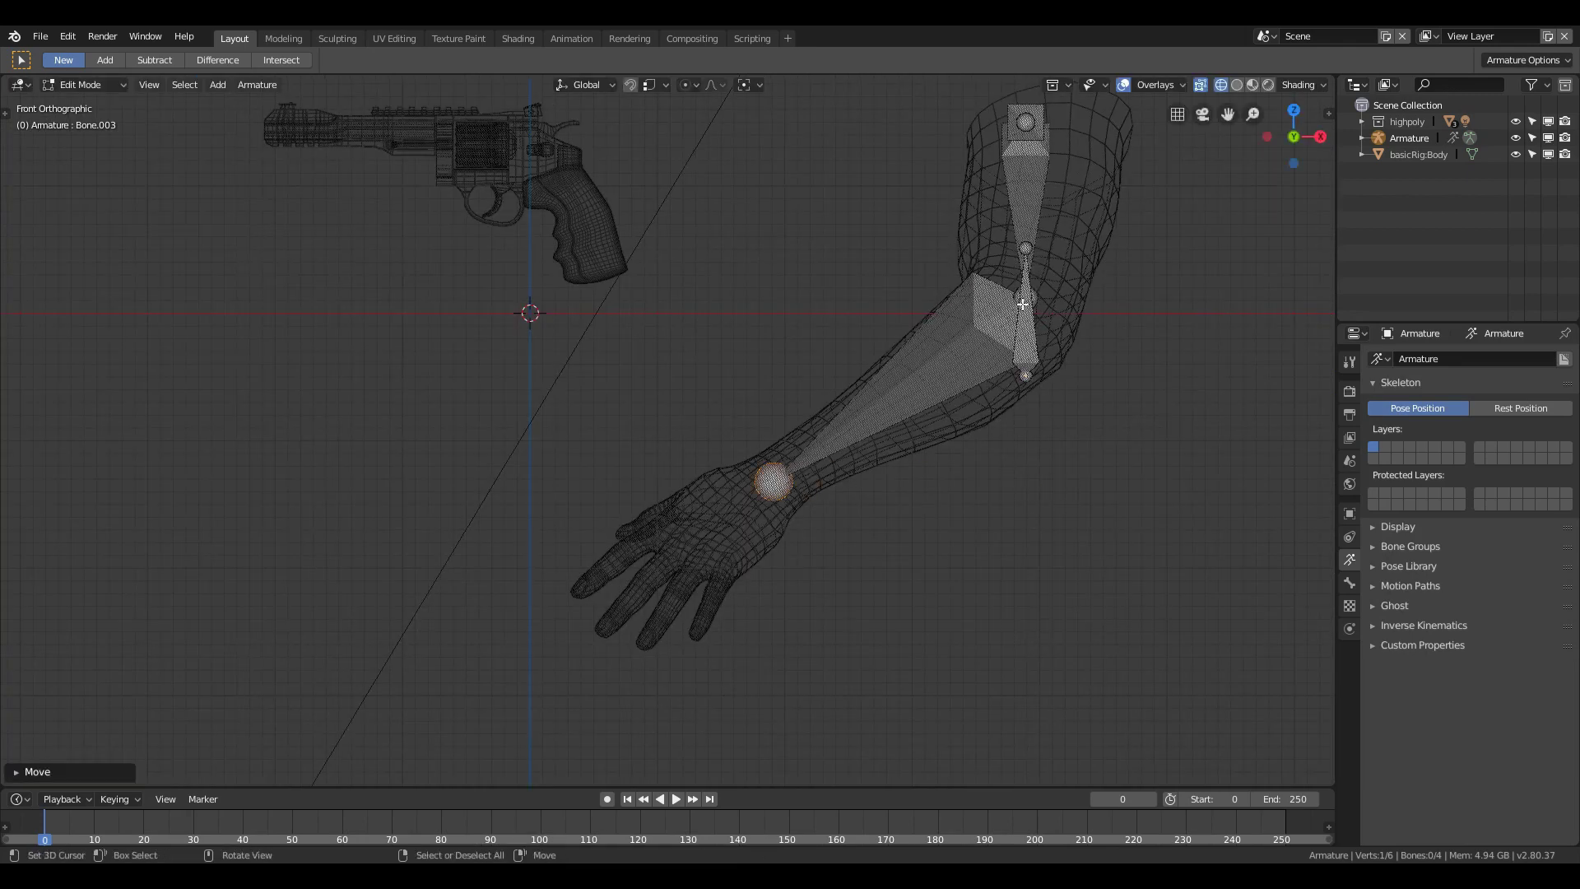
{"action": "key", "text": "g"}
{"action": "left_click", "coordinate": [1023, 332]}
{"action": "key", "text": "ctrl+KP_1"}
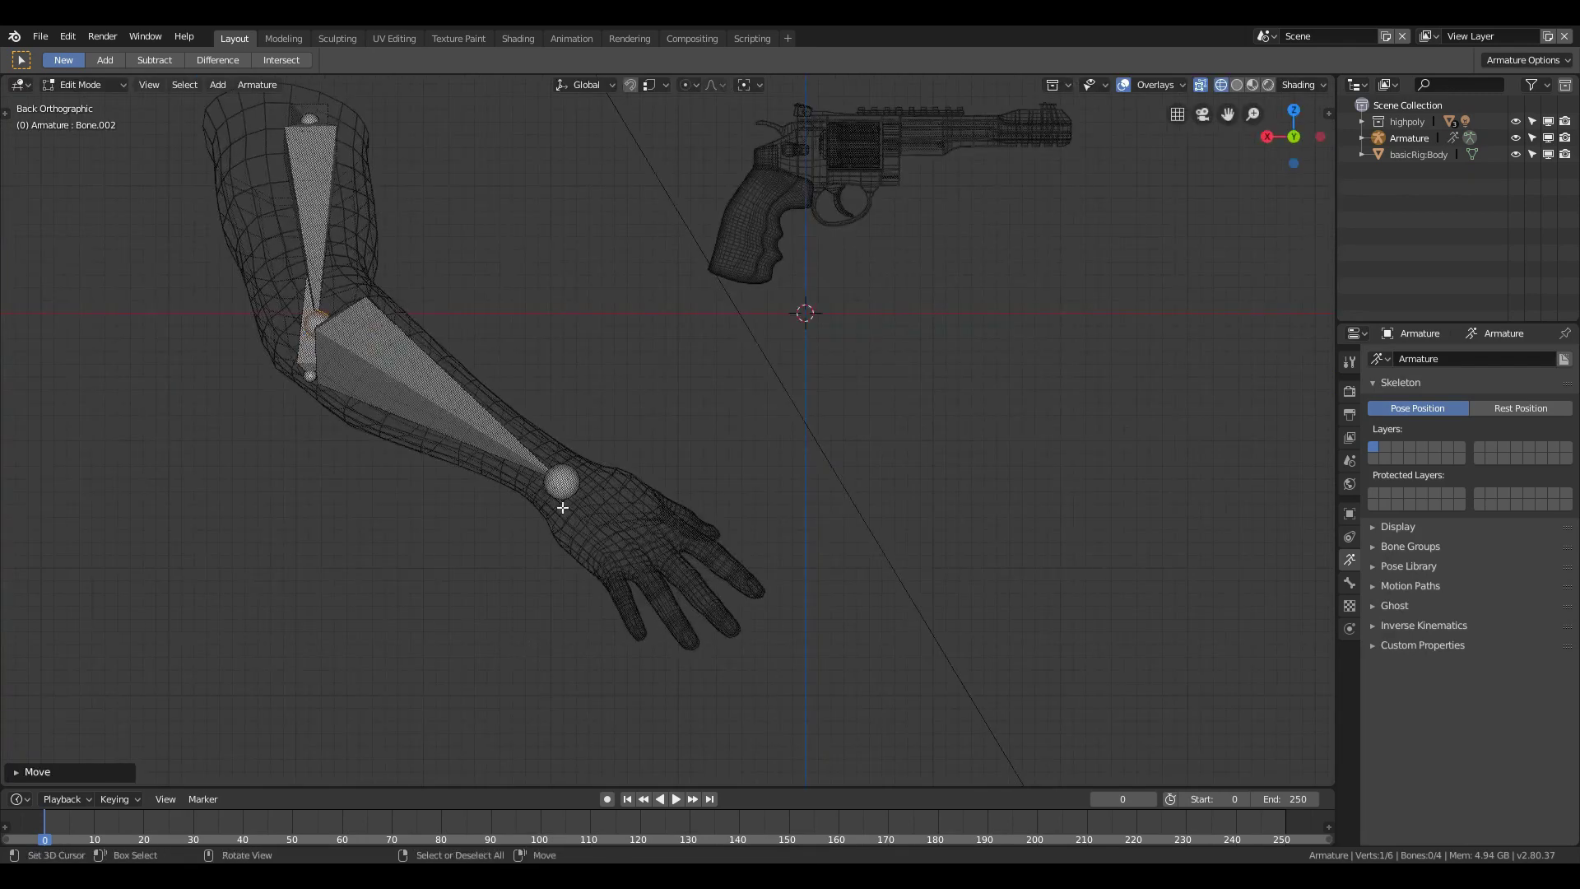
{"action": "left_click", "coordinate": [567, 493]}
{"action": "left_click", "coordinate": [312, 121]}
{"action": "key", "text": "g"}
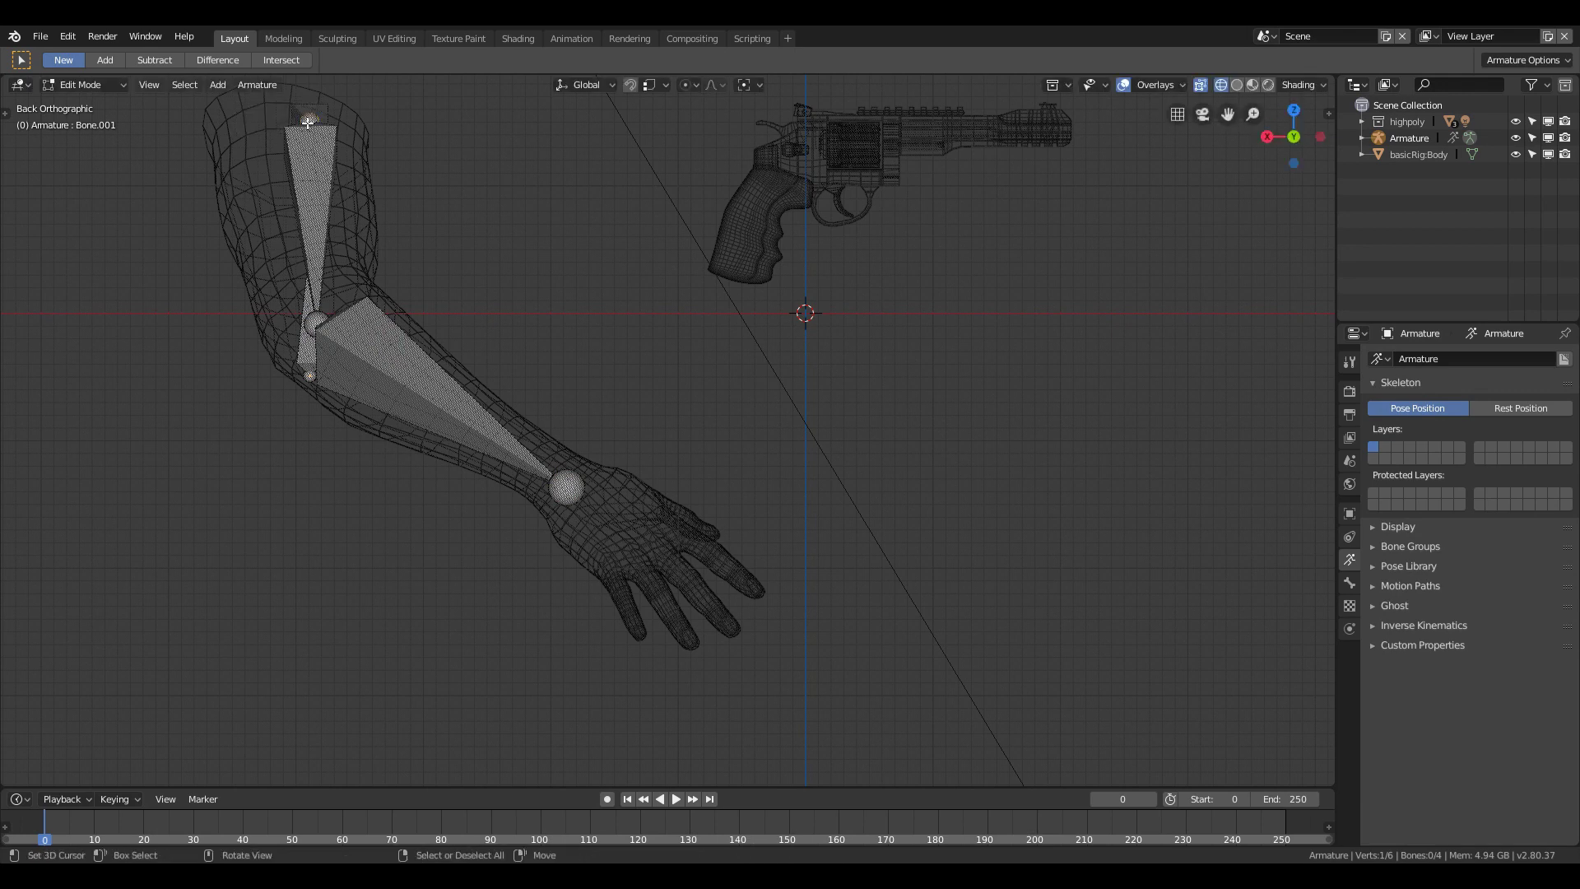
{"action": "left_click", "coordinate": [314, 123]}
Step: Refine the forearm bone and elbow joint positions from orbited views
{"action": "key", "text": "shift+z"}
{"action": "mouse_move", "coordinate": [698, 301]}
{"action": "middle_mouse_down"}
{"action": "mouse_move", "coordinate": [617, 273]}
{"action": "mouse_move", "coordinate": [581, 235]}
{"action": "middle_mouse_up"}
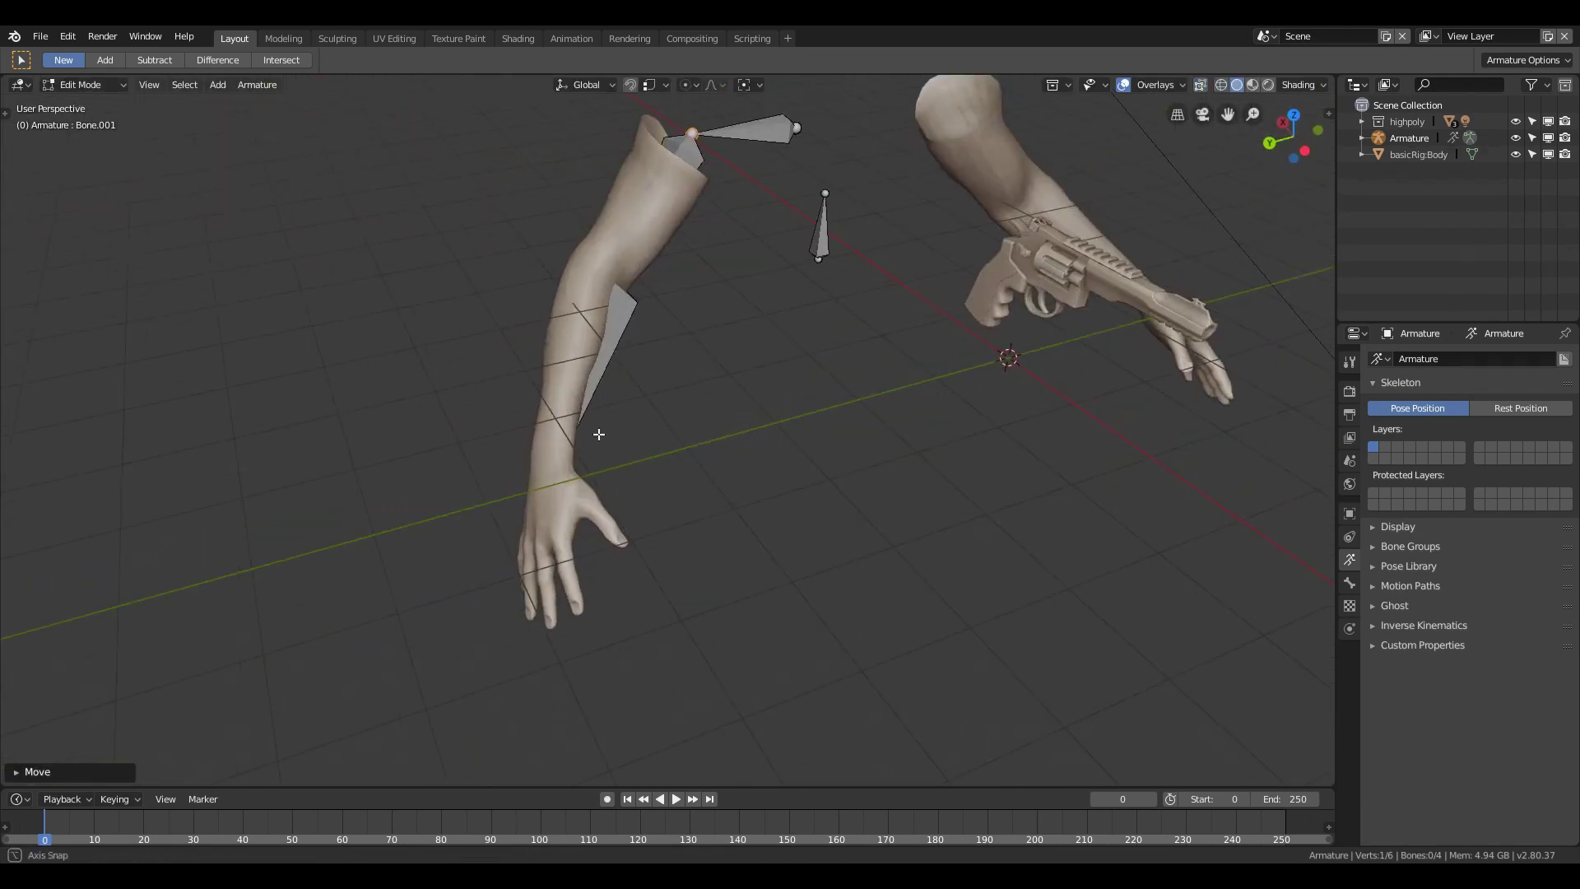
{"action": "scroll", "coordinate": [580, 236], "scroll_direction": "up", "scroll_amount": 4}
{"action": "key", "text": "shift+z"}
{"action": "left_click", "coordinate": [597, 198]}
{"action": "key", "text": "g"}
{"action": "left_click", "coordinate": [561, 92]}
{"action": "mouse_move", "coordinate": [562, 99]}
{"action": "middle_mouse_down"}
{"action": "mouse_move", "coordinate": [543, 486]}
{"action": "mouse_move", "coordinate": [185, 482]}
{"action": "middle_mouse_up"}
{"action": "left_click", "coordinate": [188, 482]}
{"action": "key", "text": "g"}
{"action": "left_click", "coordinate": [240, 510]}
{"action": "scroll", "coordinate": [557, 575], "scroll_direction": "down", "scroll_amount": 4}
{"action": "middle_click_drag", "start_coordinate": [557, 576], "coordinate": [600, 536]}
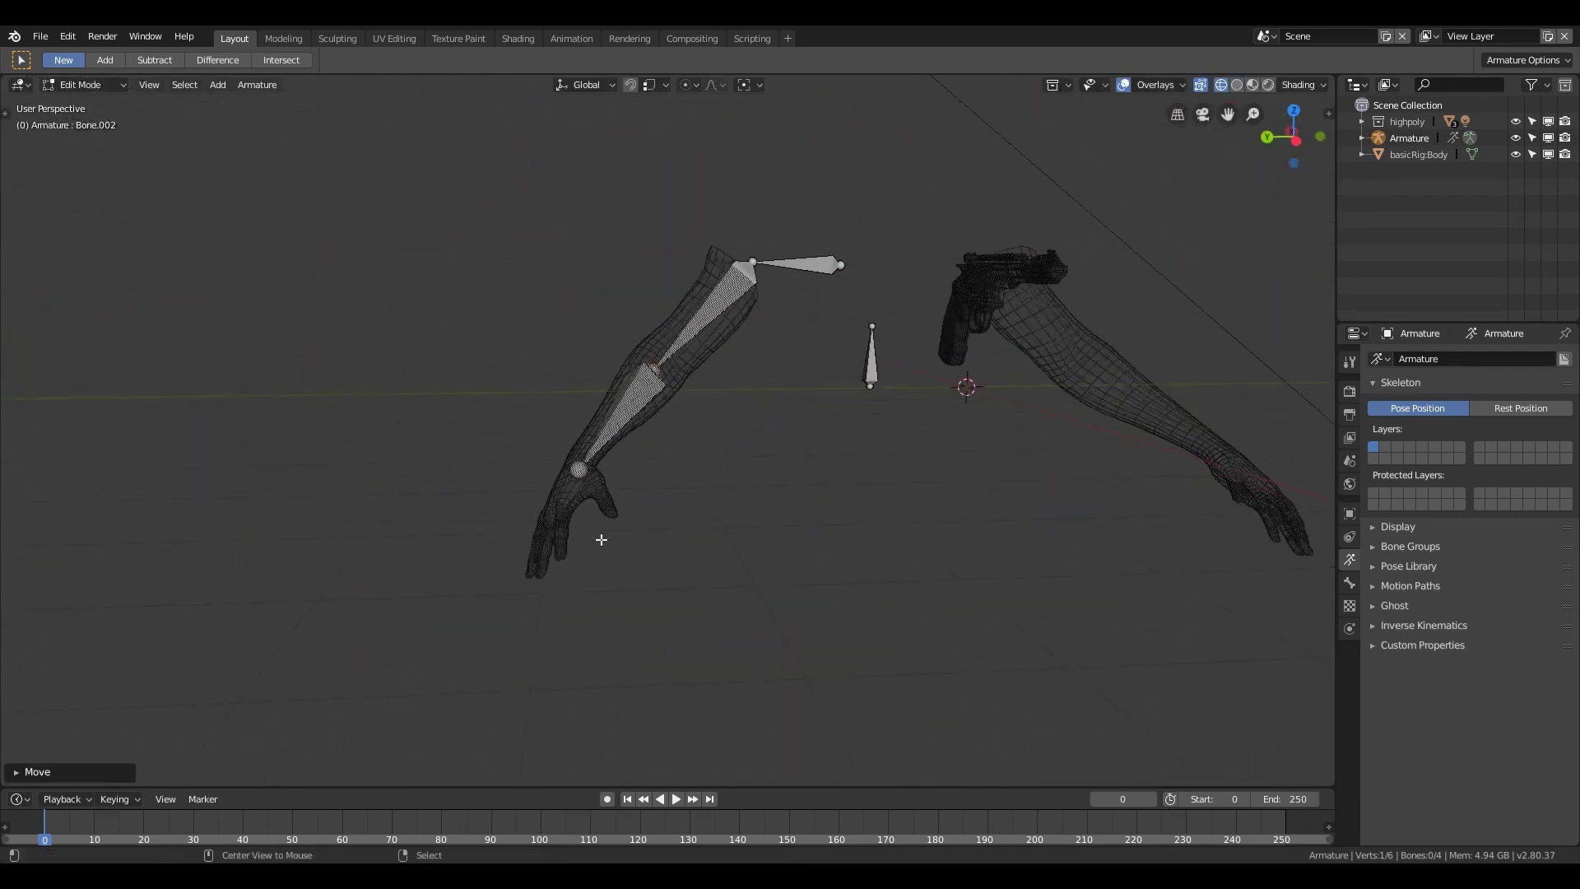
{"action": "scroll", "coordinate": [717, 482], "scroll_direction": "up", "scroll_amount": 4}
{"action": "scroll", "coordinate": [524, 362], "scroll_direction": "up", "scroll_amount": 2}
{"action": "left_click", "coordinate": [526, 362]}
Step: Nudge the wrist joint and extrude a three-bone finger chain from it
{"action": "key", "text": "g"}
{"action": "scroll", "coordinate": [565, 357], "scroll_direction": "down", "scroll_amount": 3, "text": "shift"}
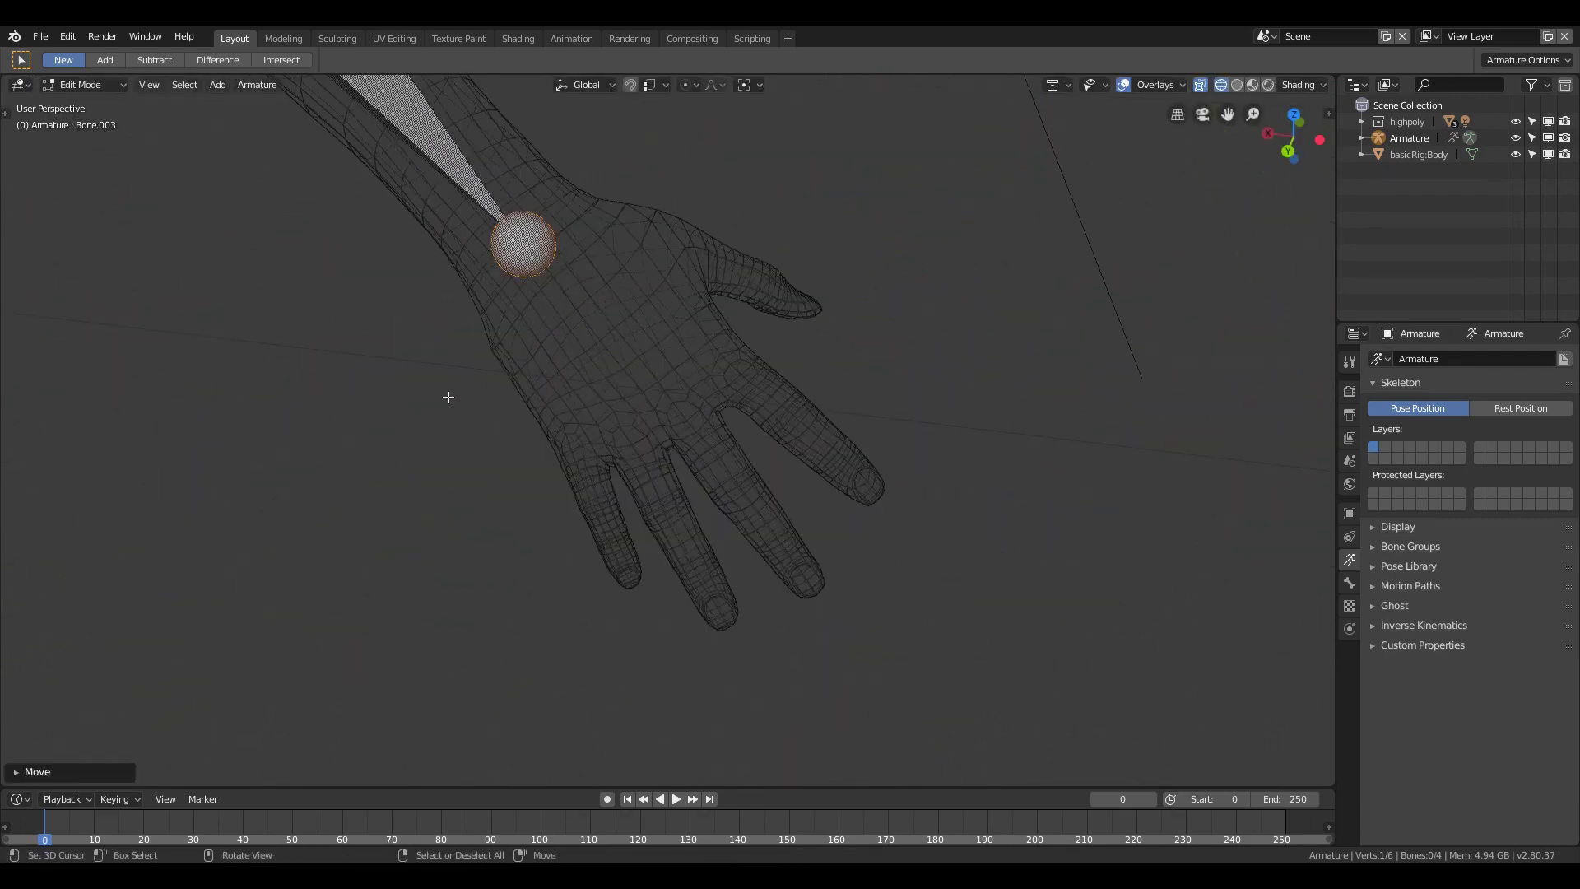
{"action": "middle_click_drag", "start_coordinate": [553, 401], "coordinate": [836, 408]}
{"action": "key", "text": "KP_3"}
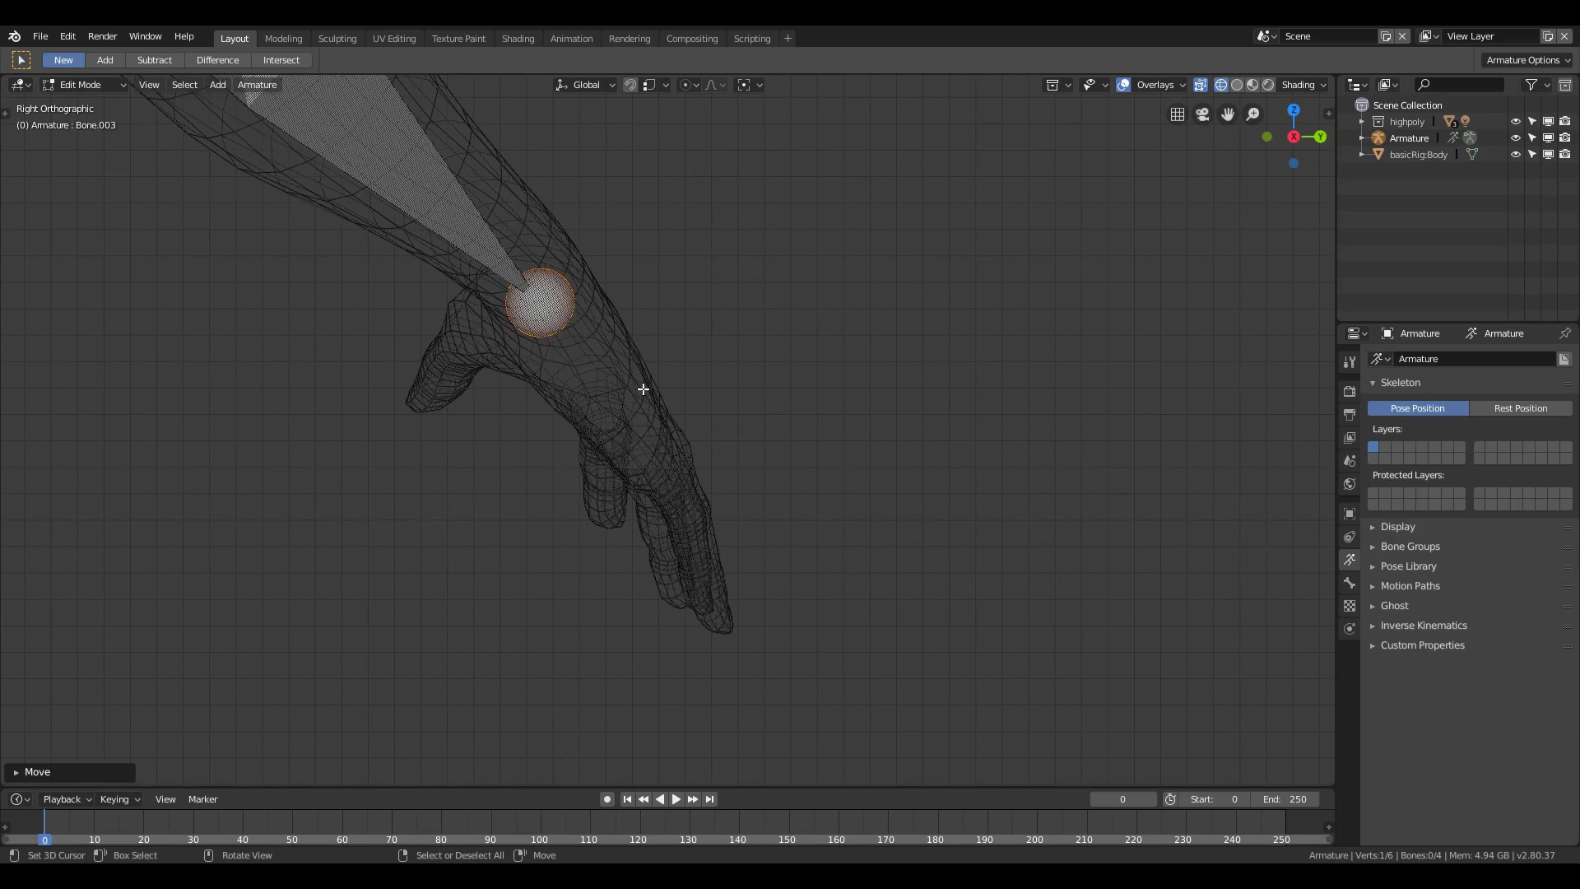
{"action": "key", "text": "e"}
{"action": "left_click", "coordinate": [695, 504]}
{"action": "key", "text": "e"}
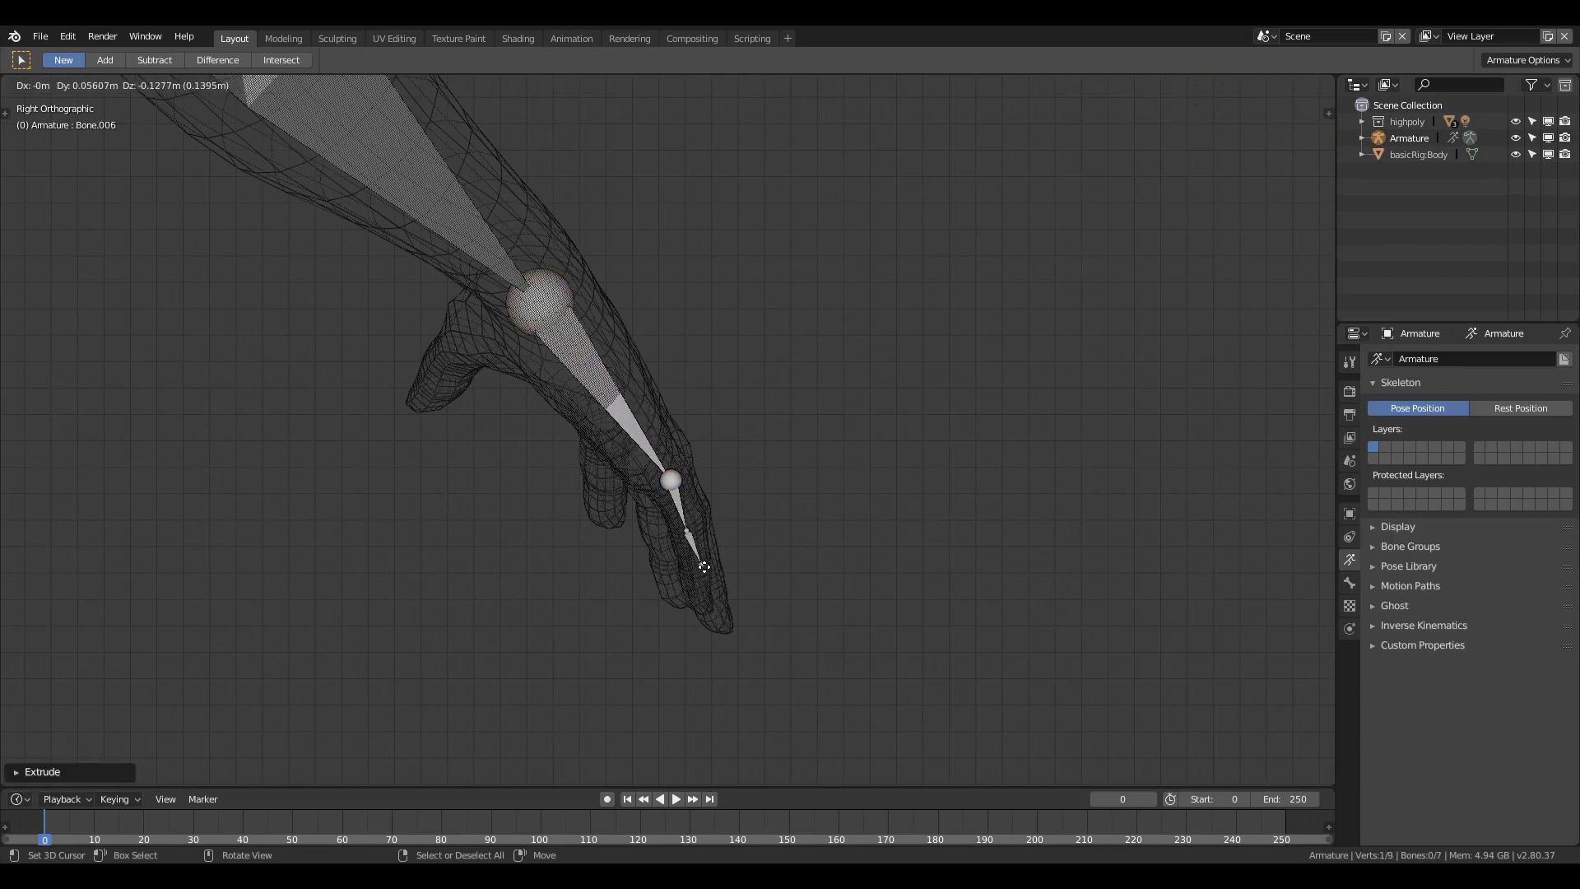
{"action": "left_click", "coordinate": [703, 566]}
{"action": "key", "text": "e"}
{"action": "left_click", "coordinate": [765, 536]}
{"action": "middle_click_drag", "start_coordinate": [767, 536], "coordinate": [712, 567]}
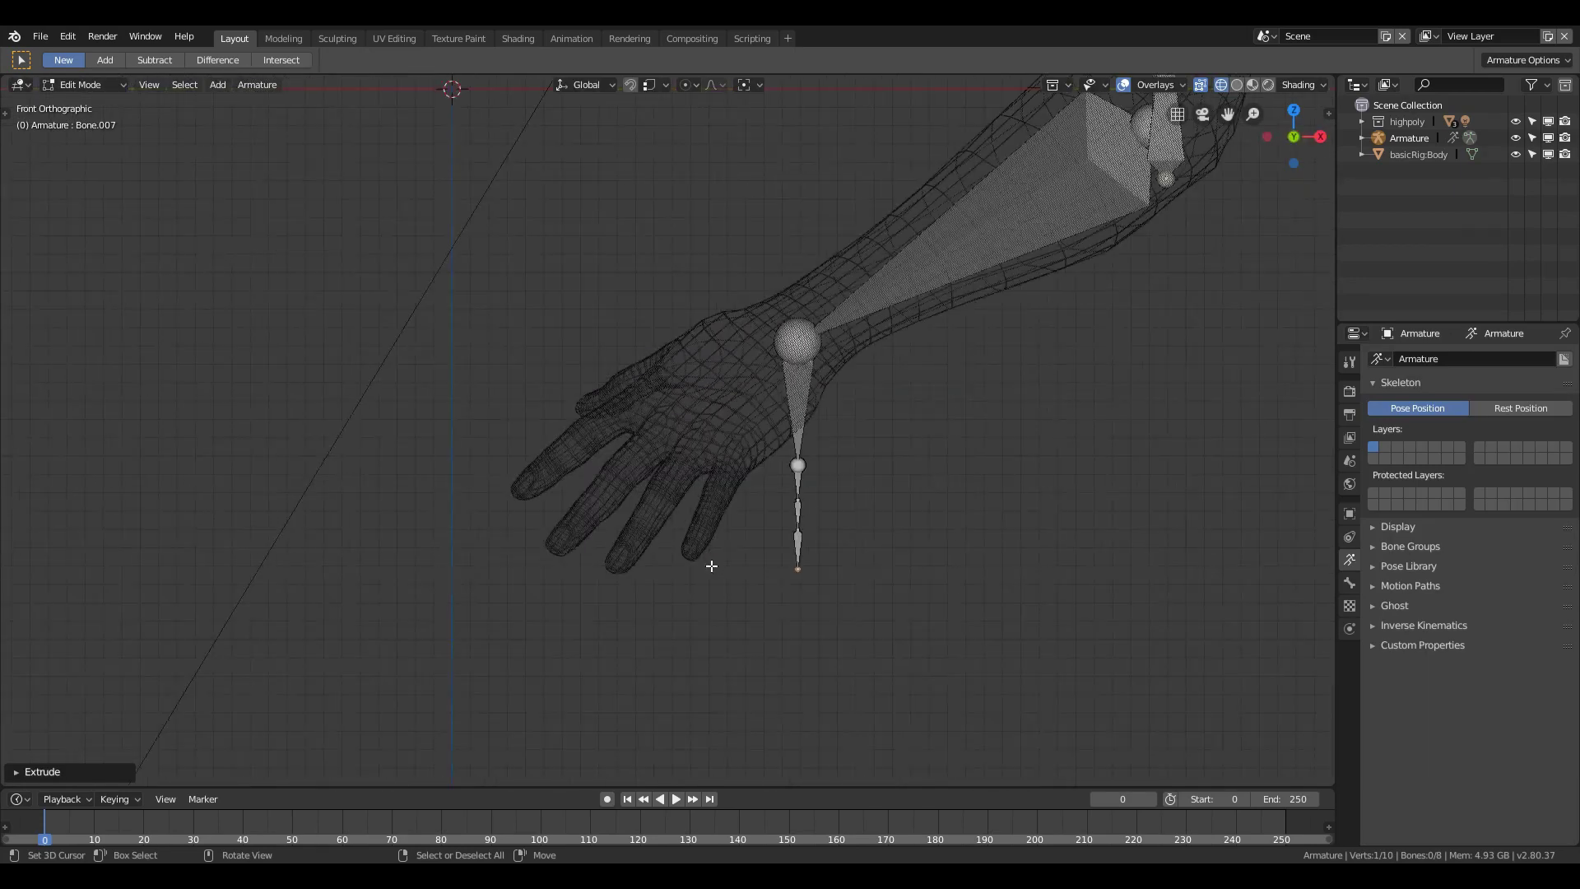
{"action": "key", "text": "shift+z"}
{"action": "key", "text": "shift+z"}
{"action": "key", "text": "shift+z"}
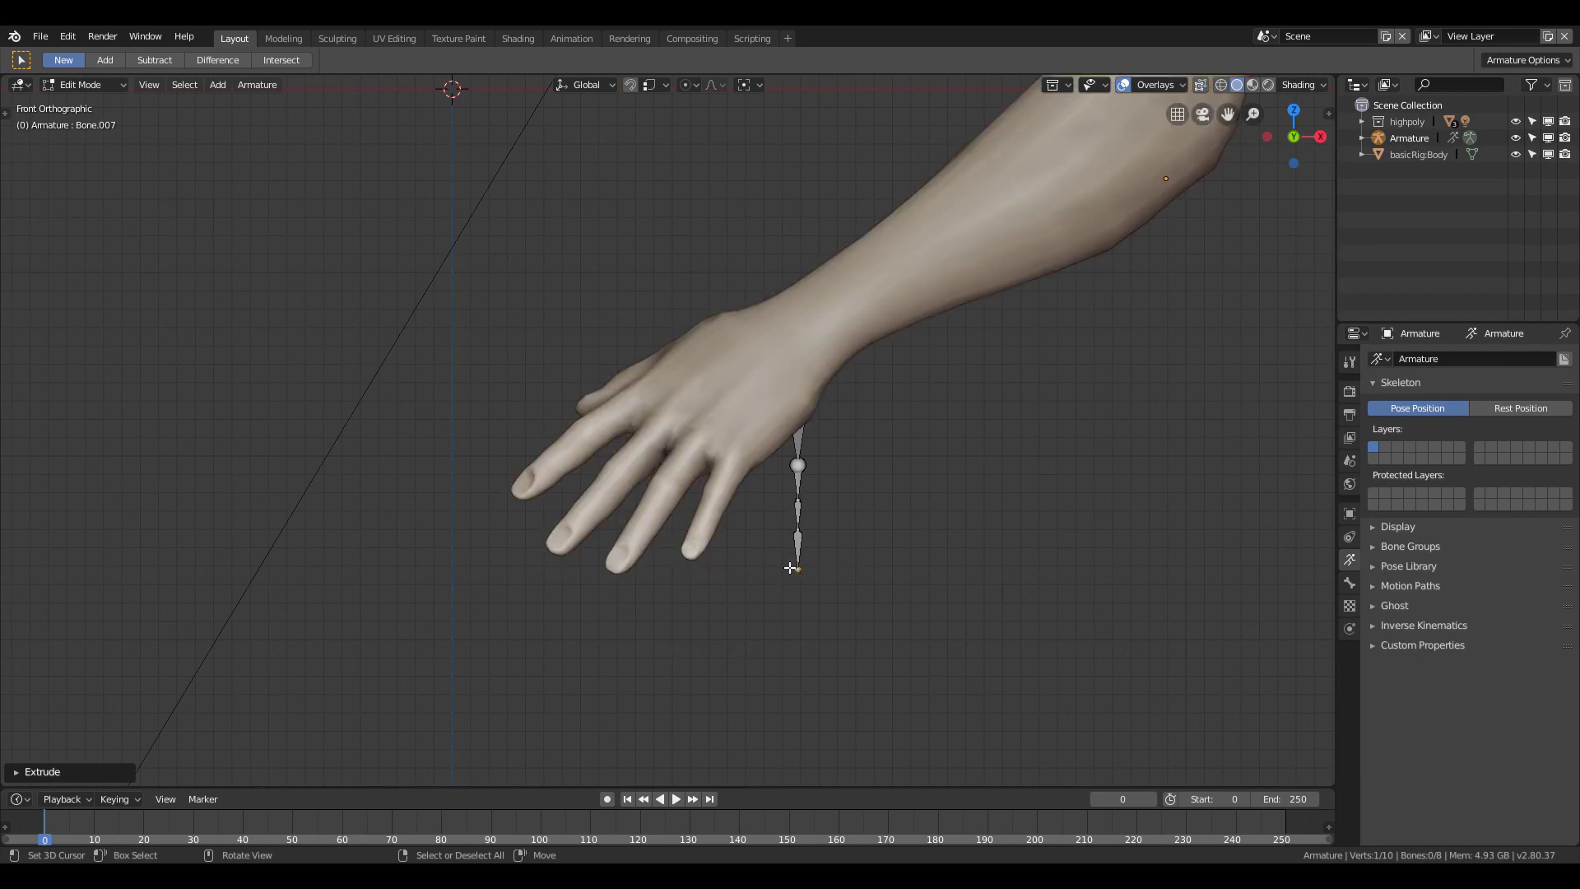
Step: Undo the extra finger bone and move the finger joints into the finger mesh
{"action": "key", "text": "ctrl+z"}
{"action": "scroll", "coordinate": [801, 569], "scroll_direction": "up", "scroll_amount": 1}
{"action": "key", "text": "g"}
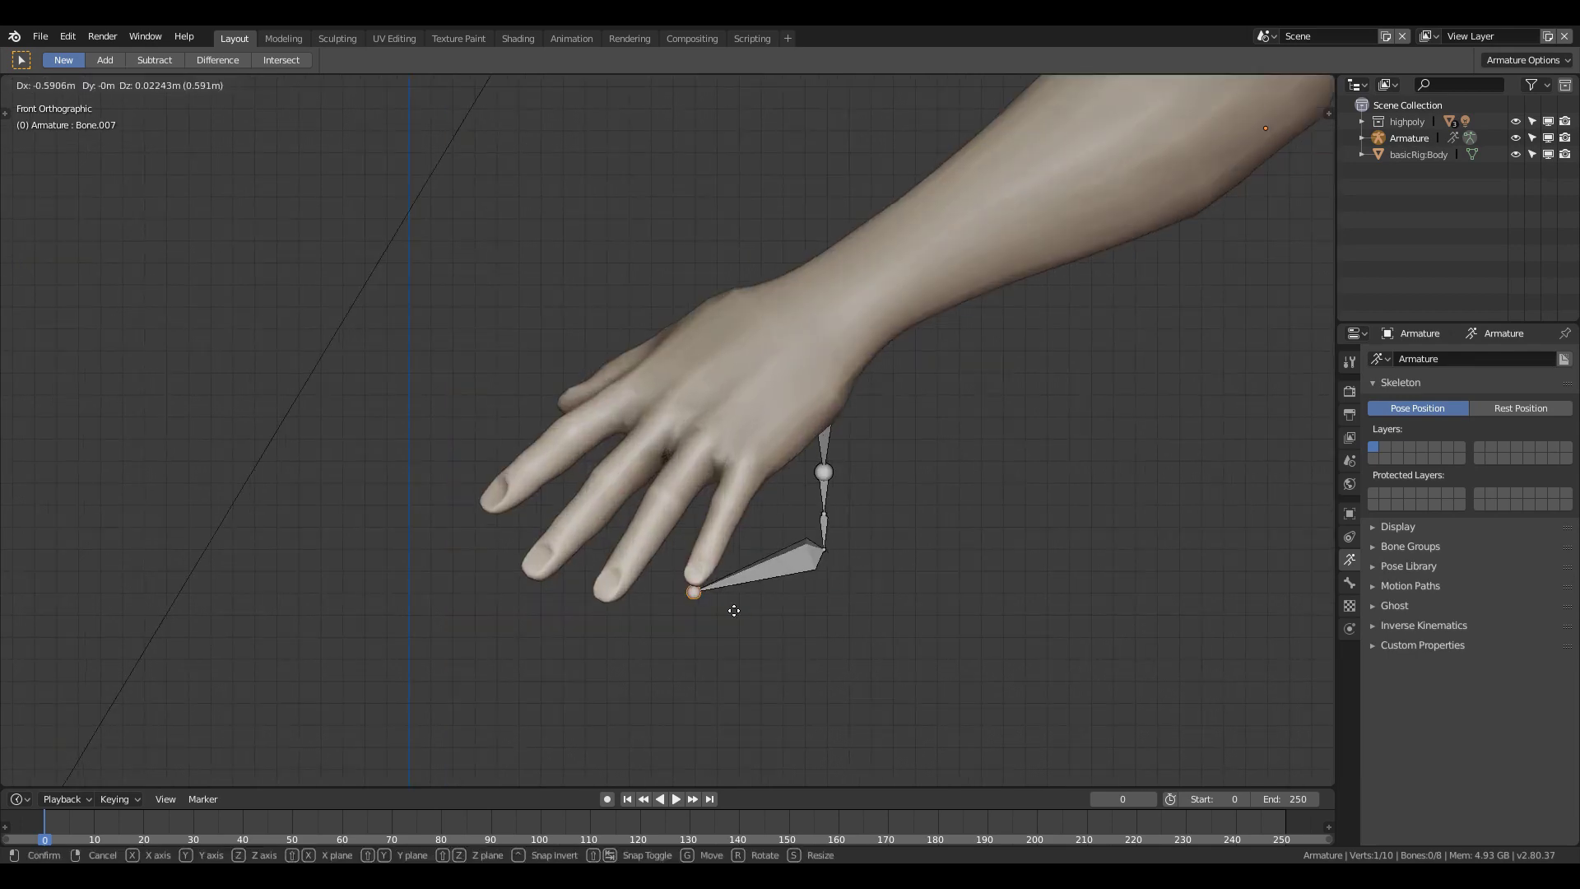
{"action": "left_click", "coordinate": [713, 544]}
{"action": "key", "text": "shift+z"}
{"action": "scroll", "coordinate": [712, 544], "scroll_direction": "up", "scroll_amount": 2}
{"action": "scroll", "coordinate": [712, 544], "scroll_direction": "up", "scroll_amount": 2}
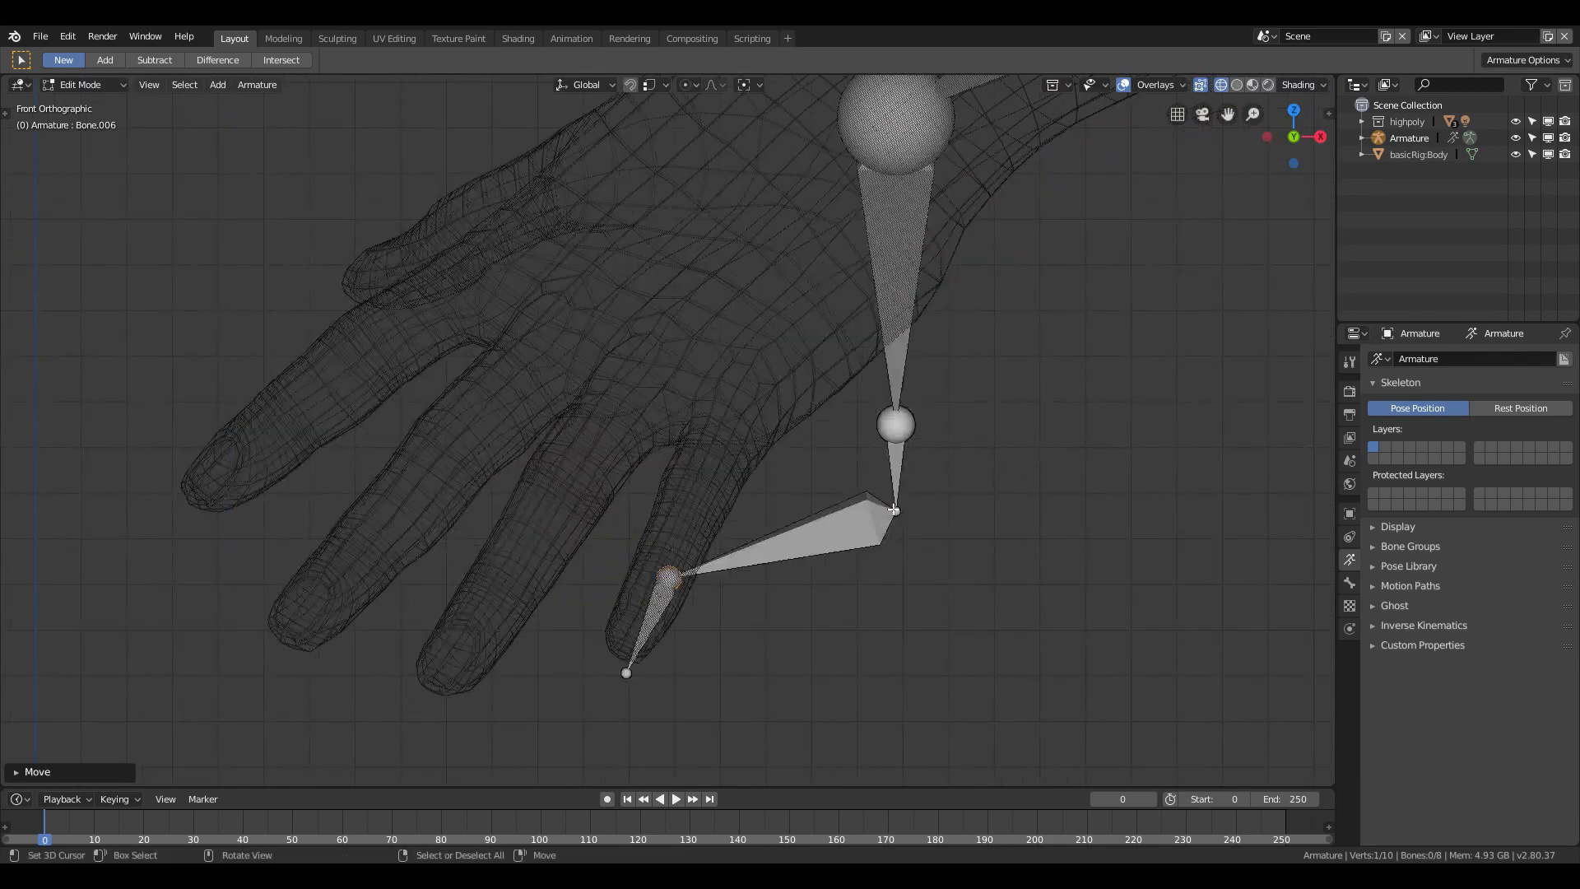
{"action": "left_click", "coordinate": [895, 508]}
{"action": "key", "text": "g"}
{"action": "left_click", "coordinate": [737, 408]}
{"action": "key", "text": "g"}
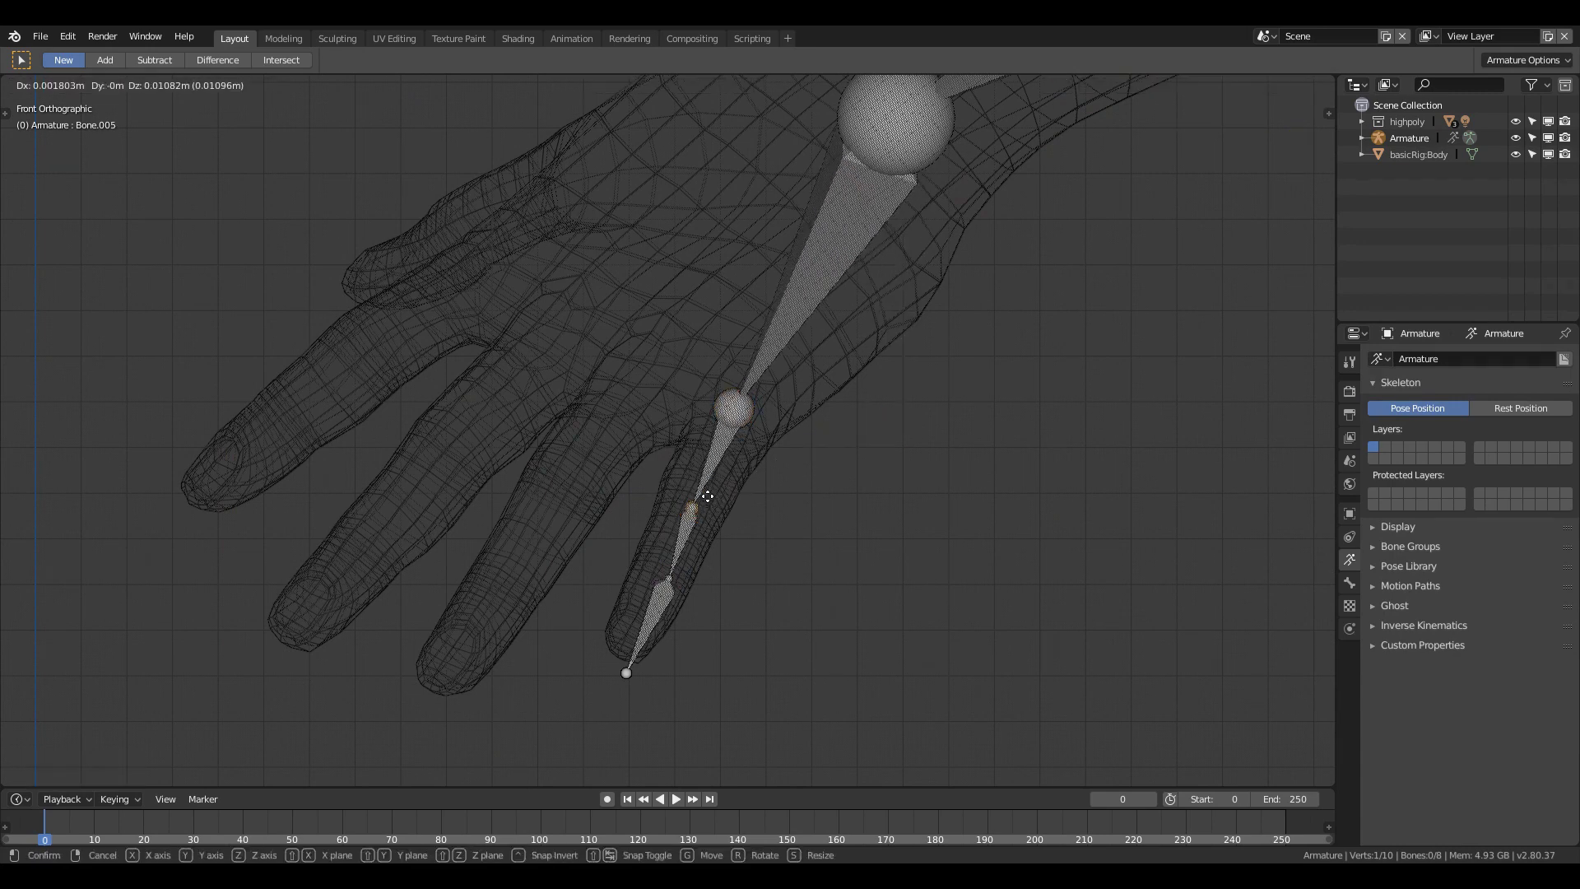
{"action": "left_click", "coordinate": [673, 577]}
{"action": "key", "text": "g"}
{"action": "left_click", "coordinate": [666, 575]}
Step: From the right view, place the fingertip and remaining finger joints inside the fingers
{"action": "key", "text": "KP_3"}
{"action": "scroll", "coordinate": [666, 574], "scroll_direction": "up", "scroll_amount": 2}
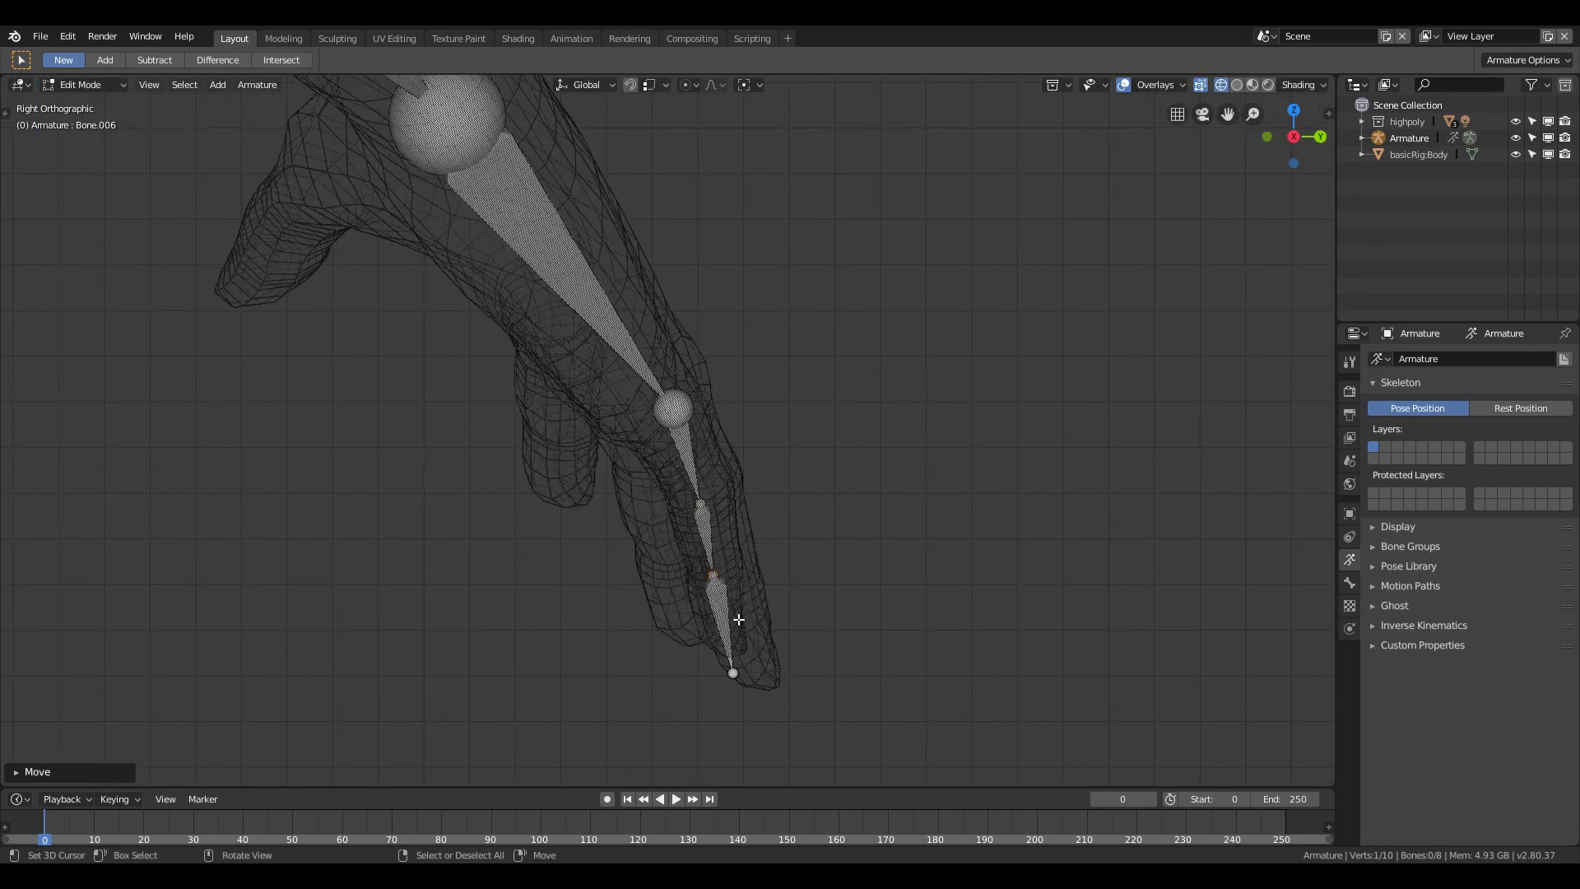
{"action": "left_click", "coordinate": [731, 664]}
{"action": "key", "text": "g"}
{"action": "left_click", "coordinate": [717, 585]}
{"action": "key", "text": "g"}
{"action": "left_click", "coordinate": [703, 504]}
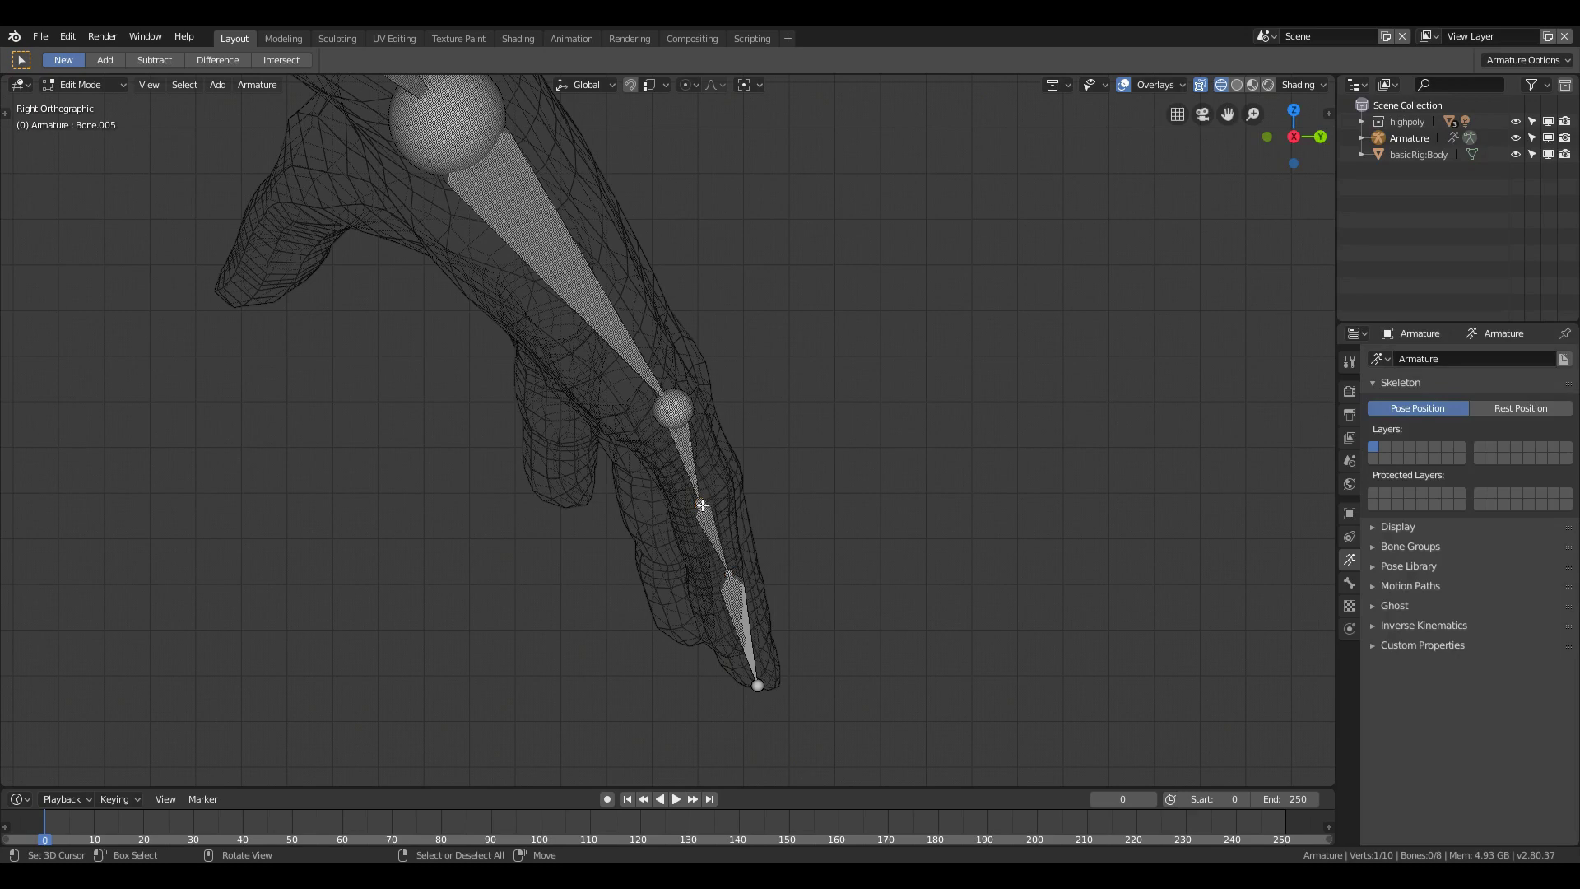
{"action": "key", "text": "g"}
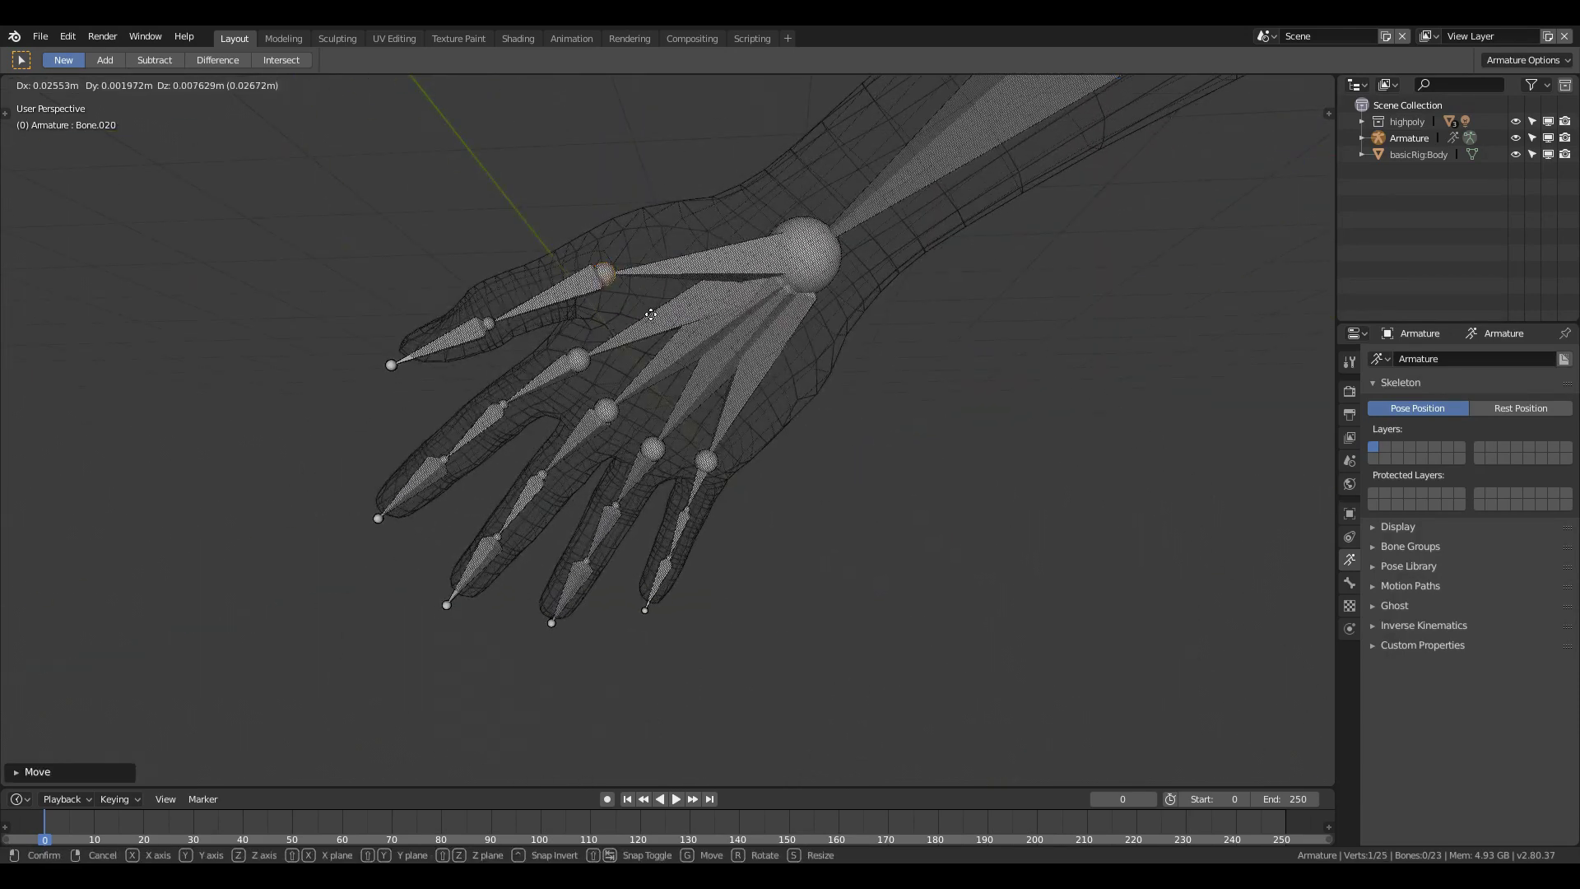
Step: Confirm the last finger joint and check the hand in solid and wireframe shading
{"action": "left_click", "coordinate": [650, 314]}
{"action": "key", "text": "z"}
{"action": "left_click", "coordinate": [910, 372]}
{"action": "middle_click_drag", "start_coordinate": [909, 371], "coordinate": [870, 464]}
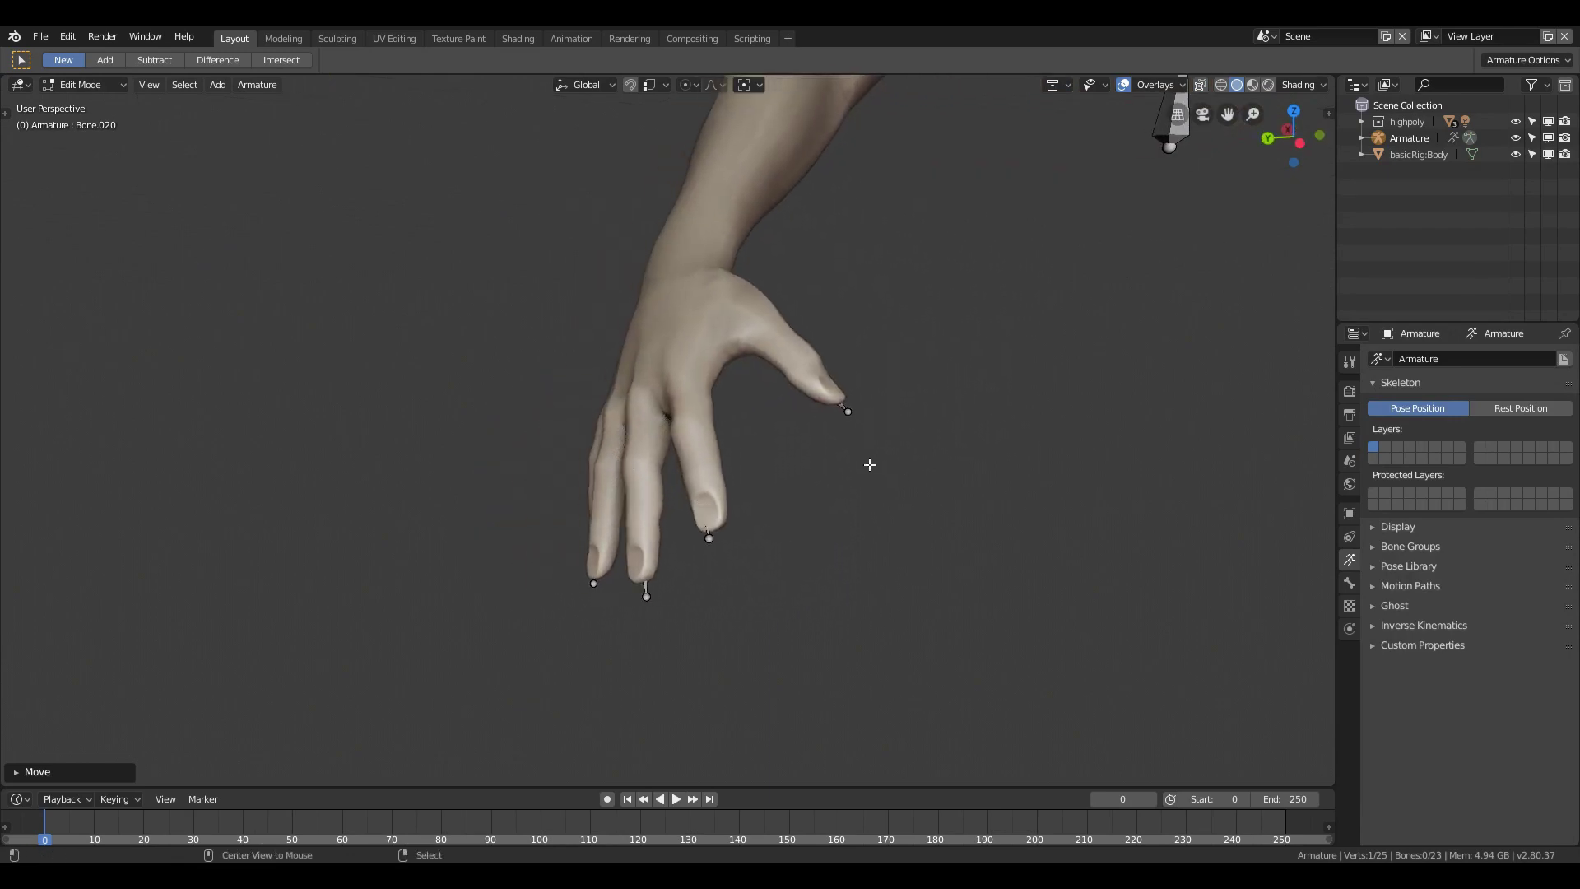
{"action": "key", "text": "z"}
{"action": "left_click", "coordinate": [511, 413]}
{"action": "middle_click_drag", "start_coordinate": [512, 412], "coordinate": [787, 415]}
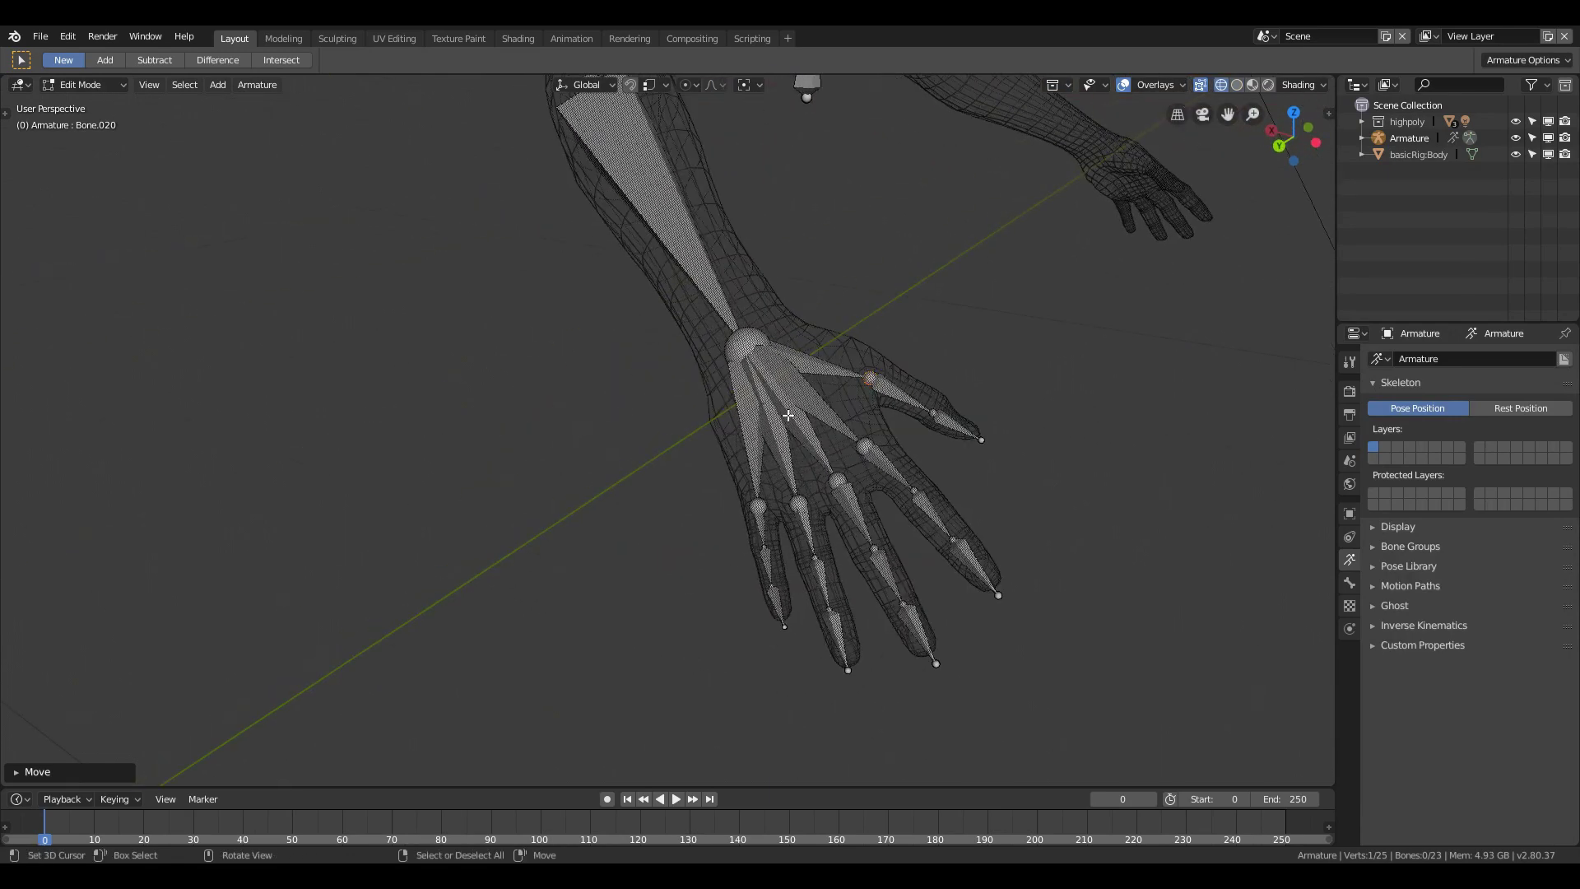
Step: Extrude Bone.023 from the wrist and move its tip out sideways beside the hand
{"action": "key", "text": "e"}
{"action": "key", "text": "z"}
{"action": "left_click", "coordinate": [757, 281]}
{"action": "middle_click_drag", "start_coordinate": [755, 280], "coordinate": [758, 273]}
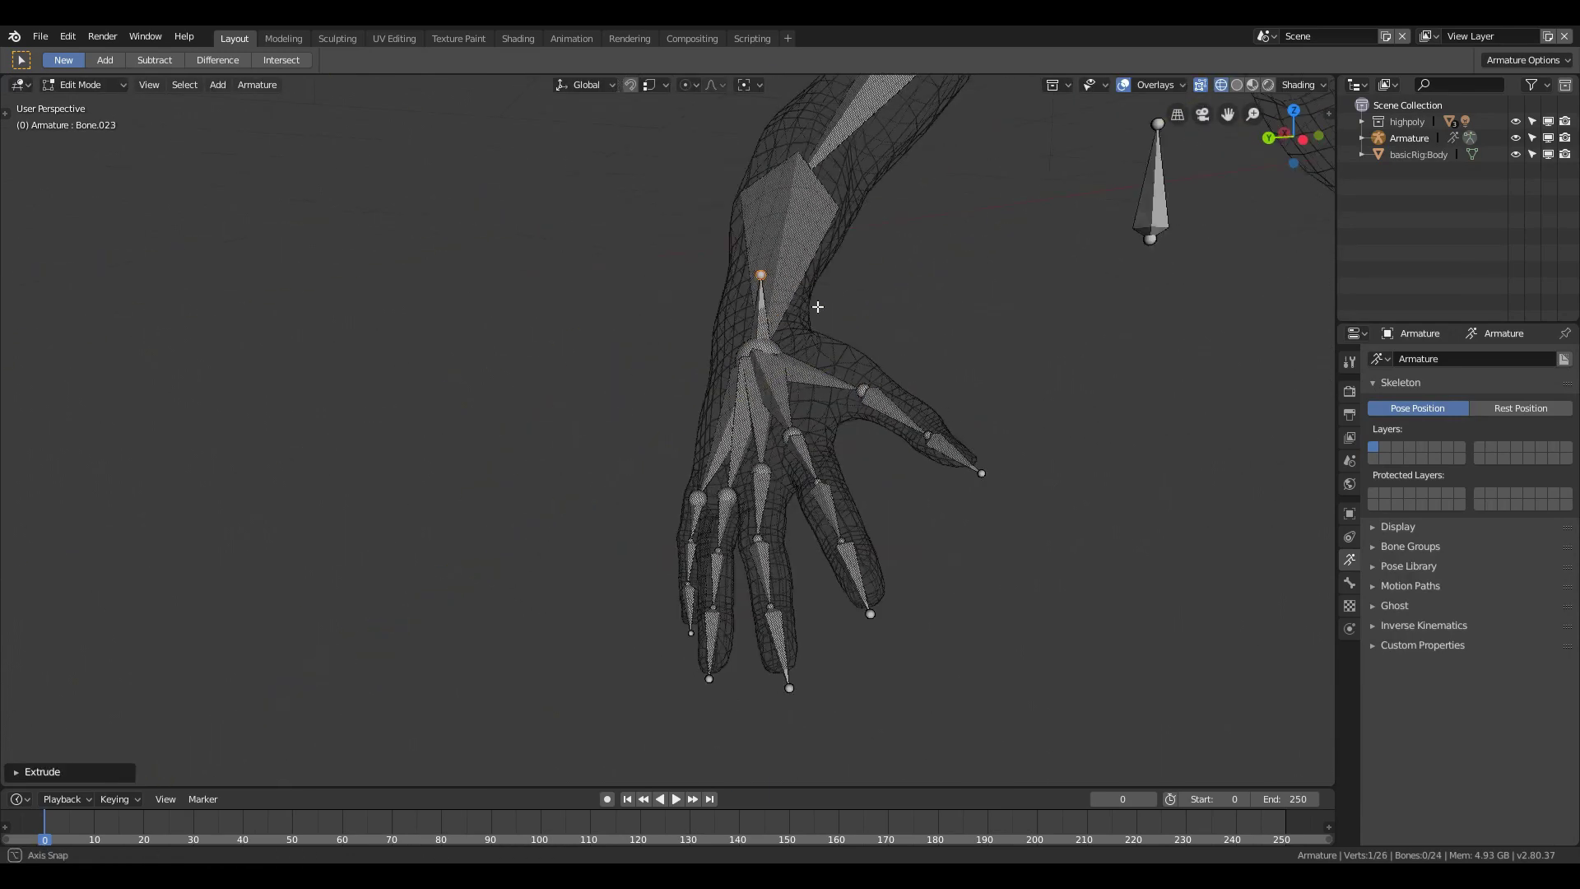
{"action": "key", "text": "g"}
{"action": "key", "text": "z"}
{"action": "key", "text": "x"}
{"action": "key", "text": "y"}
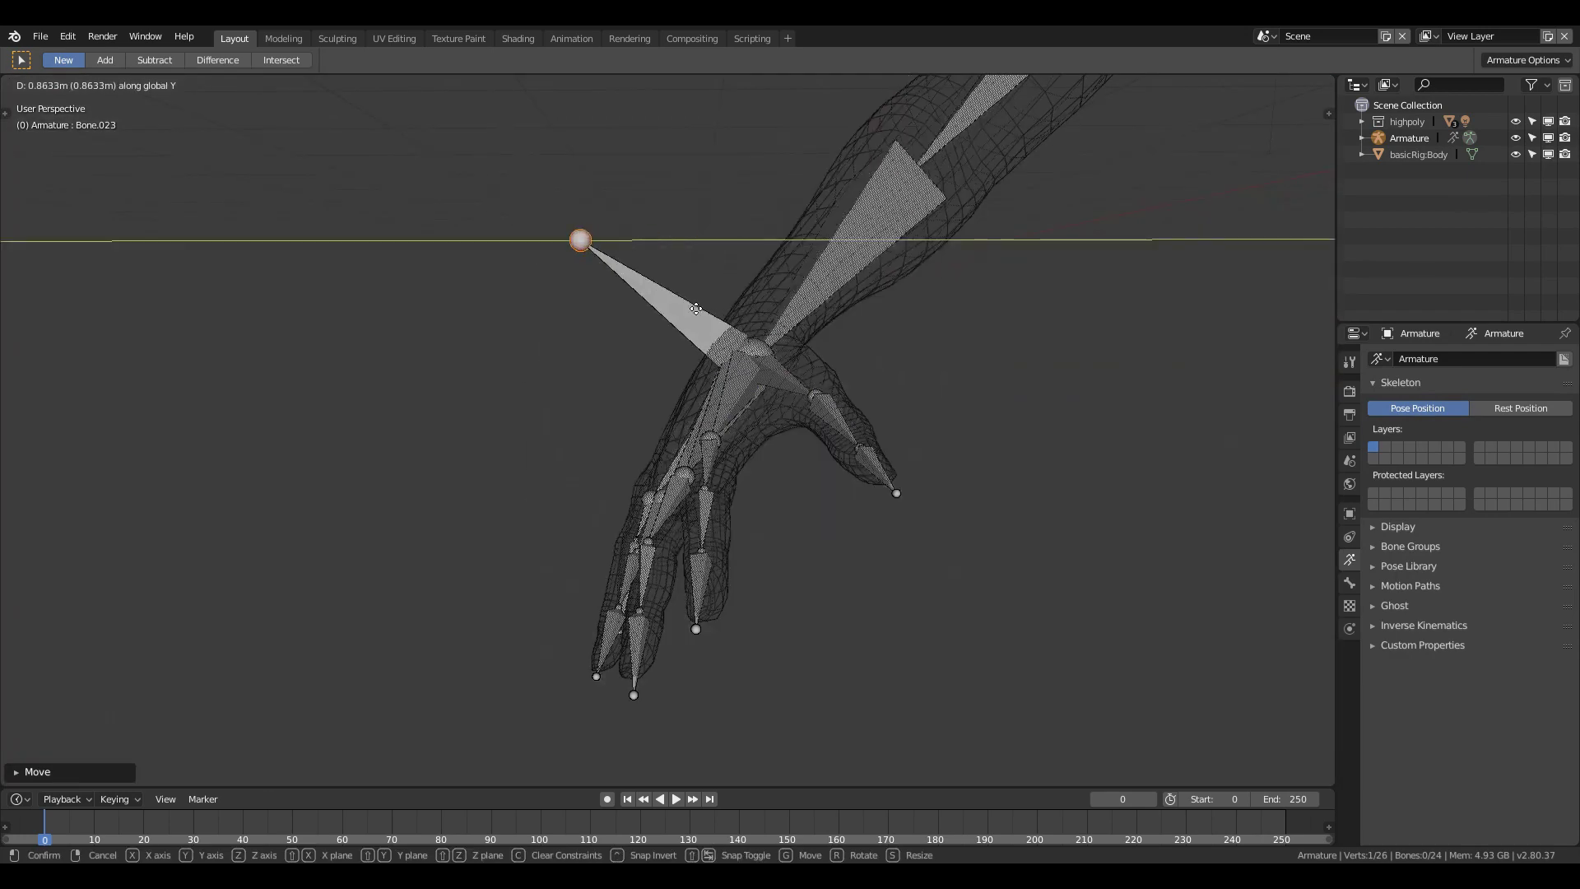
{"action": "key", "text": "y"}
{"action": "key", "text": "z"}
{"action": "left_click", "coordinate": [680, 441]}
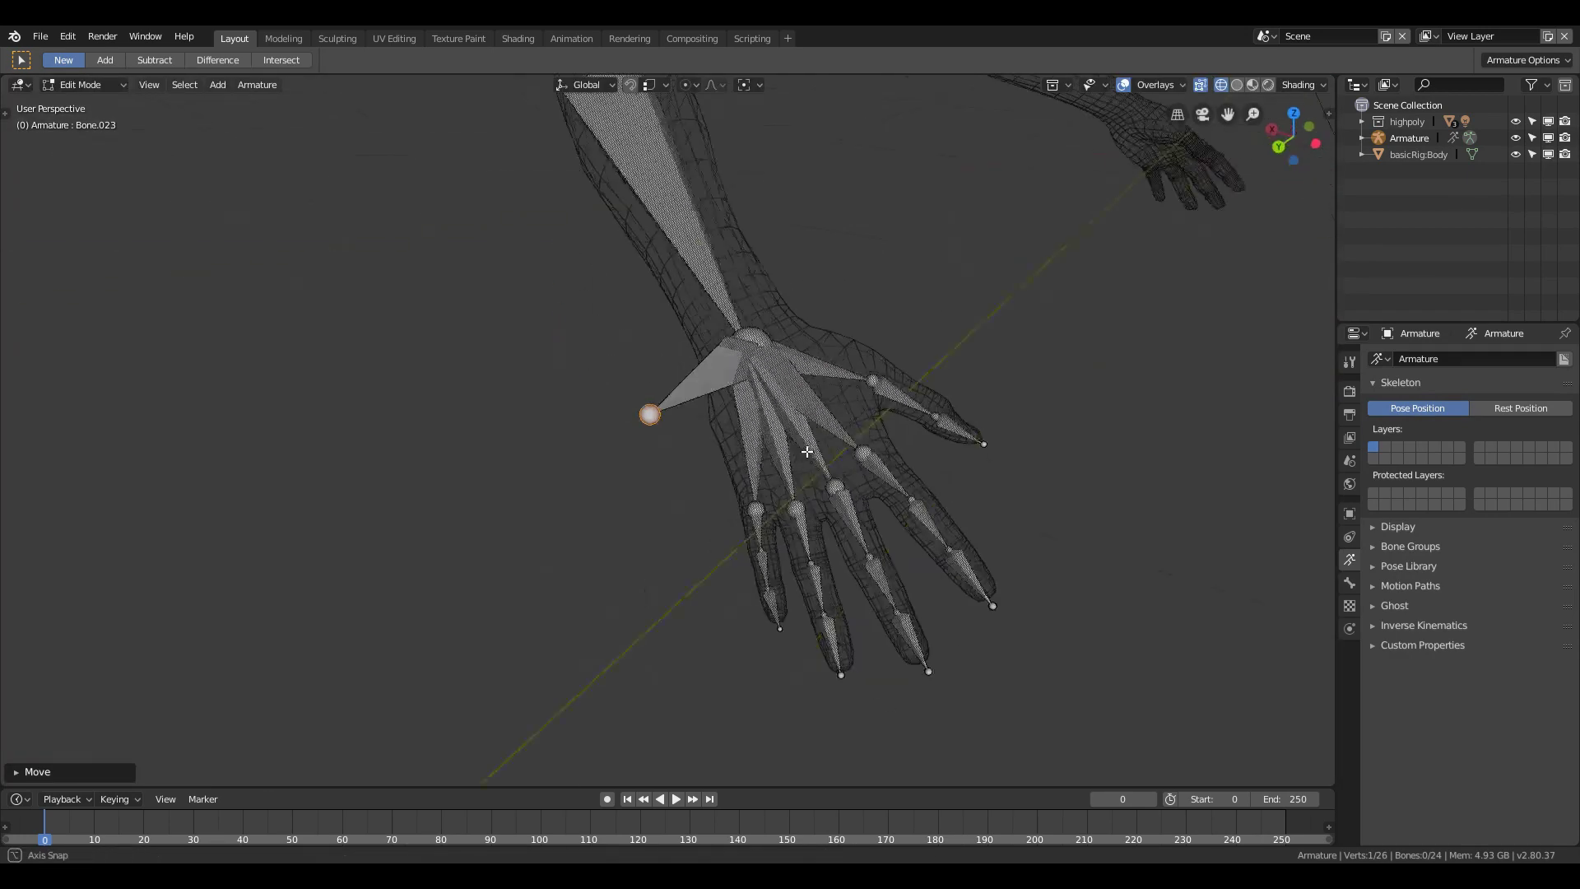
Step: Orbit to a front view of the hand, cancelling two accidental bone moves
{"action": "mouse_move", "coordinate": [679, 441]}
{"action": "middle_mouse_down"}
{"action": "mouse_move", "coordinate": [767, 467]}
{"action": "mouse_move", "coordinate": [634, 420]}
{"action": "middle_mouse_up"}
{"action": "key", "text": "g"}
{"action": "key", "text": "z"}
{"action": "key", "text": "Escape"}
{"action": "key", "text": "g"}
{"action": "key", "text": "Escape"}
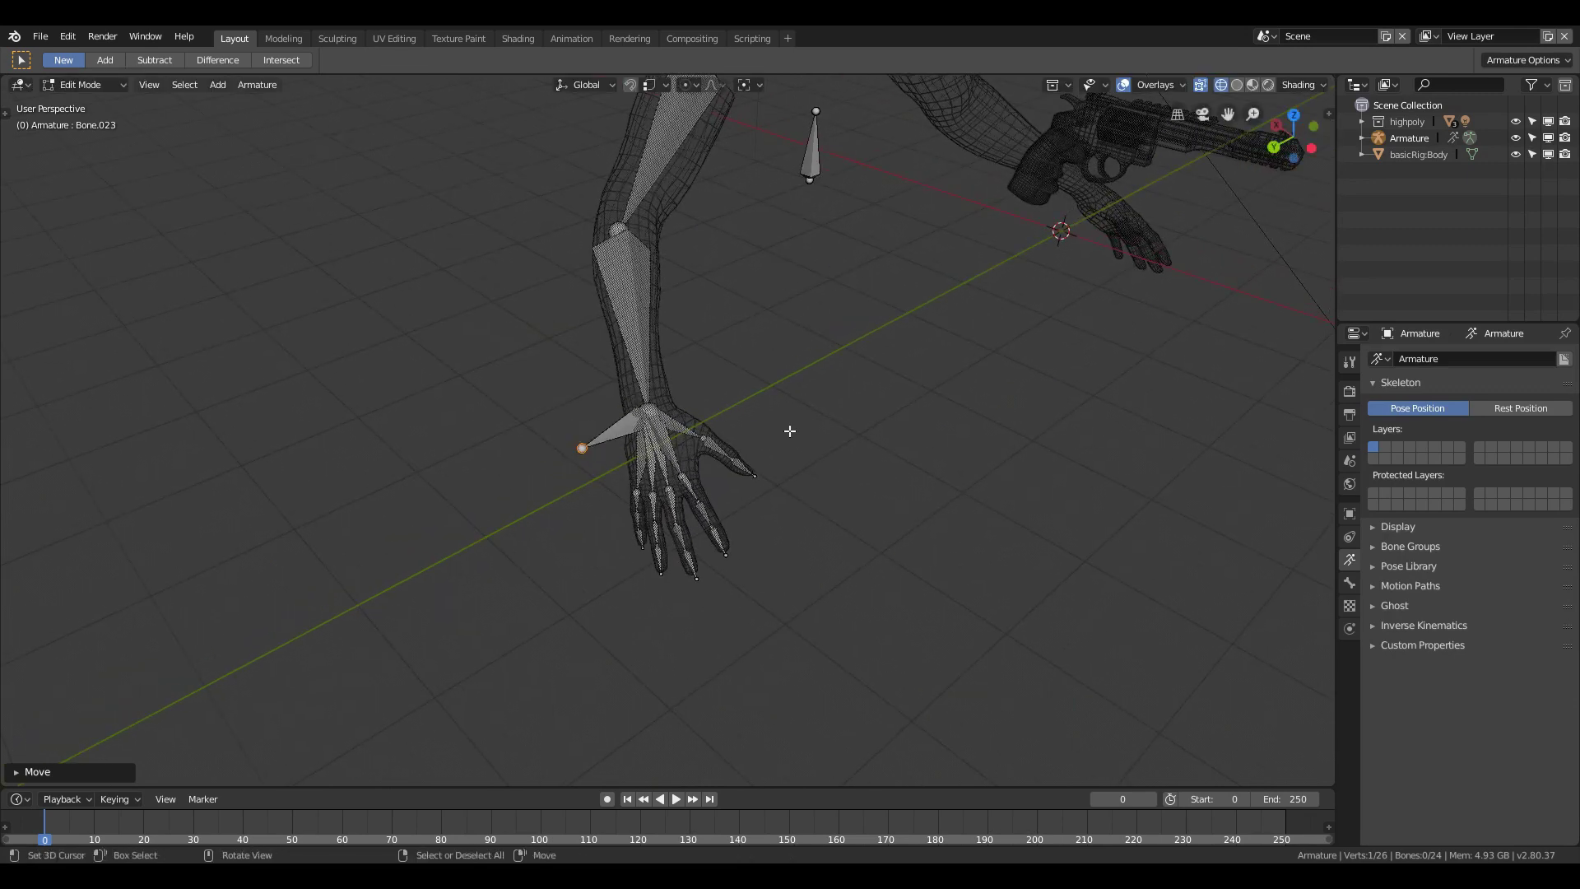
{"action": "scroll", "coordinate": [727, 430], "scroll_direction": "up", "scroll_amount": 3}
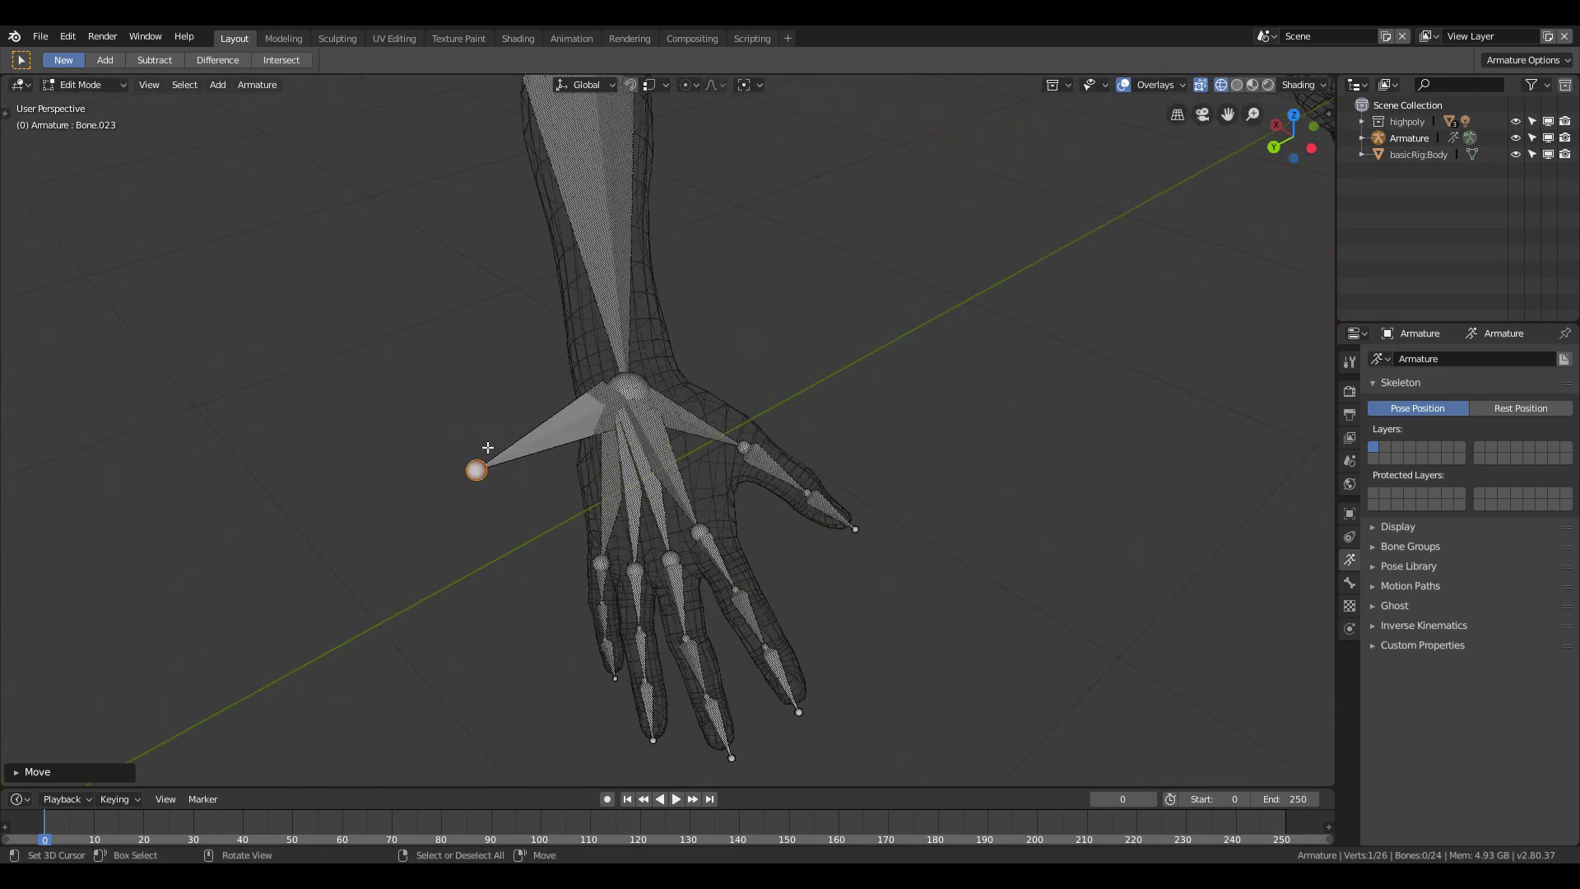
Step: Circle-select three finger base bones and parent them to the sideways hand bone, keeping offset
{"action": "key", "text": "a"}
{"action": "key", "text": "alt+a"}
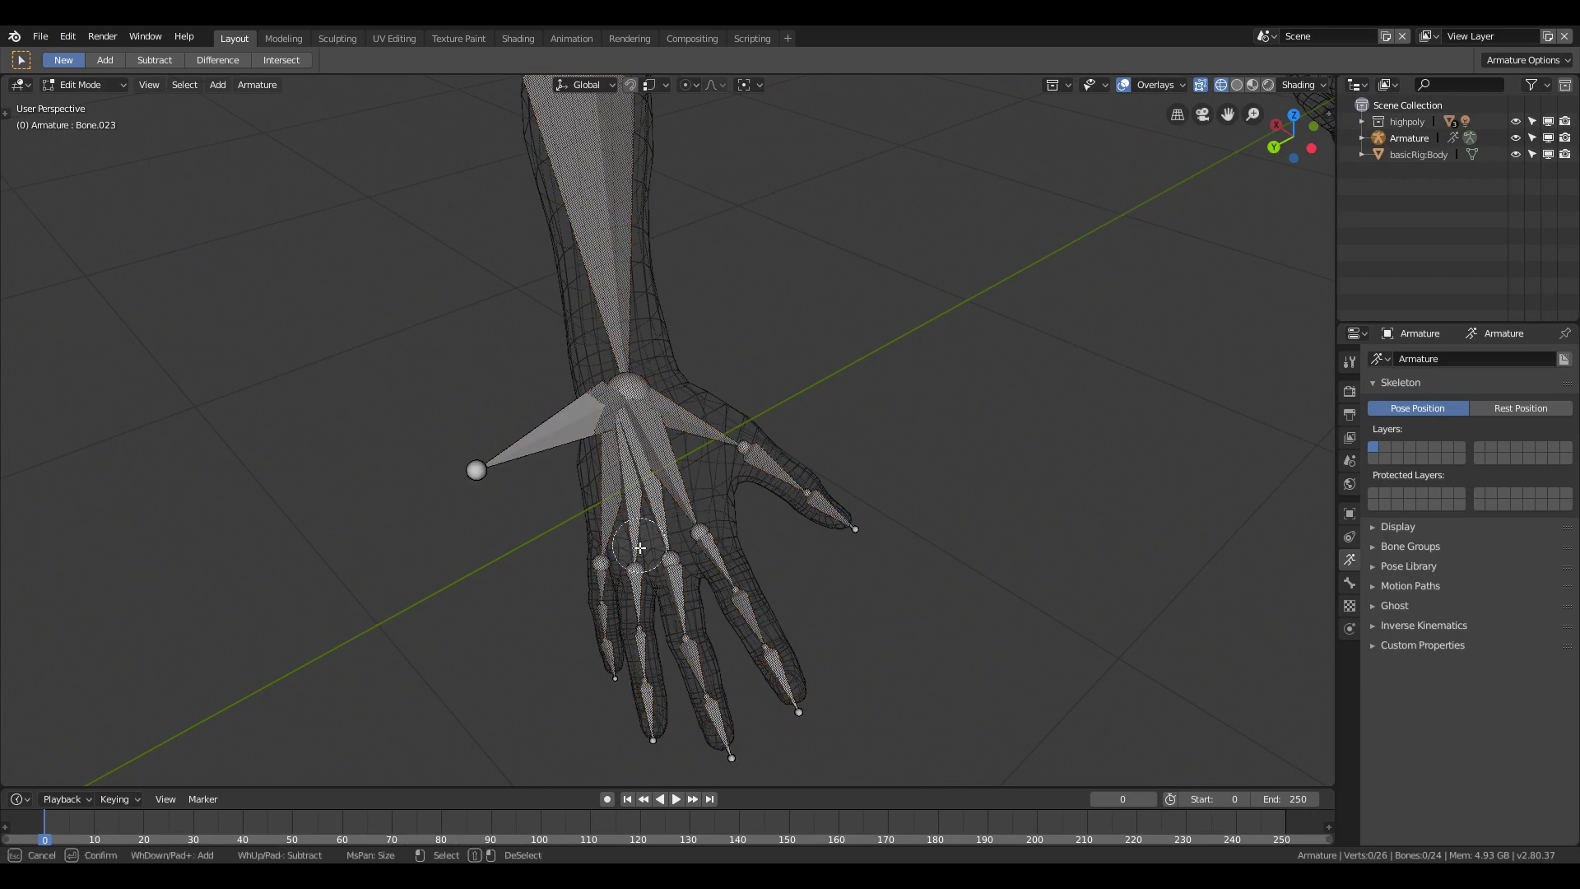
{"action": "key", "text": "c"}
{"action": "mouse_move", "coordinate": [634, 582]}
{"action": "left_mouse_down"}
{"action": "mouse_move", "coordinate": [693, 707]}
{"action": "mouse_move", "coordinate": [769, 522]}
{"action": "left_mouse_up"}
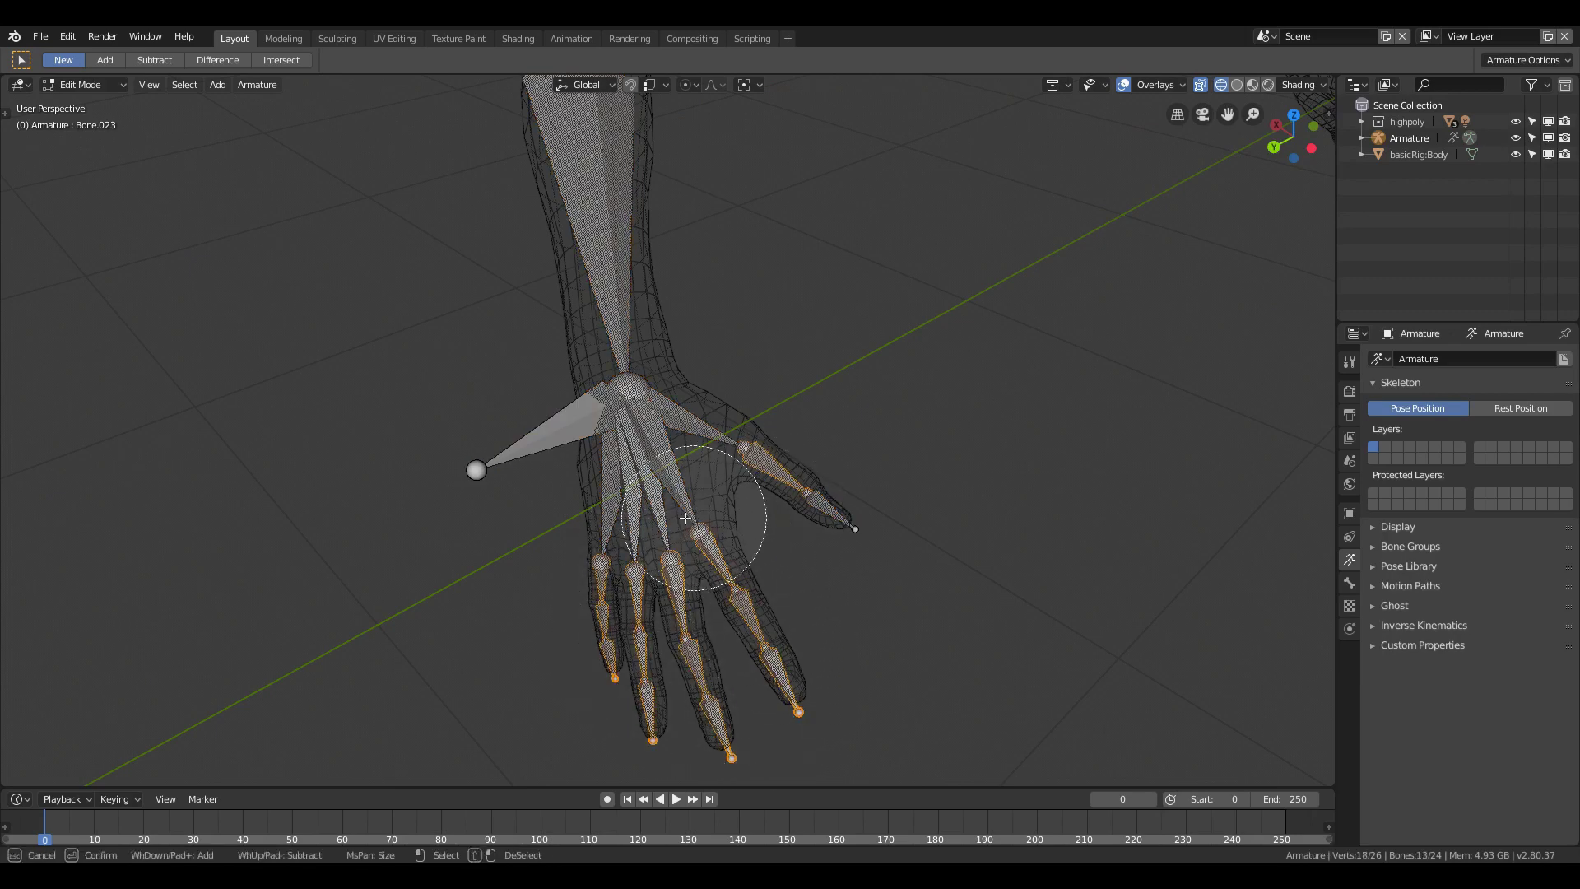
{"action": "key", "text": "Escape"}
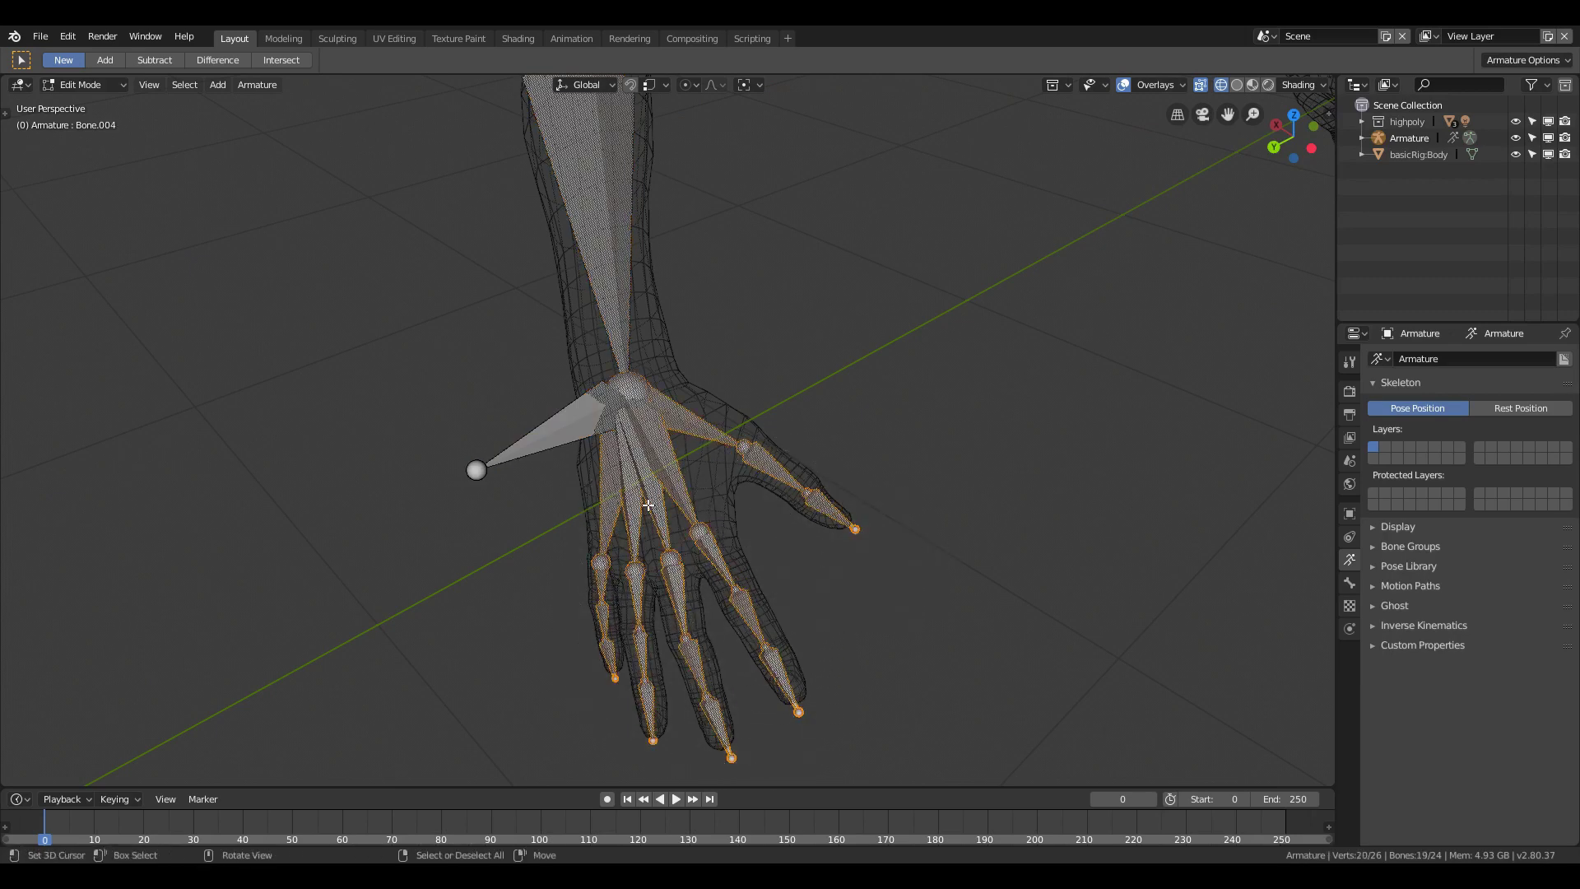
{"action": "key", "text": "e"}
{"action": "key", "text": "Escape"}
{"action": "left_click", "coordinate": [561, 440]}
{"action": "key", "text": "s"}
{"action": "key", "text": "Escape"}
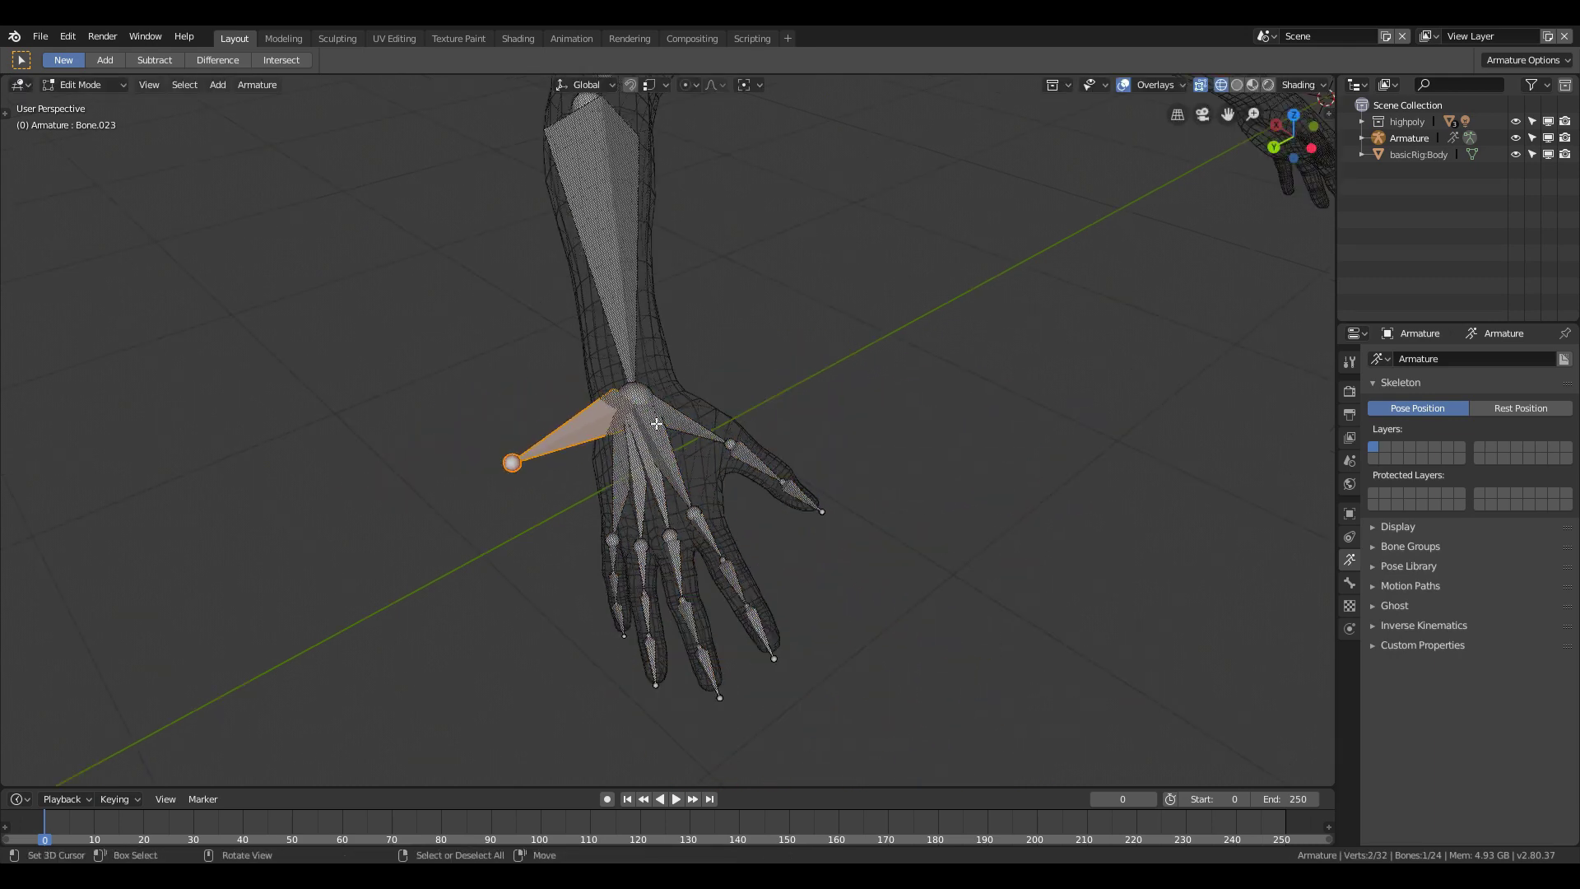
{"action": "scroll", "coordinate": [617, 433], "scroll_direction": "down", "scroll_amount": 3}
{"action": "scroll", "coordinate": [658, 423], "scroll_direction": "down", "scroll_amount": 2}
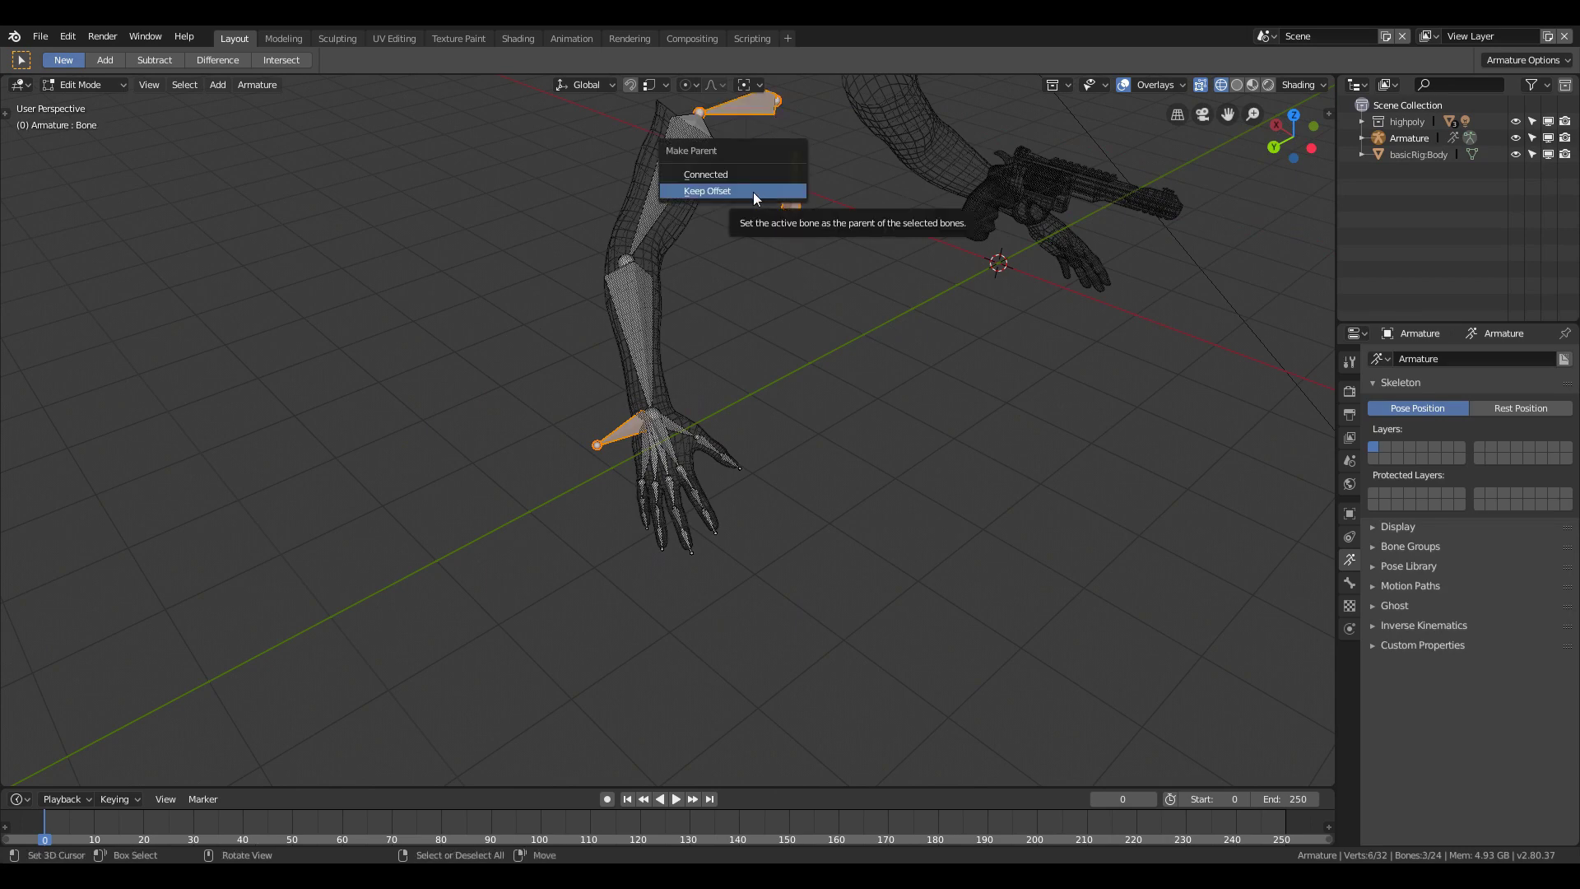
{"action": "left_click", "coordinate": [753, 192]}
{"action": "scroll", "coordinate": [758, 504], "scroll_direction": "up", "scroll_amount": 3}
{"action": "scroll", "coordinate": [624, 509], "scroll_direction": "up", "scroll_amount": 3}
Step: Parent the thin finger base bone to the sideways hand bone with Keep Offset too
{"action": "left_click", "coordinate": [621, 516]}
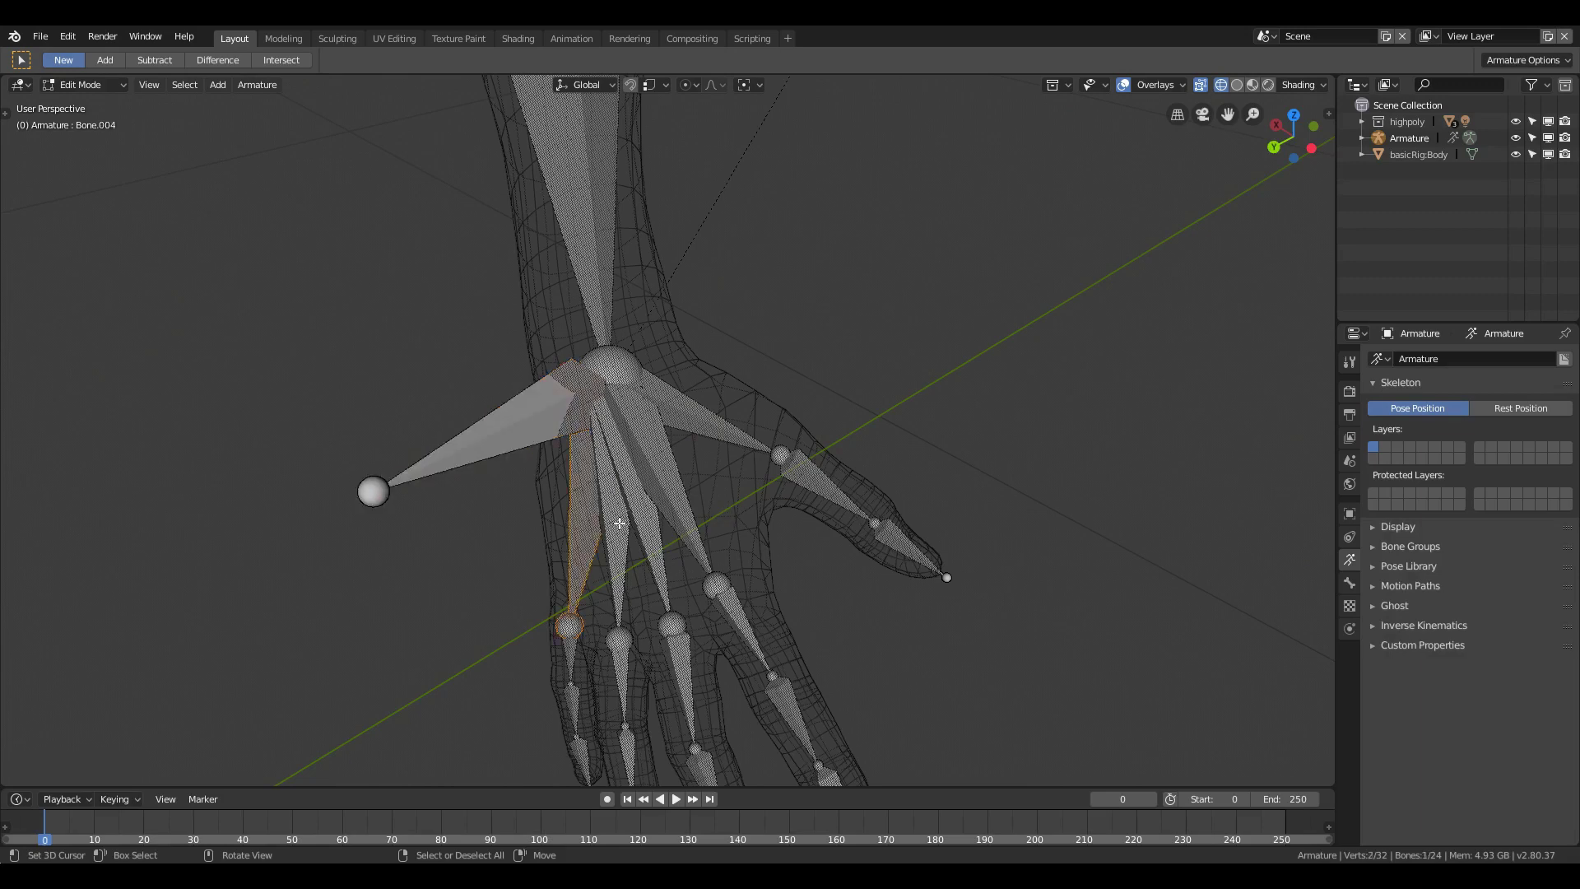
{"action": "left_click", "coordinate": [490, 455], "text": "shift"}
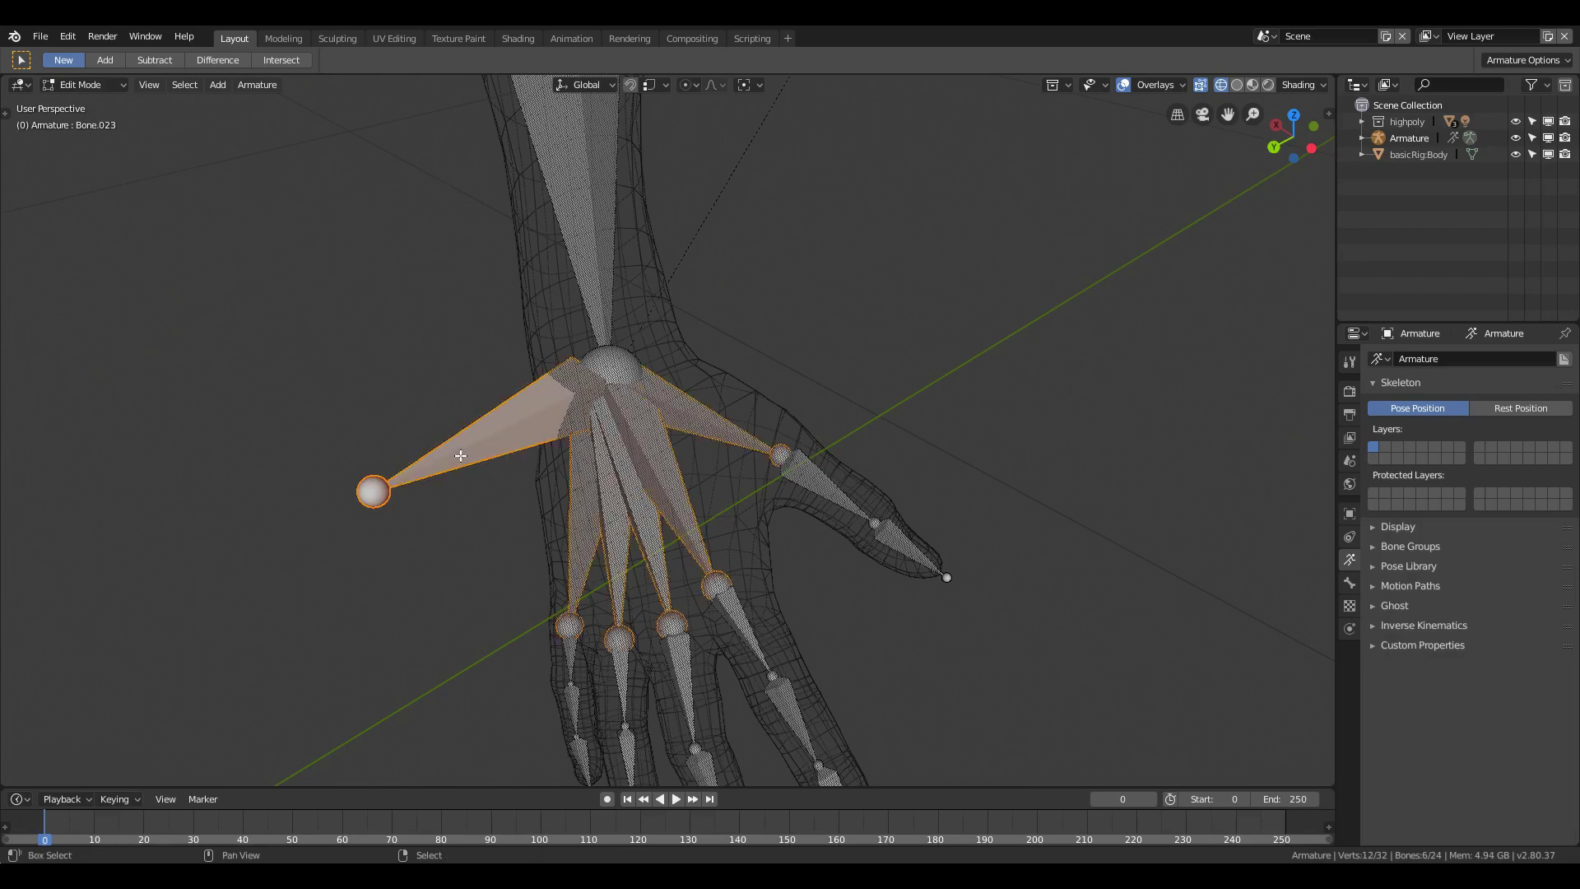
{"action": "key", "text": "ctrl+p"}
{"action": "left_click", "coordinate": [458, 456]}
{"action": "scroll", "coordinate": [465, 388], "scroll_direction": "down", "scroll_amount": 2}
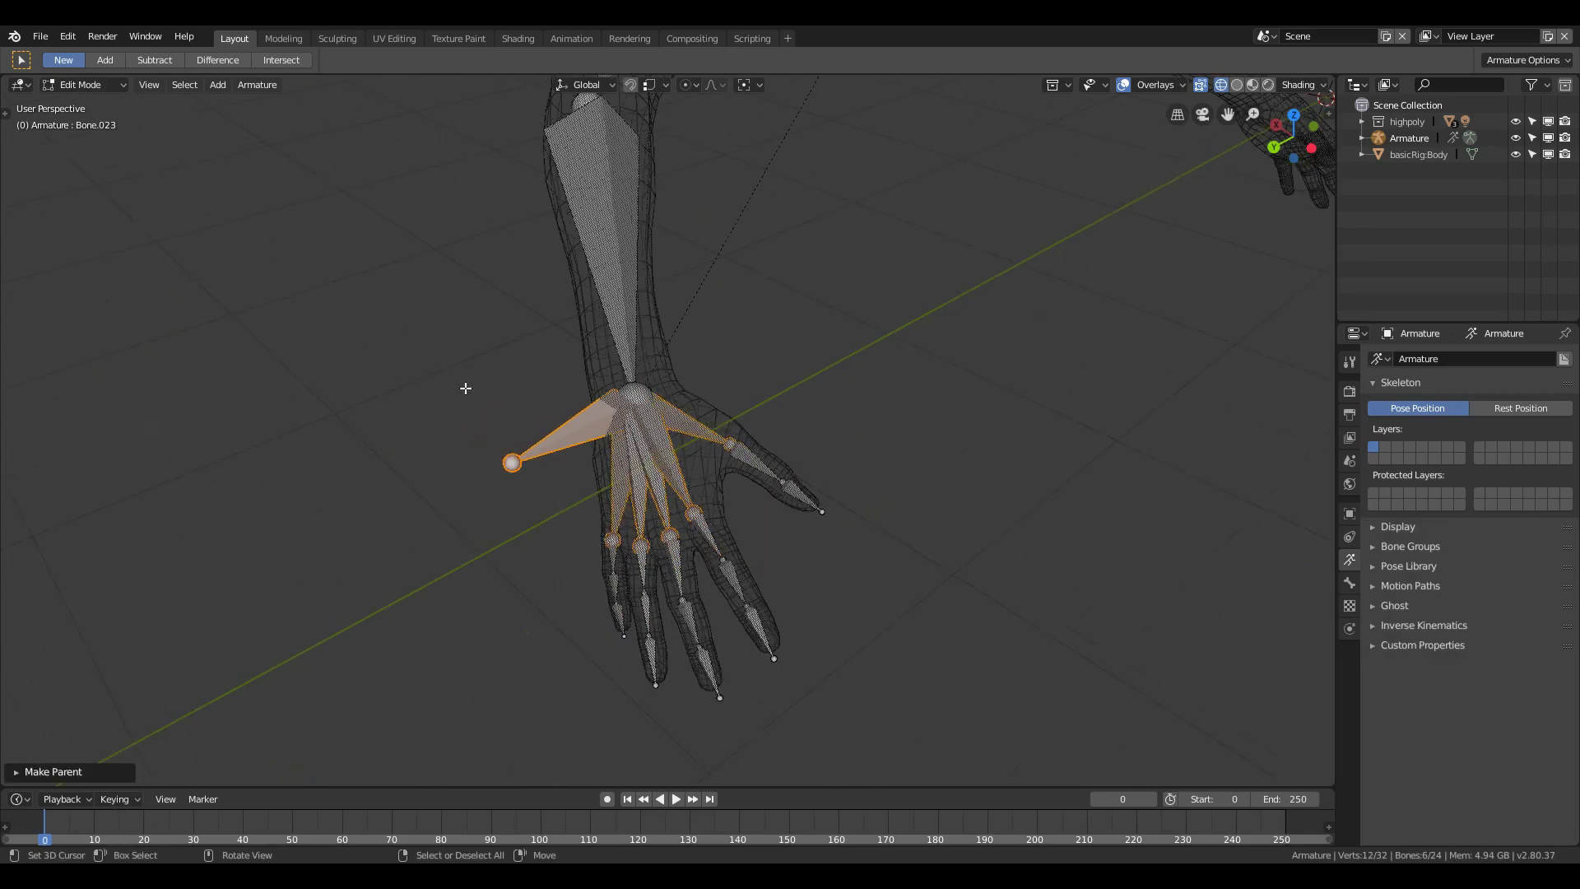
Step: Switch the armature to Pose Mode and test-rotate the hand bone
{"action": "left_click", "coordinate": [66, 85]}
{"action": "left_click", "coordinate": [84, 142]}
{"action": "key", "text": "r"}
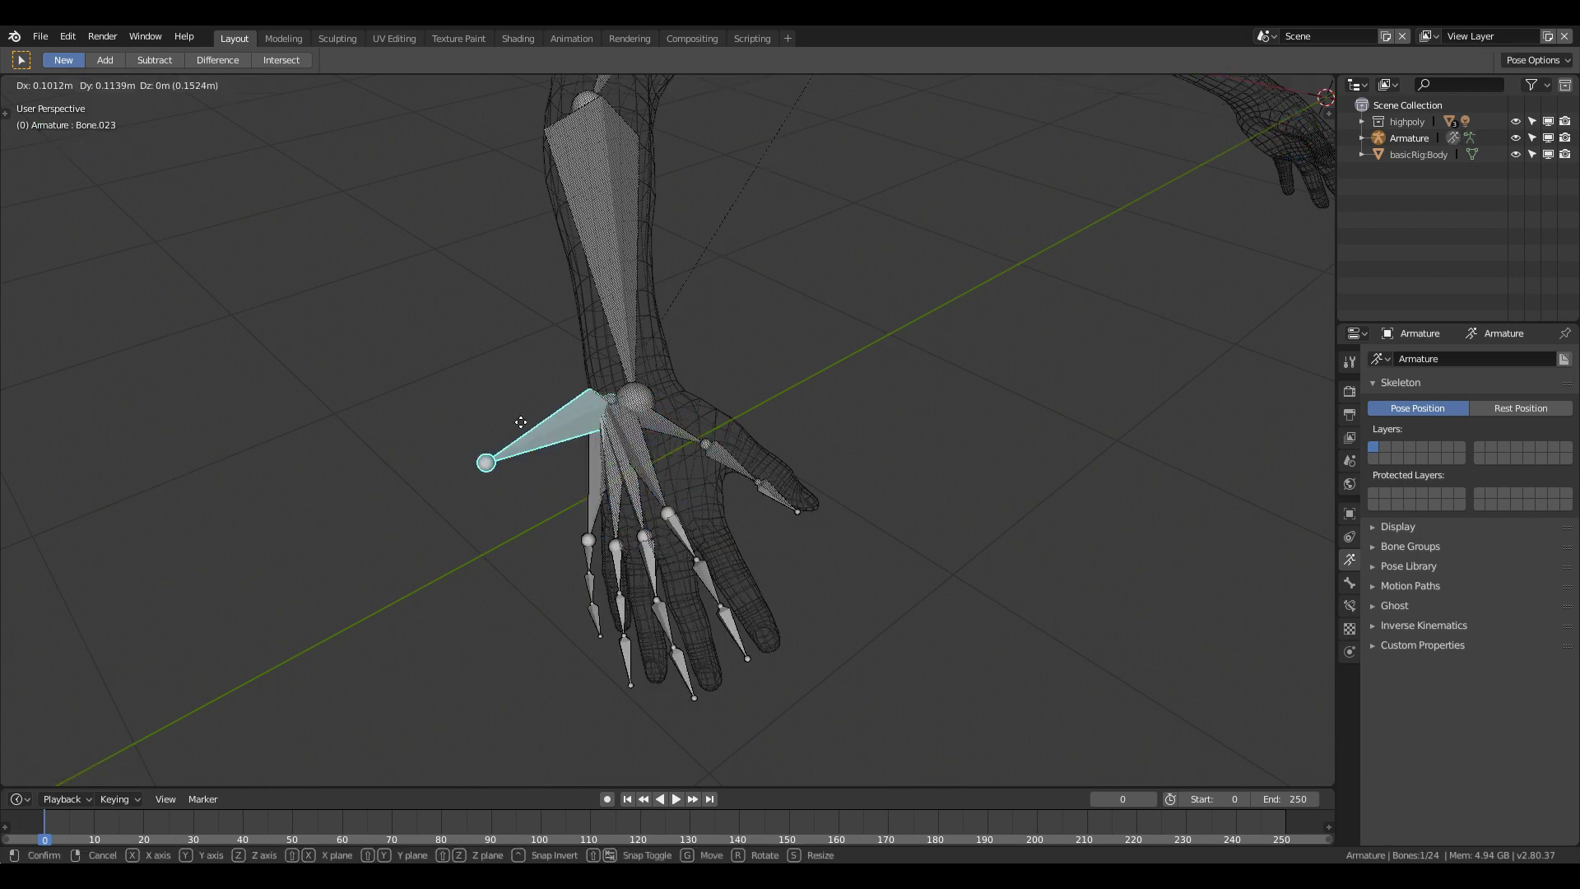
{"action": "right_click", "coordinate": [547, 440]}
{"action": "mouse_move", "coordinate": [547, 440]}
{"action": "middle_mouse_down"}
{"action": "mouse_move", "coordinate": [635, 331]}
{"action": "mouse_move", "coordinate": [816, 227]}
{"action": "middle_mouse_up"}
Step: Select the sideways hand control bone, then add the forearm bone as the active bone
{"action": "left_click", "coordinate": [618, 351]}
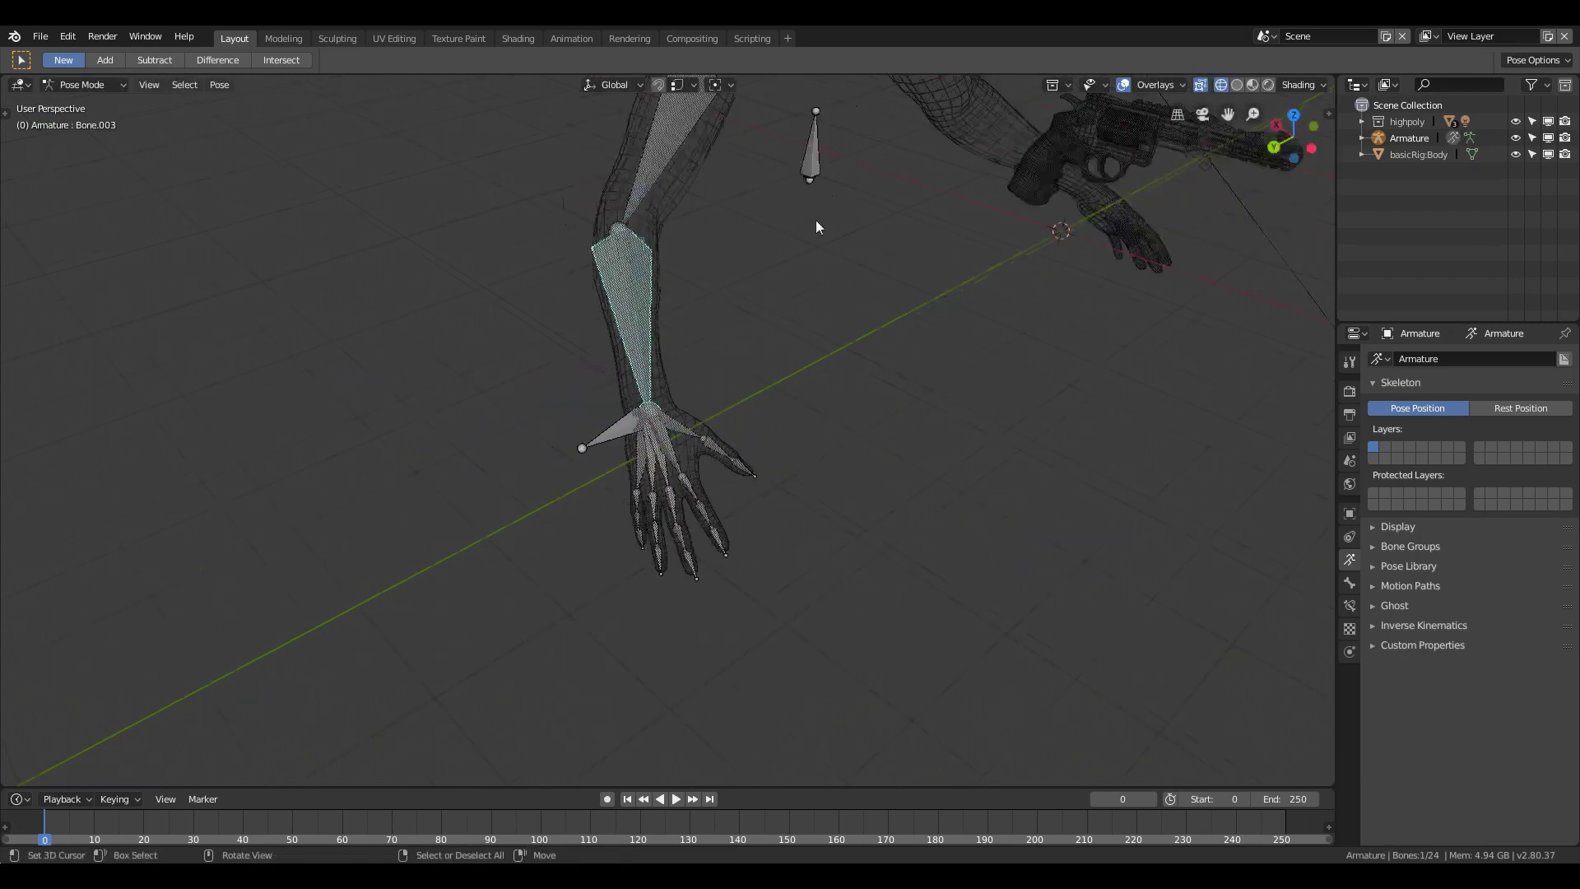
{"action": "mouse_move", "coordinate": [804, 165]}
{"action": "middle_mouse_down"}
{"action": "mouse_move", "coordinate": [733, 354]}
{"action": "mouse_move", "coordinate": [752, 305]}
{"action": "mouse_move", "coordinate": [790, 307]}
{"action": "mouse_move", "coordinate": [490, 215]}
{"action": "middle_mouse_up"}
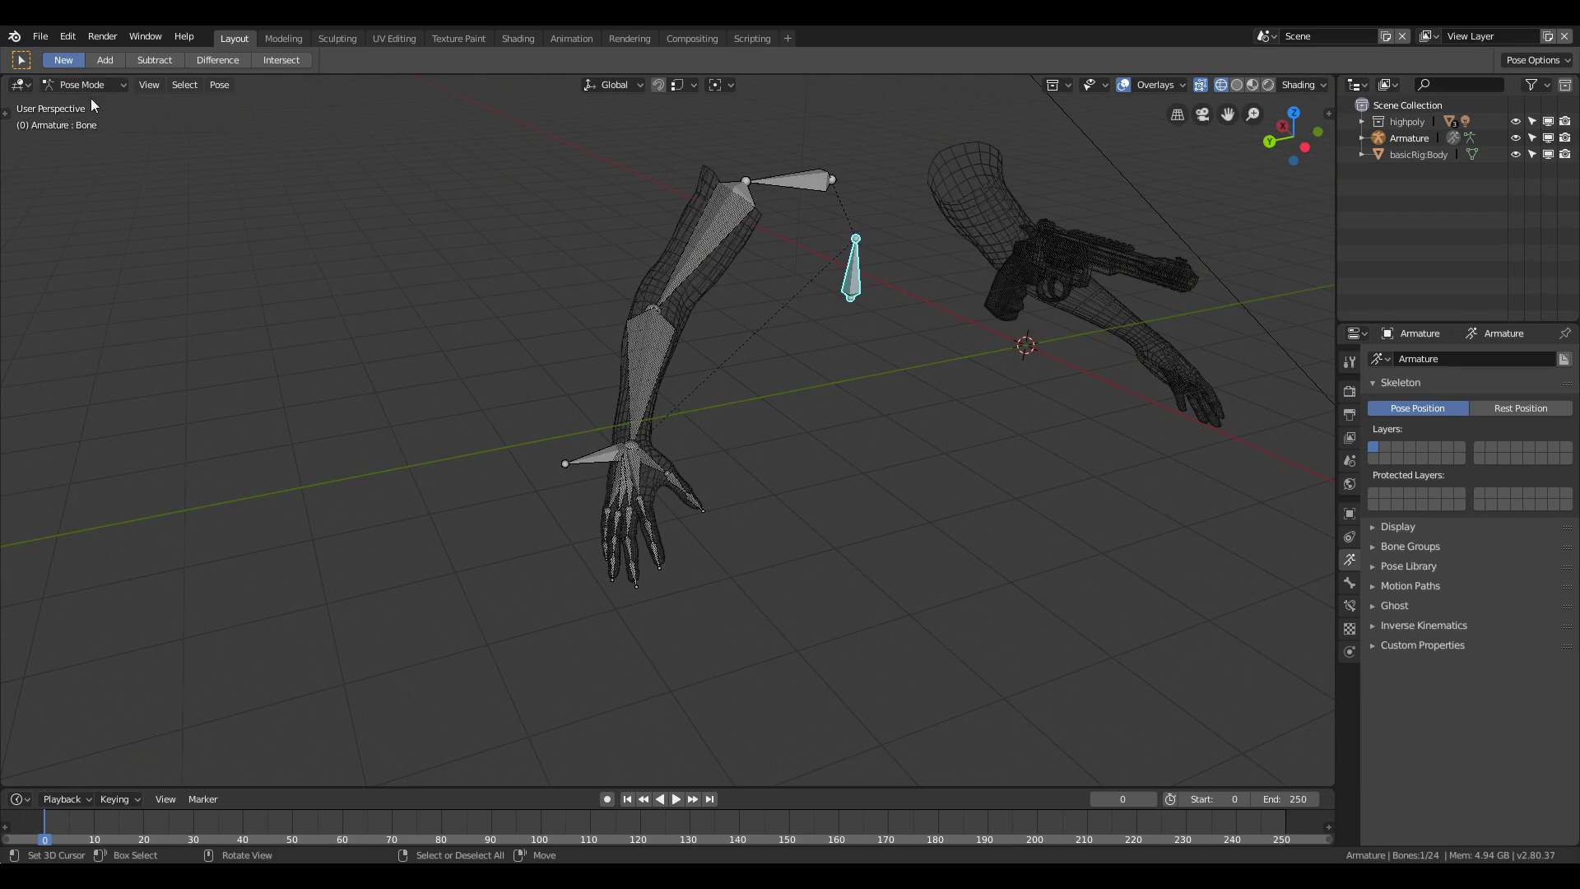
{"action": "scroll", "coordinate": [813, 481], "scroll_direction": "up", "scroll_amount": 3}
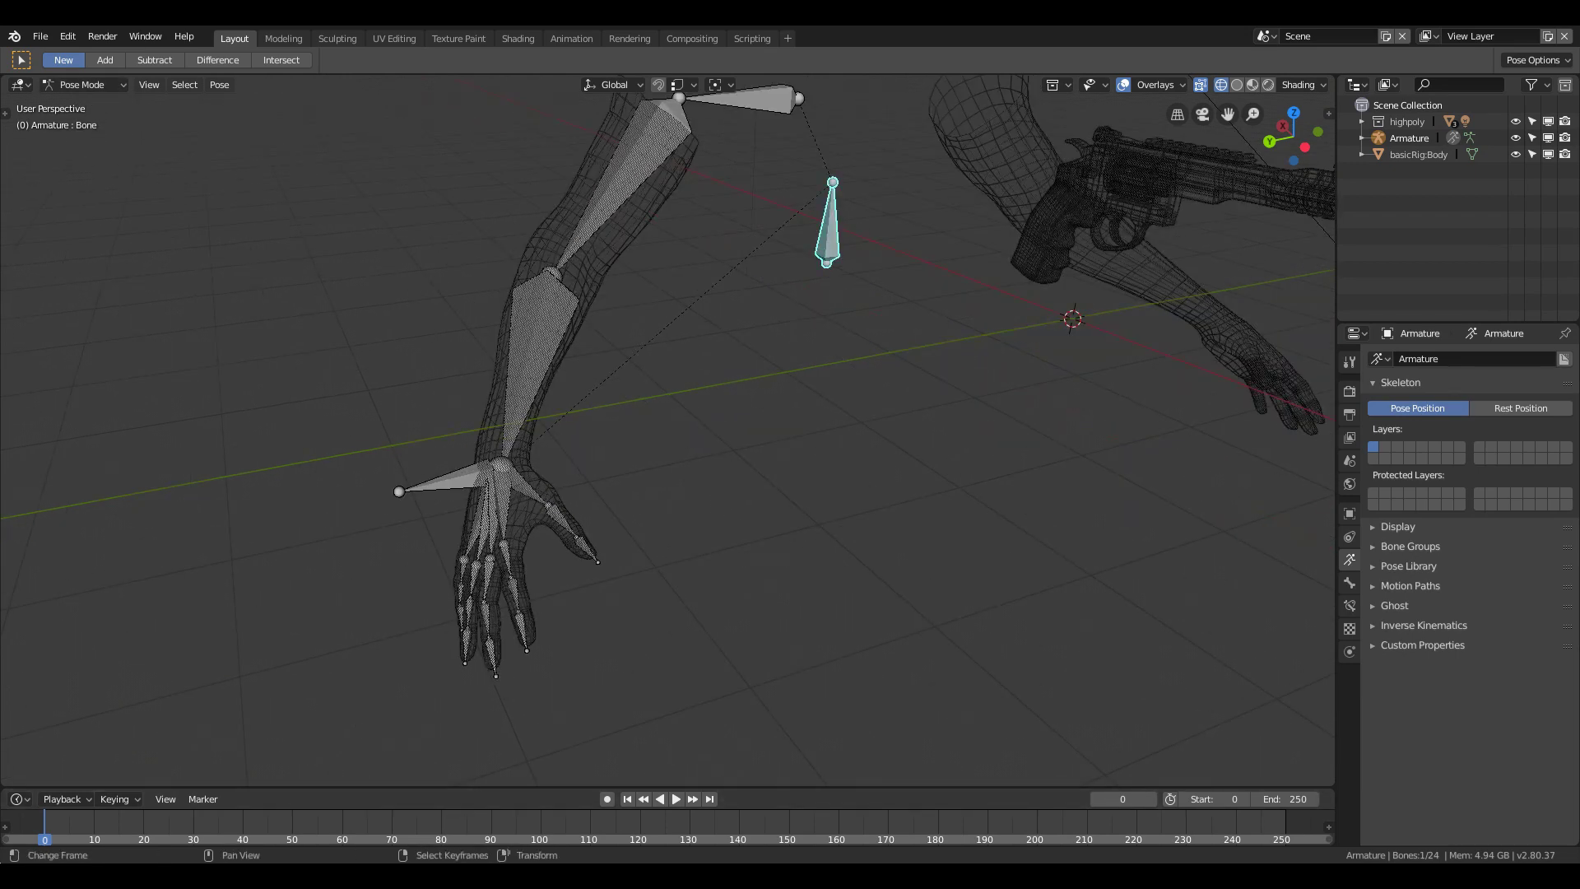
{"action": "scroll", "coordinate": [745, 575], "scroll_direction": "up", "scroll_amount": 1}
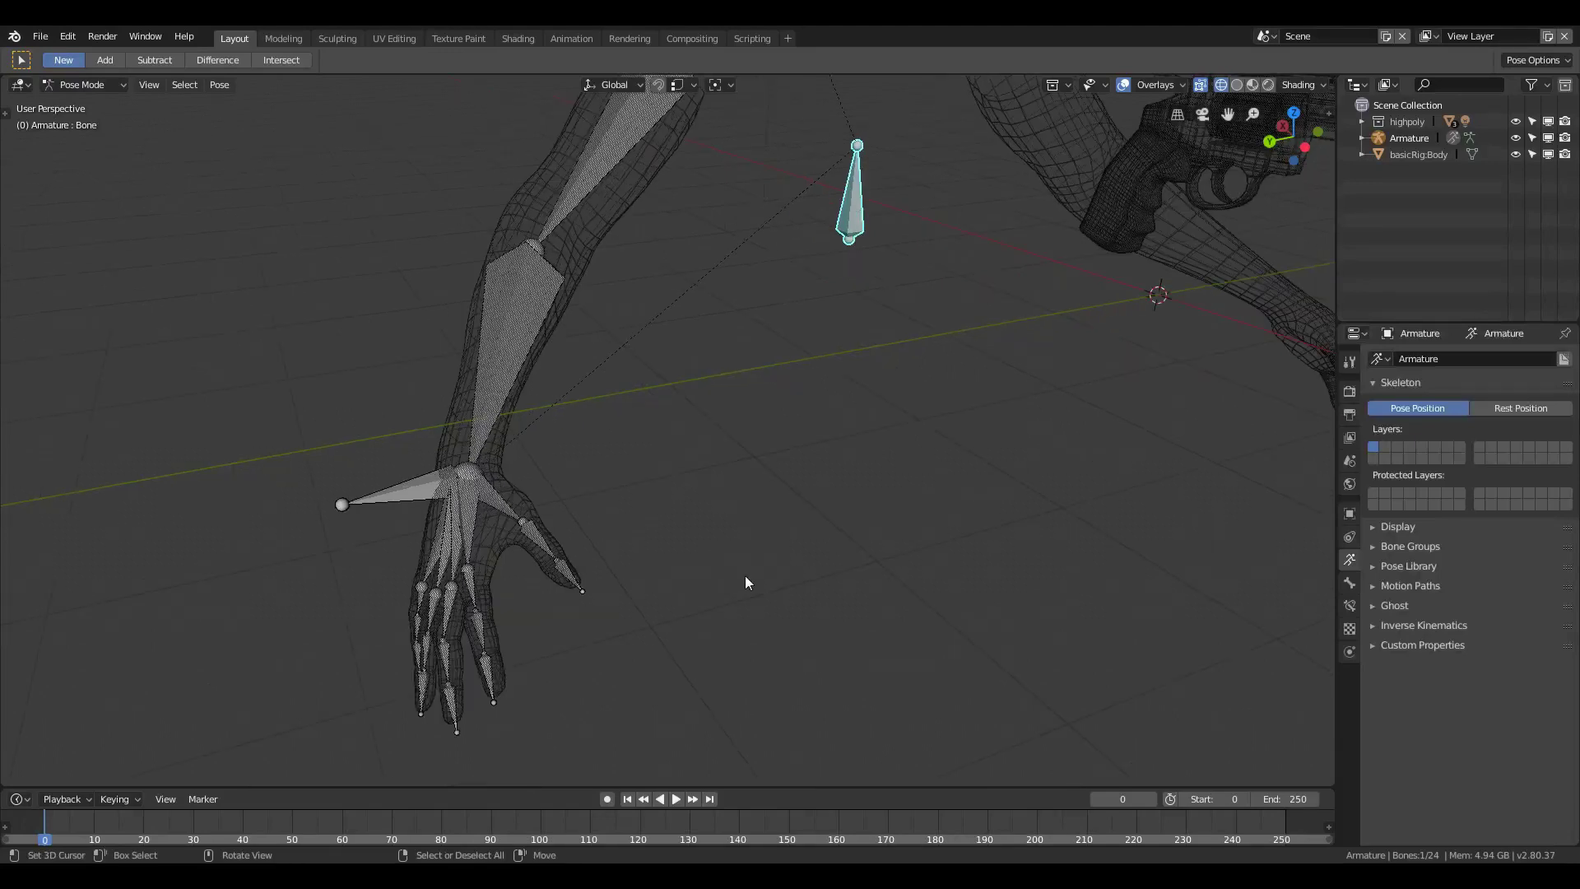
{"action": "scroll", "coordinate": [730, 589], "scroll_direction": "up", "scroll_amount": 1}
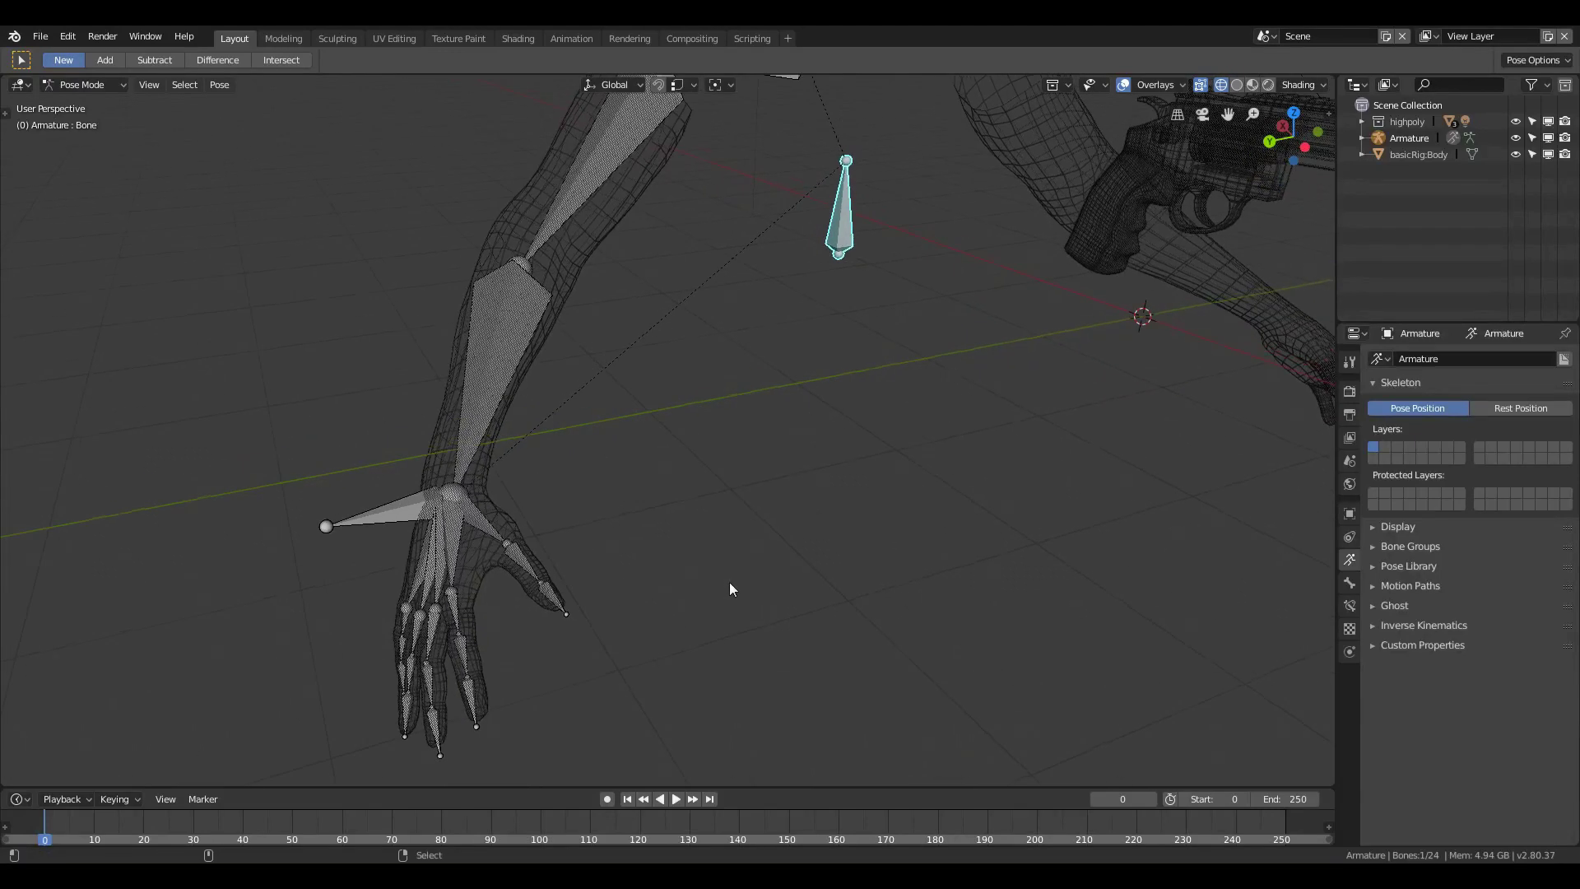
{"action": "left_click", "coordinate": [499, 399], "text": "shift"}
{"action": "left_click", "coordinate": [479, 401], "text": "shift"}
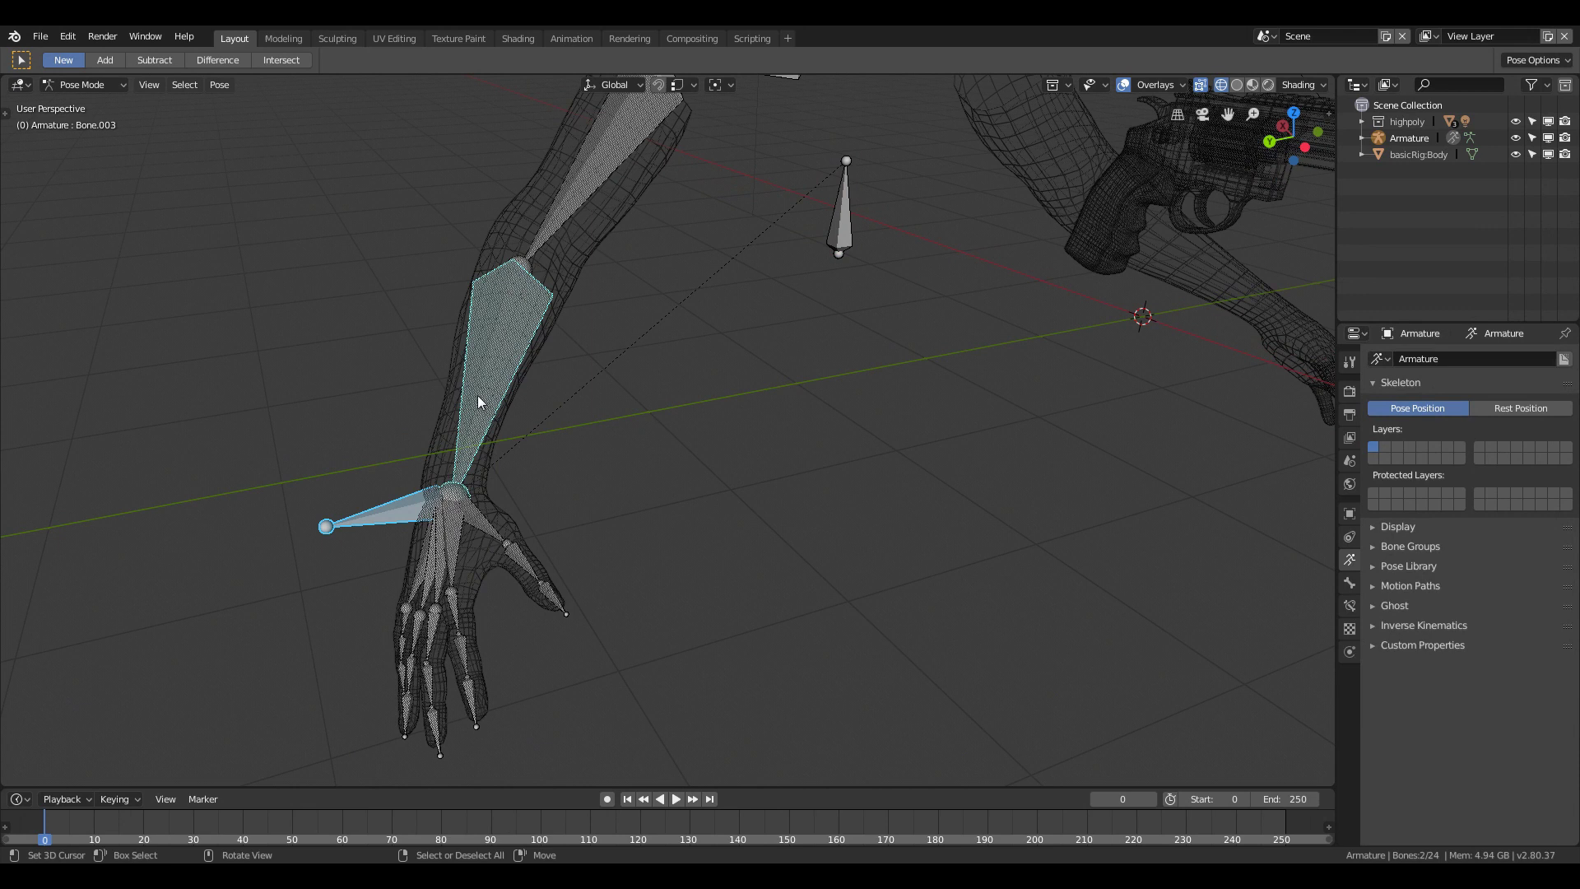
Step: Add an Inverse Kinematics constraint to the forearm bone from the Bone Constraints panel
{"action": "key", "text": "shift+ctrl+c"}
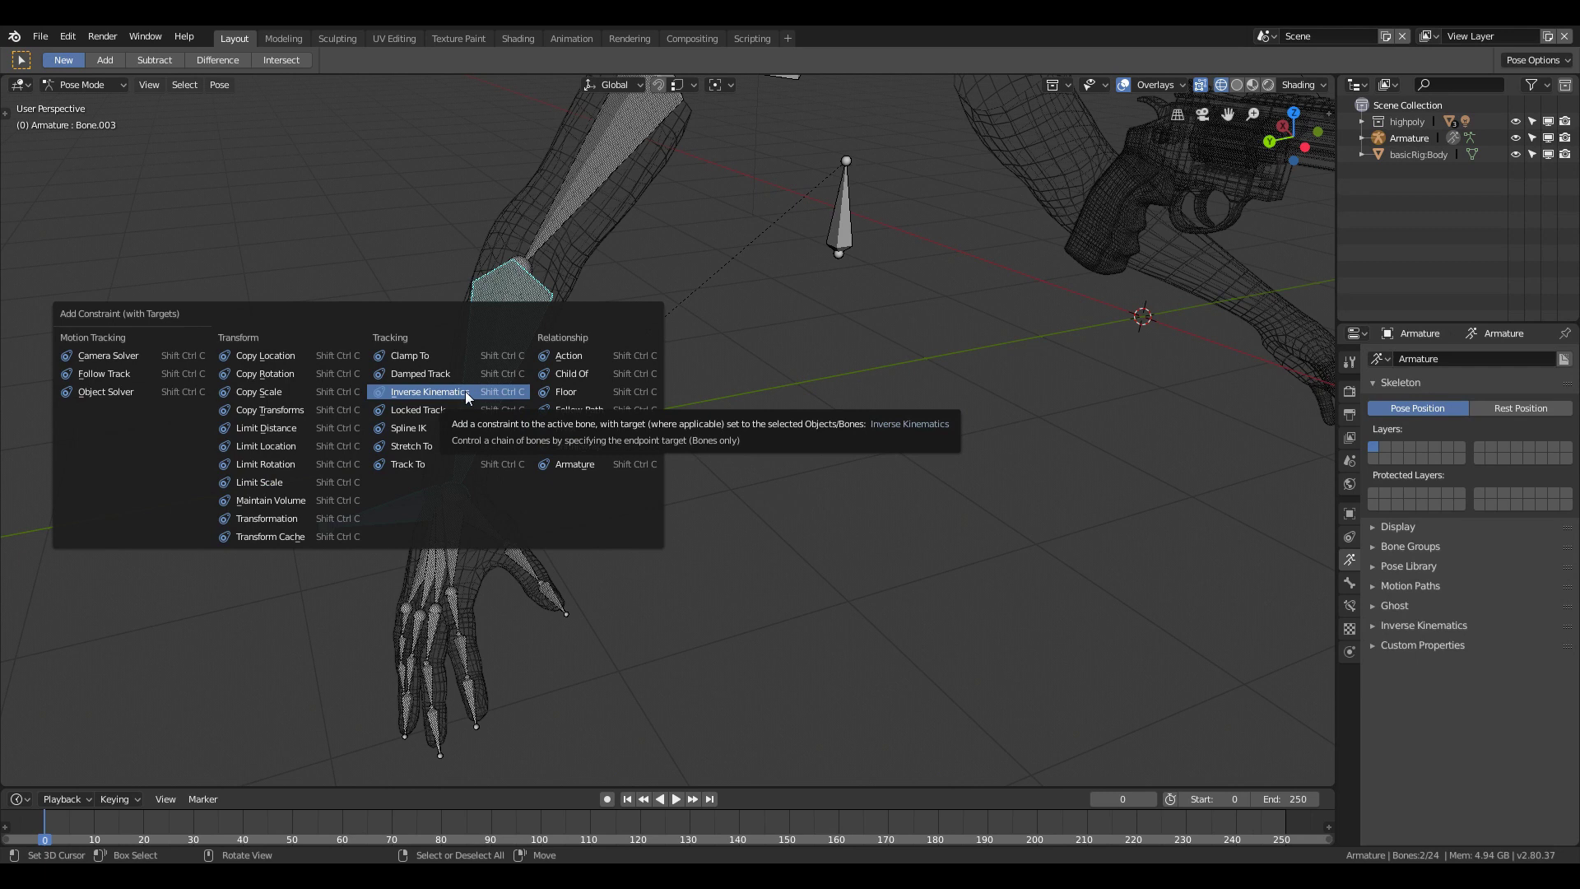
{"action": "left_click", "coordinate": [466, 392]}
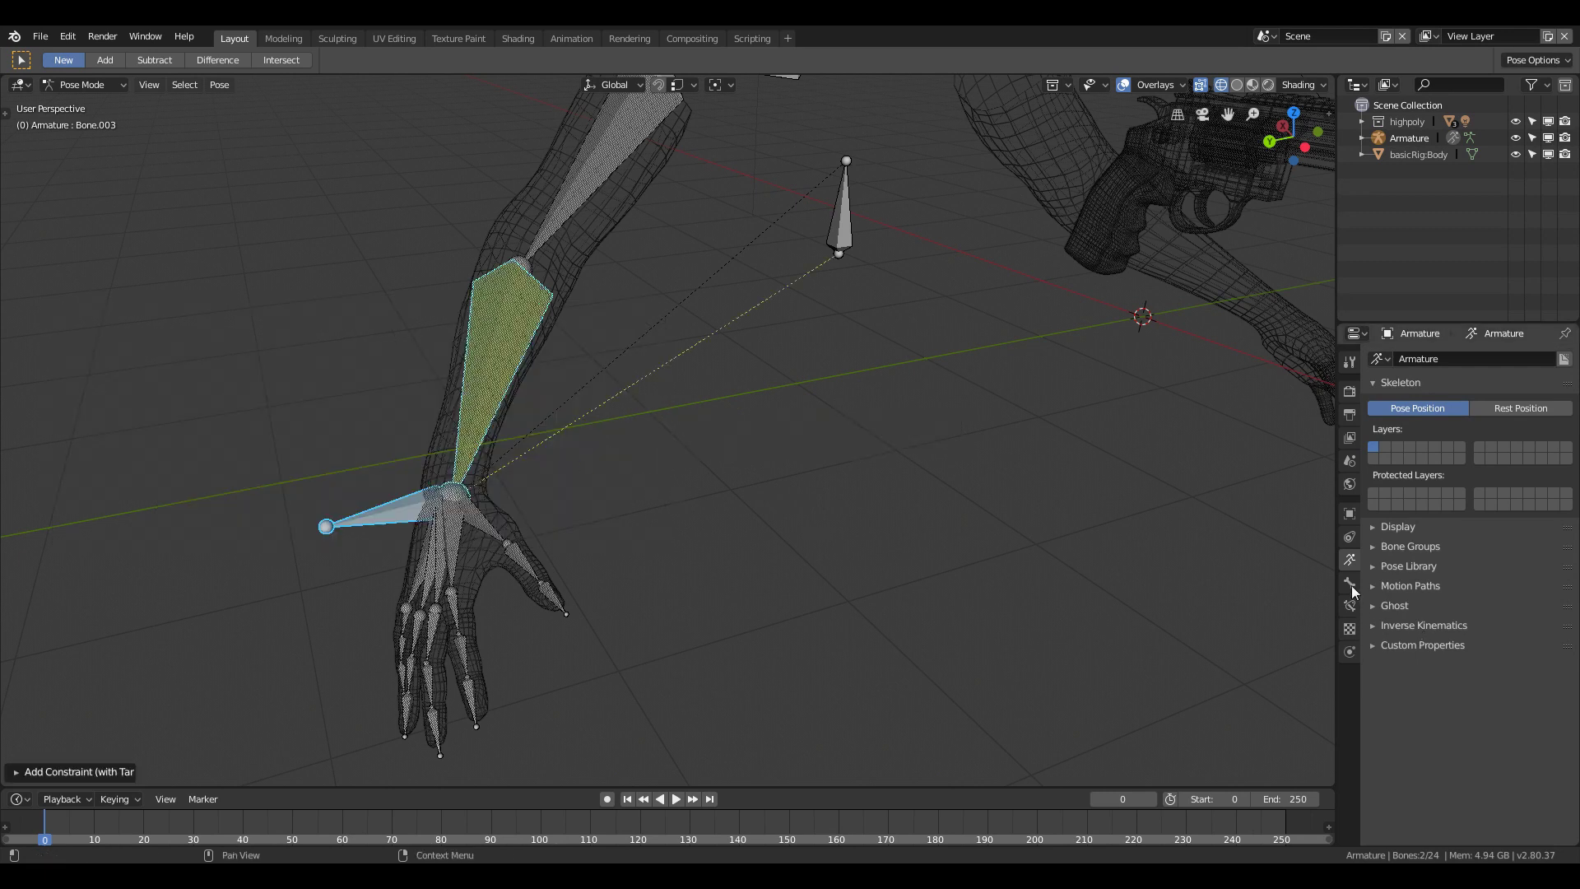
{"action": "left_click", "coordinate": [520, 364]}
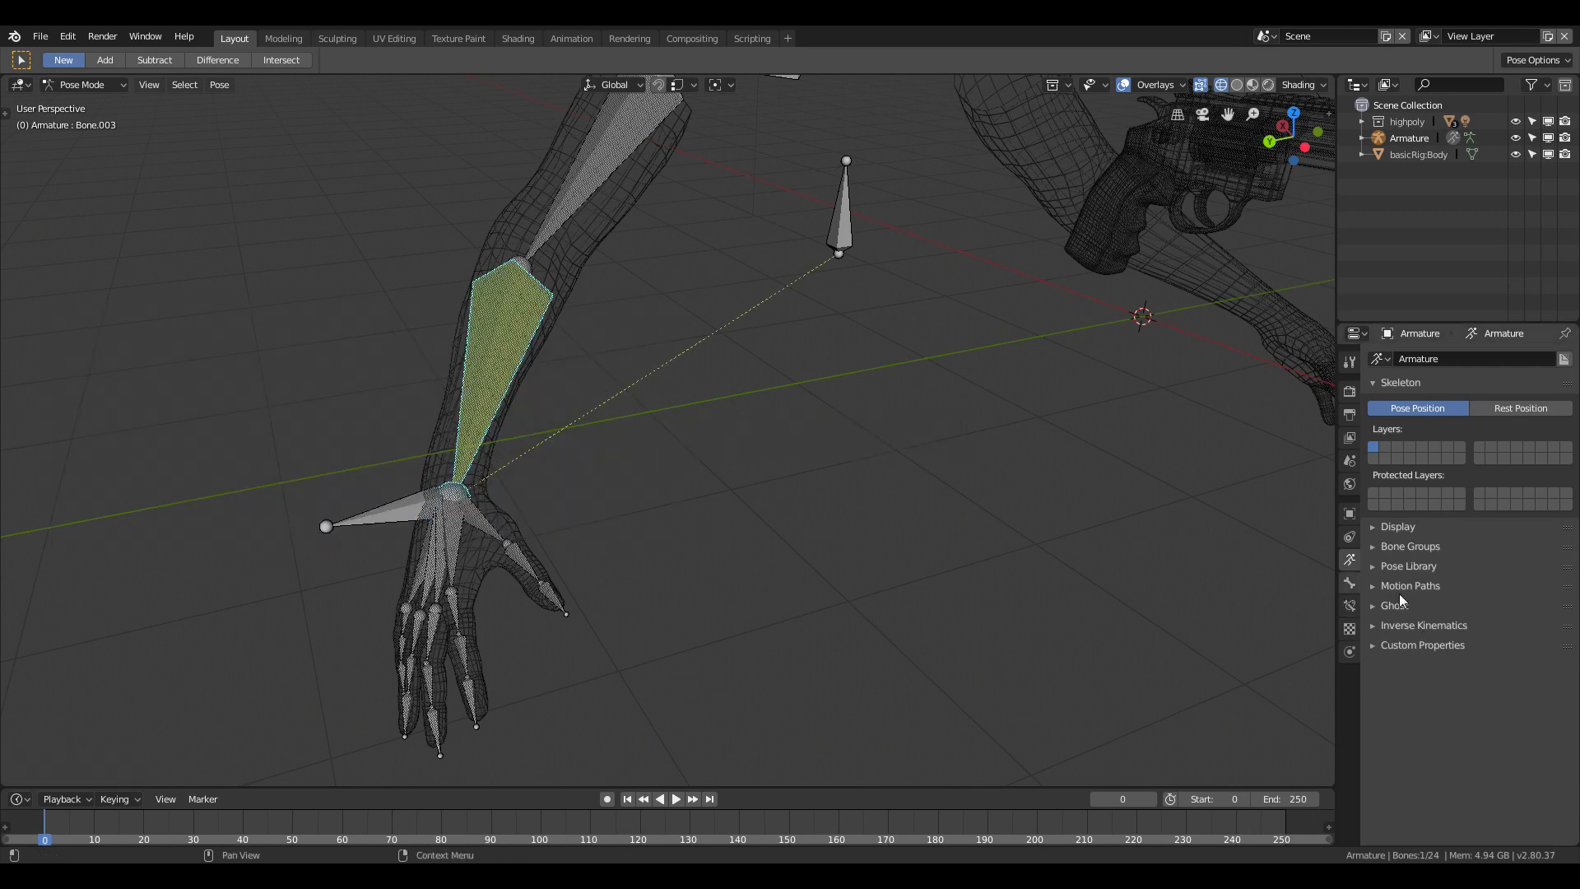
{"action": "left_click", "coordinate": [1349, 604]}
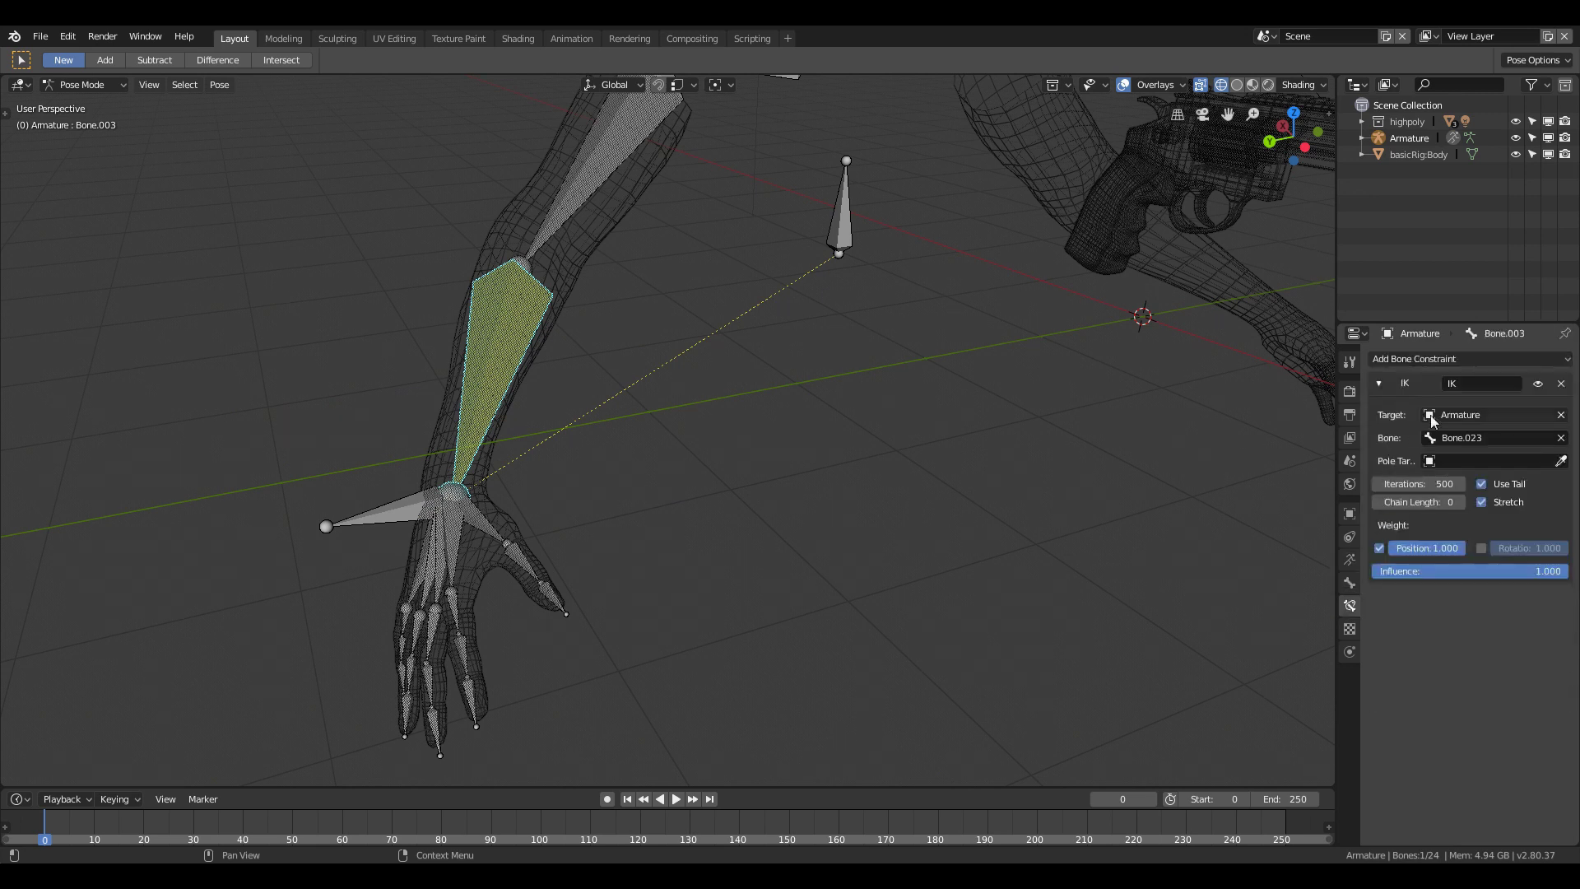
{"action": "left_click", "coordinate": [1444, 360]}
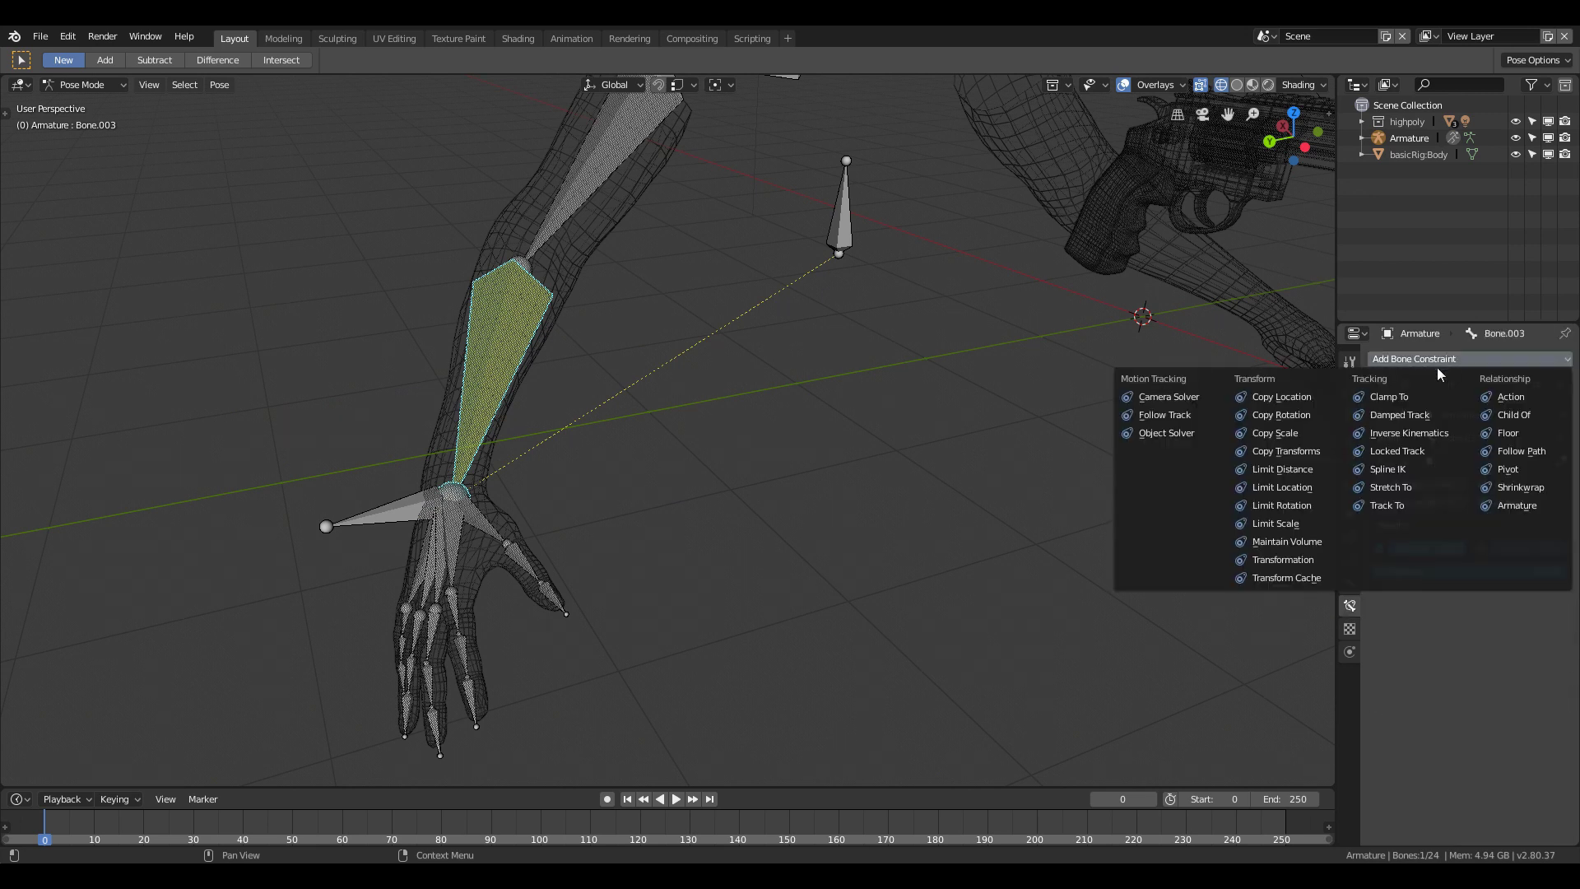
{"action": "left_click", "coordinate": [1396, 433]}
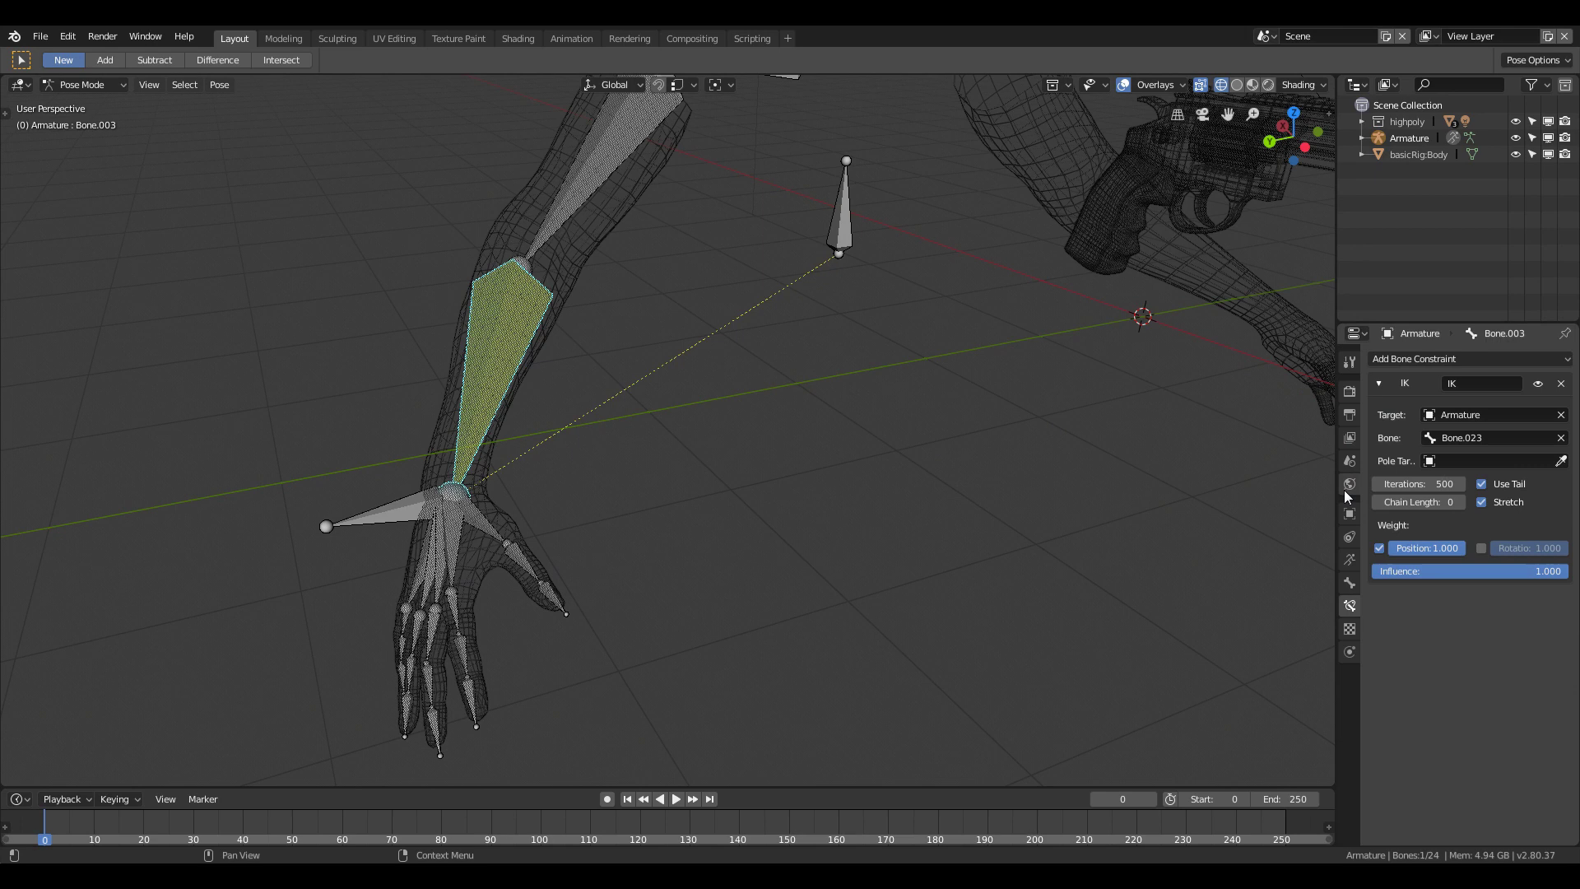
{"action": "scroll", "coordinate": [1213, 490], "scroll_direction": "down", "scroll_amount": 3}
Step: Test-grab control bone Bone.023, then set forearm Bone.003's IK chain length to 2
{"action": "middle_click_drag", "start_coordinate": [1213, 489], "coordinate": [795, 500]}
{"action": "left_click", "coordinate": [409, 529]}
{"action": "key", "text": "g"}
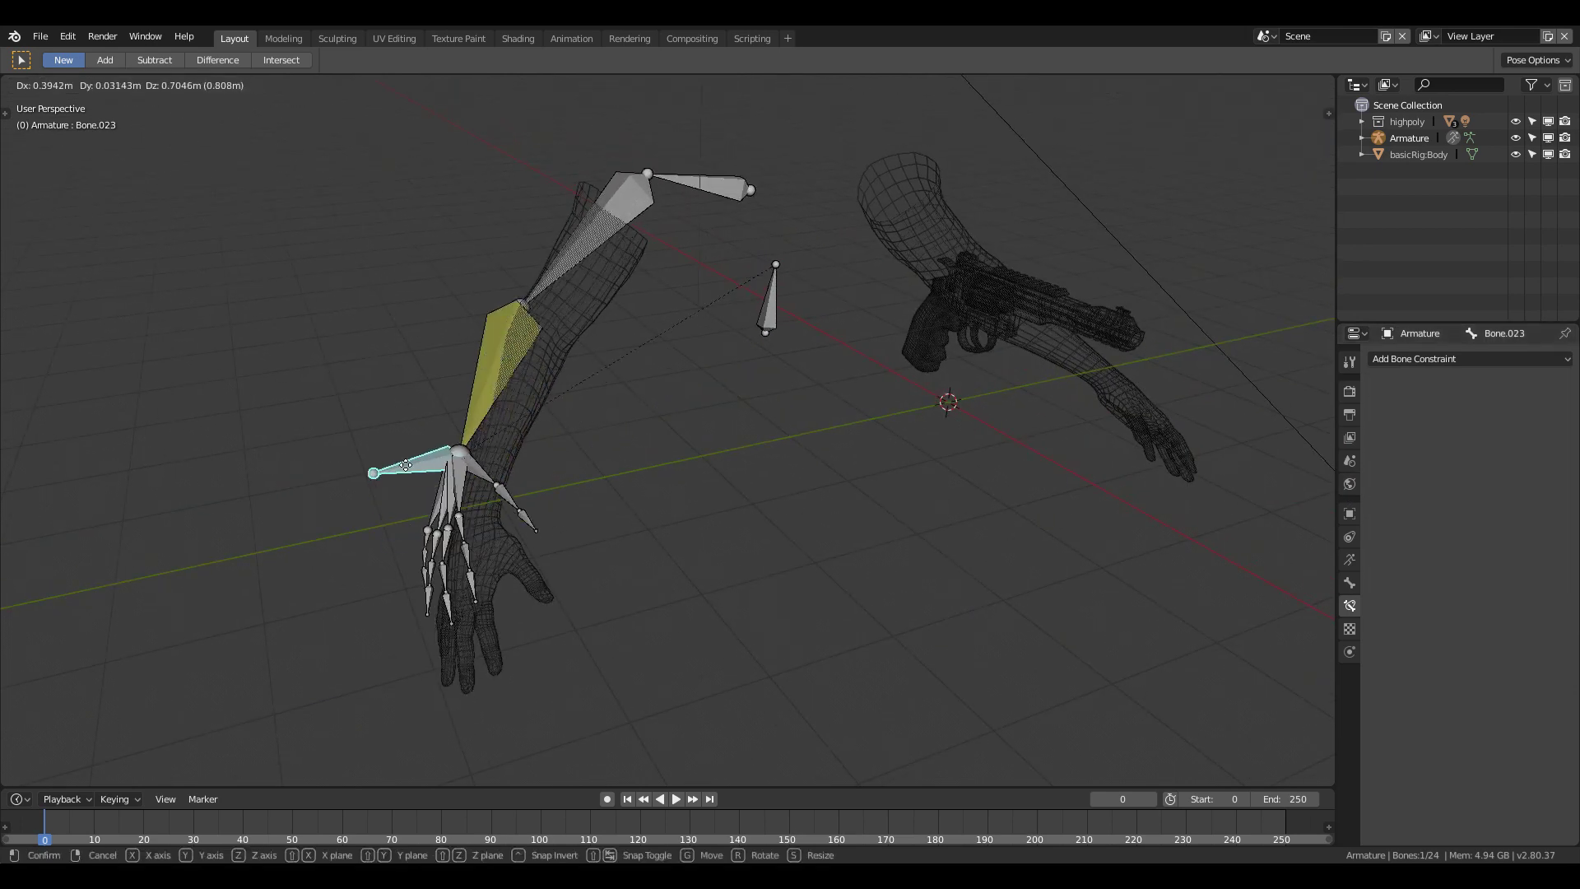
{"action": "right_click", "coordinate": [762, 331]}
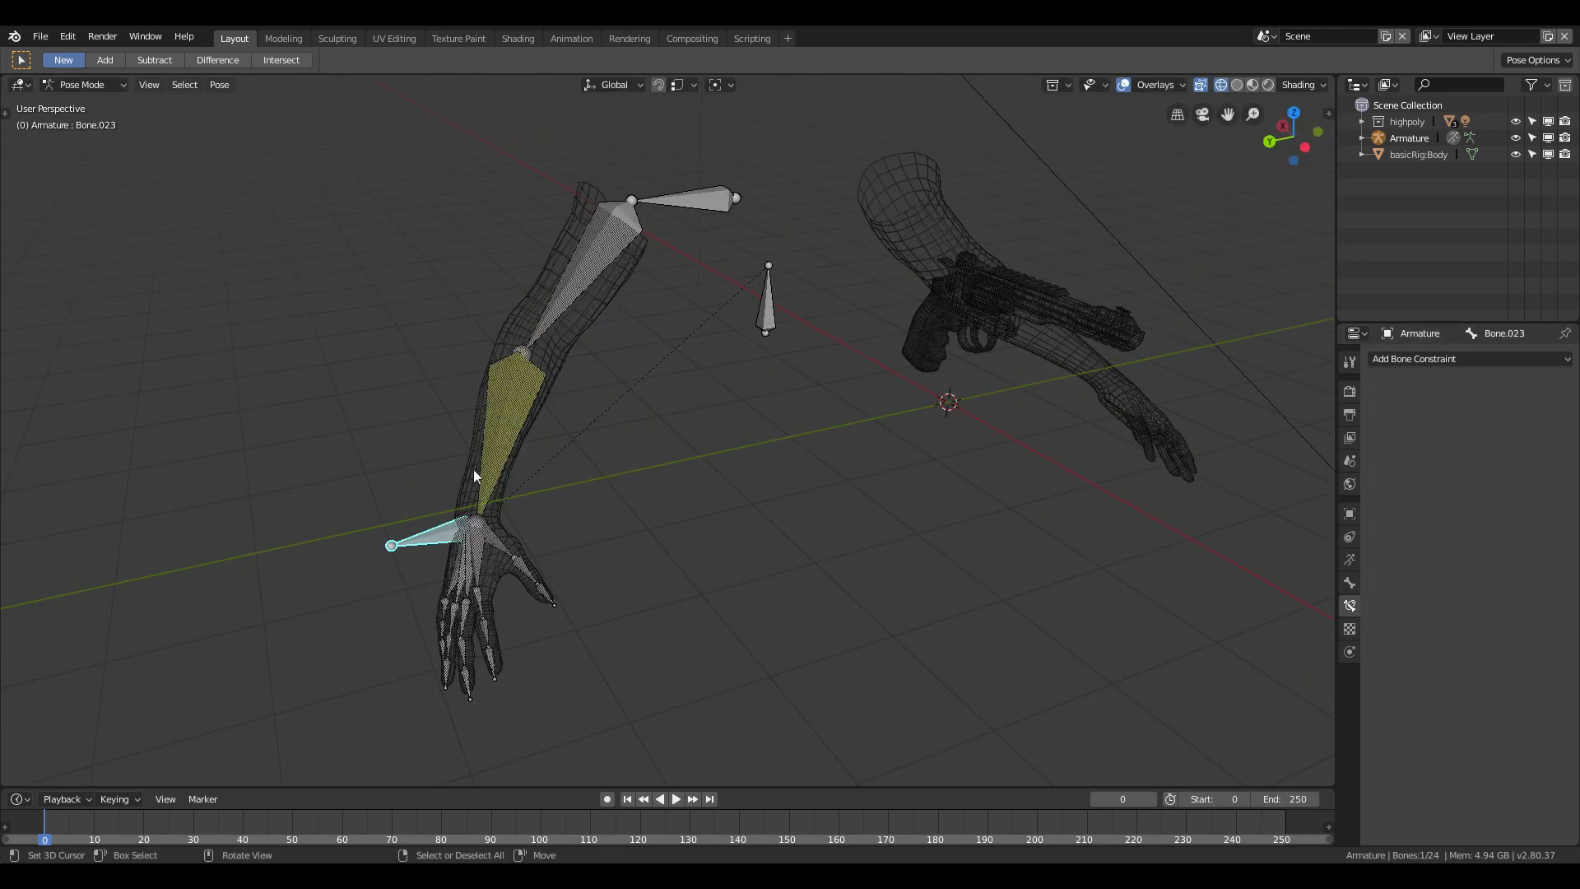
{"action": "left_click", "coordinate": [490, 435]}
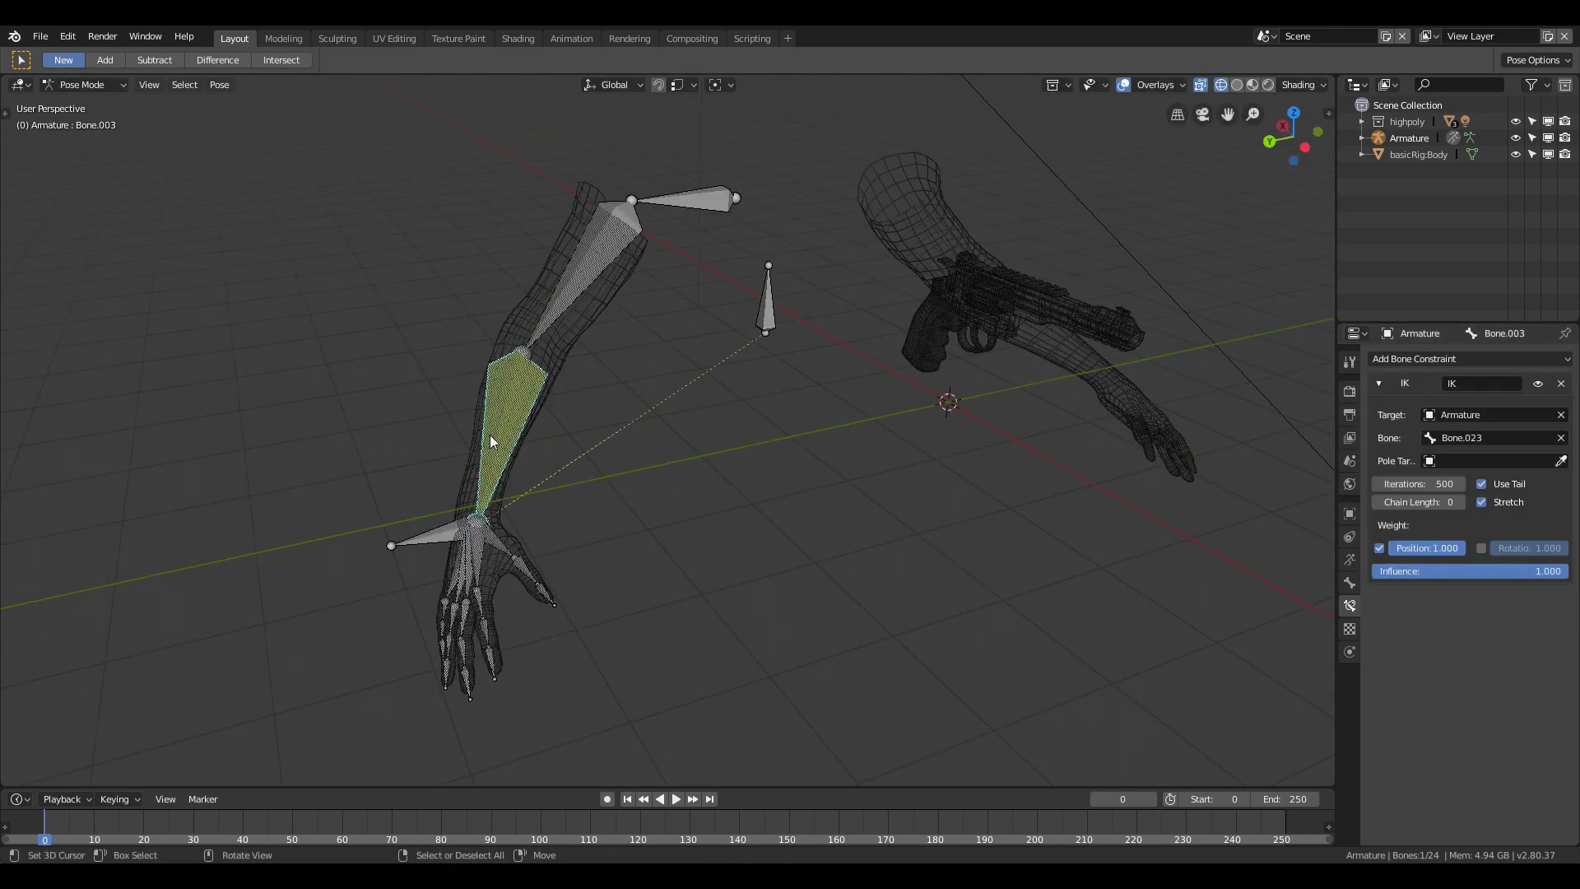
{"action": "left_click", "coordinate": [1457, 503]}
{"action": "left_click", "coordinate": [1457, 503]}
Step: Test the IK by grabbing the hand control and the hand bone, then cancel
{"action": "left_click", "coordinate": [442, 535]}
{"action": "key", "text": "g"}
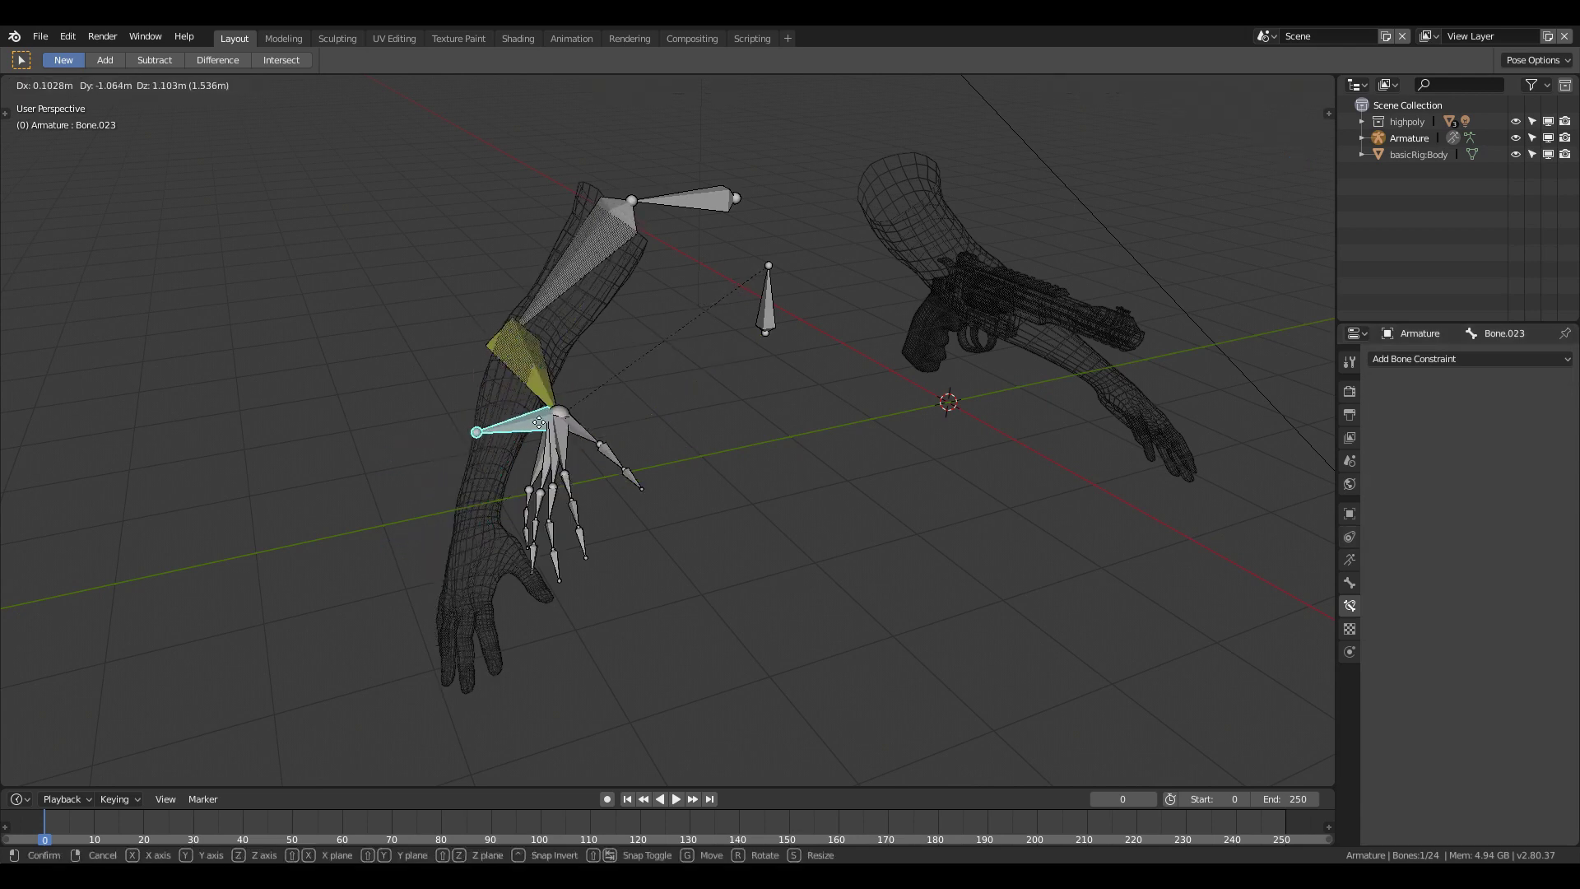
{"action": "right_click", "coordinate": [751, 318]}
{"action": "left_click", "coordinate": [765, 303]}
{"action": "key", "text": "g"}
{"action": "right_click", "coordinate": [791, 367]}
{"action": "mouse_move", "coordinate": [792, 367]}
{"action": "middle_mouse_down"}
{"action": "mouse_move", "coordinate": [606, 489]}
{"action": "mouse_move", "coordinate": [723, 466]}
{"action": "middle_mouse_up"}
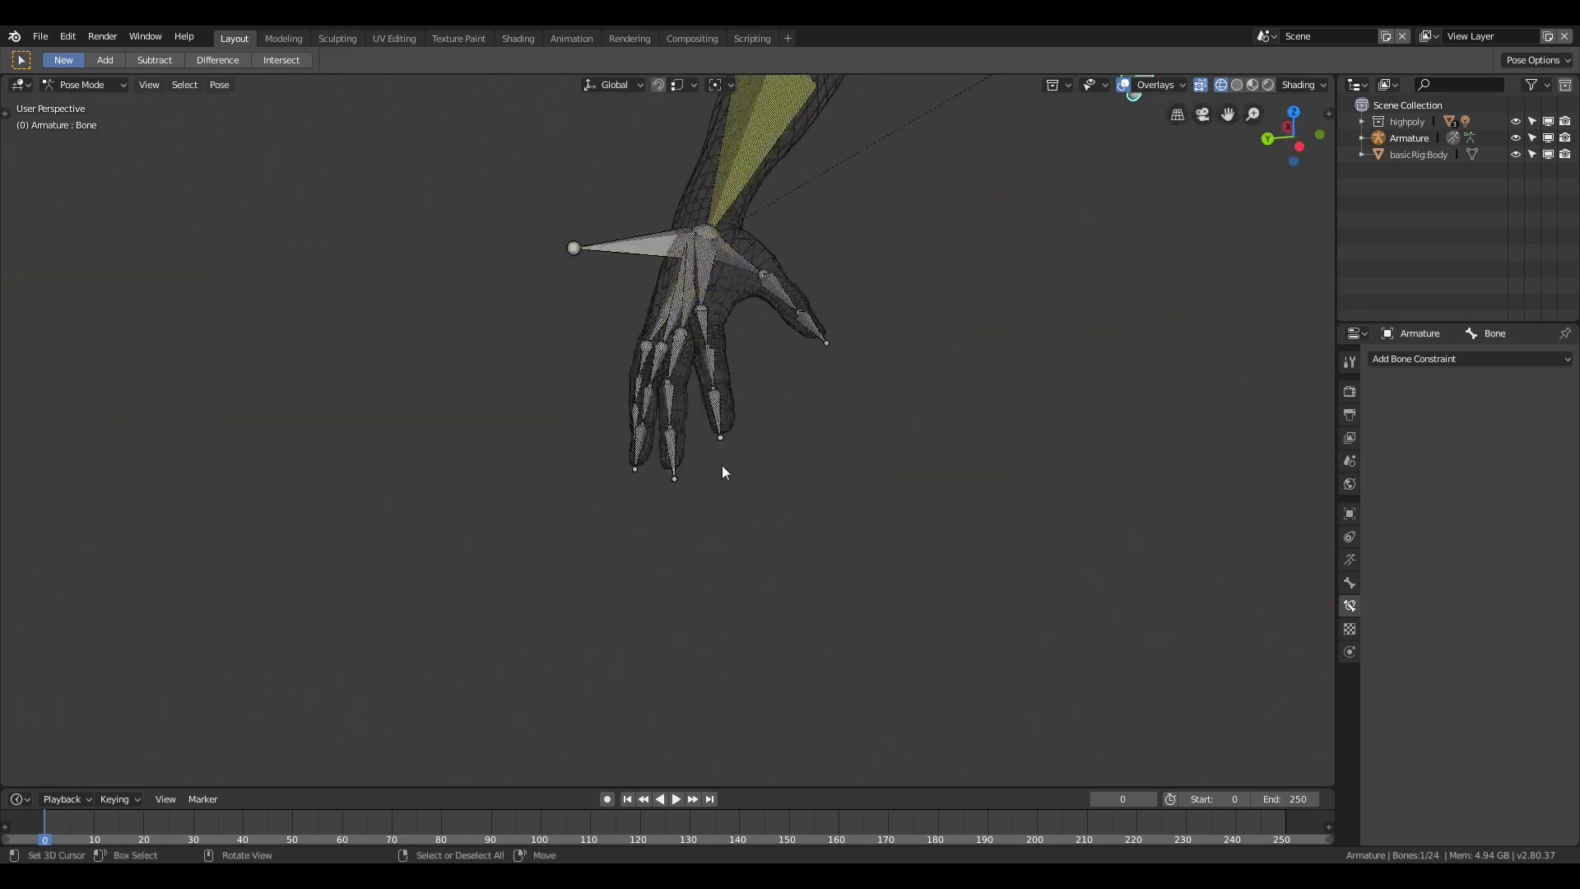
{"action": "scroll", "coordinate": [746, 531], "scroll_direction": "up", "scroll_amount": 3}
{"action": "scroll", "coordinate": [885, 528], "scroll_direction": "up", "scroll_amount": 3}
{"action": "scroll", "coordinate": [917, 498], "scroll_direction": "up", "scroll_amount": 2}
Step: Give fingertip Bone.019 a Copy Rotation constraint targeting the Armature's Bone.018
{"action": "middle_click_drag", "start_coordinate": [918, 499], "coordinate": [728, 477], "text": "shift"}
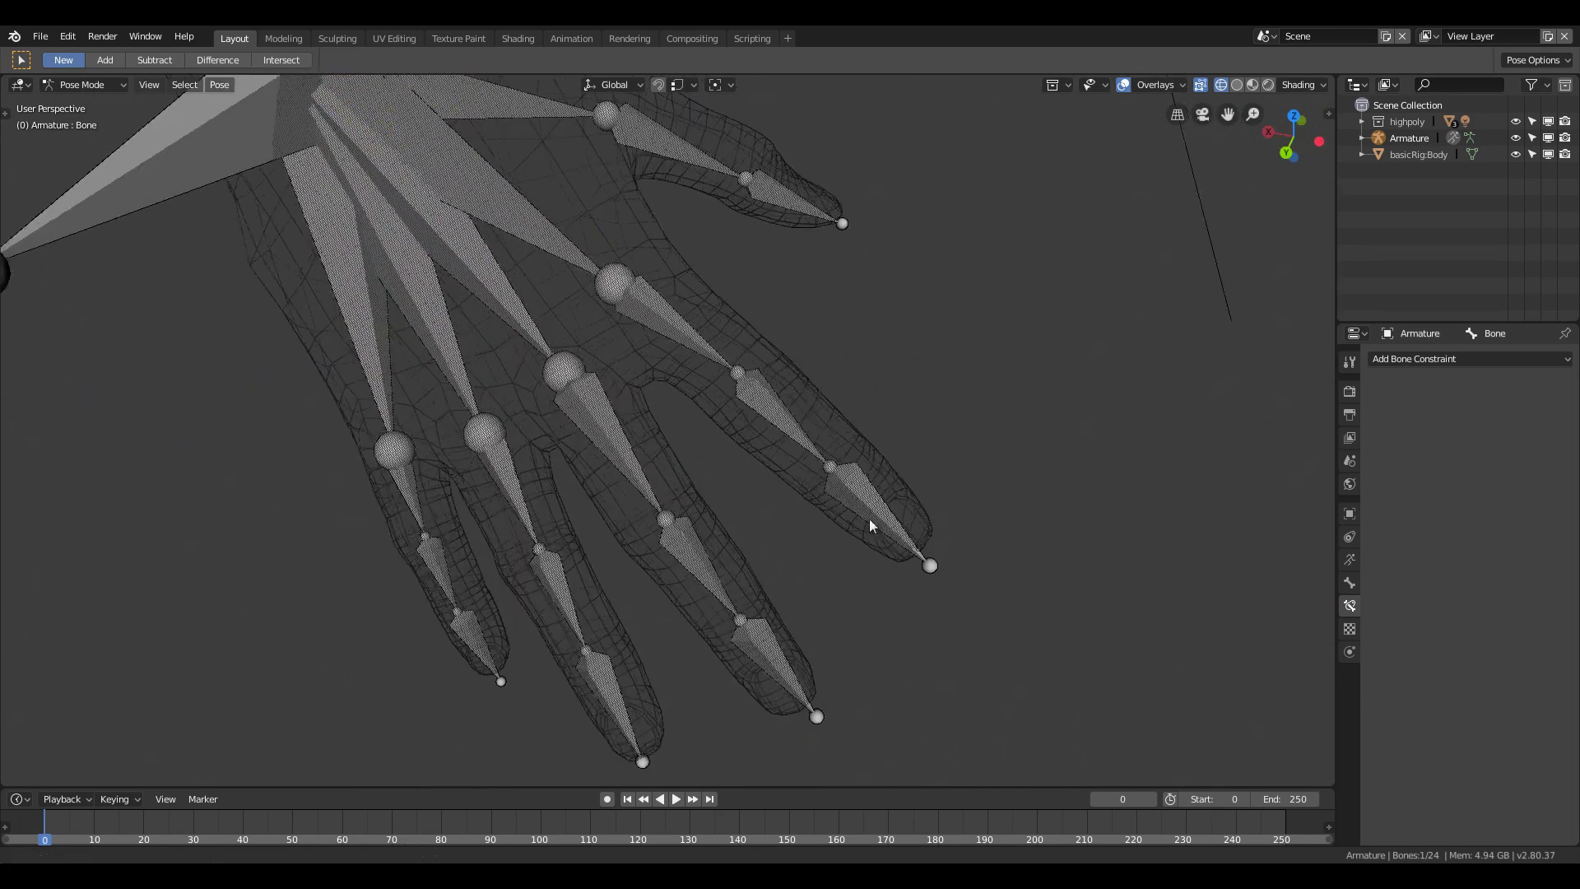
{"action": "left_click", "coordinate": [729, 477]}
{"action": "left_click", "coordinate": [1429, 360]}
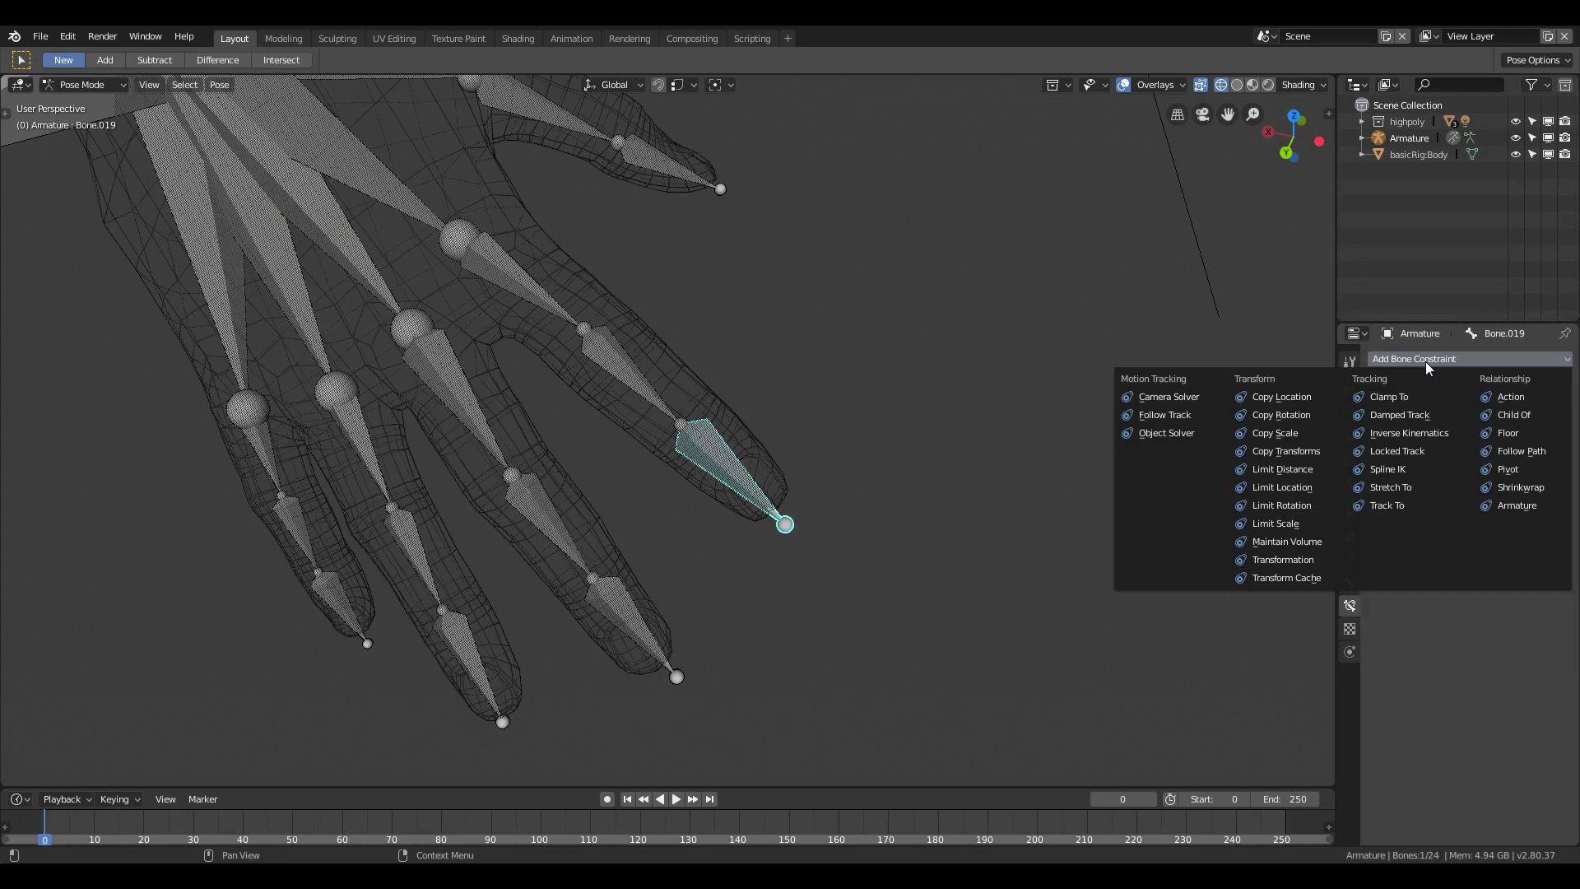
{"action": "left_click", "coordinate": [1284, 415]}
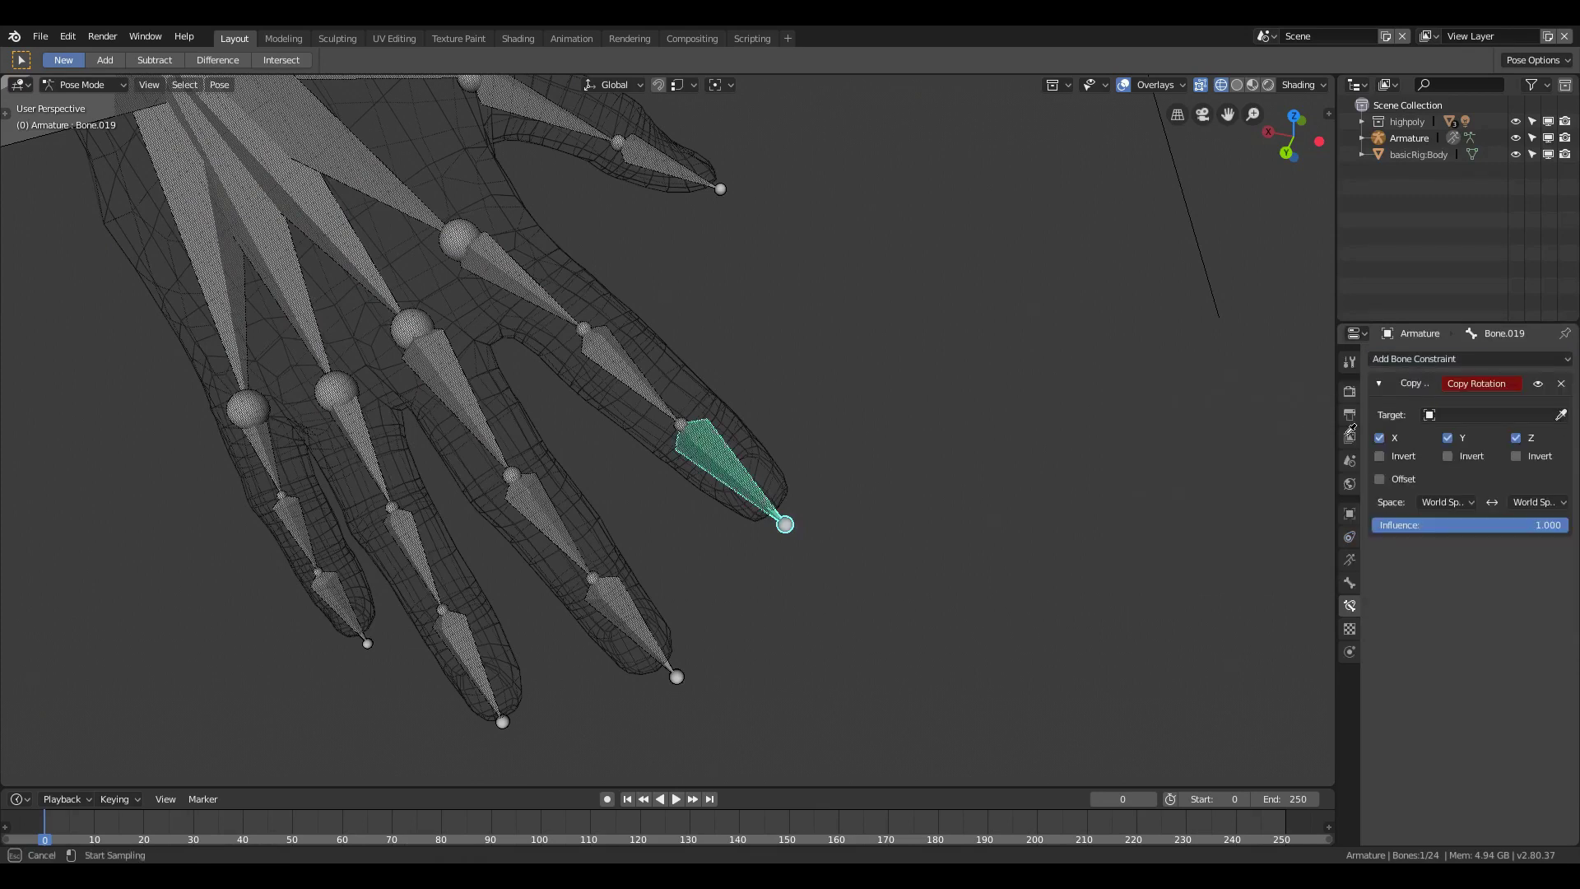
{"action": "left_click", "coordinate": [635, 395]}
{"action": "left_click", "coordinate": [1470, 438]}
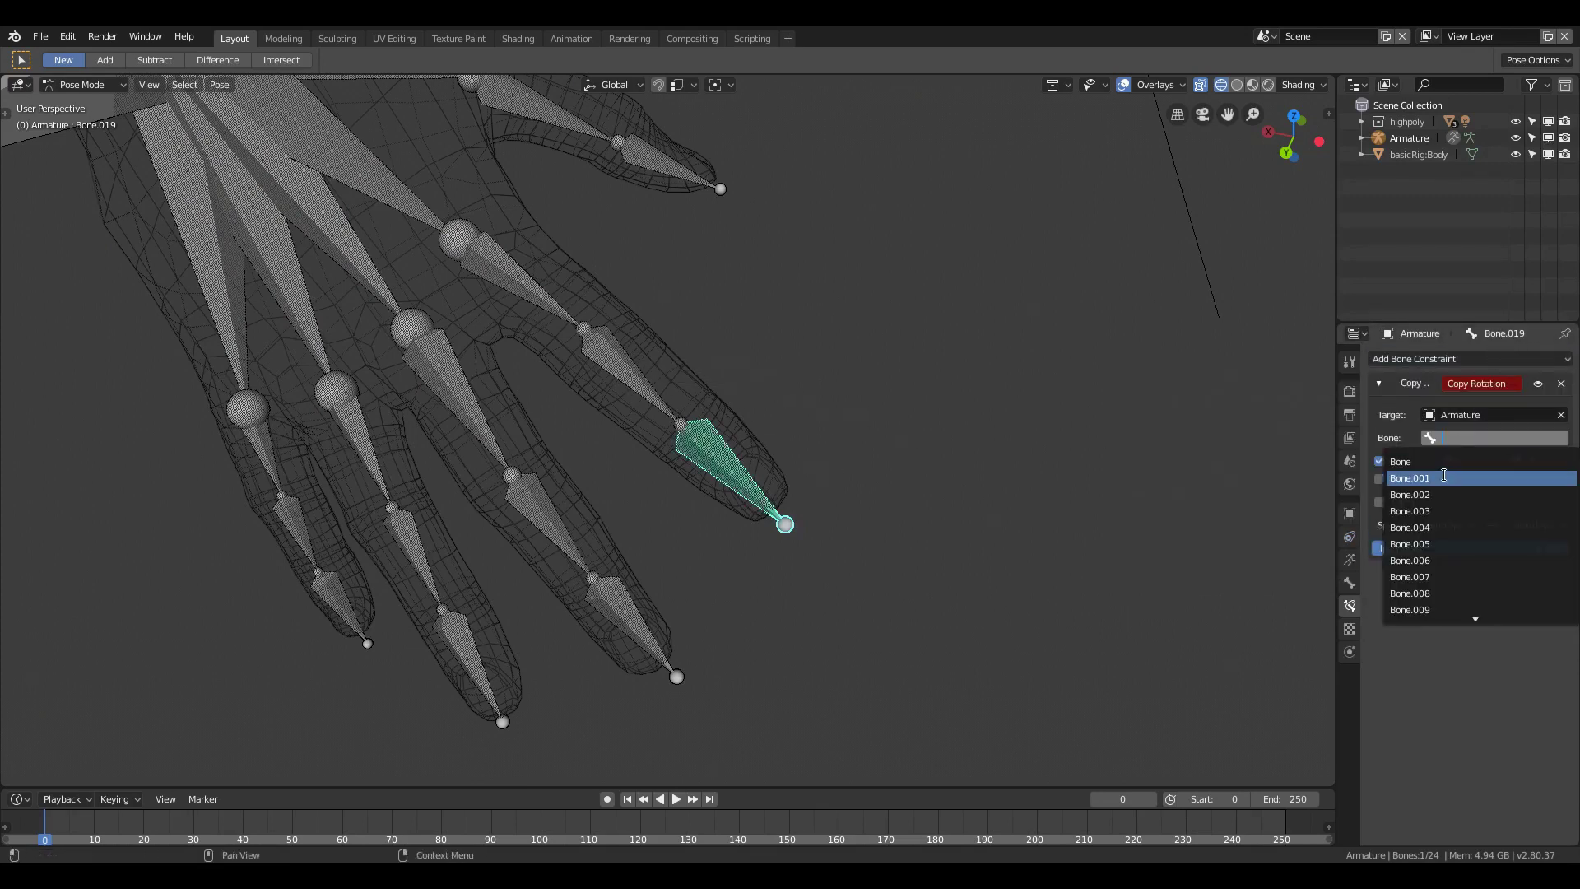
{"action": "scroll", "coordinate": [1465, 610], "scroll_direction": "down", "scroll_amount": 5}
{"action": "left_click", "coordinate": [1466, 593]}
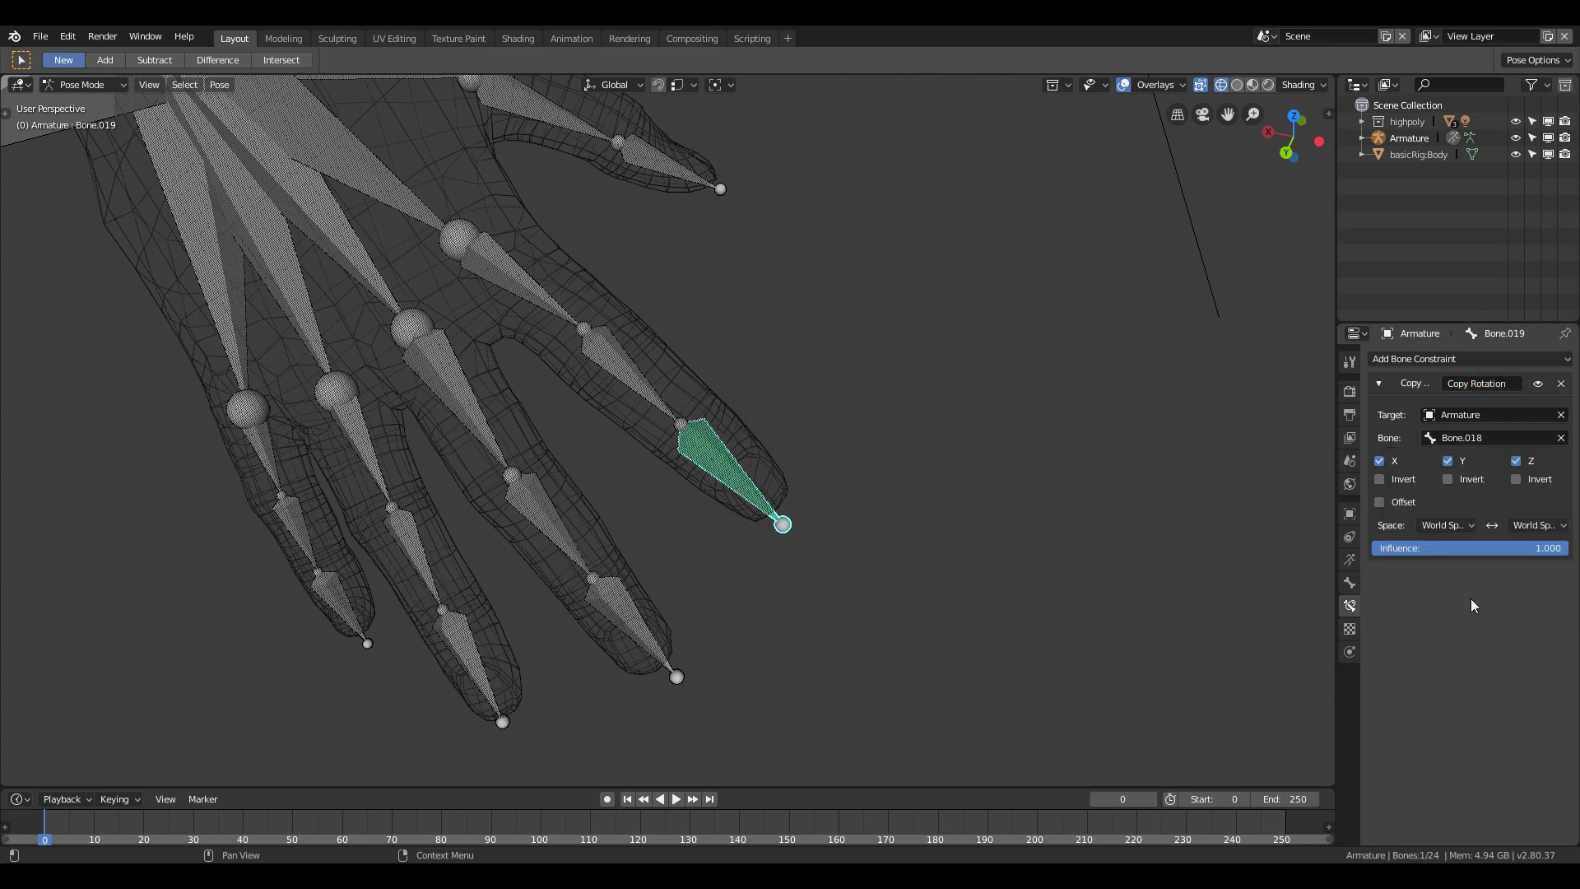
Step: Set the constraint's target and owner spaces to Local Space, then select Bone.018
{"action": "left_click", "coordinate": [1442, 525]}
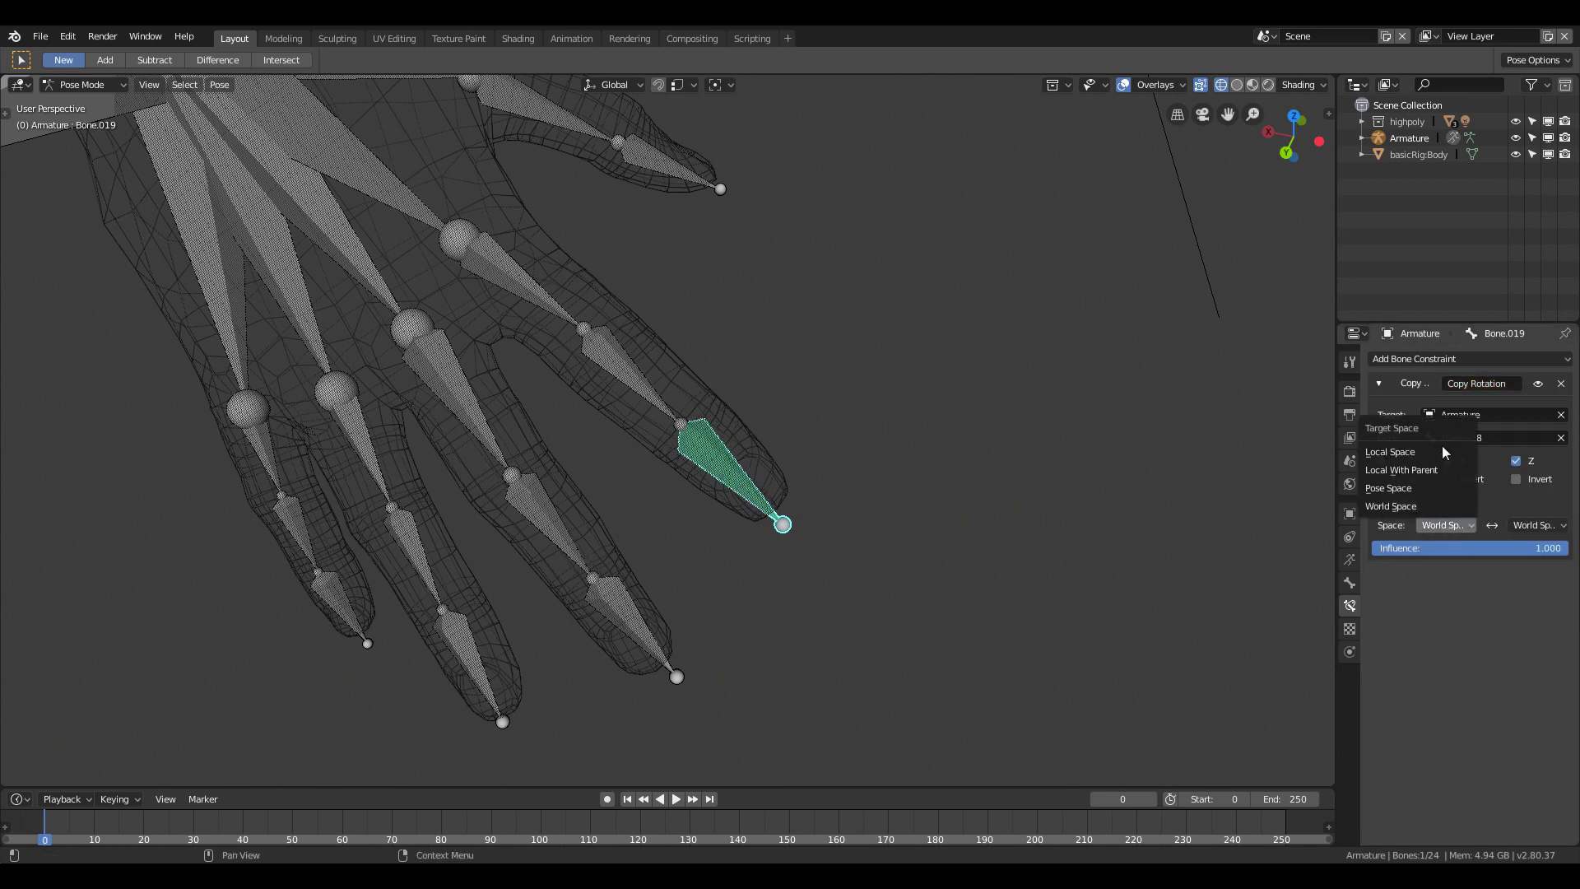
{"action": "left_click", "coordinate": [1443, 452]}
{"action": "left_click", "coordinate": [1537, 525]}
{"action": "left_click", "coordinate": [1520, 452]}
{"action": "mouse_move", "coordinate": [1013, 519]}
{"action": "middle_mouse_down"}
{"action": "mouse_move", "coordinate": [832, 570]}
{"action": "mouse_move", "coordinate": [790, 470]}
{"action": "mouse_move", "coordinate": [935, 430]}
{"action": "mouse_move", "coordinate": [857, 482]}
{"action": "mouse_move", "coordinate": [903, 483]}
{"action": "middle_mouse_up"}
{"action": "left_click", "coordinate": [776, 454]}
Step: Add a Limit Rotation constraint to Bone.018 with X, Y, Z limits in Local Space
{"action": "left_click", "coordinate": [1435, 358]}
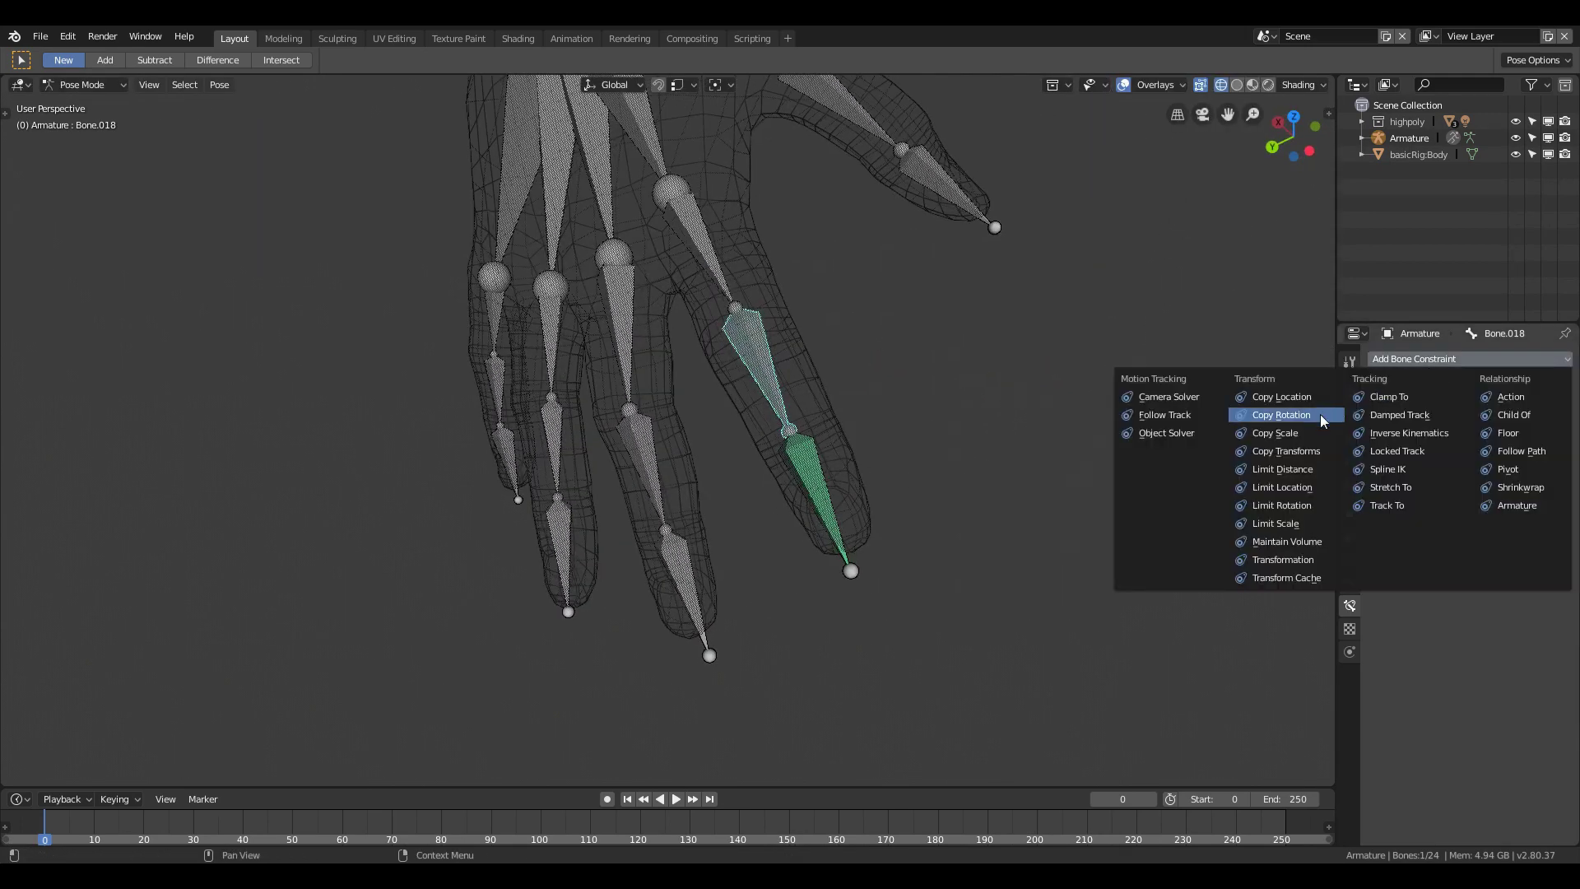
{"action": "left_click", "coordinate": [1300, 506]}
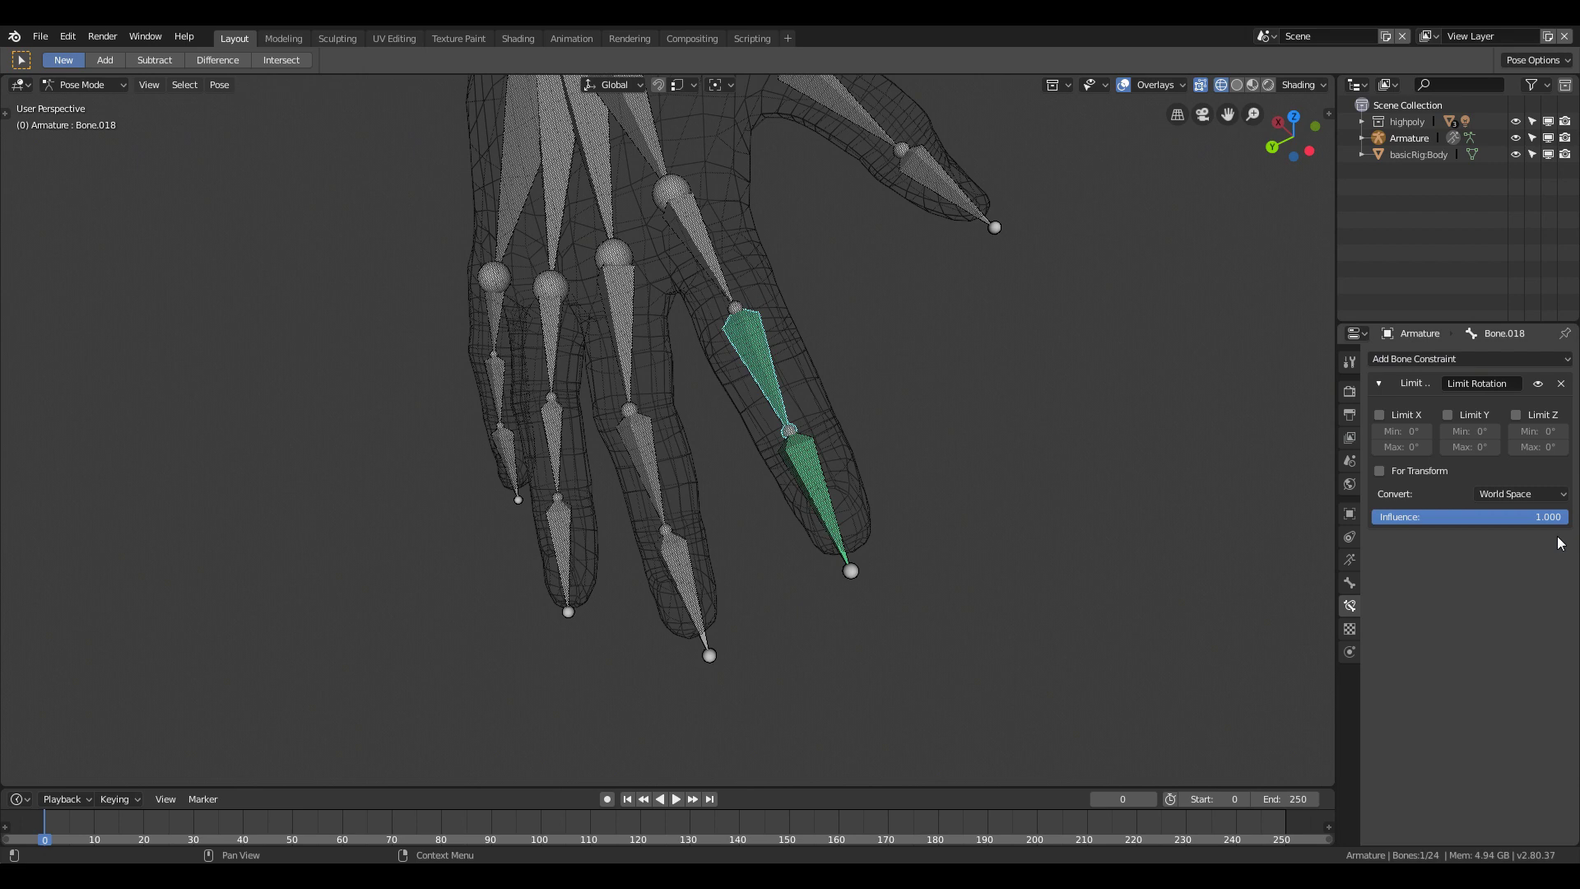
{"action": "left_click", "coordinate": [1466, 416]}
{"action": "left_click", "coordinate": [1521, 416]}
{"action": "left_click", "coordinate": [1395, 419]}
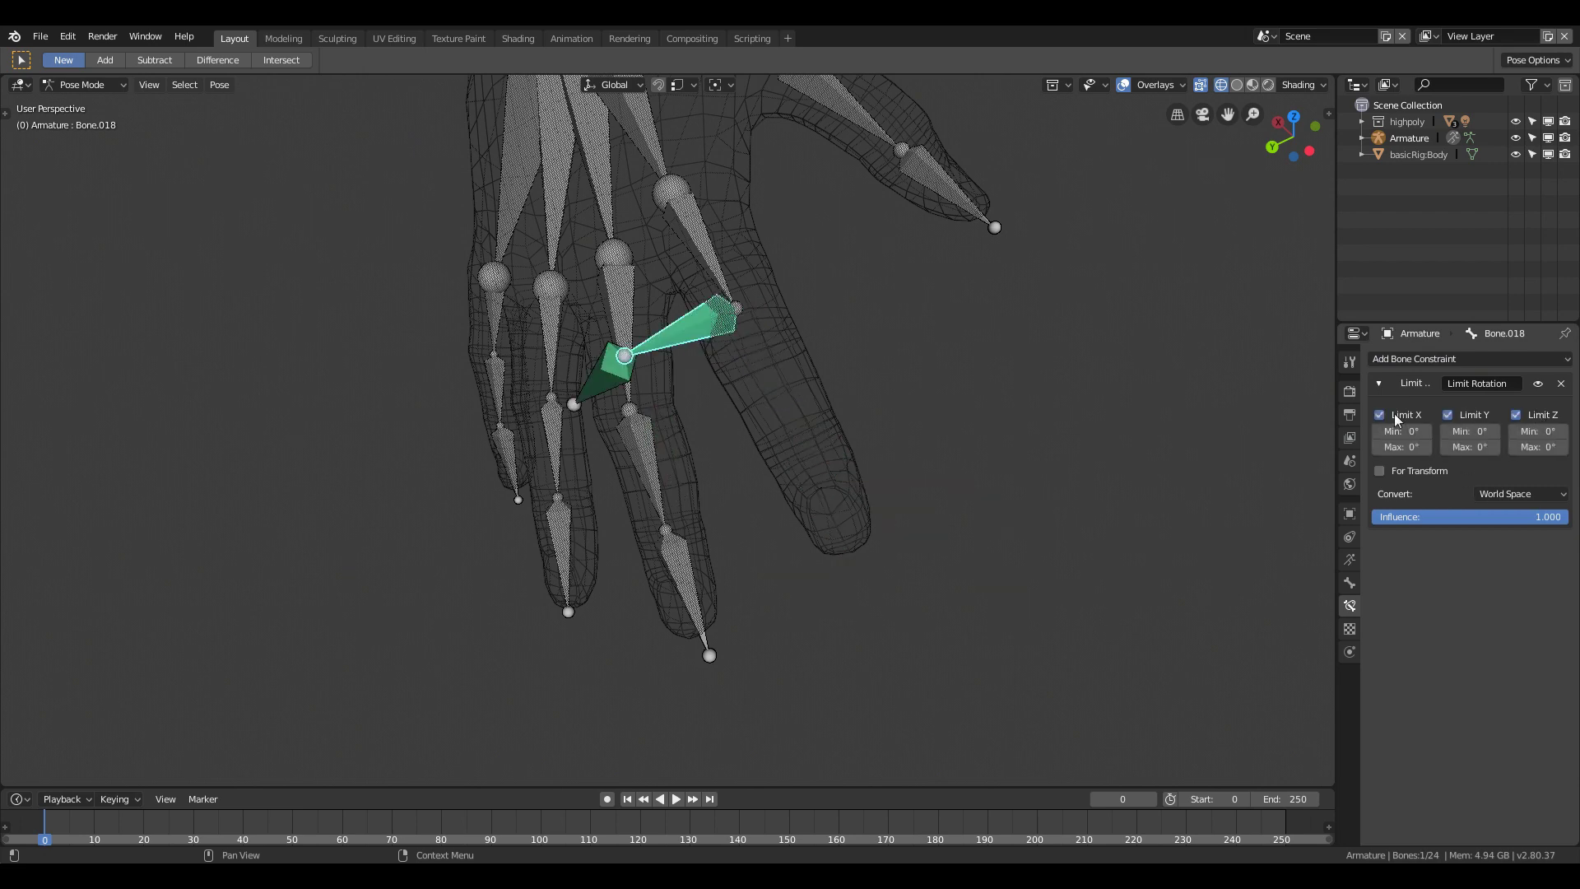
{"action": "left_click", "coordinate": [1523, 494]}
{"action": "left_click", "coordinate": [1506, 396]}
Step: Test-rotate Bone.018 from side and front views to check the rotation limits
{"action": "middle_click_drag", "start_coordinate": [839, 494], "coordinate": [865, 491]}
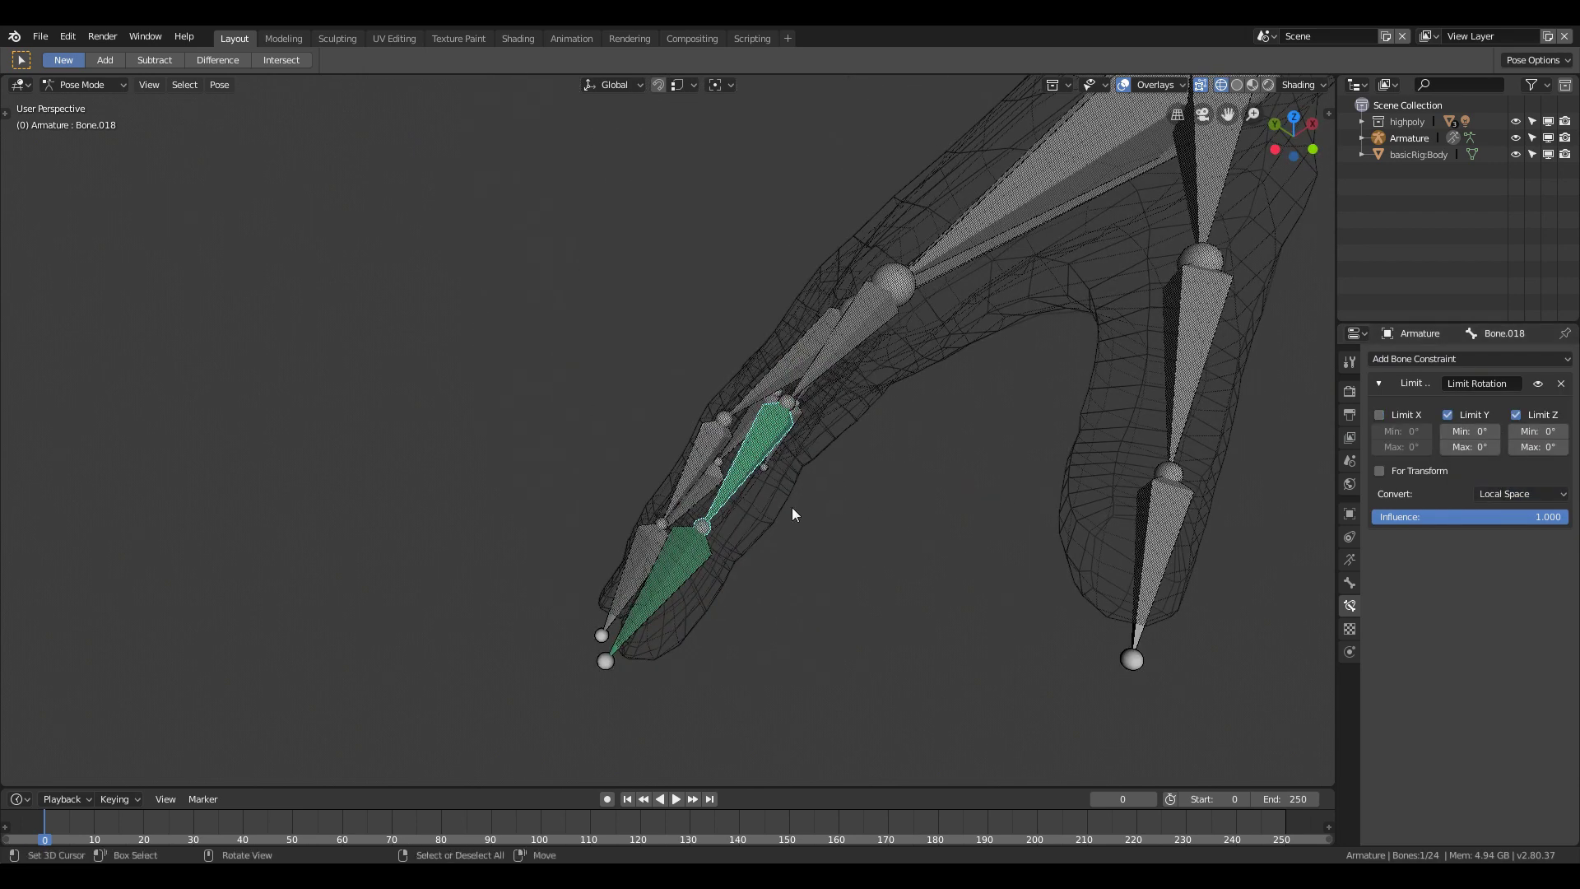
{"action": "key", "text": "r"}
{"action": "right_click", "coordinate": [974, 522]}
{"action": "mouse_move", "coordinate": [974, 523]}
{"action": "middle_mouse_down"}
{"action": "mouse_move", "coordinate": [853, 552]}
{"action": "mouse_move", "coordinate": [889, 494]}
{"action": "middle_mouse_up"}
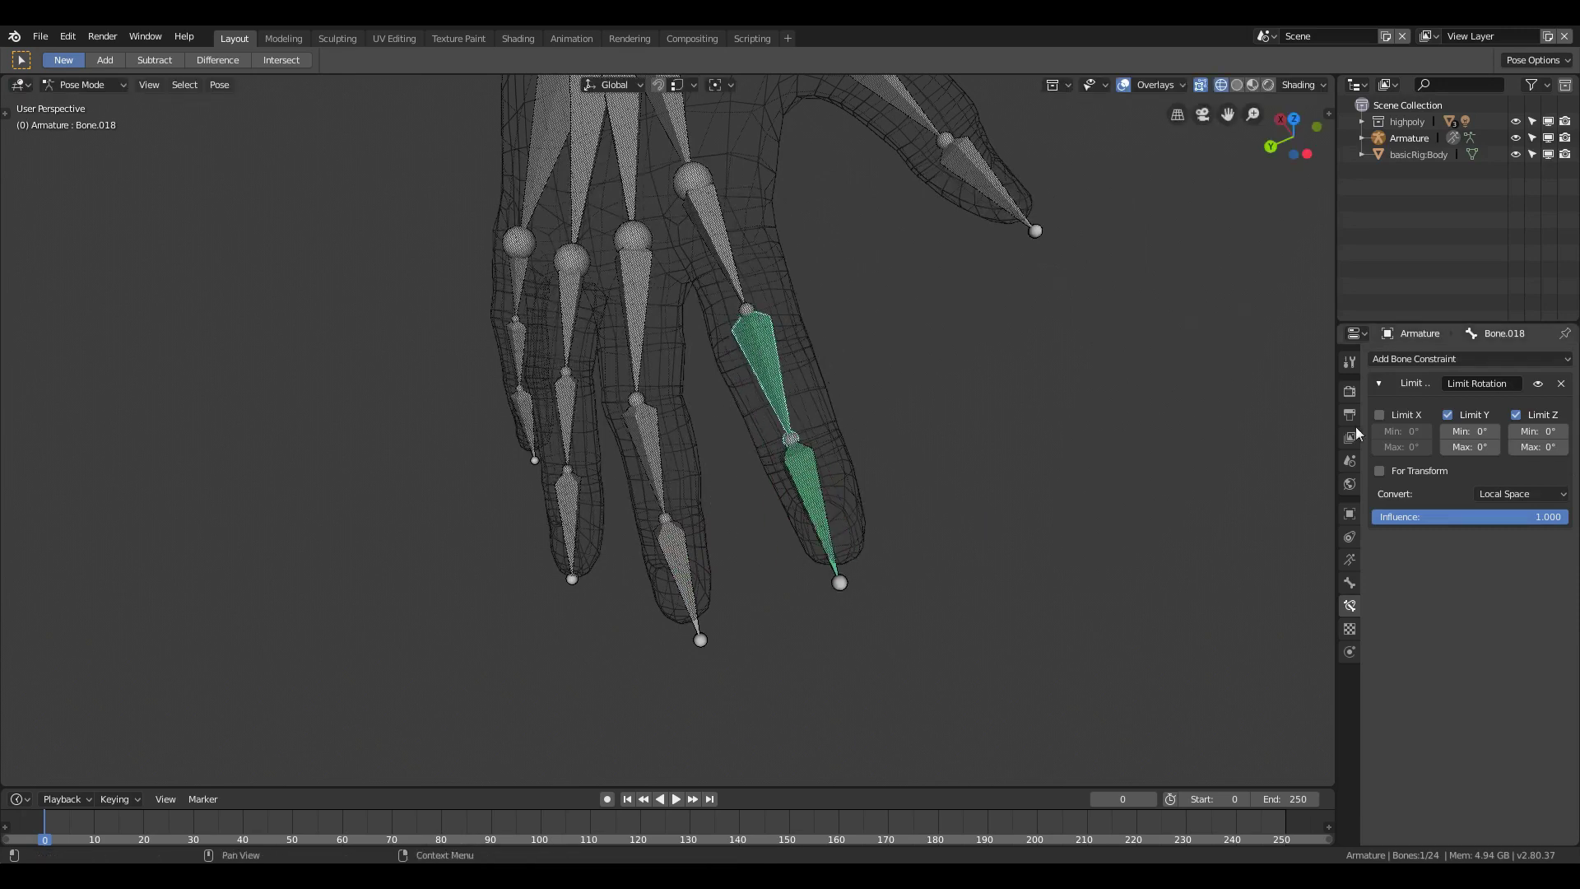
{"action": "key", "text": "r"}
{"action": "right_click", "coordinate": [1268, 431]}
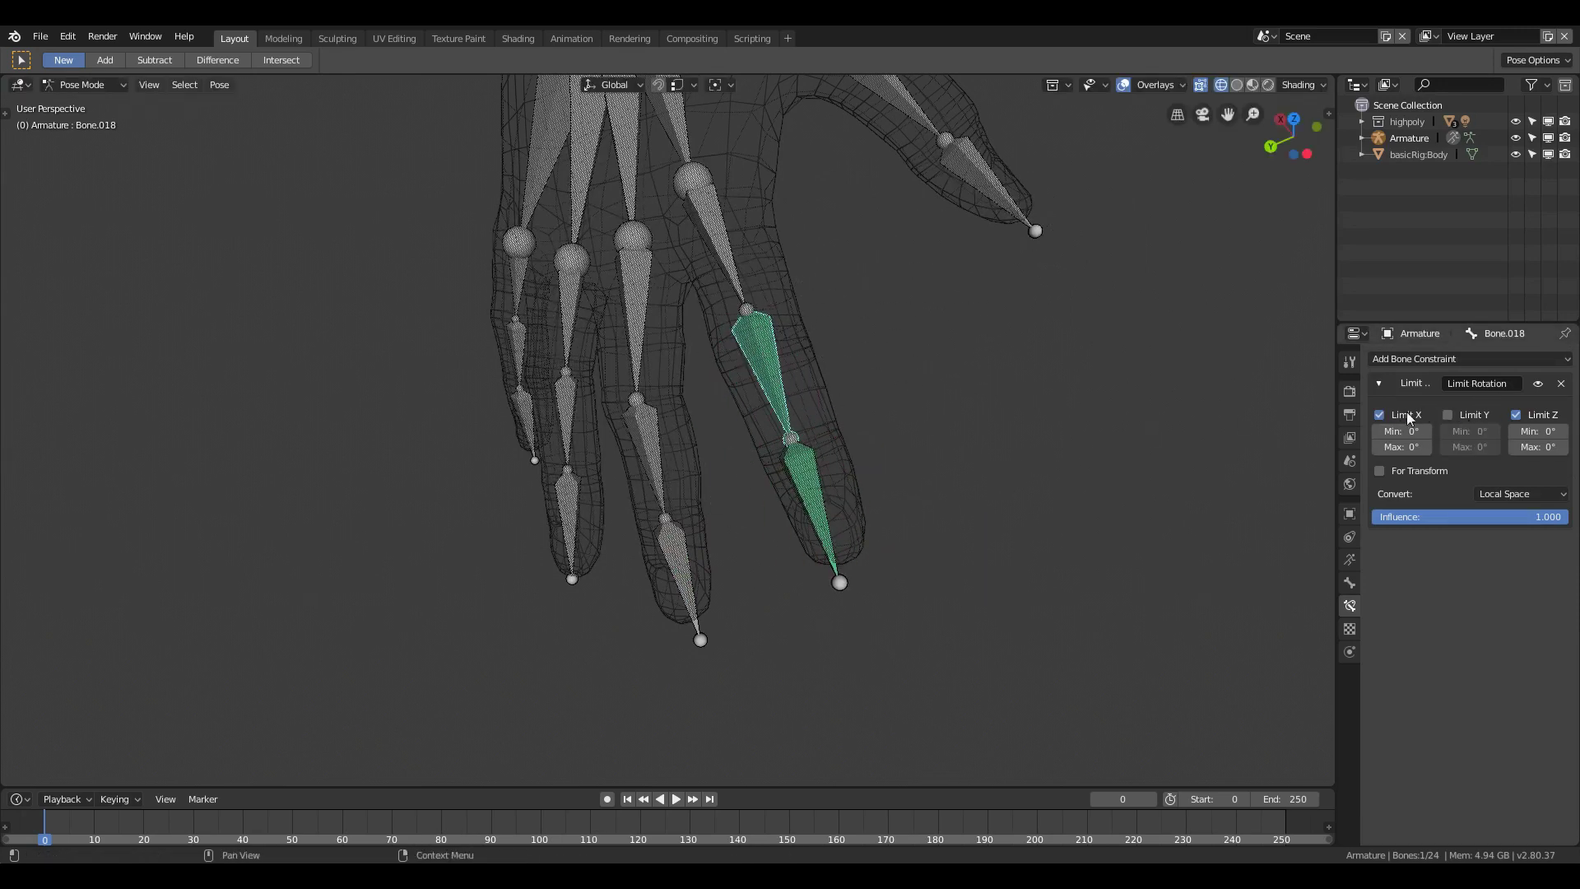
{"action": "left_click", "coordinate": [83, 84]}
Step: In Edit Mode, show the sidebar's head, tail and roll values and select Bone.017
{"action": "left_click", "coordinate": [74, 120]}
{"action": "key", "text": "n"}
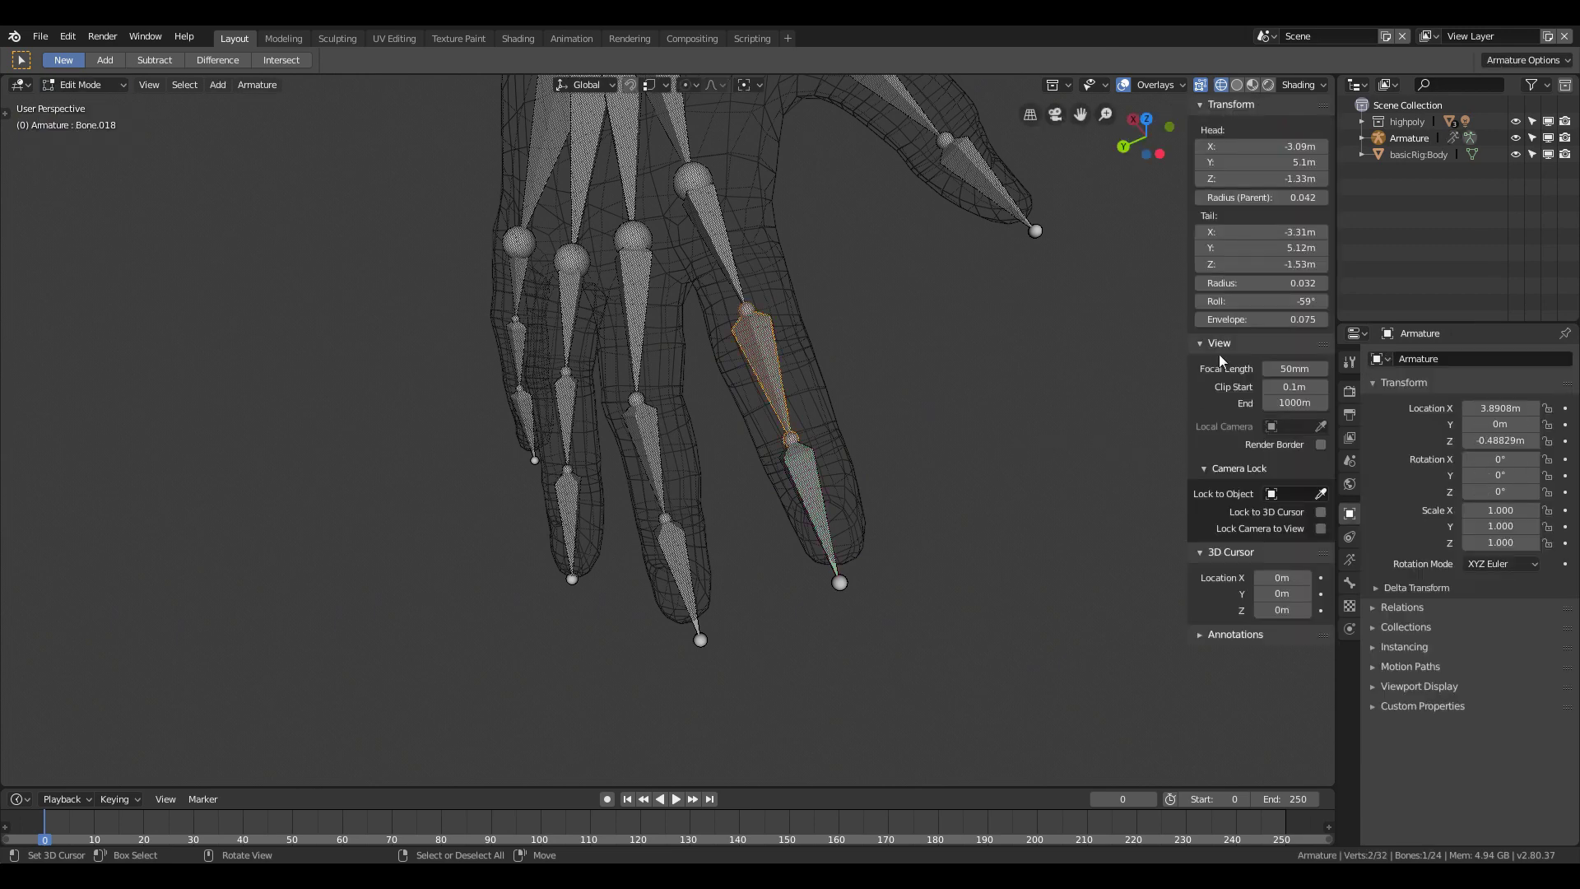
{"action": "middle_click_drag", "start_coordinate": [917, 357], "coordinate": [898, 350]}
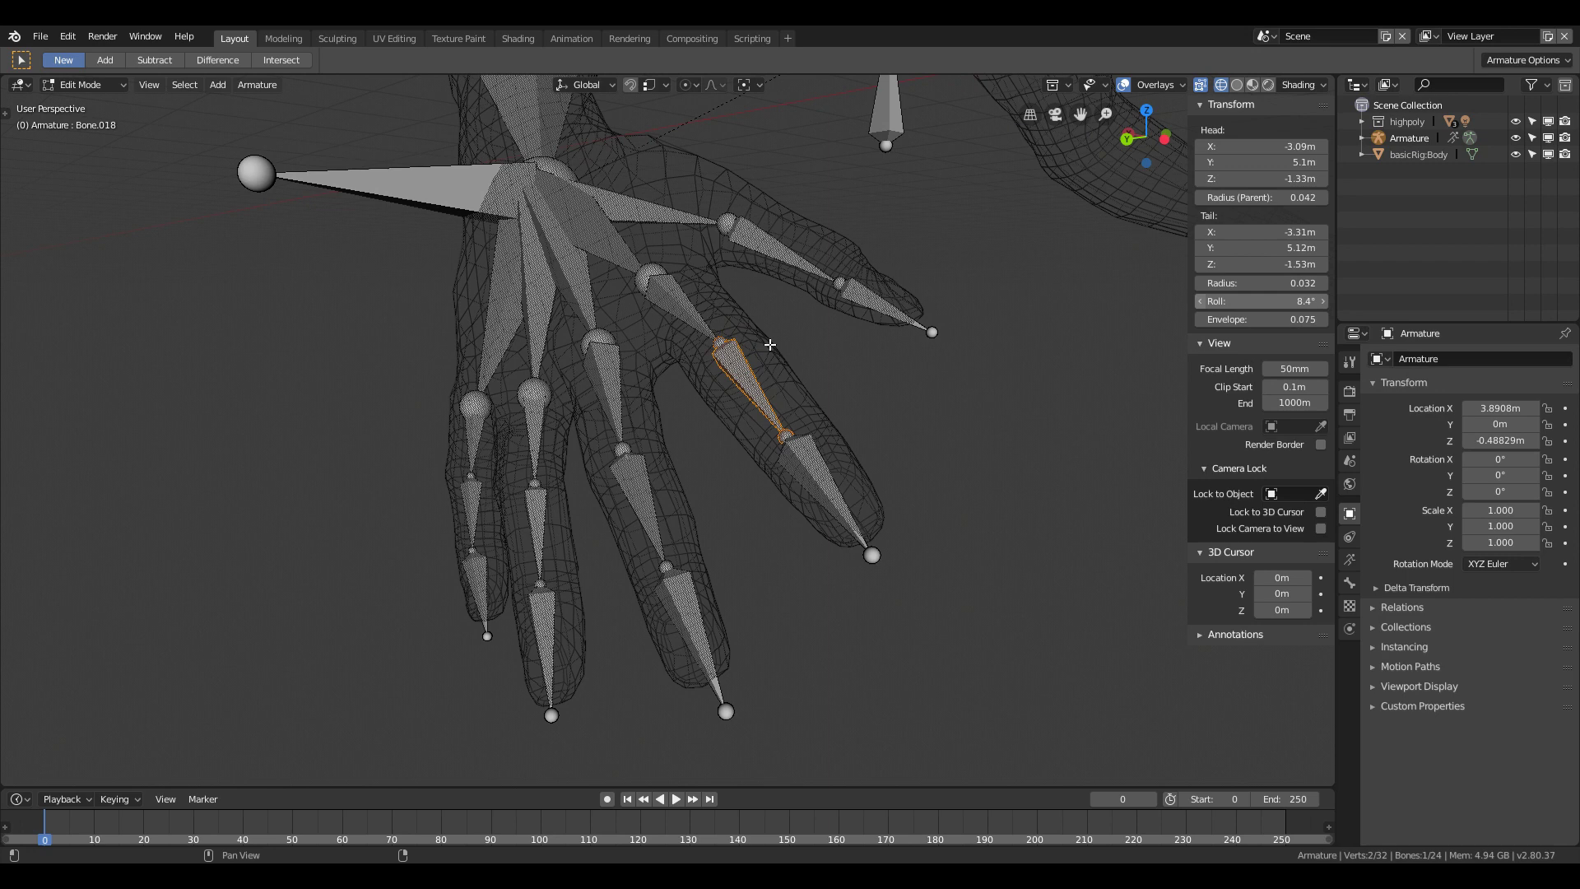
{"action": "left_click", "coordinate": [695, 322]}
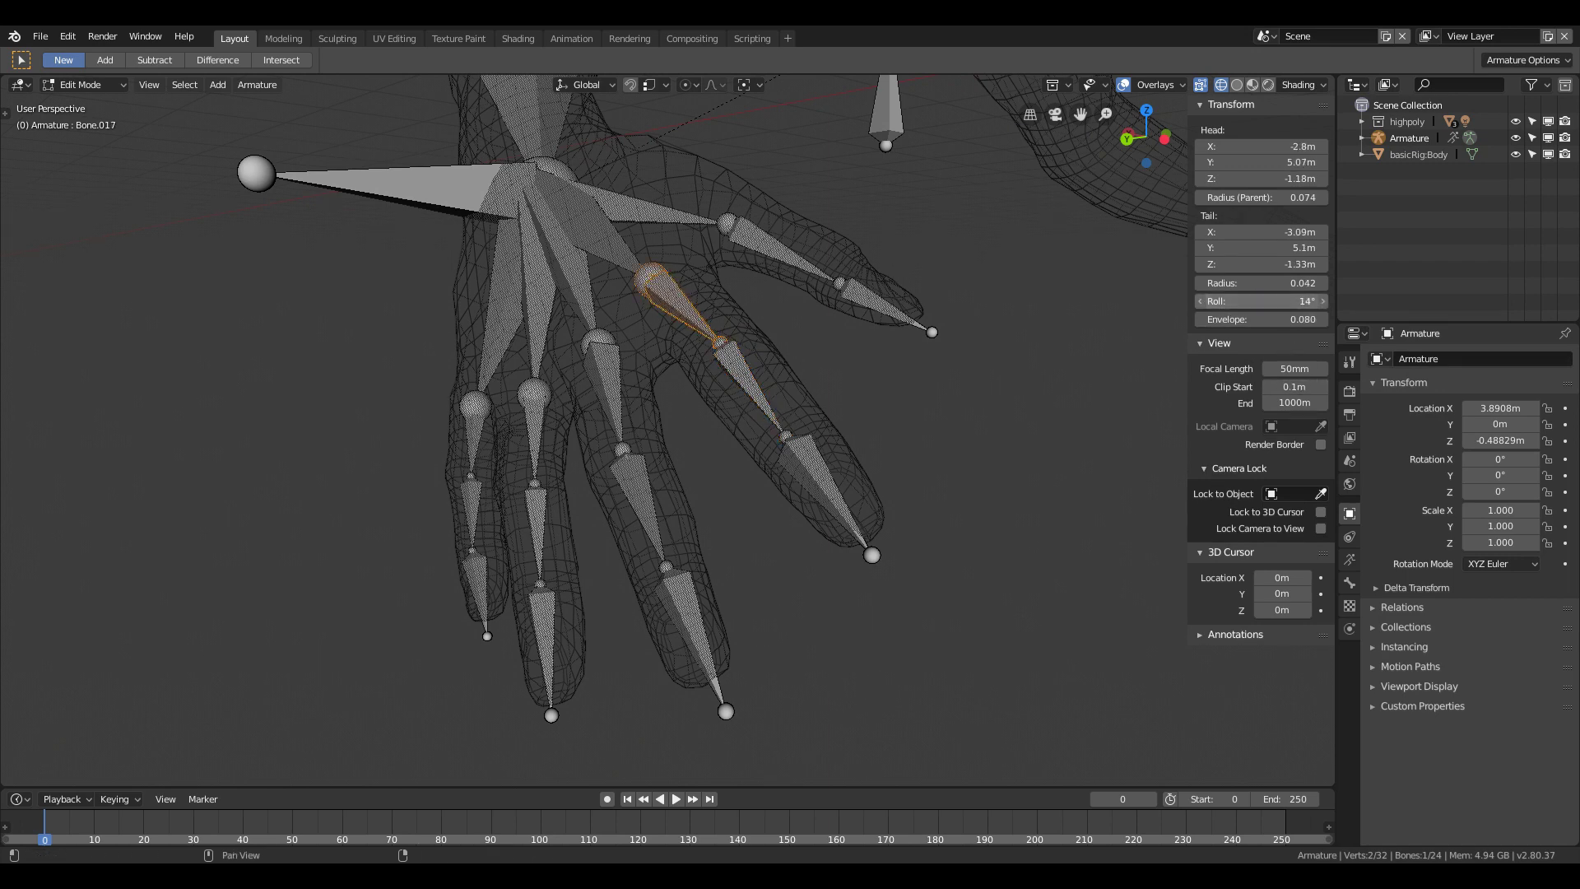
Step: In Pose Mode, test-bend the finger, then select fingertip Bone.019
{"action": "left_click", "coordinate": [80, 84]}
{"action": "left_click", "coordinate": [74, 133]}
{"action": "mouse_move", "coordinate": [741, 371]}
{"action": "middle_mouse_down"}
{"action": "mouse_move", "coordinate": [768, 425]}
{"action": "mouse_move", "coordinate": [865, 247]}
{"action": "middle_mouse_up"}
{"action": "key", "text": "r"}
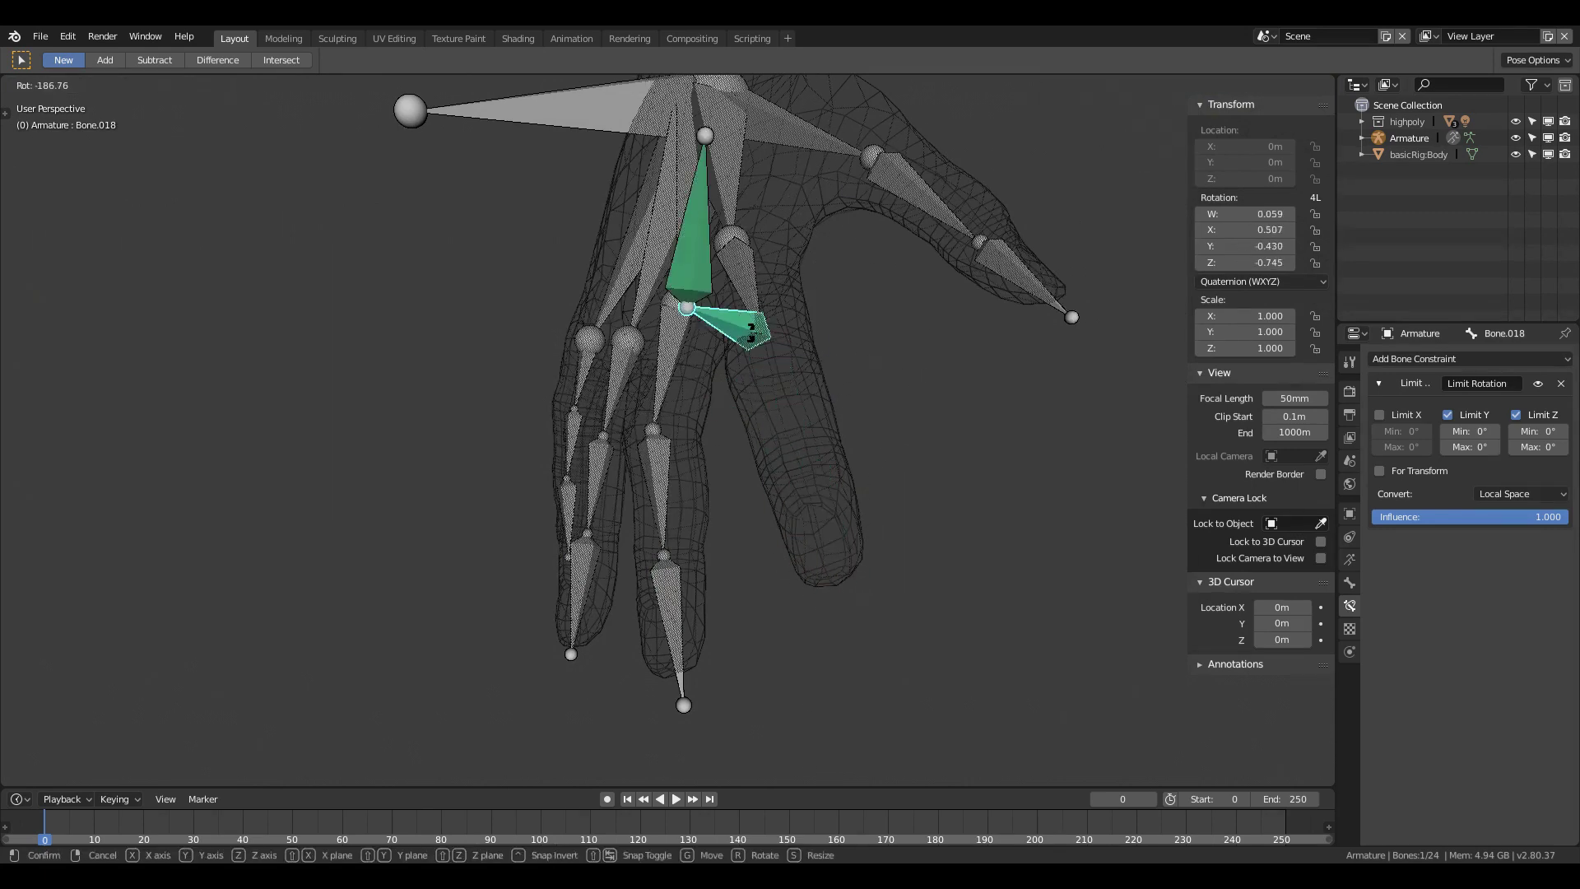
{"action": "left_click", "coordinate": [701, 155]}
{"action": "mouse_move", "coordinate": [702, 155]}
{"action": "middle_mouse_down"}
{"action": "mouse_move", "coordinate": [656, 451]}
{"action": "mouse_move", "coordinate": [786, 420]}
{"action": "middle_mouse_up"}
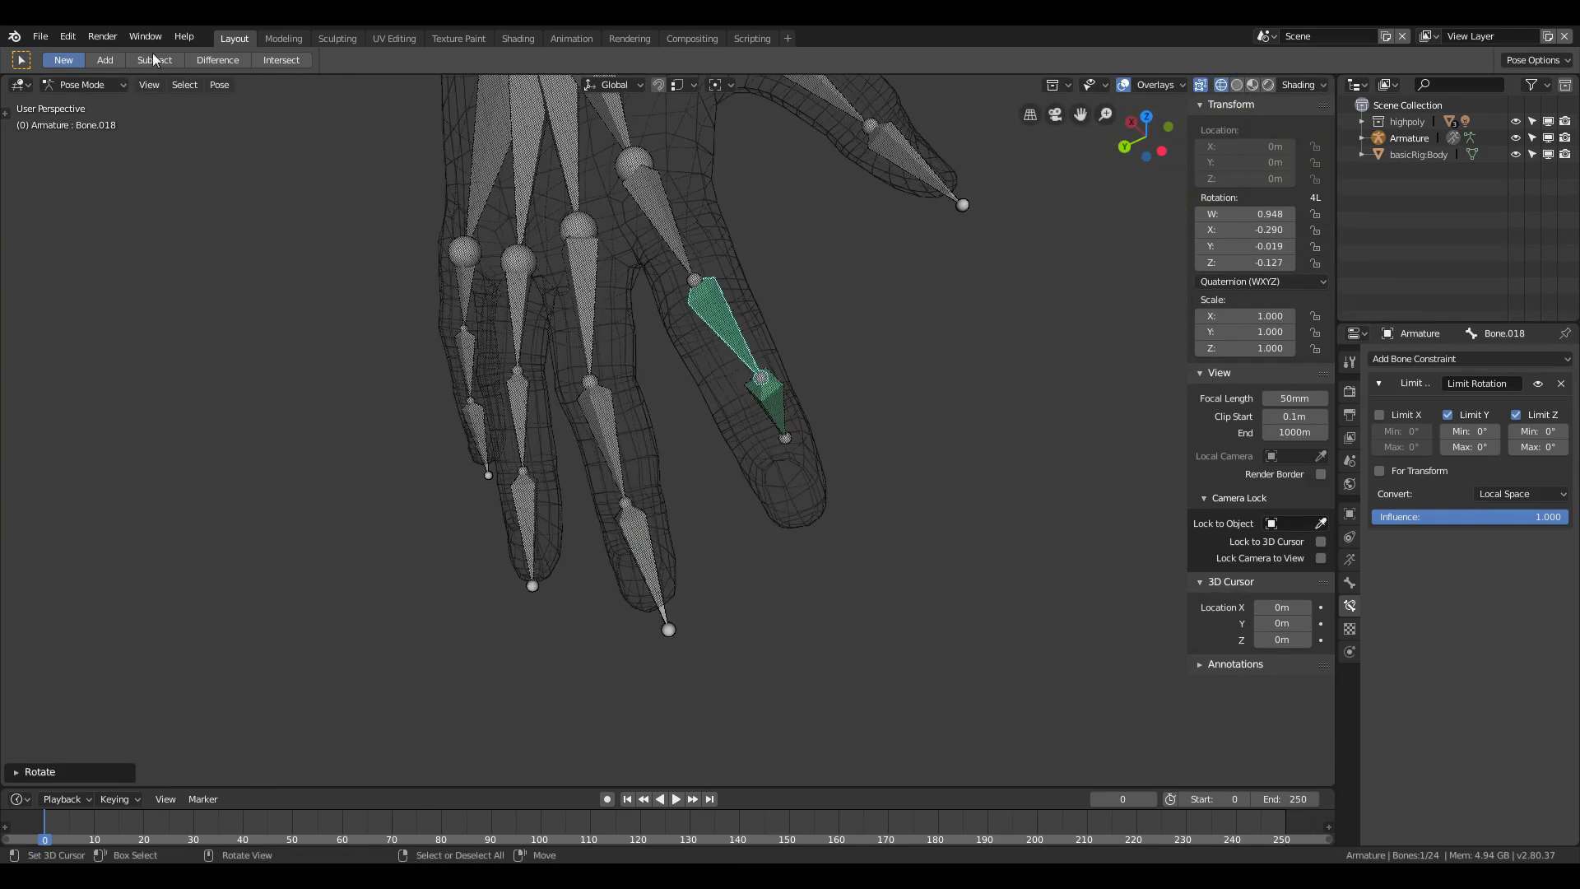
{"action": "left_click", "coordinate": [763, 419]}
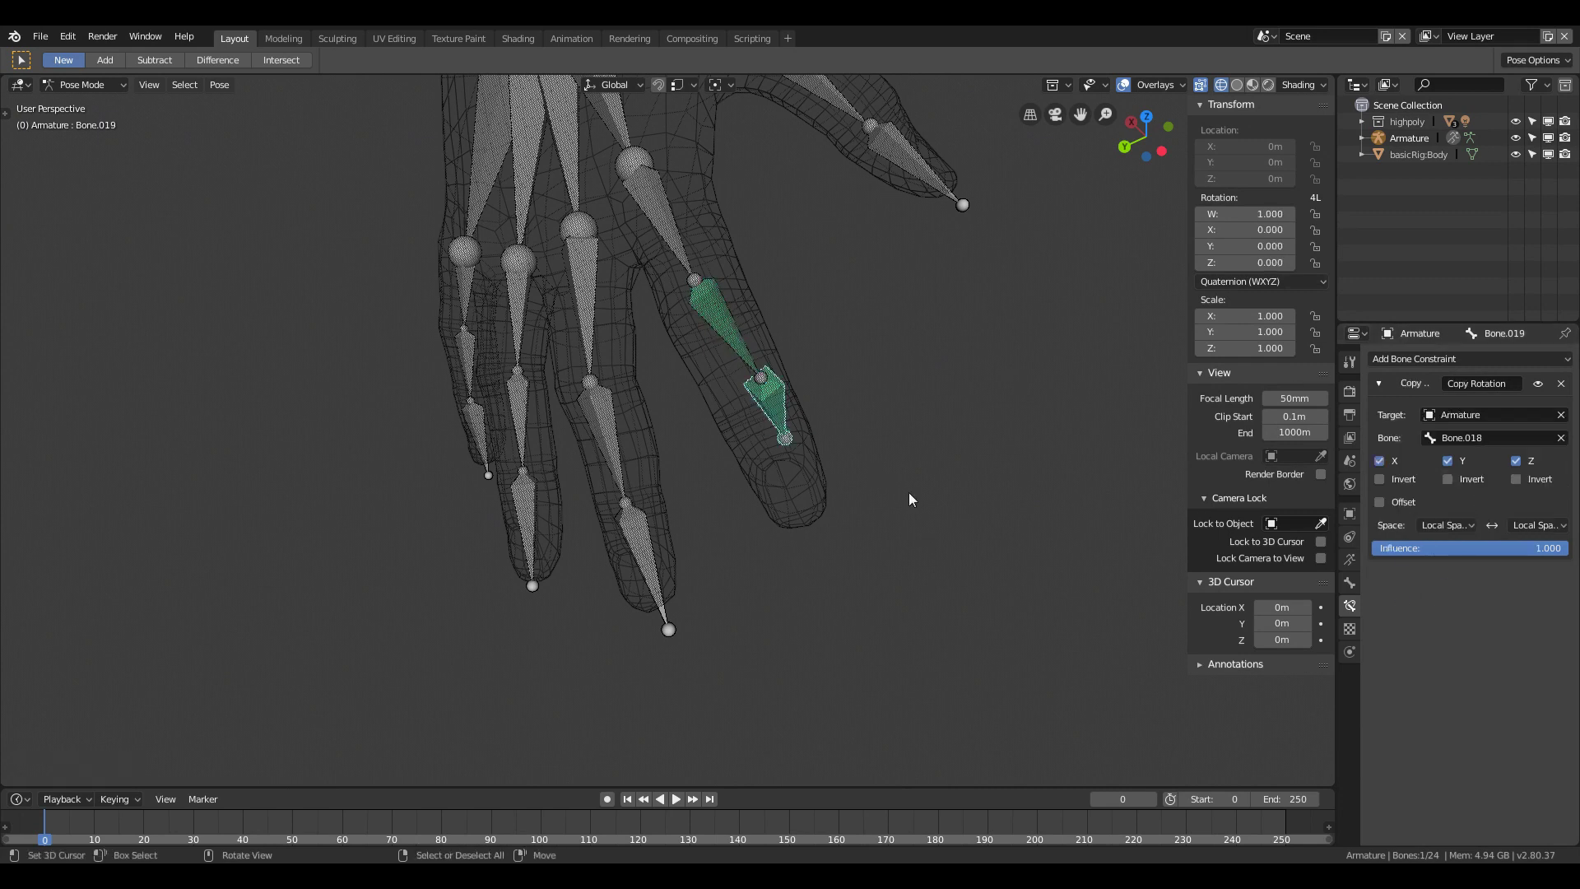
Step: Switch between Edit, Pose and Object modes, ending back in Pose Mode
{"action": "left_click", "coordinate": [82, 84]}
{"action": "left_click", "coordinate": [78, 115]}
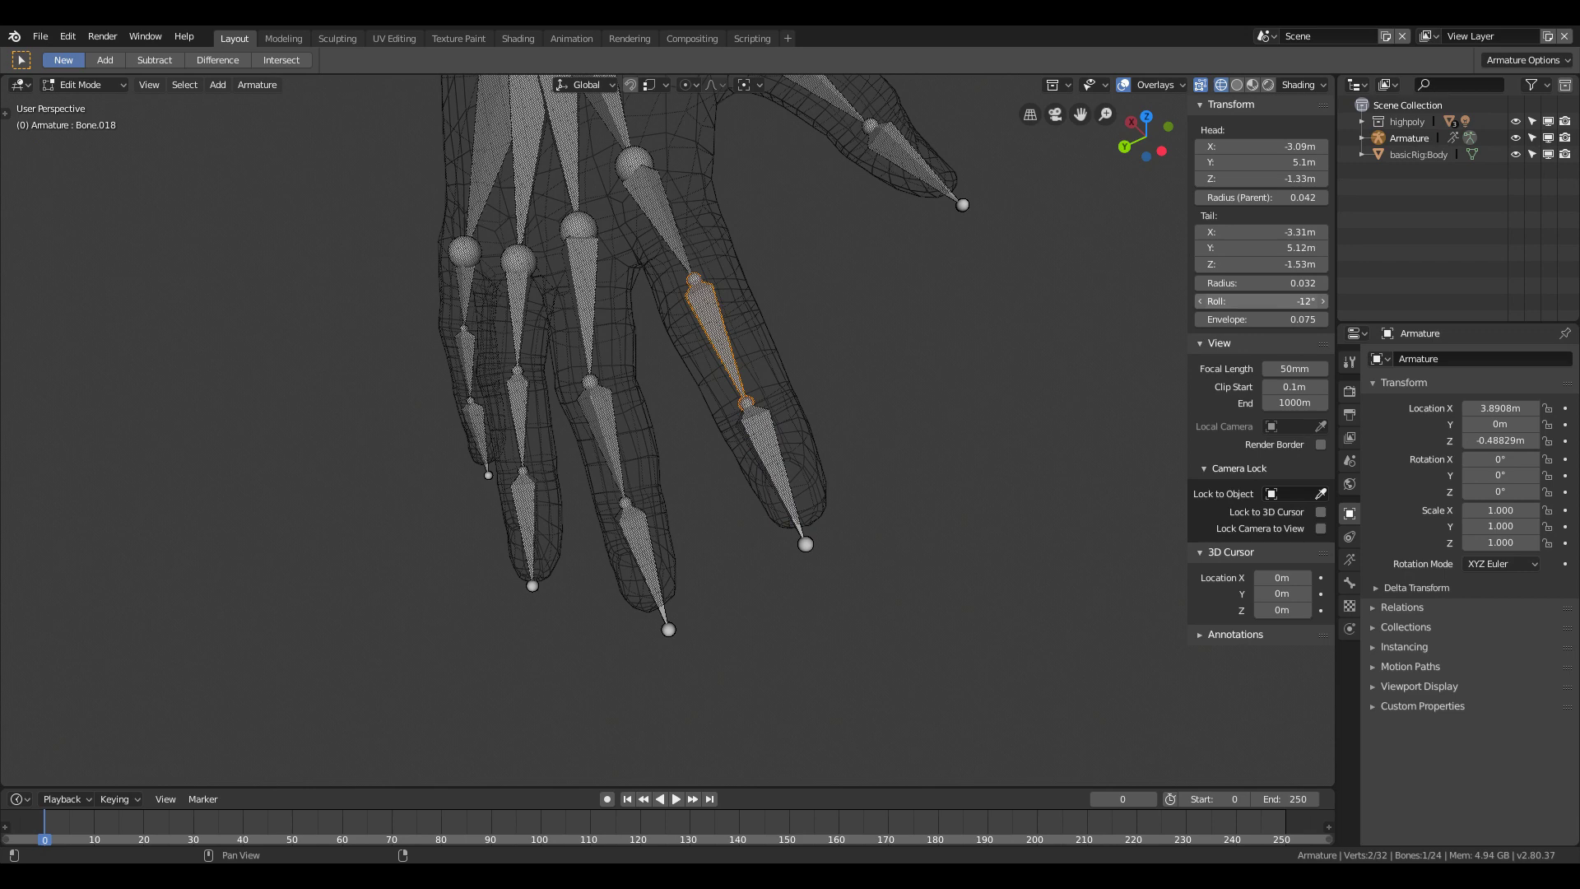
{"action": "left_click", "coordinate": [83, 84]}
{"action": "left_click", "coordinate": [74, 132]}
{"action": "mouse_move", "coordinate": [658, 510]}
{"action": "middle_mouse_down"}
{"action": "mouse_move", "coordinate": [802, 421]}
{"action": "mouse_move", "coordinate": [887, 527]}
{"action": "mouse_move", "coordinate": [838, 393]}
{"action": "middle_mouse_up"}
{"action": "scroll", "coordinate": [956, 439], "scroll_direction": "down", "scroll_amount": 3}
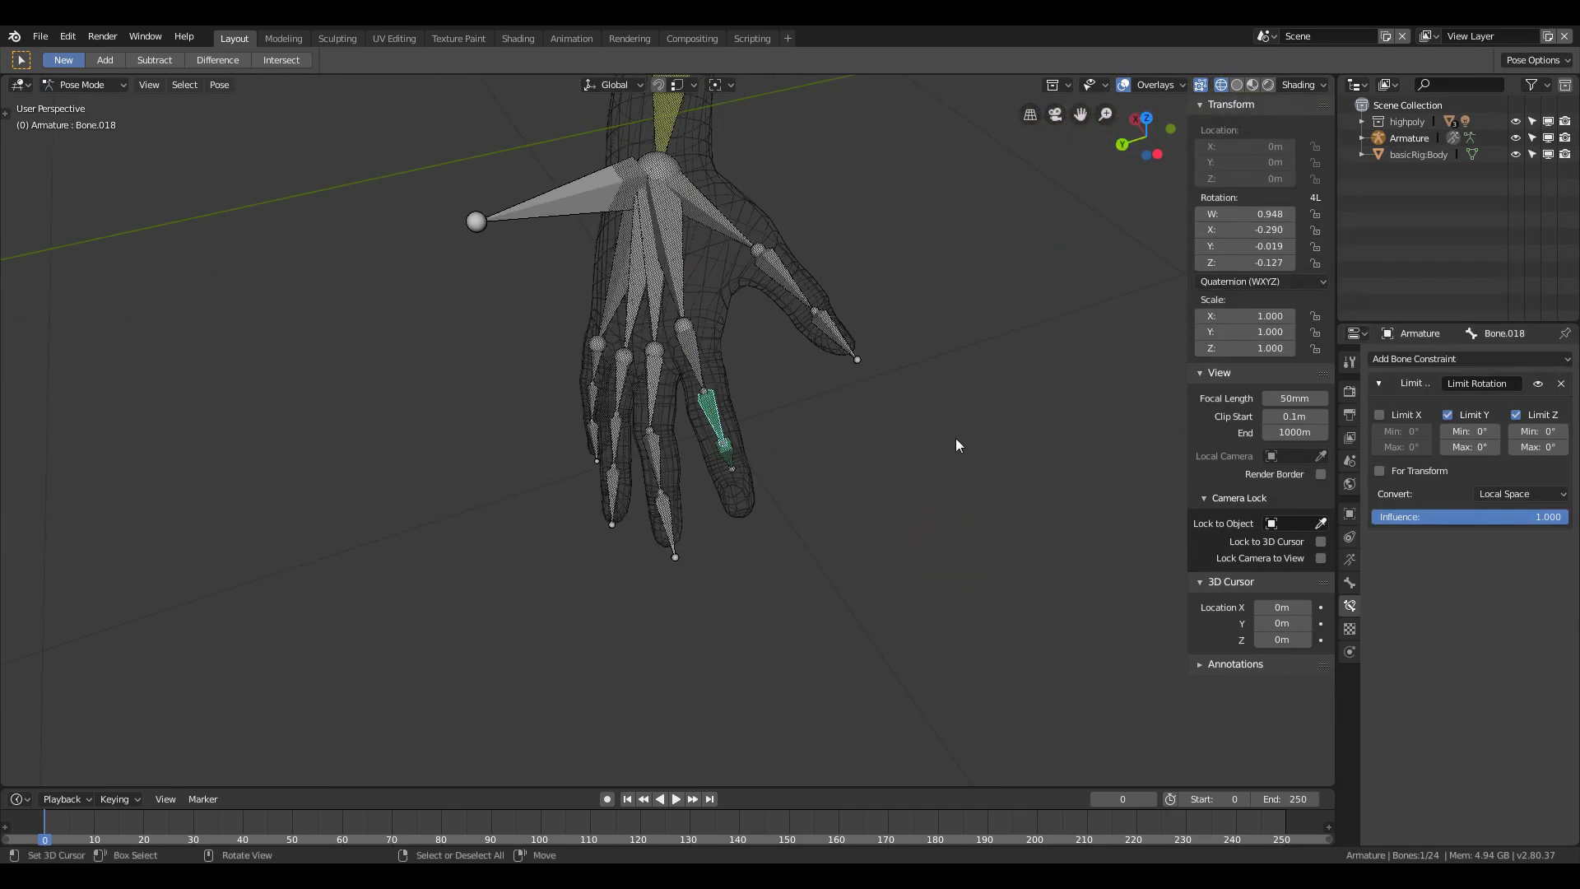
{"action": "mouse_move", "coordinate": [955, 438]}
{"action": "middle_mouse_down"}
{"action": "mouse_move", "coordinate": [533, 515]}
{"action": "mouse_move", "coordinate": [155, 96]}
{"action": "mouse_move", "coordinate": [85, 93]}
{"action": "middle_mouse_up"}
{"action": "left_click", "coordinate": [103, 103]}
{"action": "left_click", "coordinate": [78, 139]}
Step: Test-rotate two finger bones to check the curl, then undo the rotation
{"action": "left_click", "coordinate": [712, 518]}
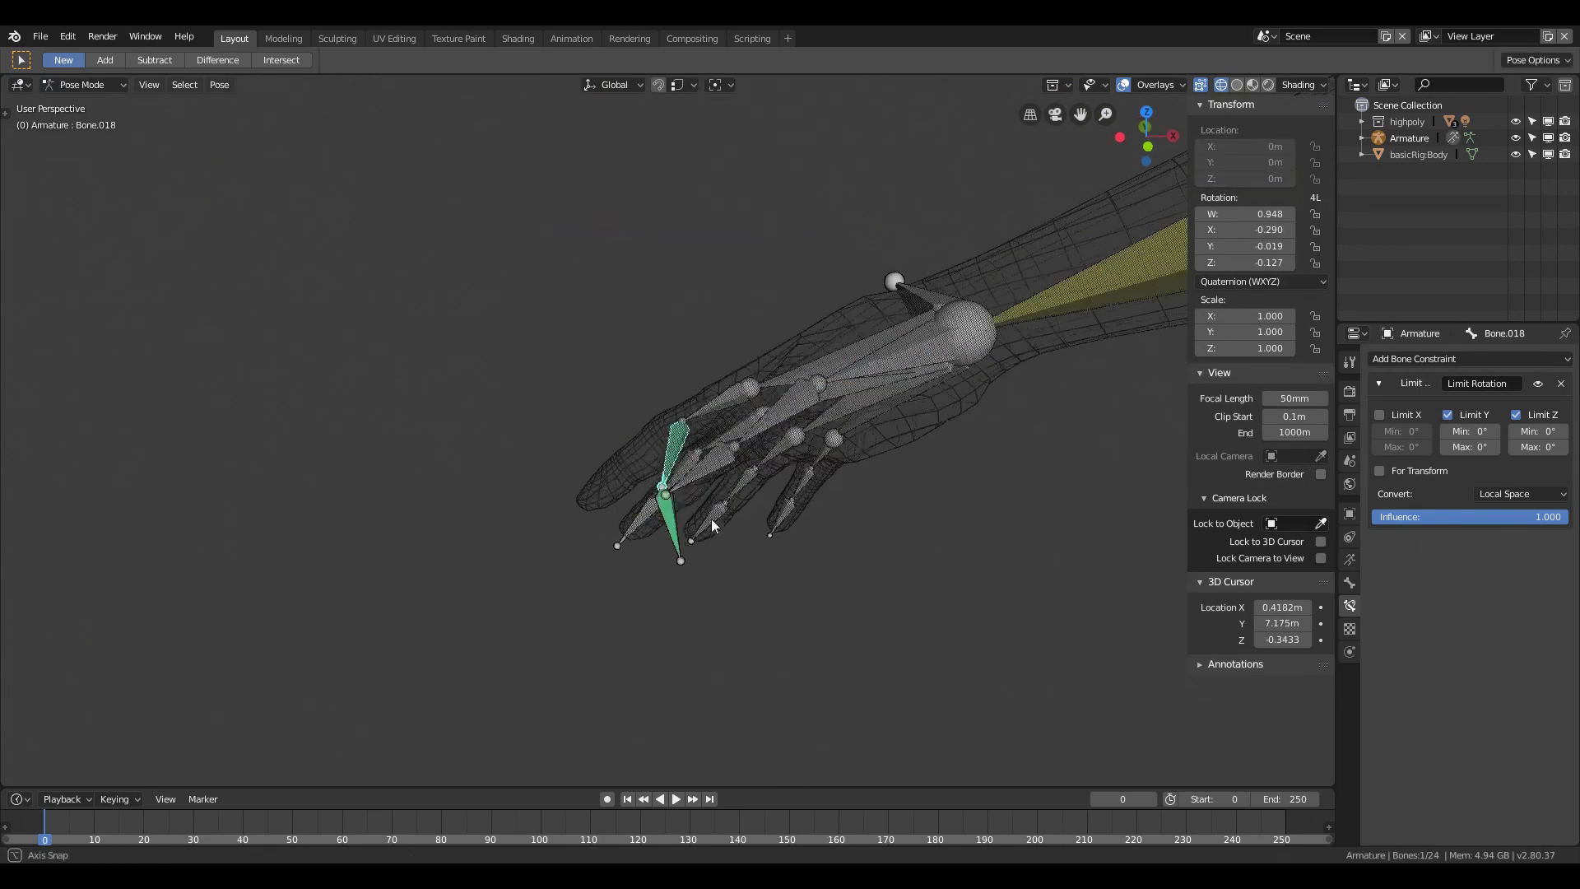
{"action": "key", "text": "r"}
{"action": "left_click", "coordinate": [758, 582]}
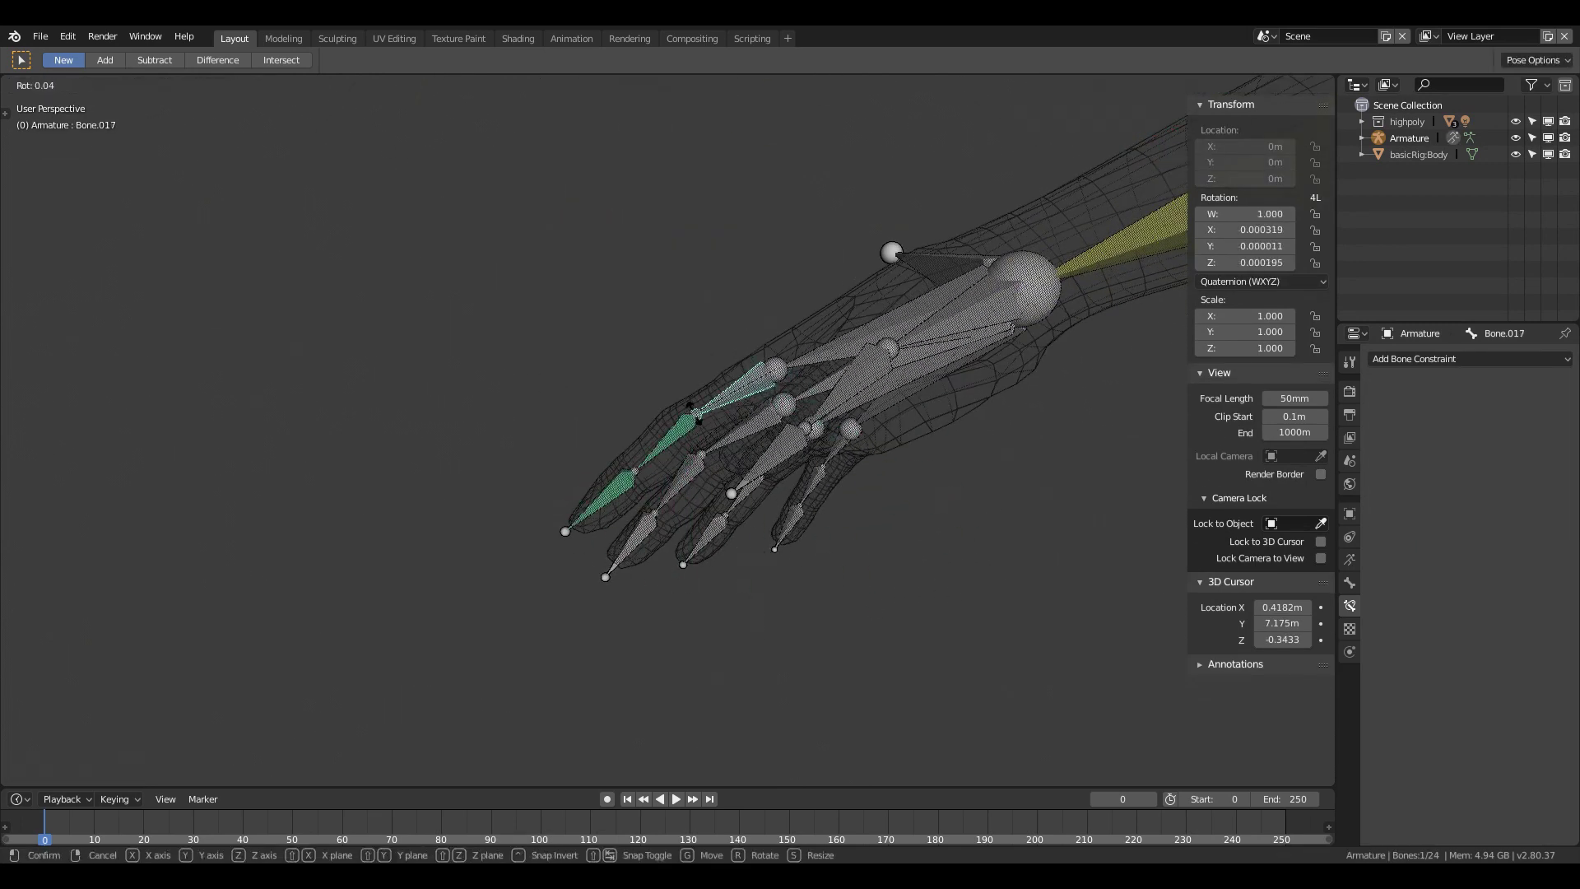
{"action": "left_click", "coordinate": [729, 475]}
{"action": "key", "text": "r"}
{"action": "mouse_move", "coordinate": [727, 488]}
{"action": "middle_mouse_down"}
{"action": "mouse_move", "coordinate": [968, 502]}
{"action": "mouse_move", "coordinate": [930, 529]}
{"action": "mouse_move", "coordinate": [747, 368]}
{"action": "middle_mouse_up"}
{"action": "key", "text": "ctrl+z"}
{"action": "key", "text": "ctrl+z"}
{"action": "scroll", "coordinate": [720, 419], "scroll_direction": "down", "scroll_amount": 5}
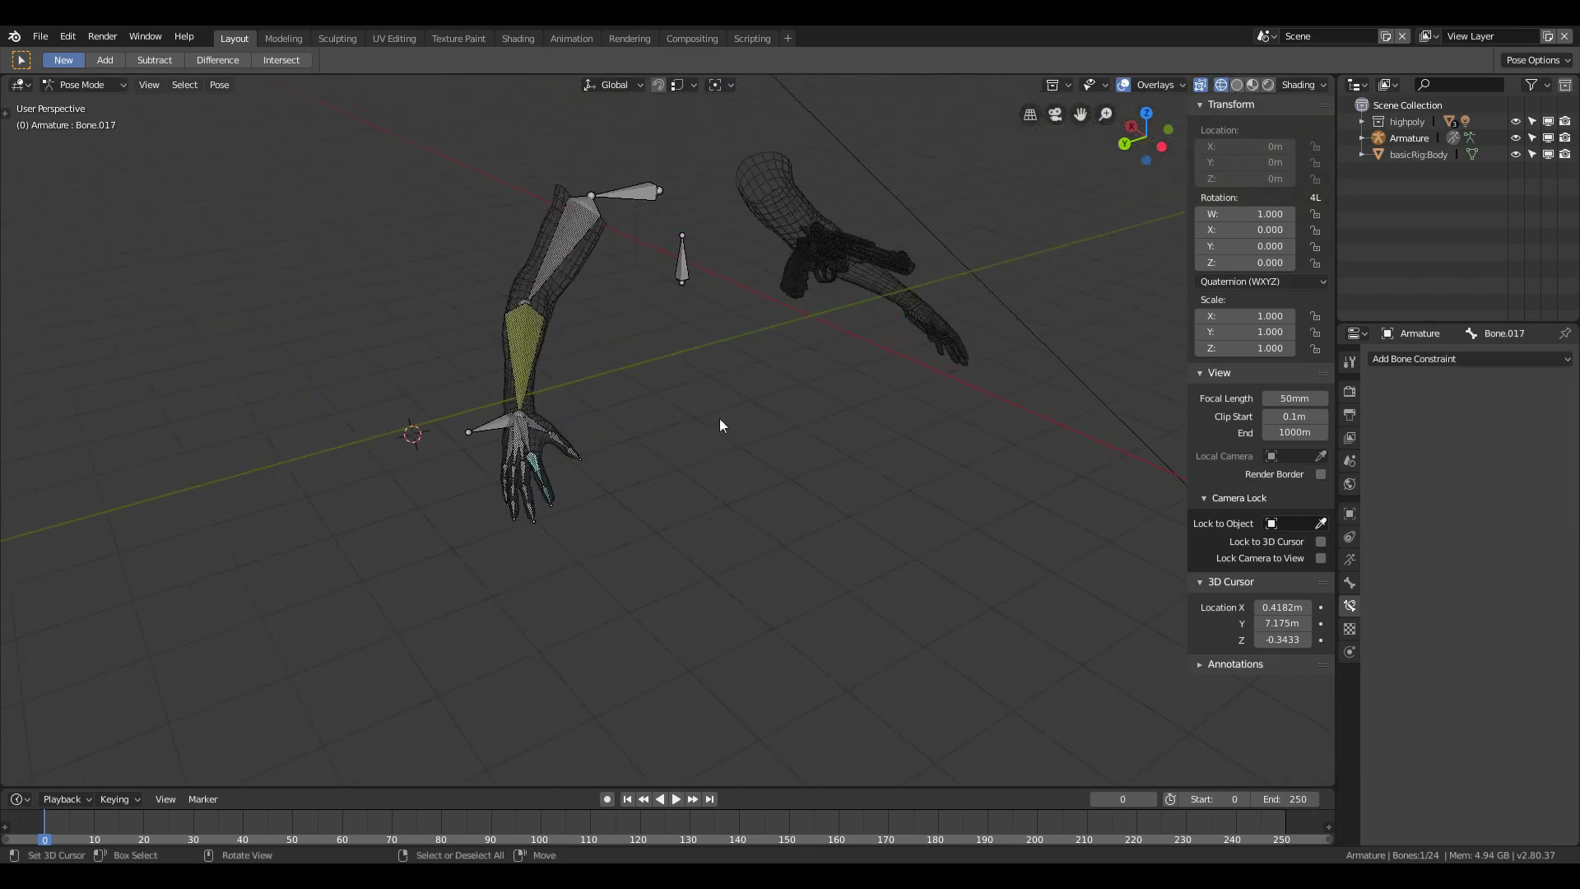
Step: Set an orthographic left-side view and select all bones in Edit Mode
{"action": "key", "text": "KP_4"}
{"action": "key", "text": "KP_4"}
{"action": "key", "text": "KP_5"}
{"action": "key", "text": "ctrl+KP_3"}
{"action": "key", "text": "KP_Decimal"}
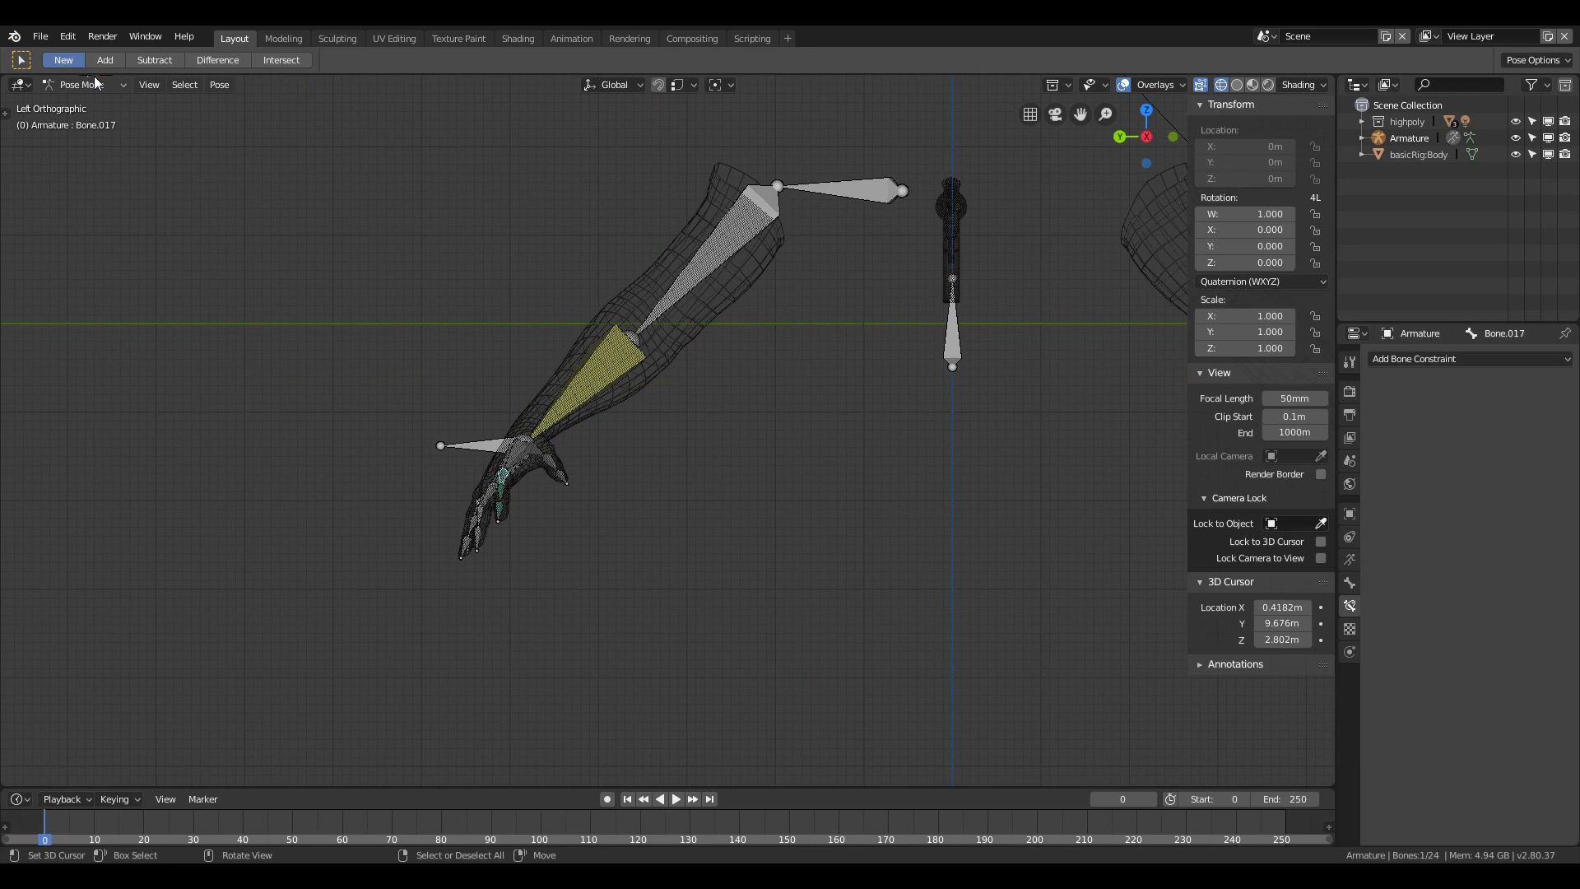
{"action": "key", "text": "Tab"}
{"action": "scroll", "coordinate": [342, 205], "scroll_direction": "down", "scroll_amount": 3}
{"action": "key", "text": "a"}
{"action": "middle_click_drag", "start_coordinate": [631, 478], "coordinate": [503, 540], "text": "shift"}
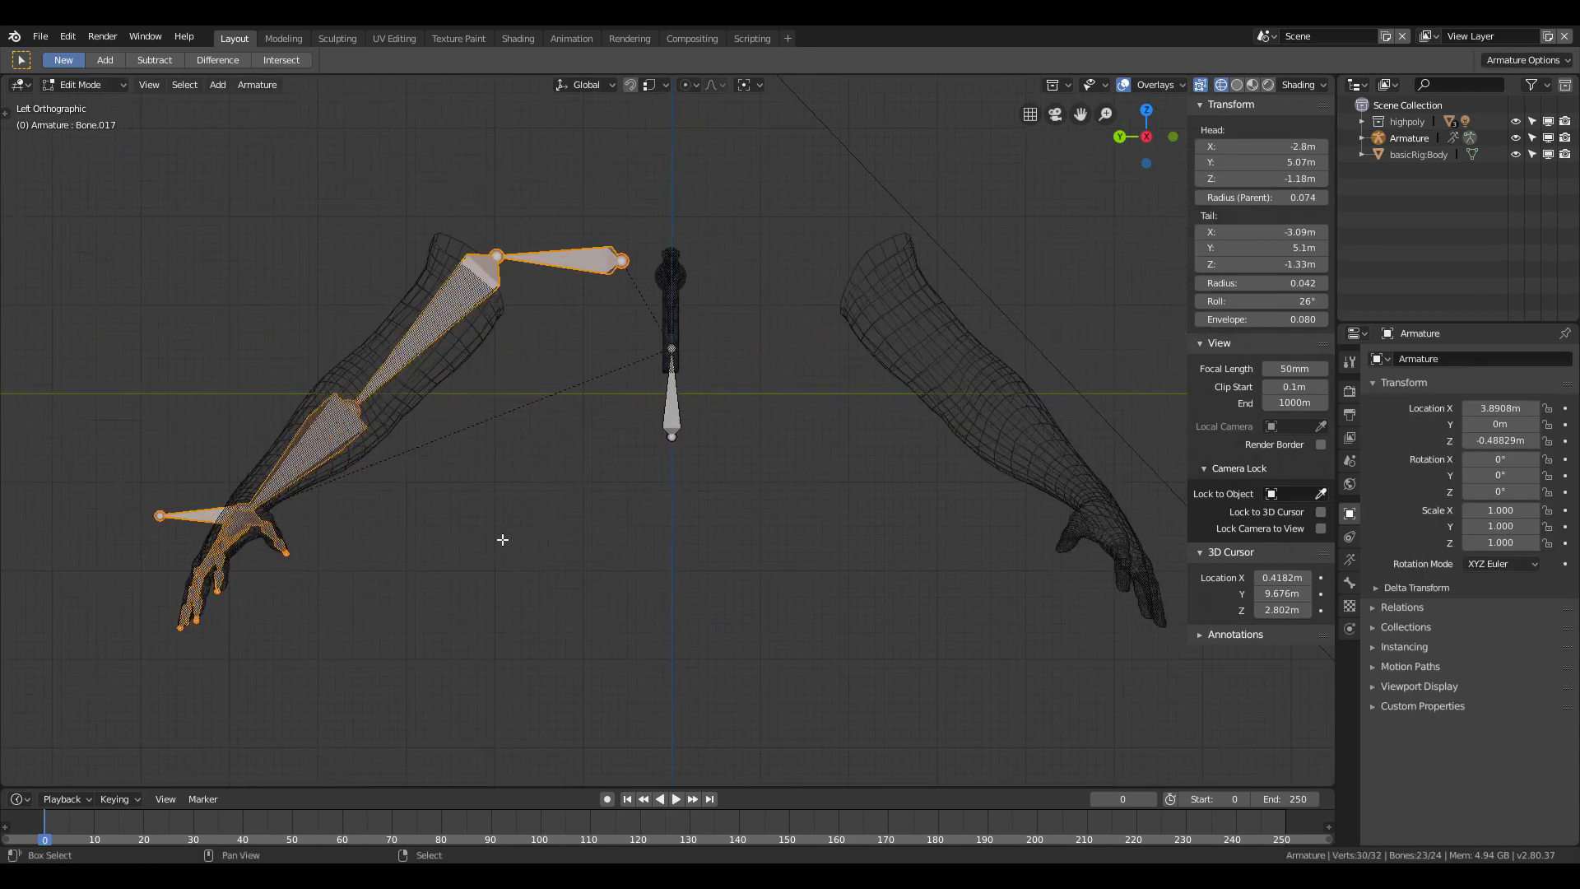
Step: Duplicate the arm bones, mirror them along Y, and move them onto the right arm
{"action": "key", "text": "shift+d"}
{"action": "right_click", "coordinate": [834, 545]}
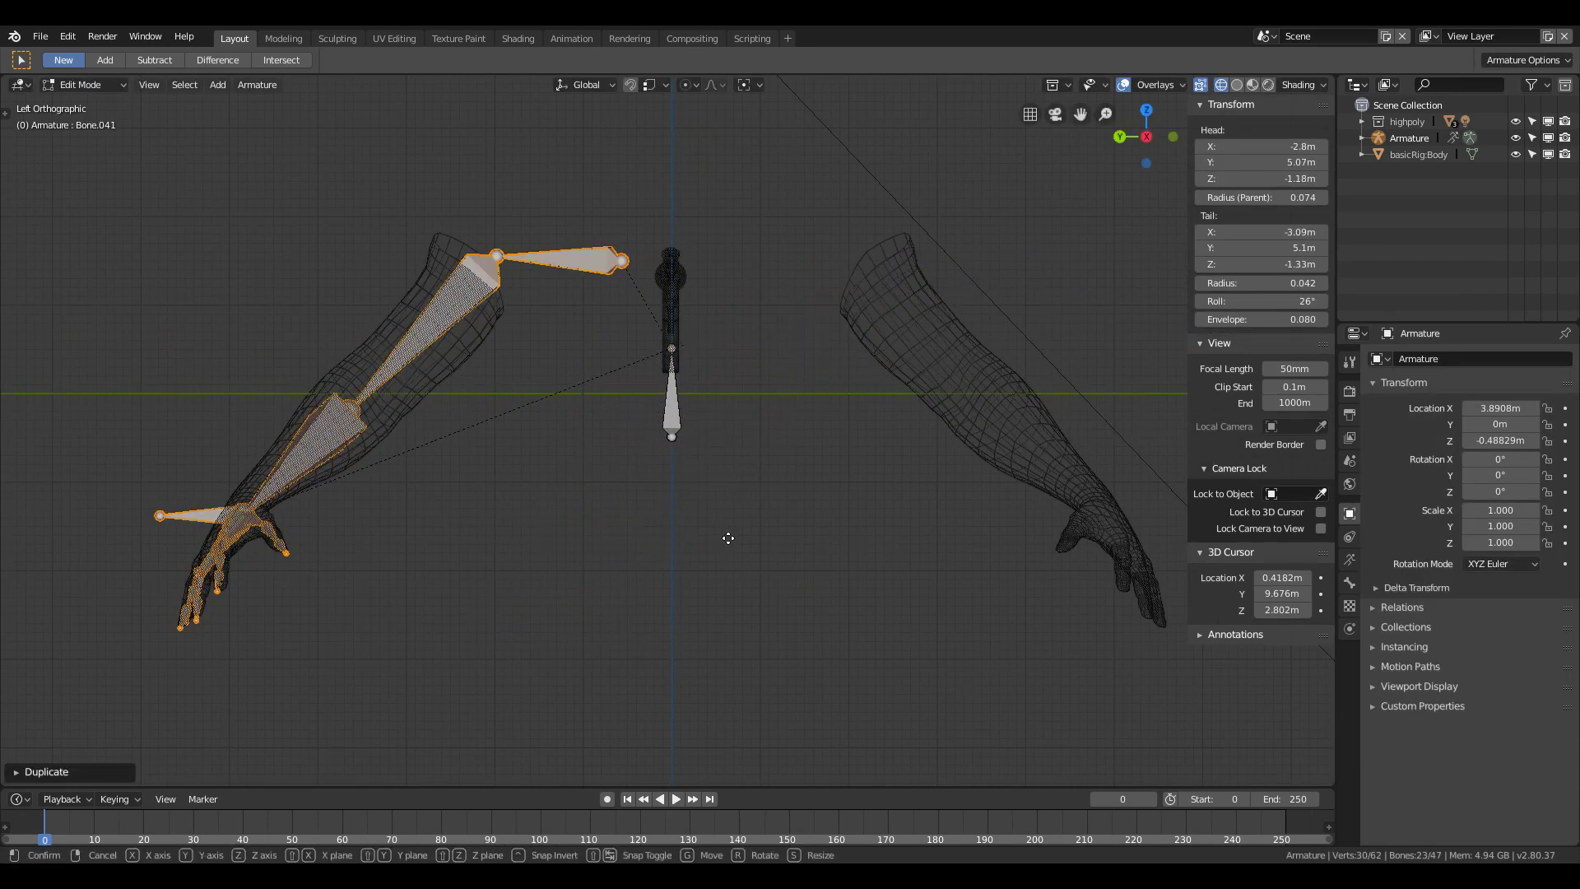
{"action": "key", "text": "y"}
{"action": "key", "text": "Return"}
{"action": "key", "text": "ctrl+m"}
{"action": "key", "text": "y"}
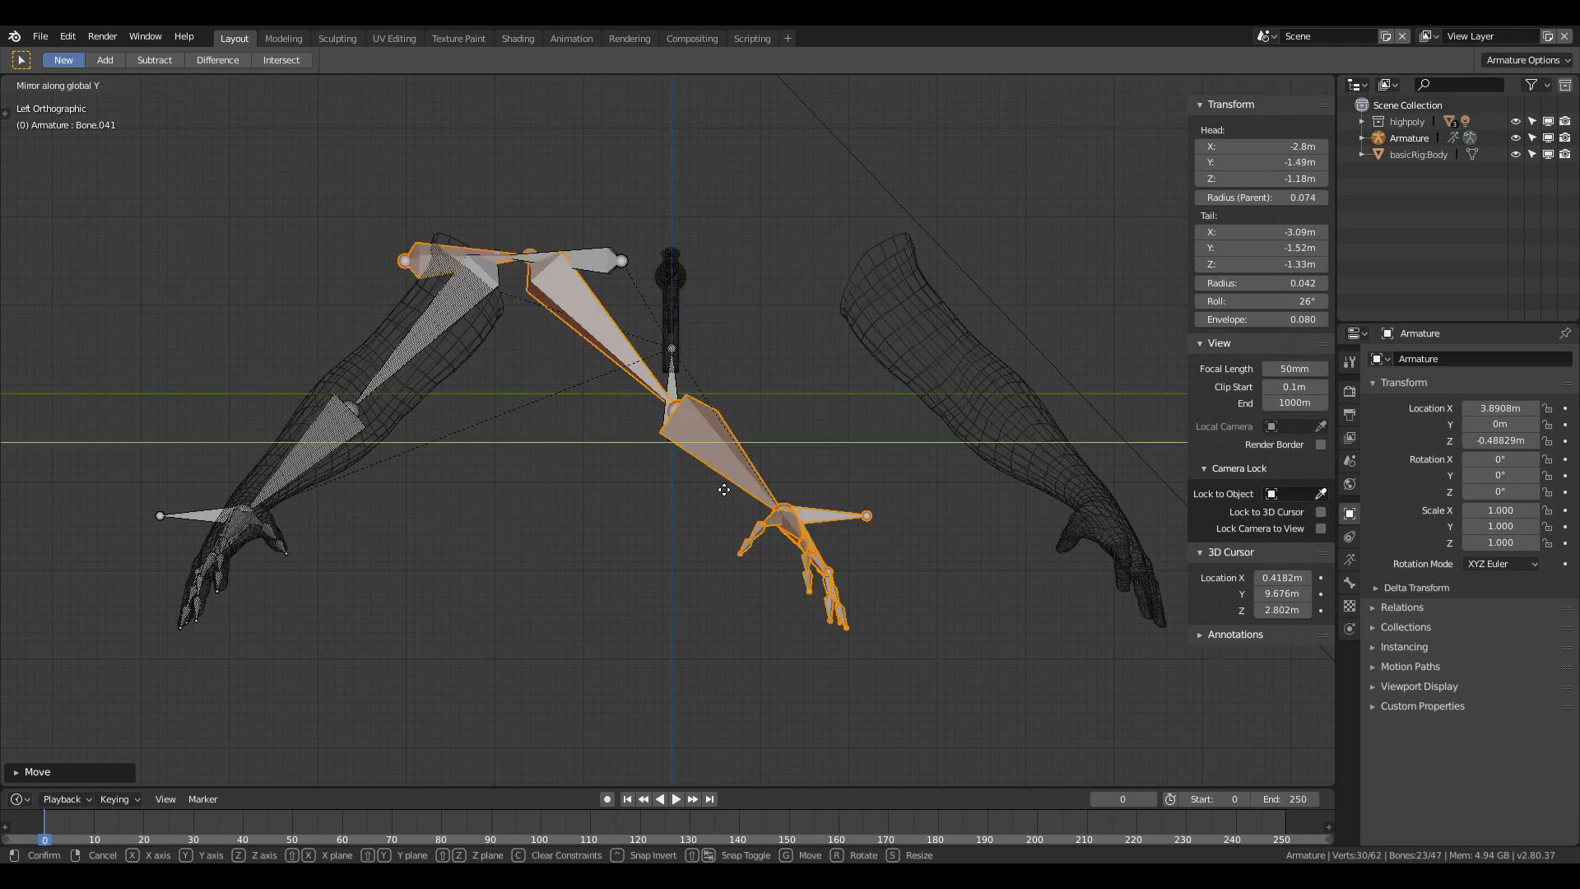
{"action": "key", "text": "Return"}
{"action": "key", "text": "g"}
{"action": "key", "text": "y"}
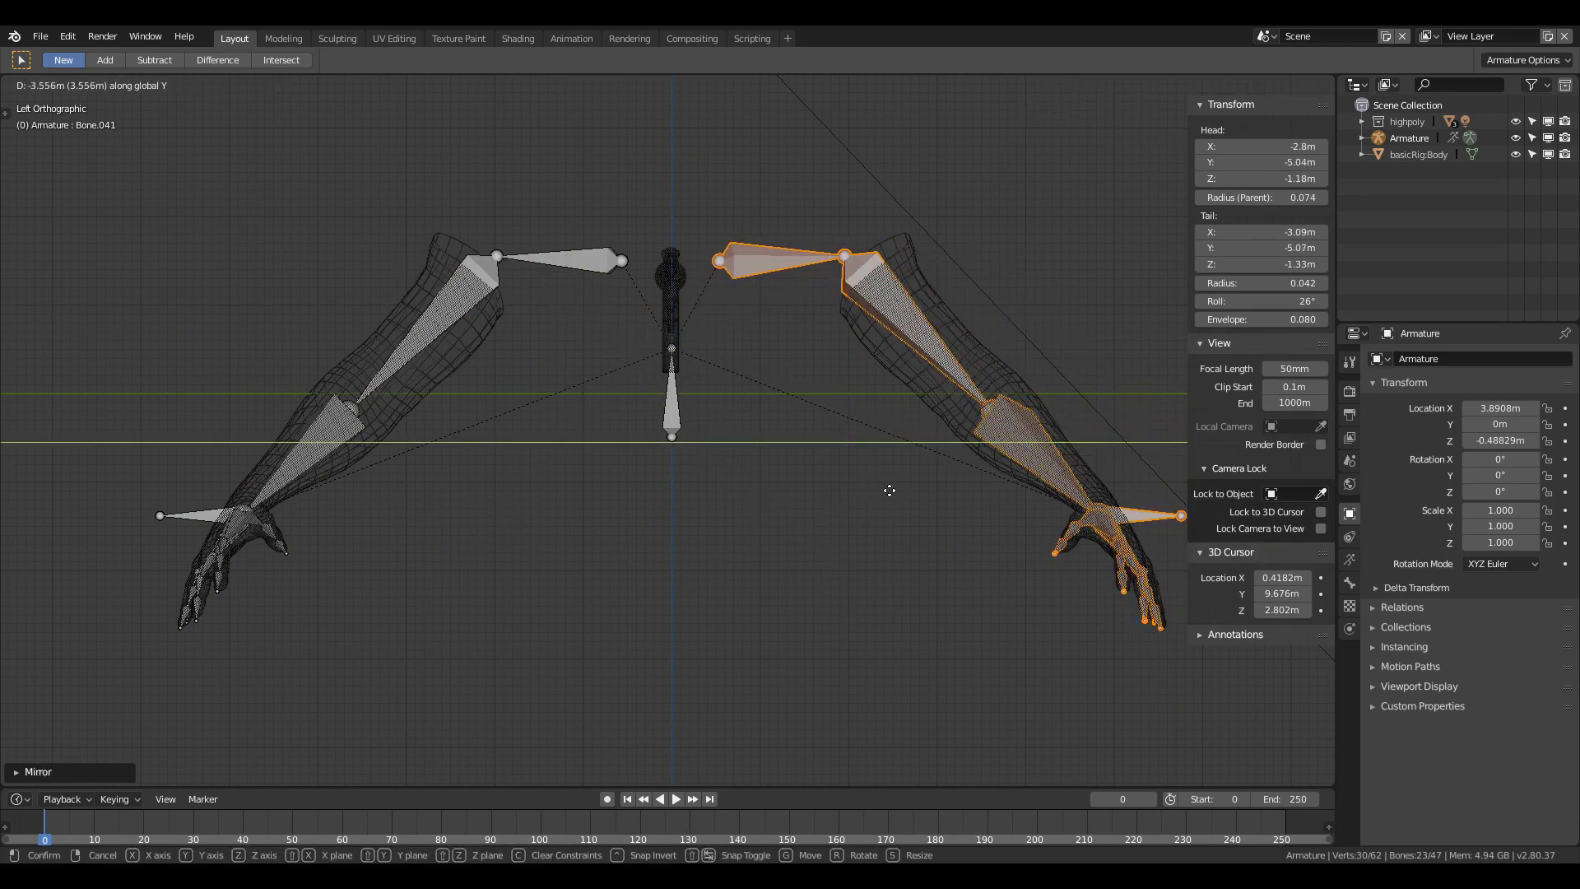
{"action": "key", "text": "Return"}
Step: Parent the arm mesh to the armature With Automatic Weights
{"action": "key", "text": "shift+z"}
{"action": "key", "text": "Tab"}
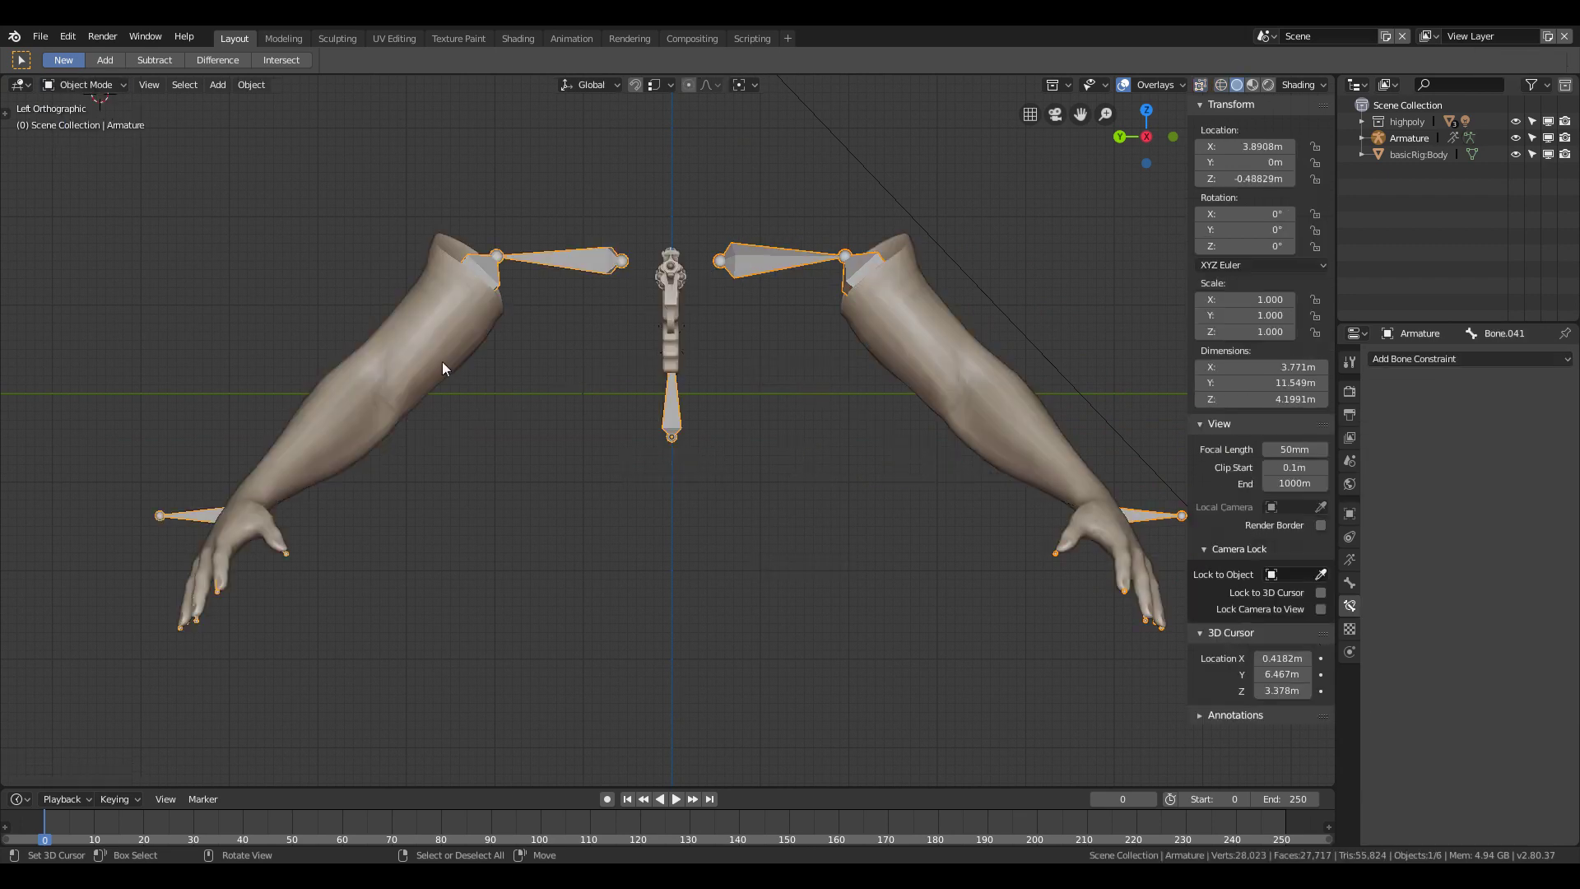
{"action": "left_click", "coordinate": [442, 361]}
{"action": "left_click", "coordinate": [582, 261], "text": "shift"}
{"action": "key", "text": "ctrl+p"}
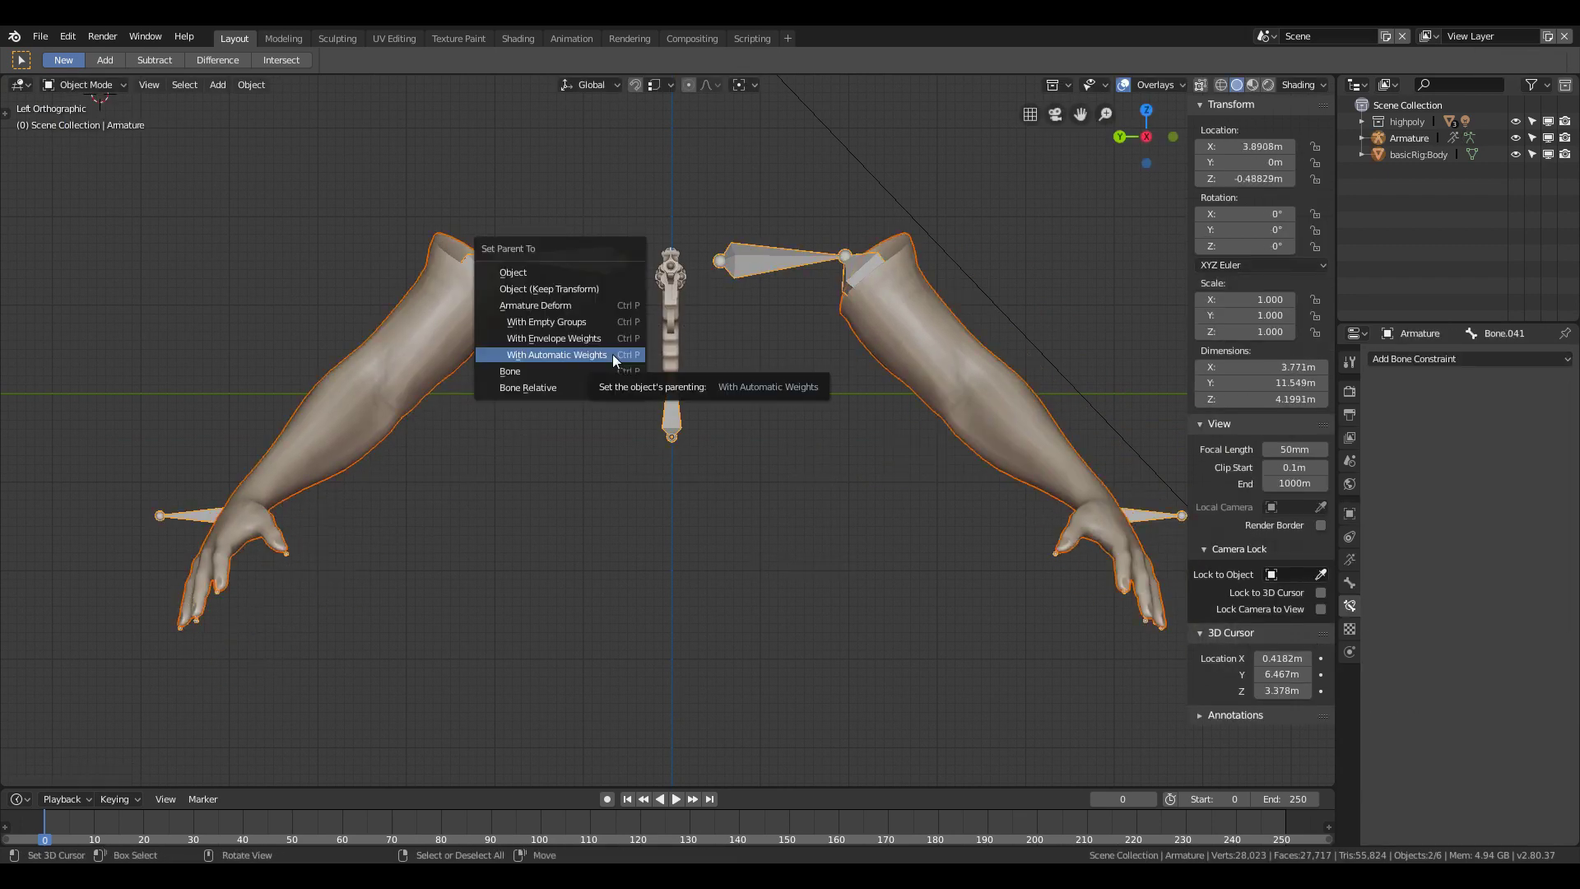
{"action": "left_click", "coordinate": [612, 355]}
Step: Select only the arm mesh and inspect its modifiers
{"action": "middle_click_drag", "start_coordinate": [391, 384], "coordinate": [508, 422]}
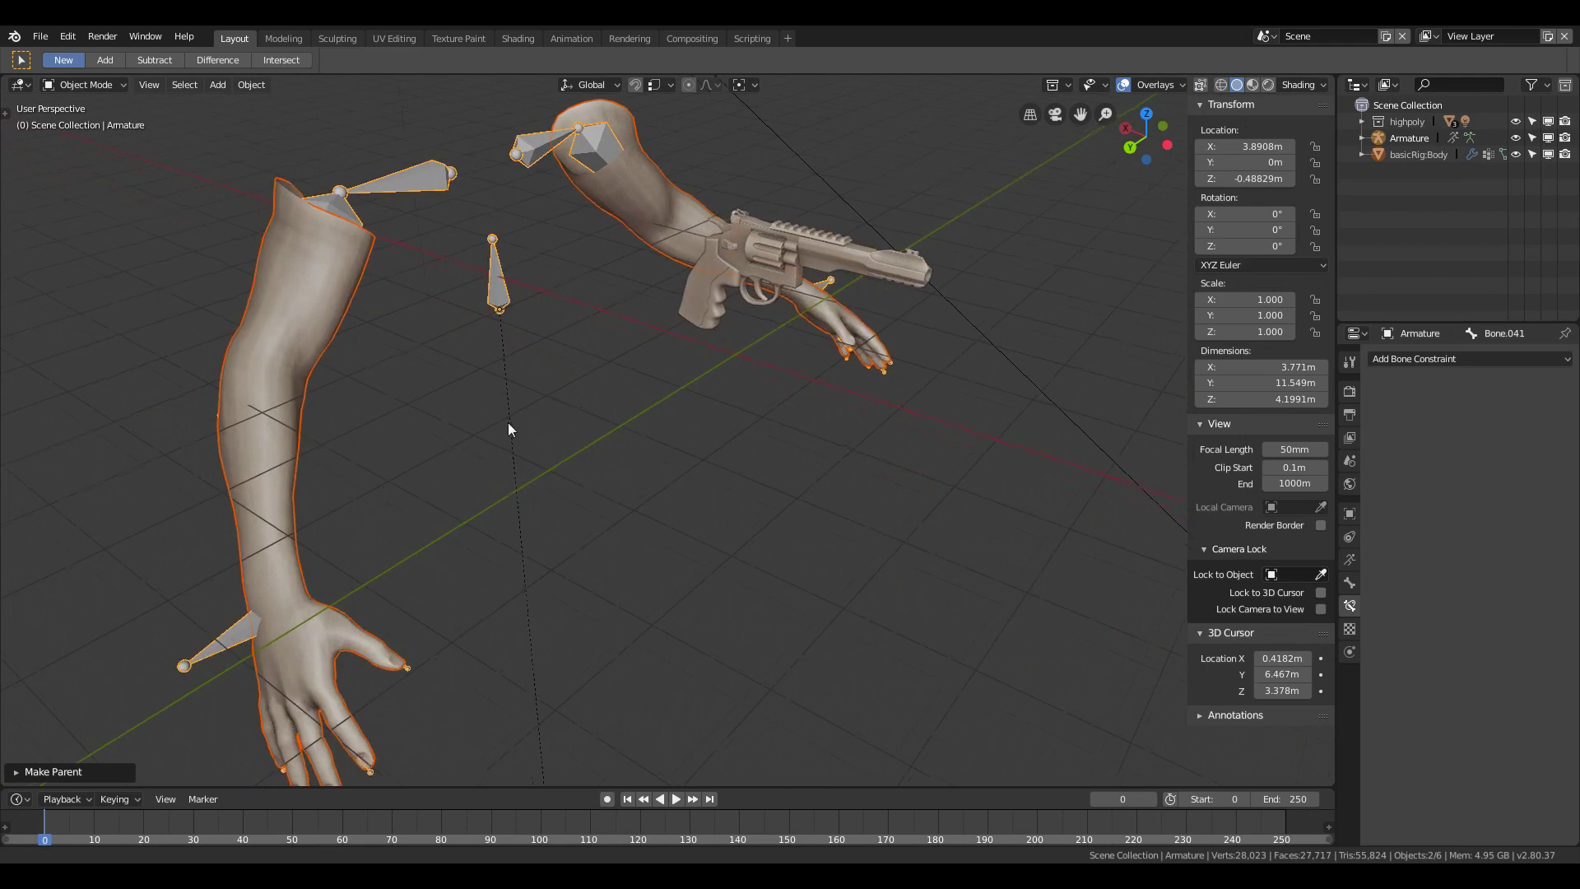
{"action": "left_click", "coordinate": [99, 81]}
{"action": "left_click", "coordinate": [367, 272]}
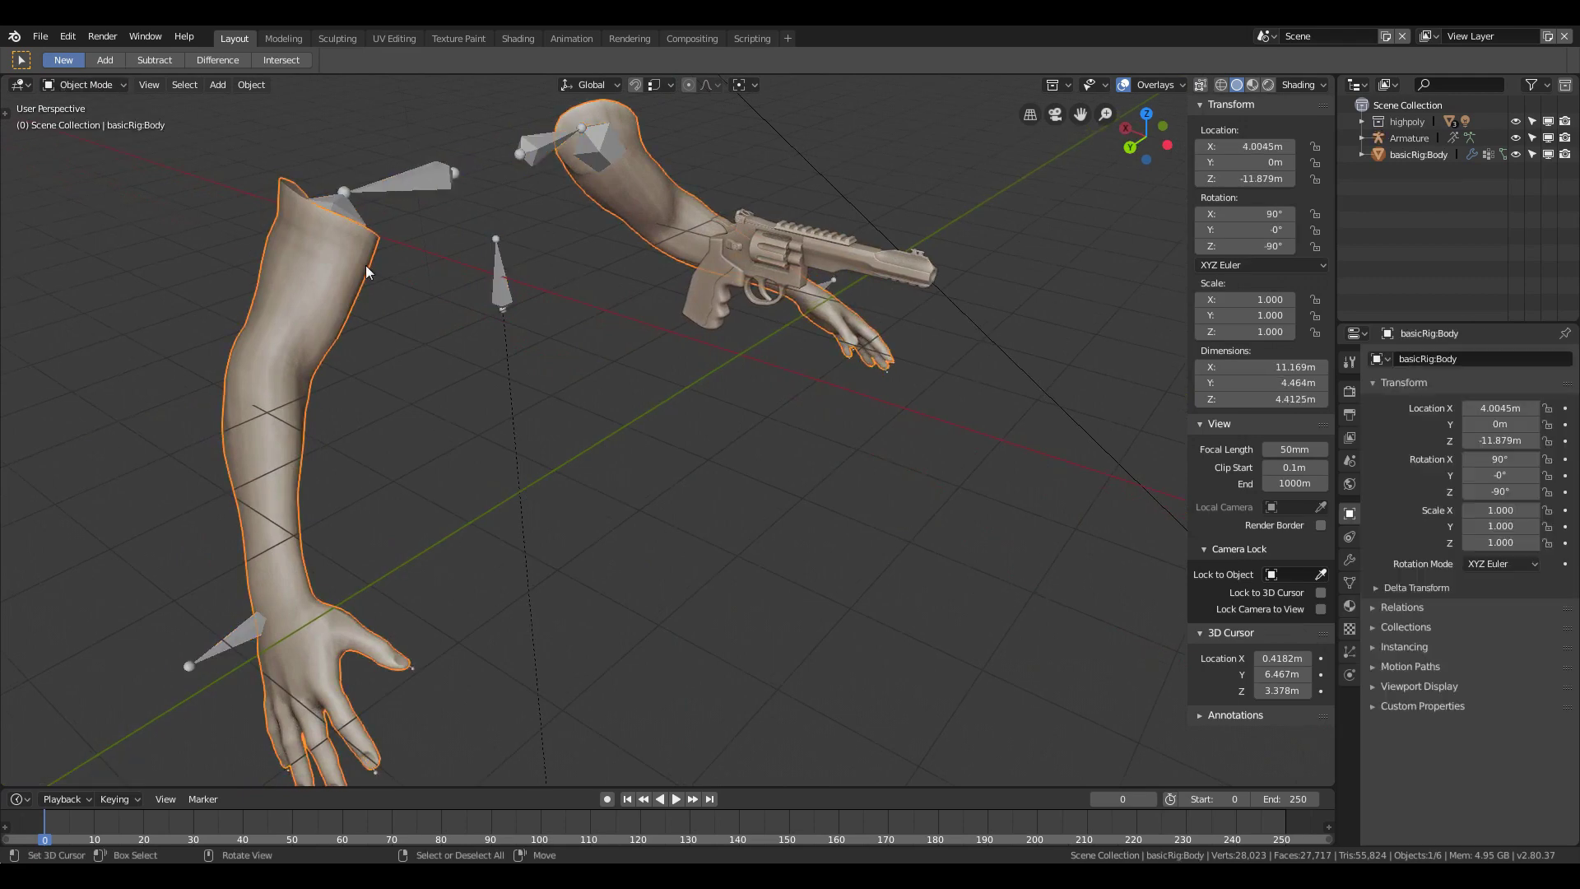
{"action": "left_click", "coordinate": [1350, 560]}
{"action": "key", "text": "n"}
{"action": "middle_click_drag", "start_coordinate": [1297, 568], "coordinate": [688, 494]}
{"action": "left_click", "coordinate": [82, 86]}
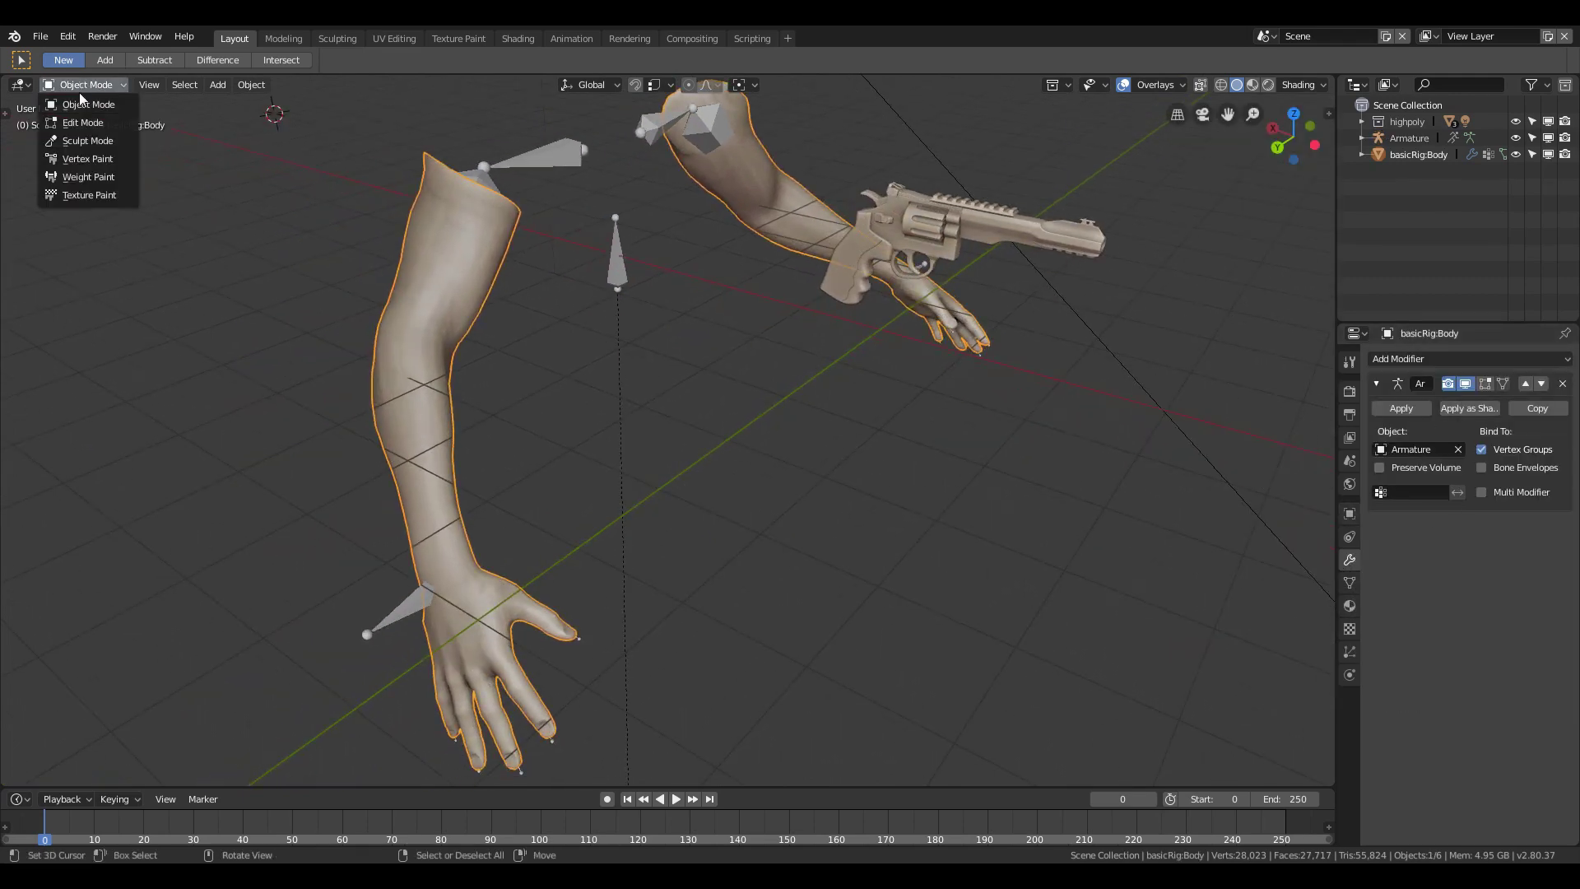
{"action": "left_click", "coordinate": [516, 150]}
{"action": "key", "text": "ctrl+Tab"}
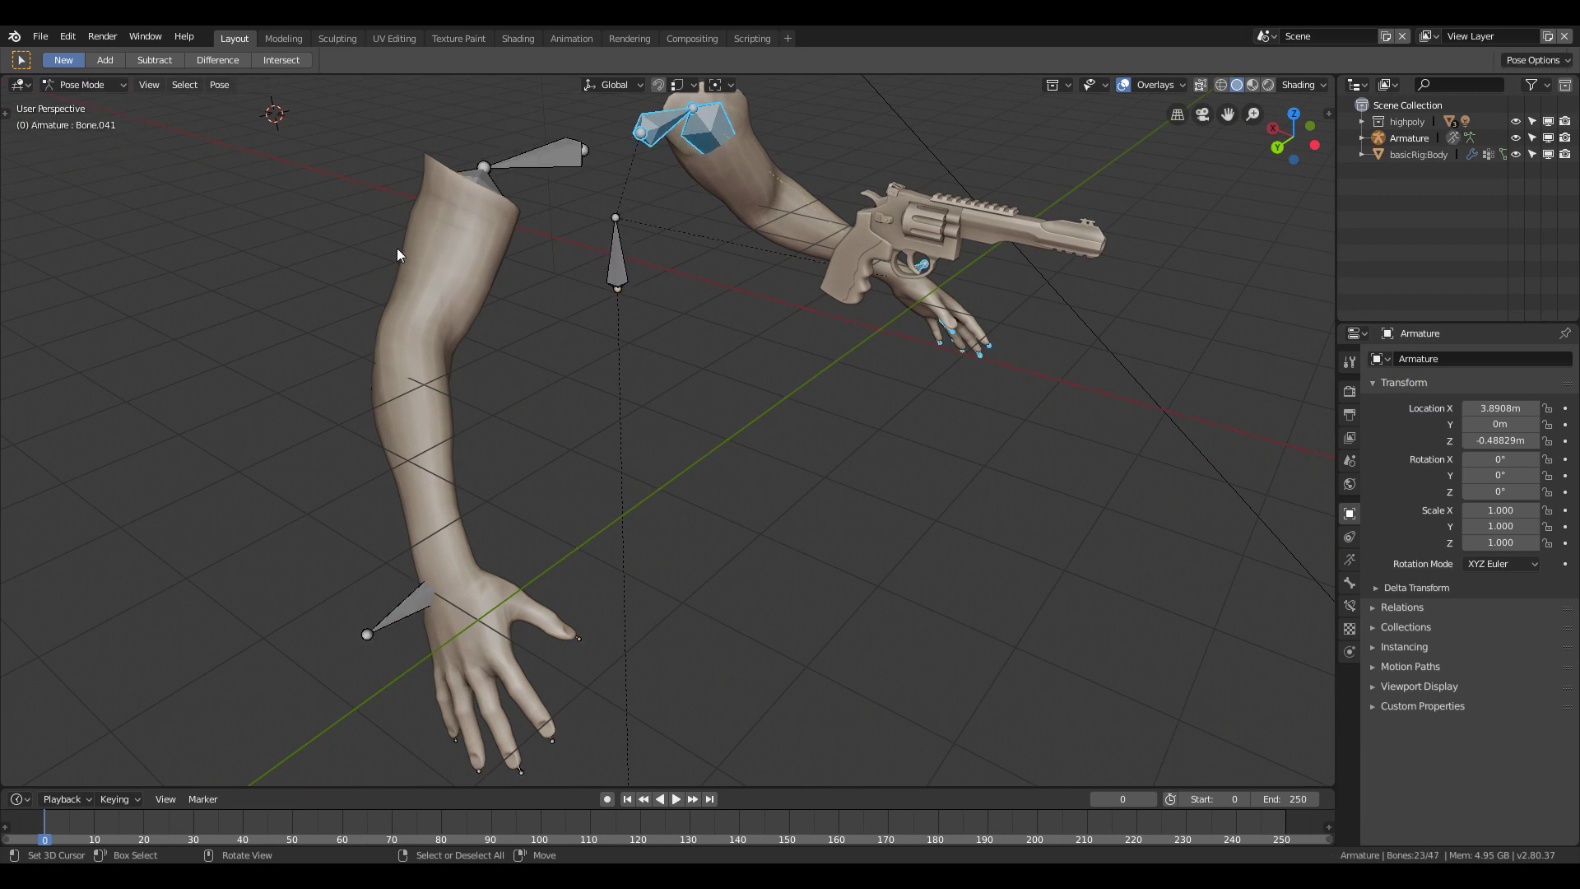
{"action": "middle_click_drag", "start_coordinate": [396, 247], "coordinate": [520, 572]}
{"action": "left_click", "coordinate": [337, 523]}
{"action": "key", "text": "g"}
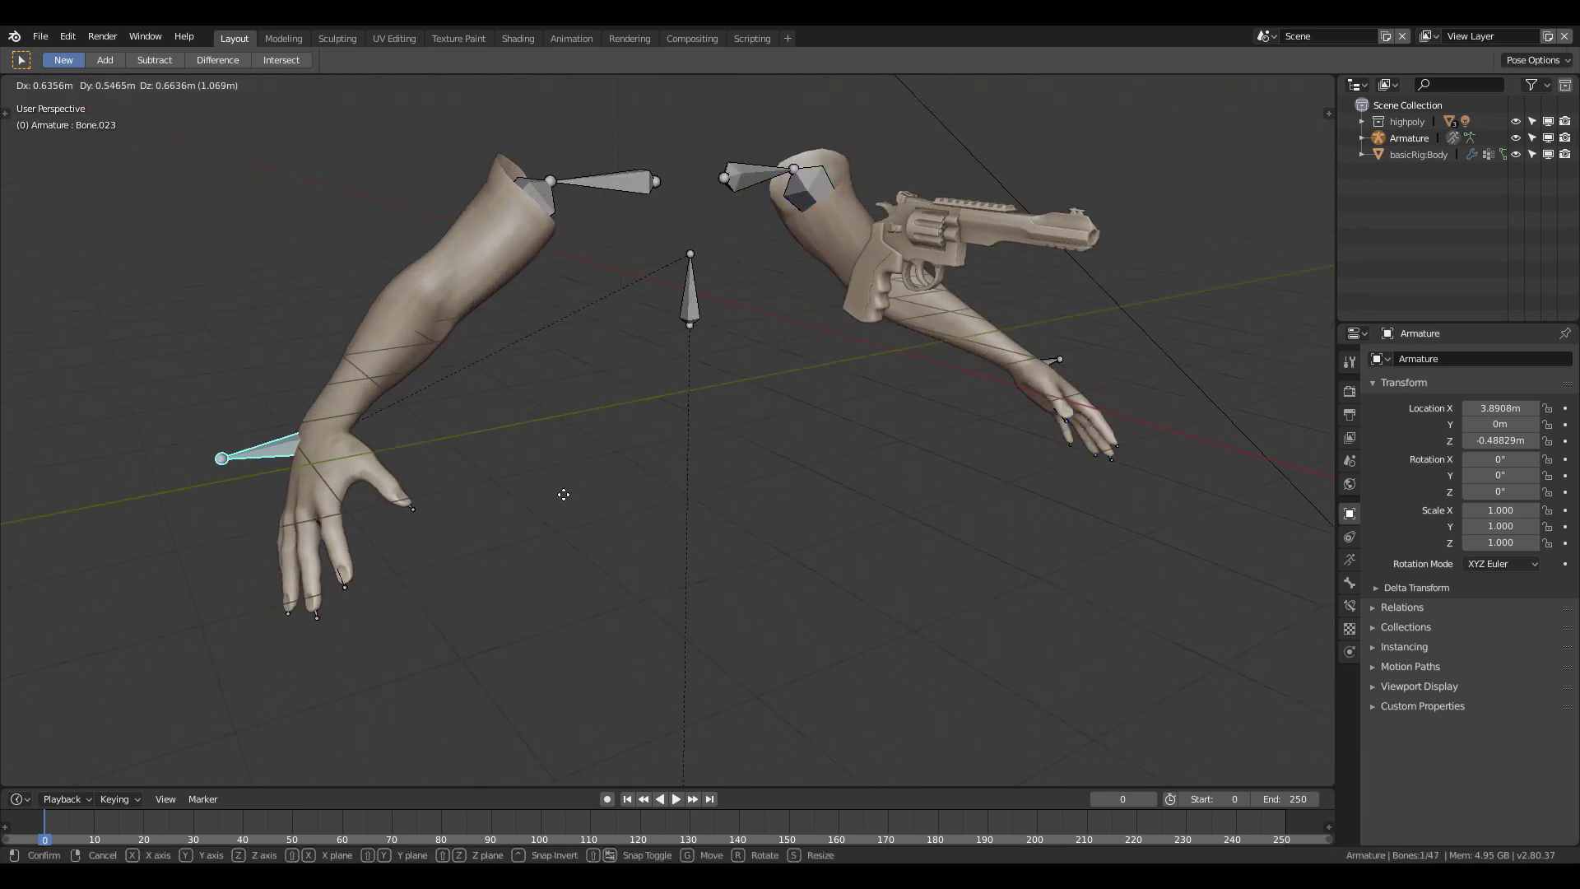
{"action": "key", "text": "Escape"}
{"action": "left_click", "coordinate": [1058, 359]}
{"action": "key", "text": "g"}
{"action": "key", "text": "Escape"}
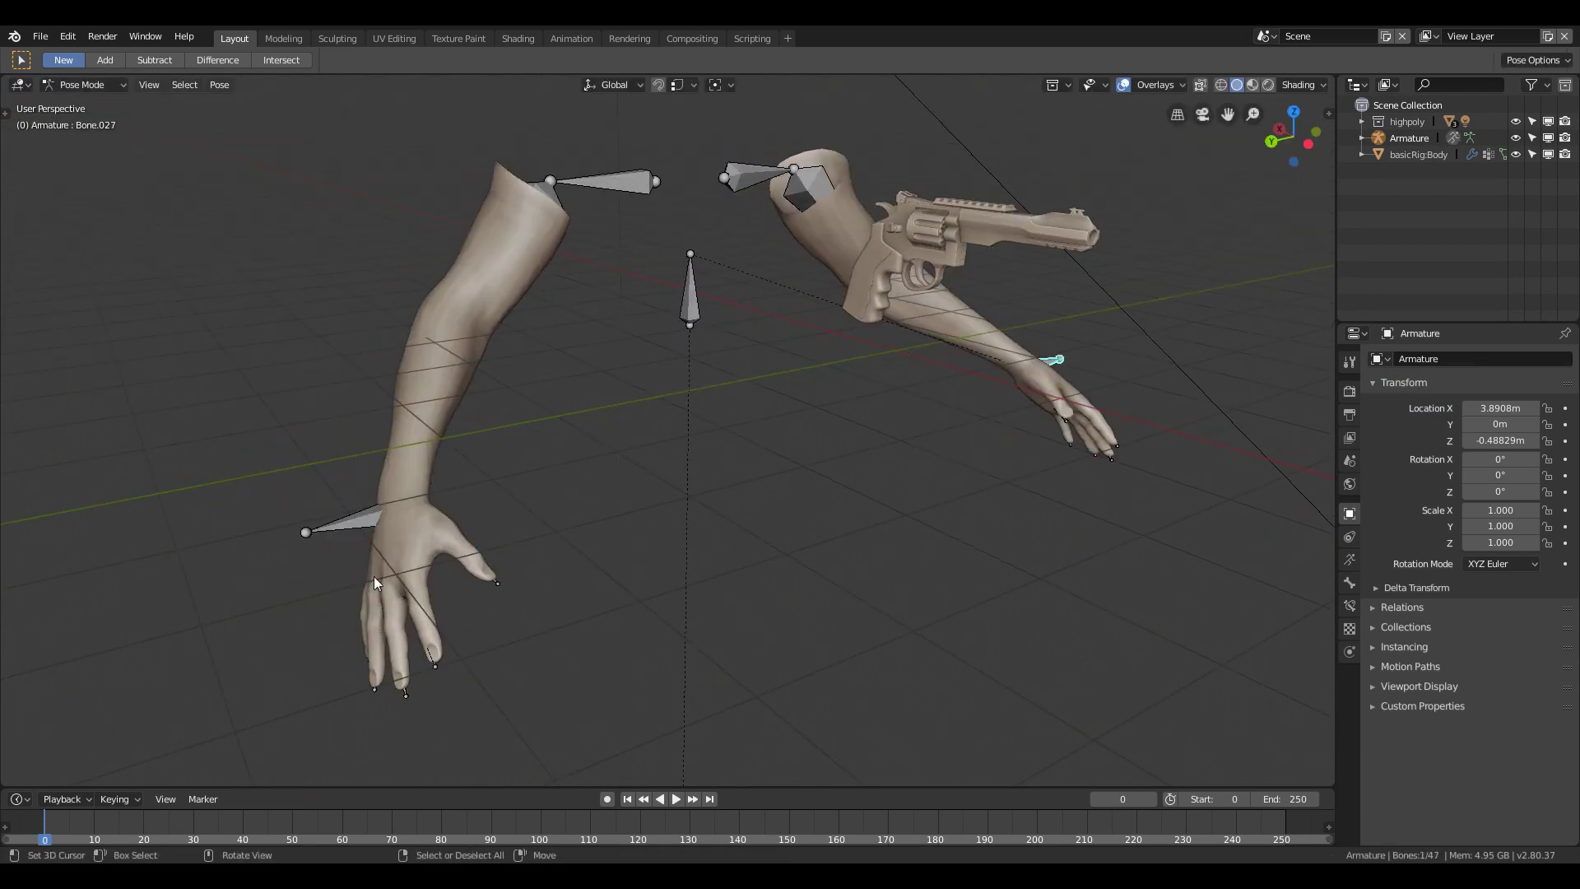
{"action": "left_click", "coordinate": [306, 531]}
{"action": "key", "text": "g"}
{"action": "key", "text": "Escape"}
{"action": "left_click", "coordinate": [1057, 359]}
{"action": "key", "text": "g"}
{"action": "key", "text": "Escape"}
{"action": "left_click", "coordinate": [605, 182]}
{"action": "key", "text": "g"}
{"action": "key", "text": "Escape"}
{"action": "left_click", "coordinate": [690, 290]}
{"action": "left_click", "coordinate": [605, 181]}
{"action": "key", "text": "g"}
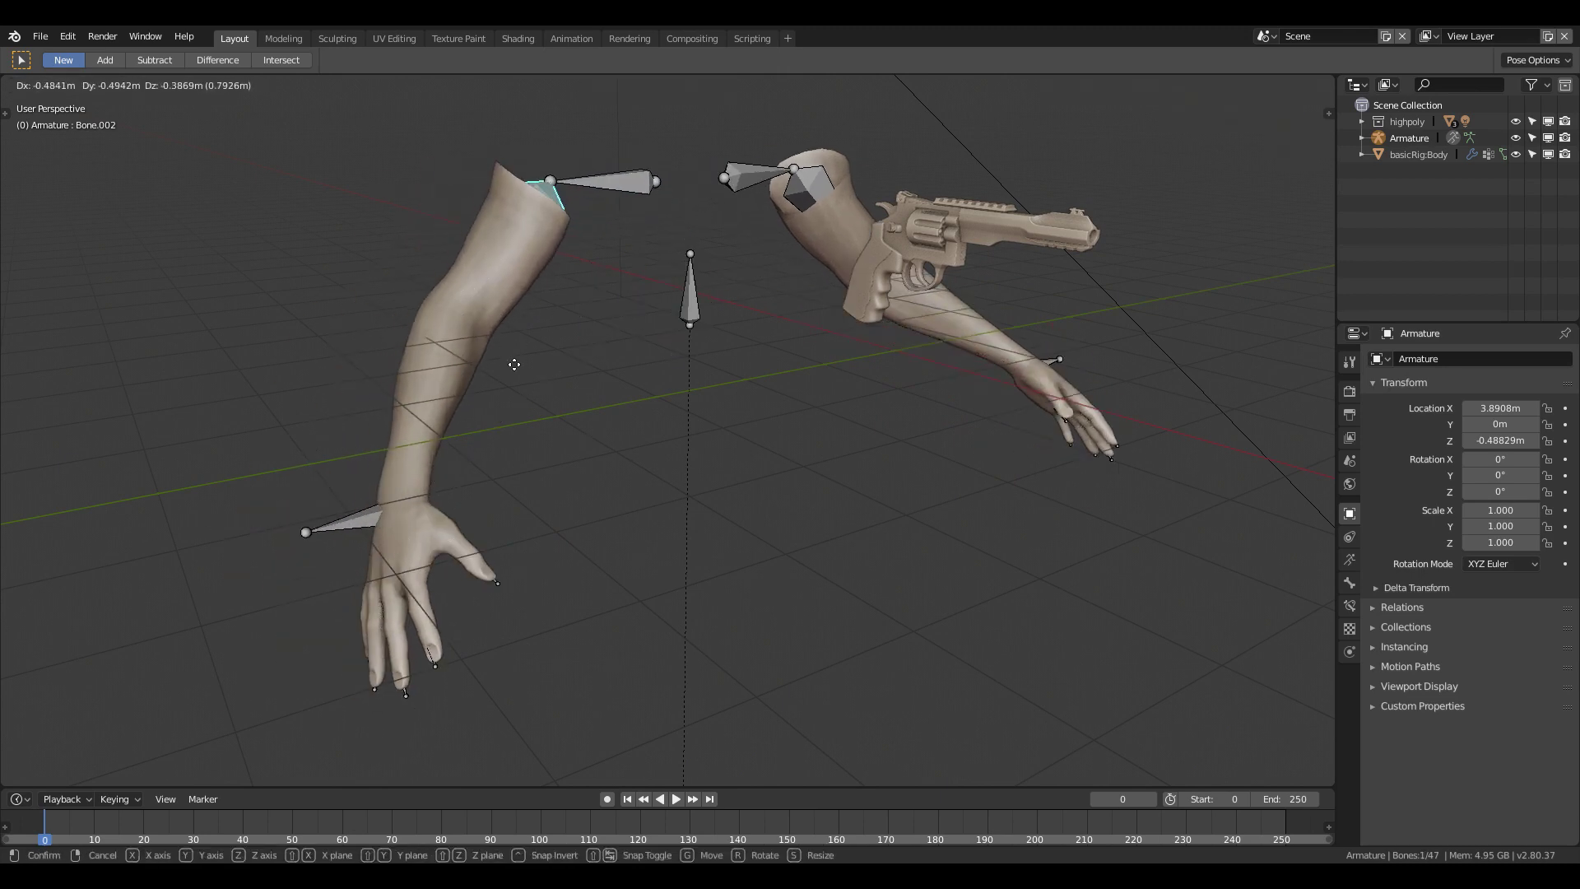
{"action": "key", "text": "Escape"}
{"action": "middle_click", "coordinate": [411, 530], "text": "alt"}
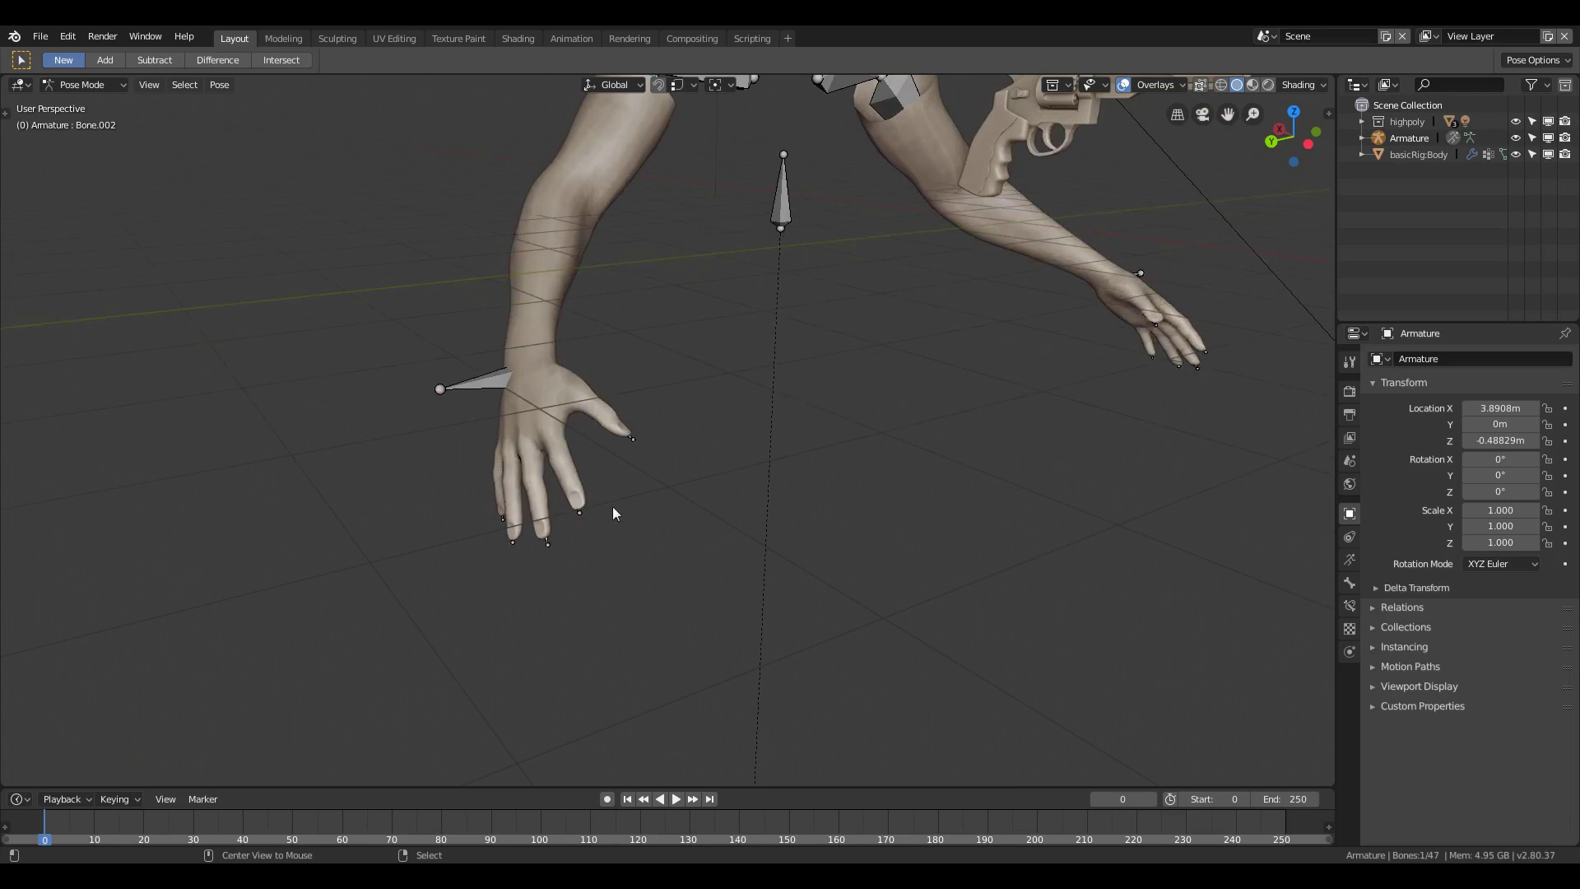
{"action": "middle_click_drag", "start_coordinate": [612, 511], "coordinate": [395, 544]}
{"action": "scroll", "coordinate": [563, 378], "scroll_direction": "up", "scroll_amount": 3}
{"action": "key", "text": "alt+z"}
{"action": "left_click", "coordinate": [535, 428]}
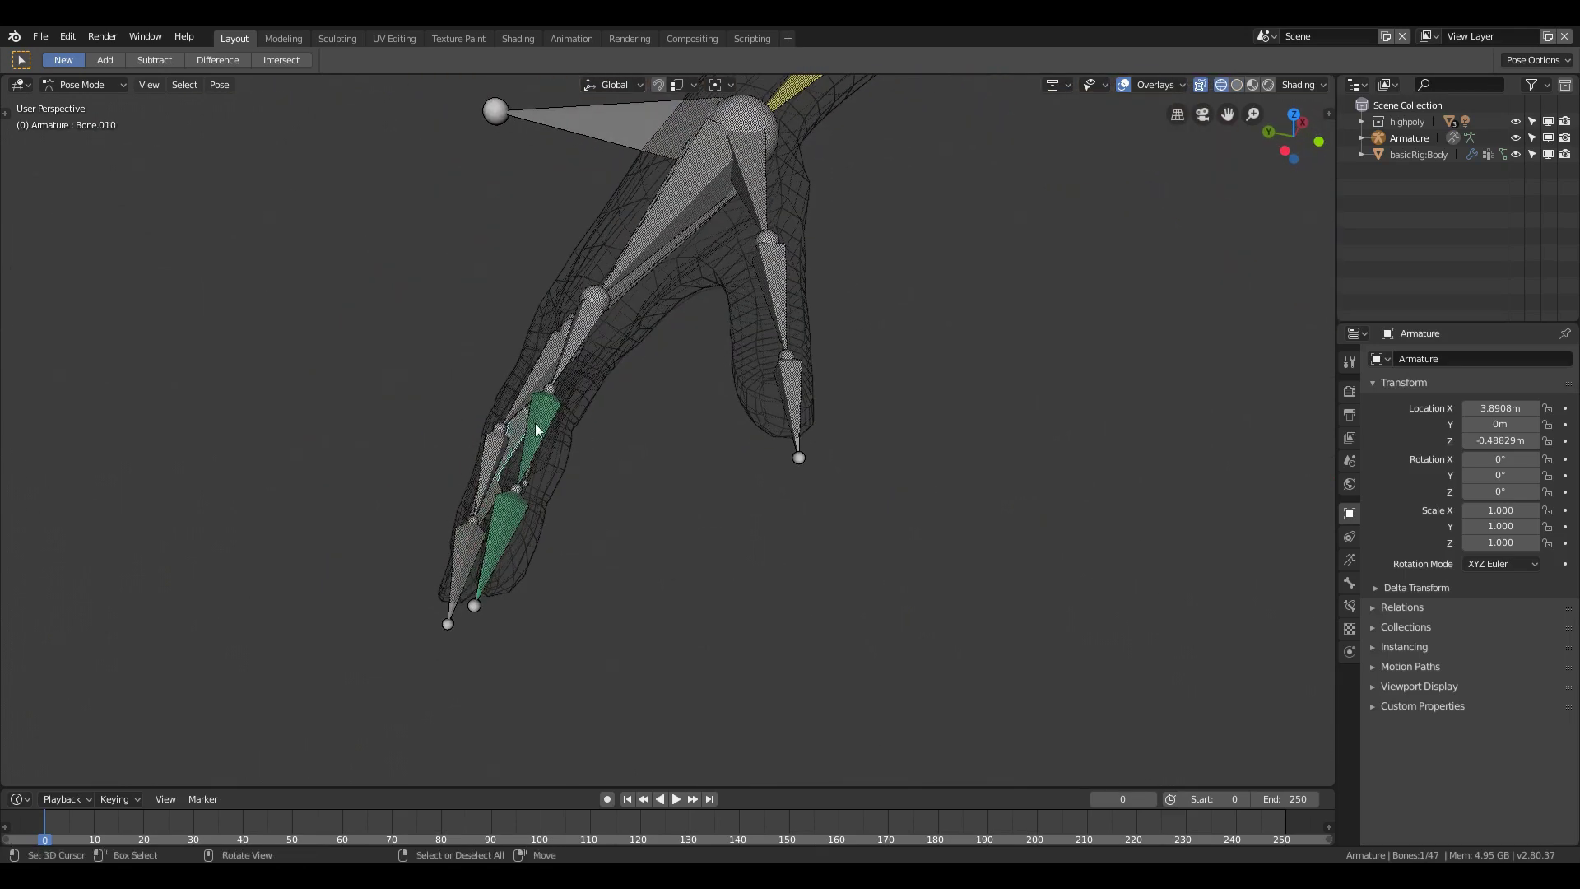
{"action": "key", "text": "alt+z"}
{"action": "key", "text": "alt+z"}
{"action": "left_click", "coordinate": [531, 427]}
{"action": "key", "text": "alt+z"}
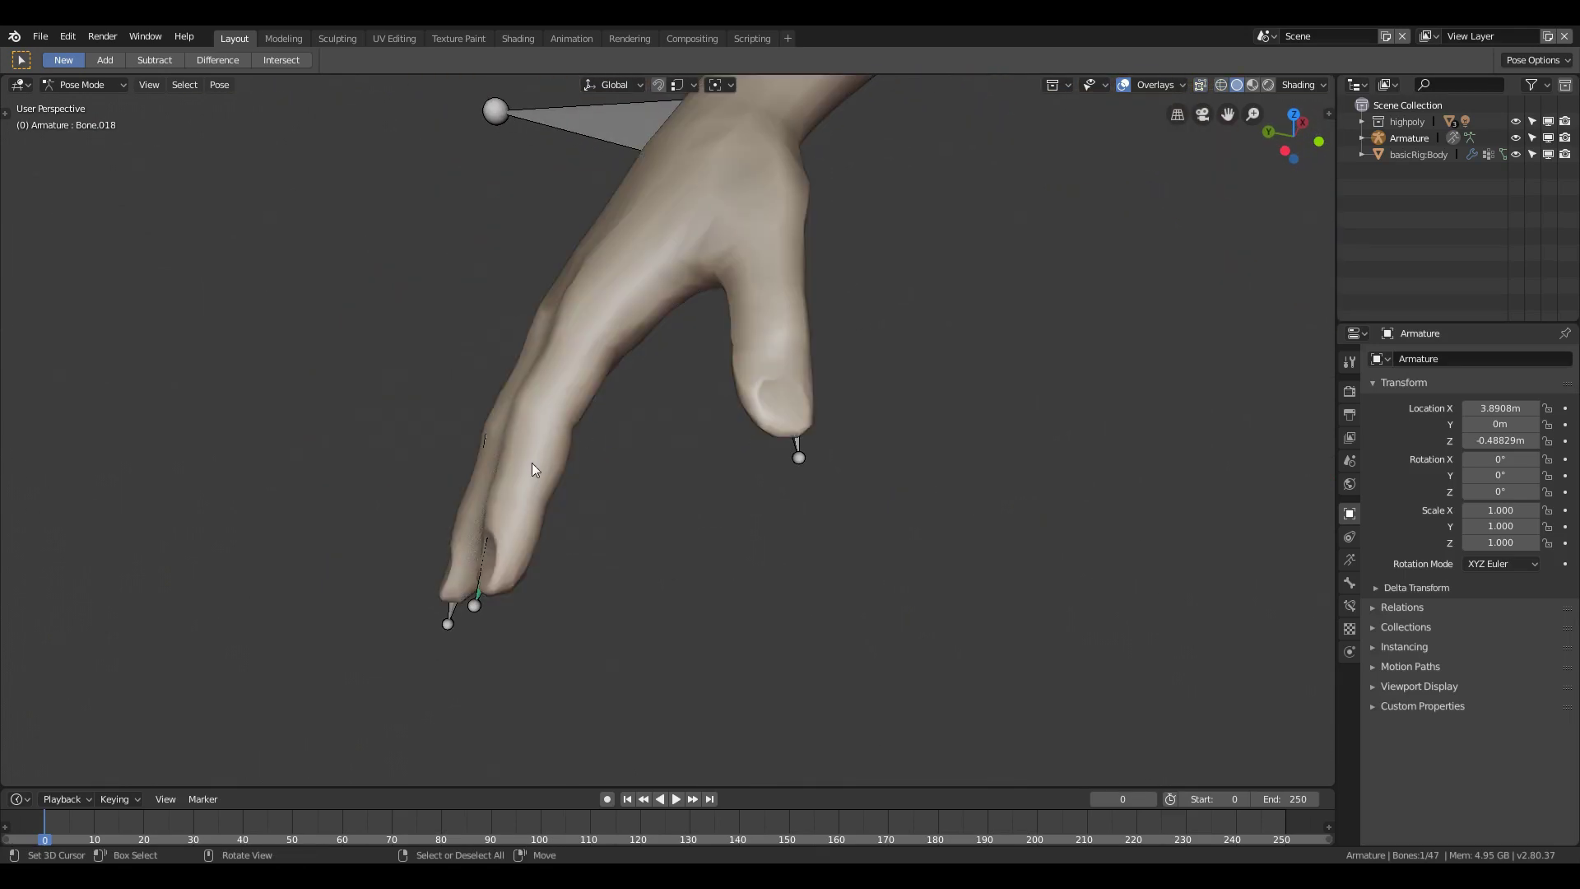
{"action": "key", "text": "r"}
{"action": "key", "text": "Escape"}
{"action": "mouse_move", "coordinate": [556, 404]}
{"action": "middle_mouse_down"}
{"action": "mouse_move", "coordinate": [845, 416]}
{"action": "mouse_move", "coordinate": [730, 462]}
{"action": "middle_mouse_up"}
{"action": "left_click", "coordinate": [846, 416]}
{"action": "key", "text": "r"}
{"action": "key", "text": "r"}
{"action": "left_click", "coordinate": [652, 396]}
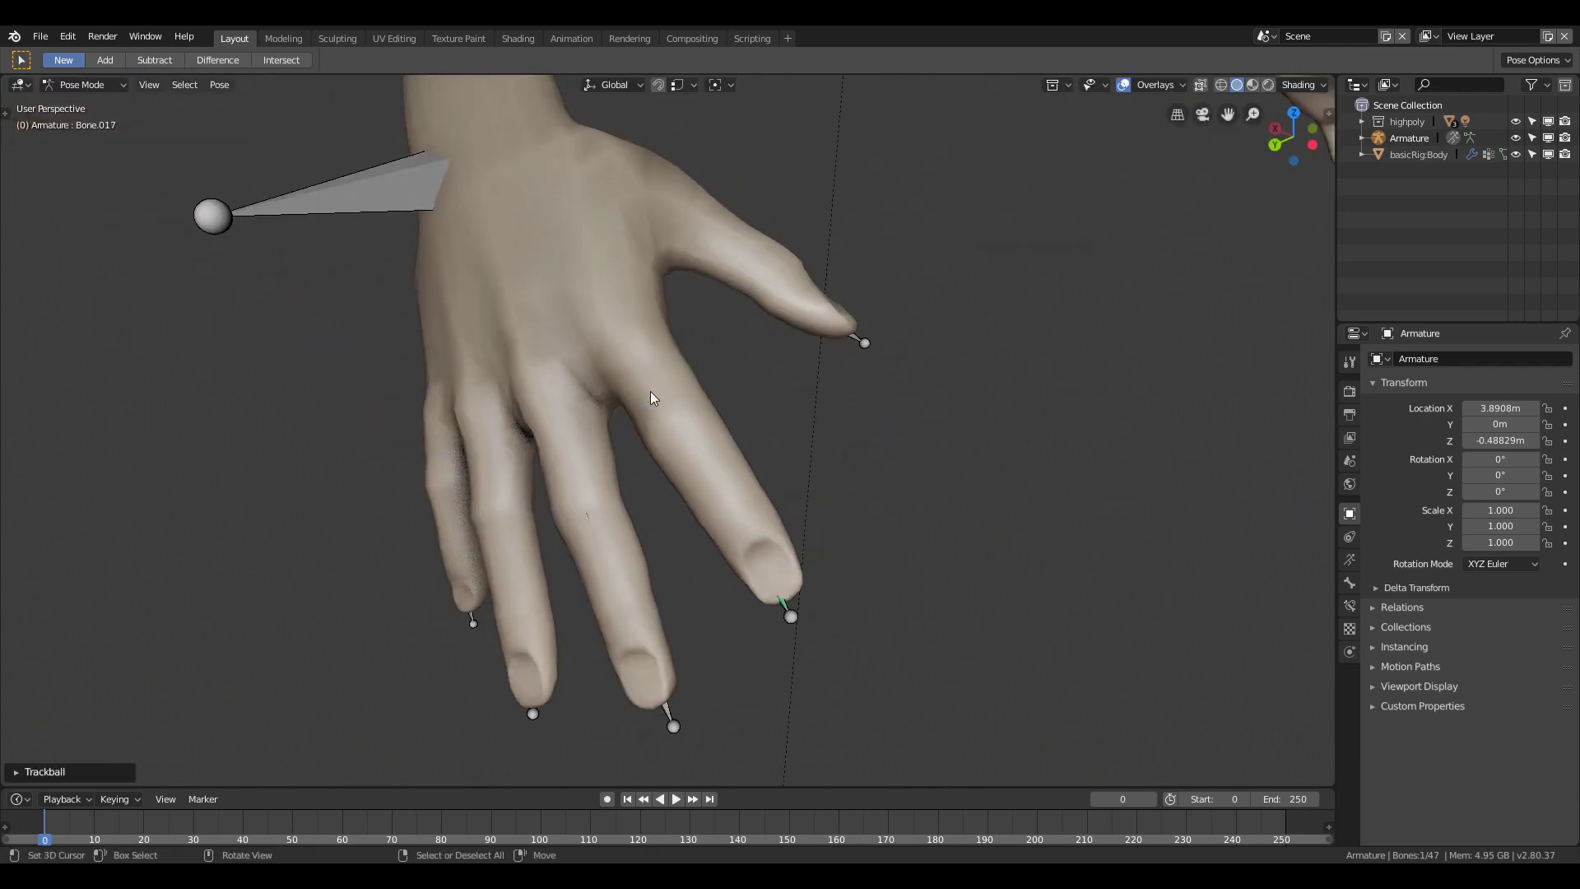
{"action": "mouse_move", "coordinate": [652, 396]}
{"action": "middle_mouse_down"}
{"action": "mouse_move", "coordinate": [534, 563]}
{"action": "mouse_move", "coordinate": [597, 362]}
{"action": "mouse_move", "coordinate": [639, 290]}
{"action": "middle_mouse_up"}
{"action": "key", "text": "alt+z"}
{"action": "key", "text": "alt+z"}
{"action": "left_click", "coordinate": [493, 339]}
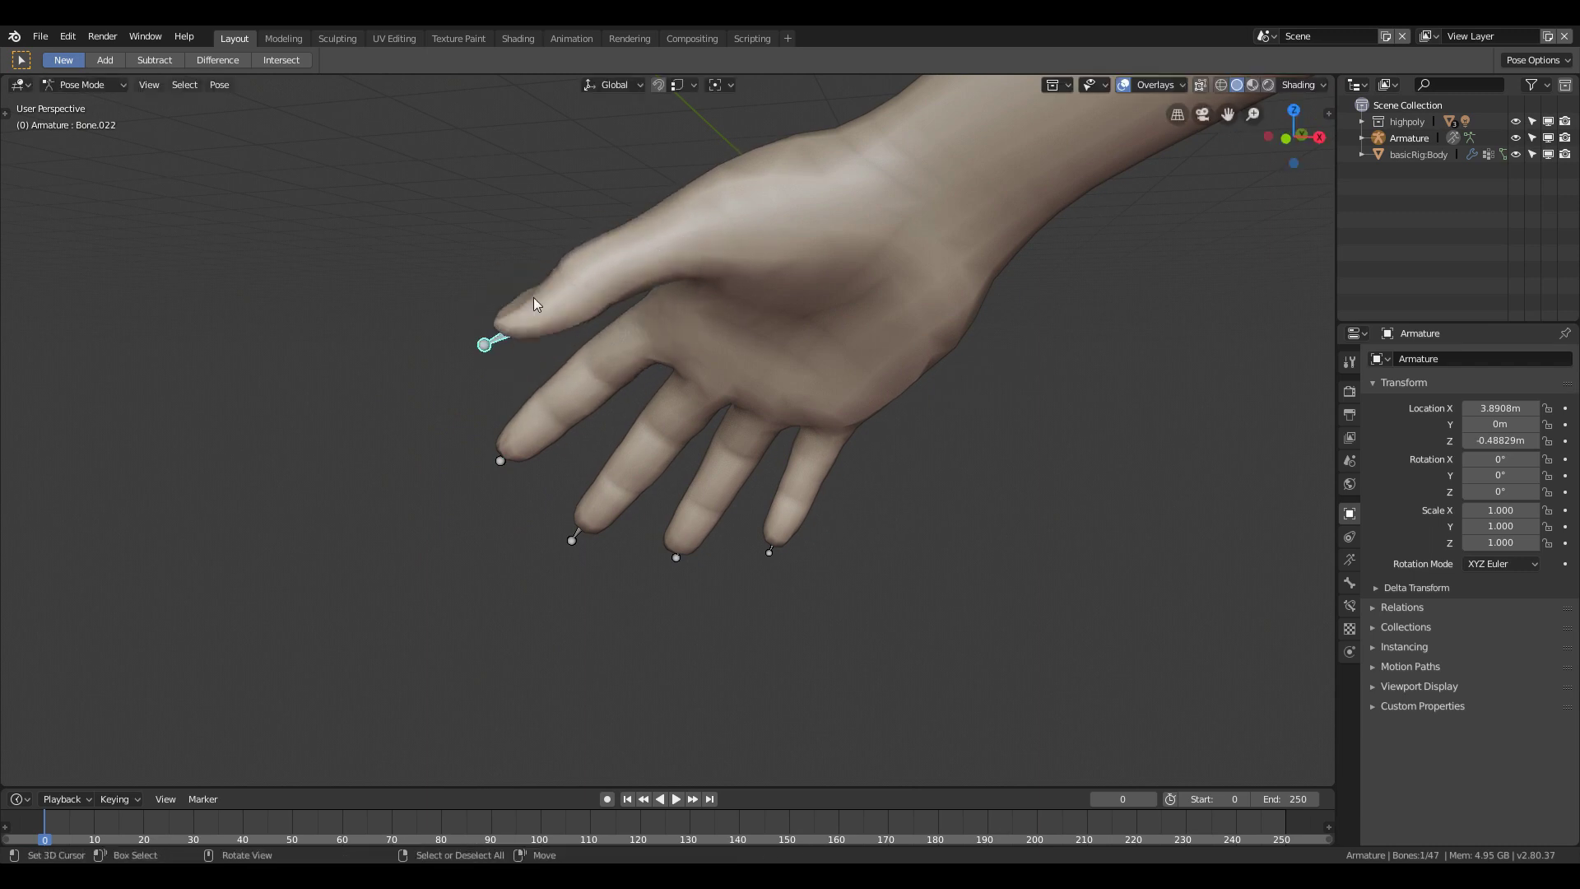
{"action": "middle_click_drag", "start_coordinate": [535, 303], "coordinate": [642, 469]}
{"action": "left_click", "coordinate": [714, 513]}
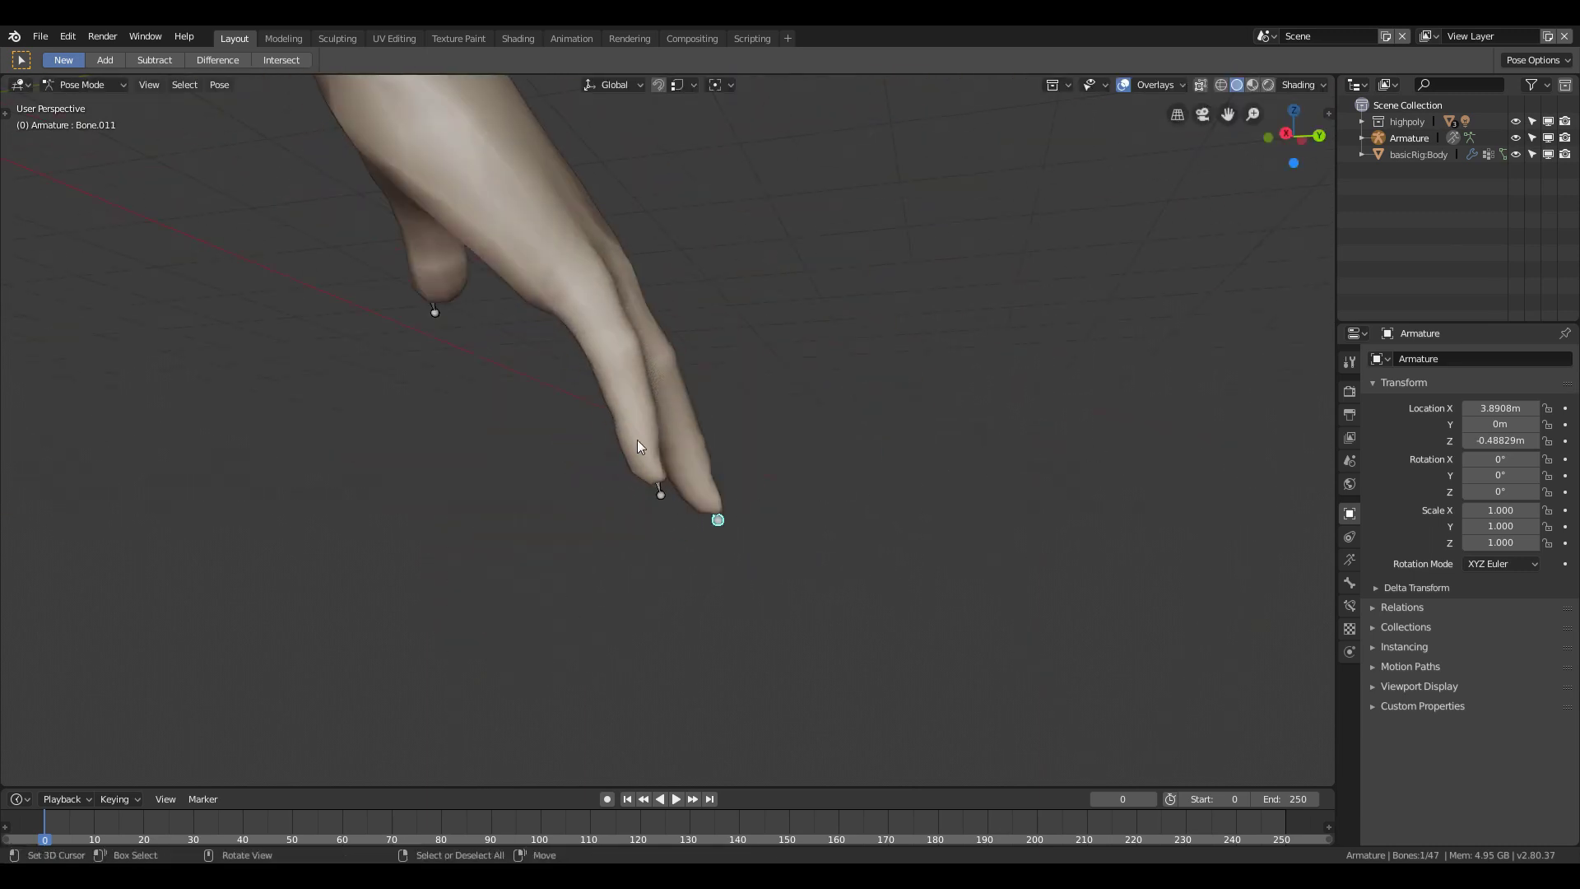
{"action": "scroll", "coordinate": [637, 440], "scroll_direction": "down", "scroll_amount": 5}
{"action": "scroll", "coordinate": [818, 382], "scroll_direction": "down", "scroll_amount": 5}
{"action": "left_click", "coordinate": [87, 84]}
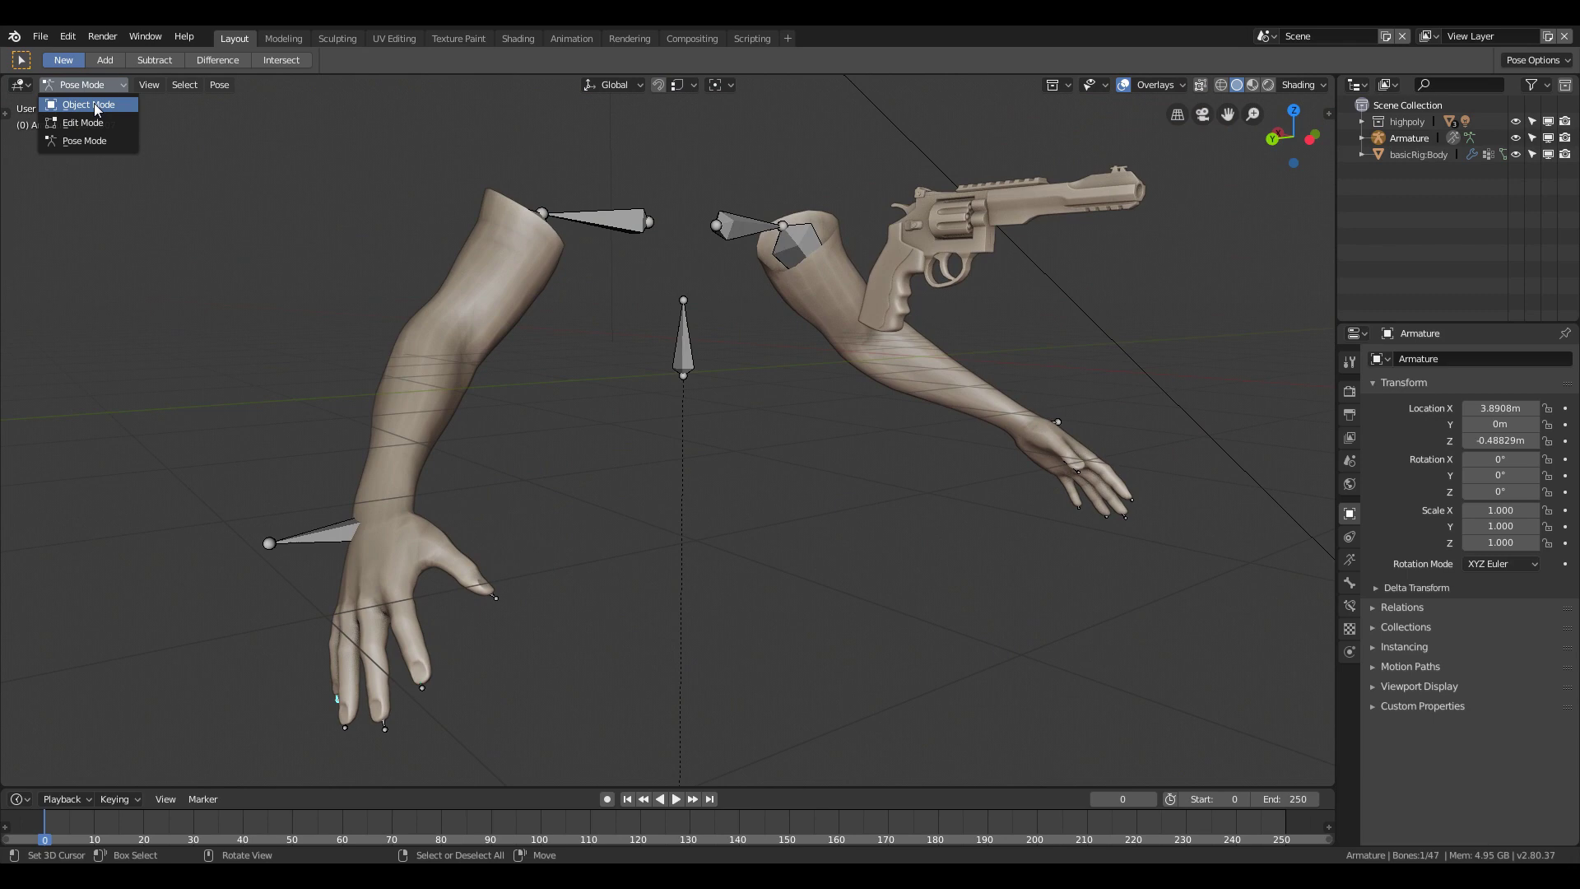
{"action": "scroll", "coordinate": [819, 305], "scroll_direction": "down", "scroll_amount": 2}
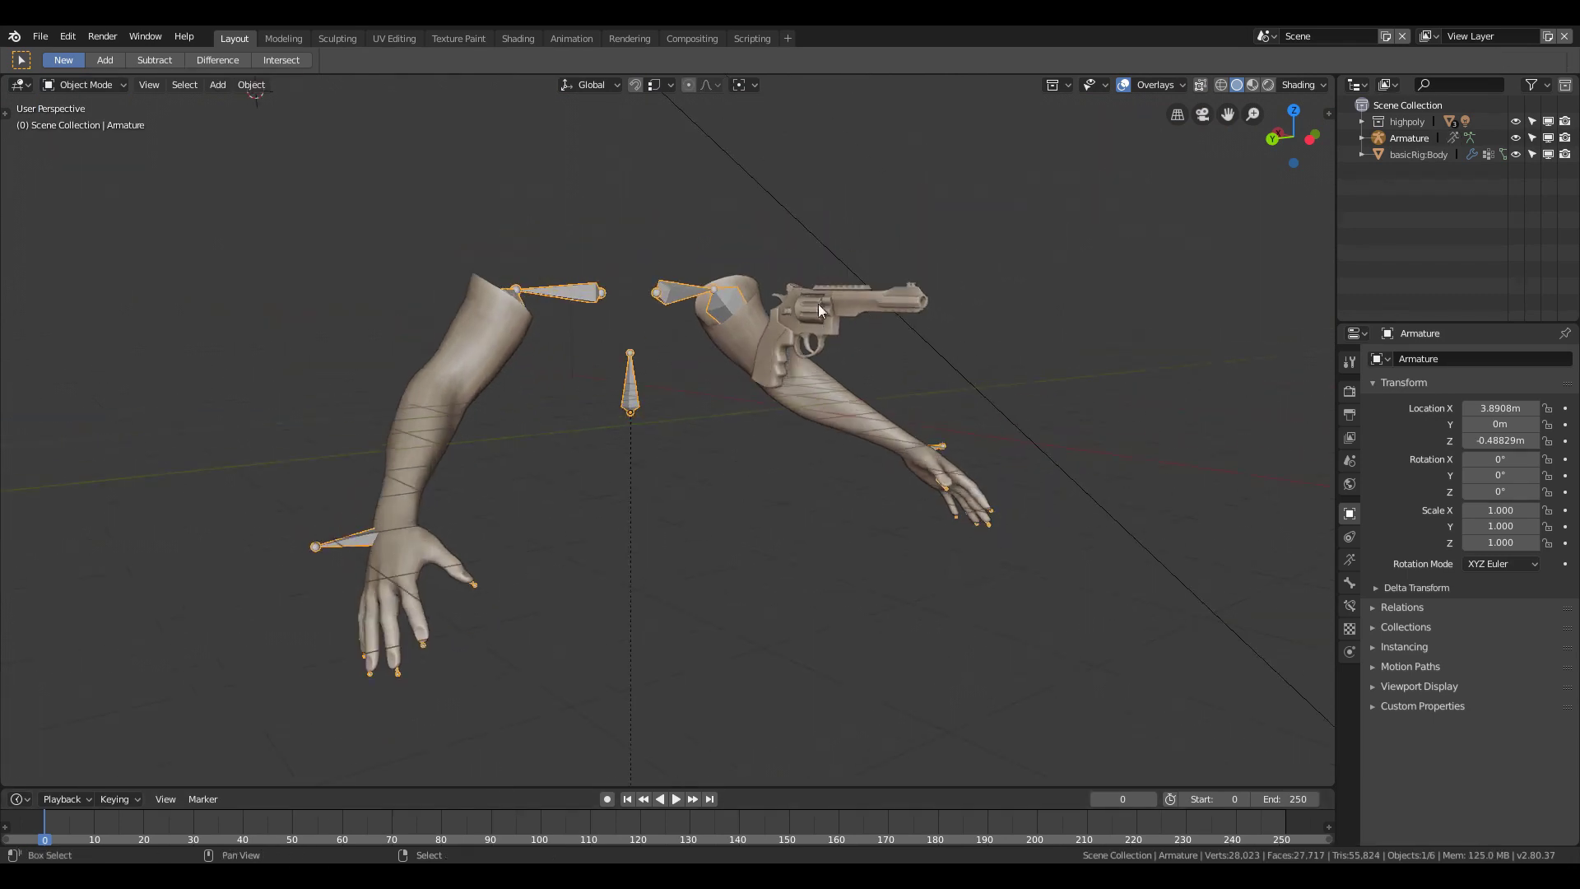
Step: Select the revolver, view it from the front, and add a single bone
{"action": "left_click", "coordinate": [819, 305]}
{"action": "key", "text": "grave"}
{"action": "left_click", "coordinate": [815, 424]}
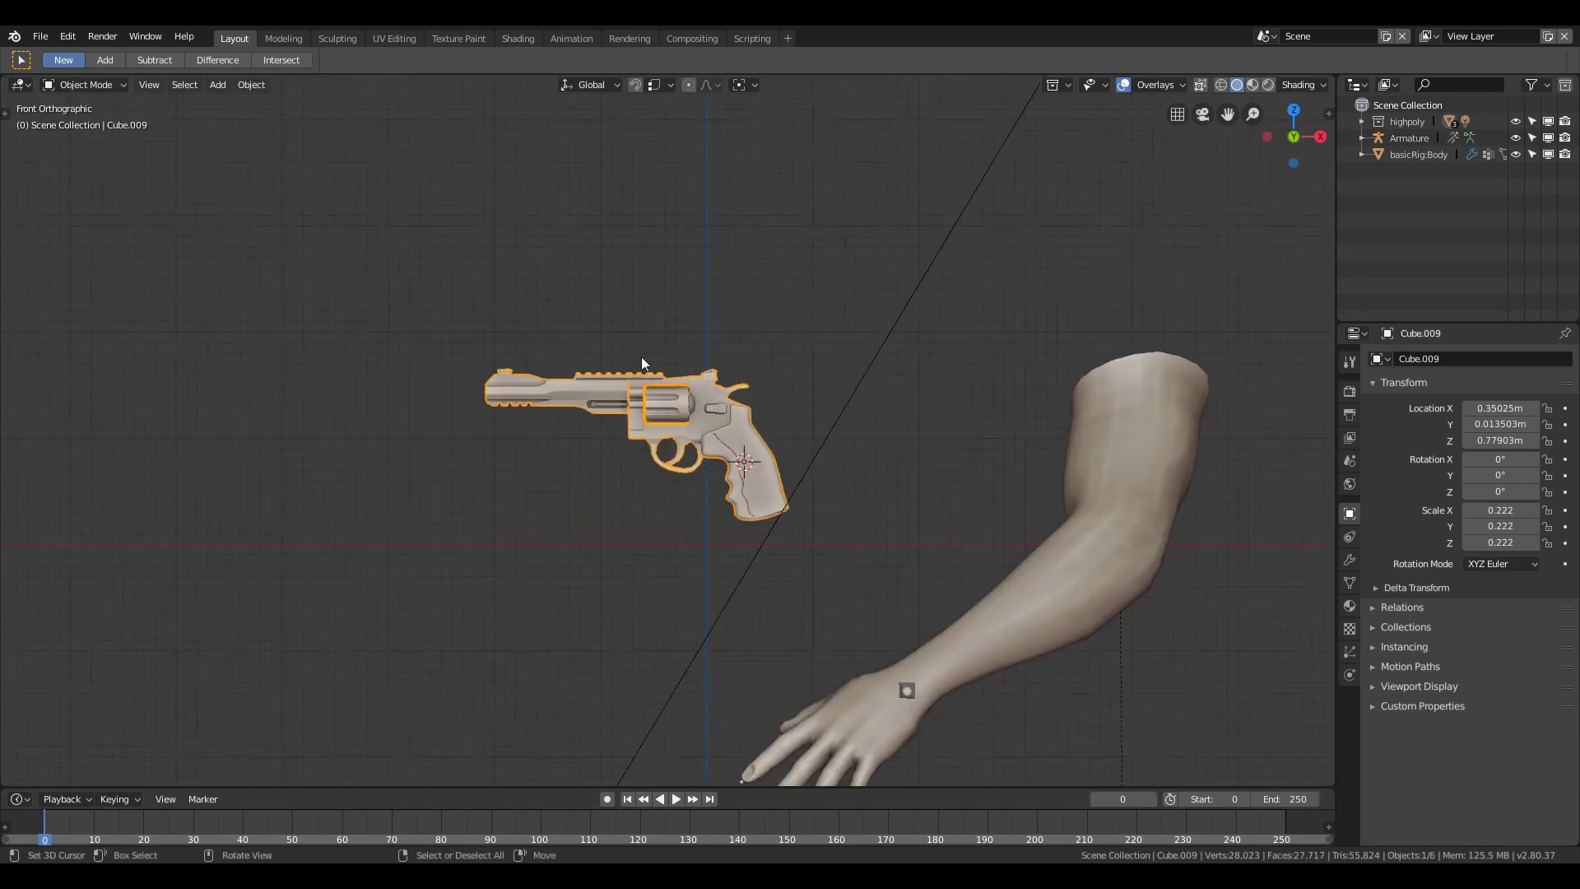
{"action": "key", "text": "shift+a"}
{"action": "left_click", "coordinate": [741, 343]}
Step: Rotate and shrink the bone into the grip, then copy it into the barrel
{"action": "key", "text": "r"}
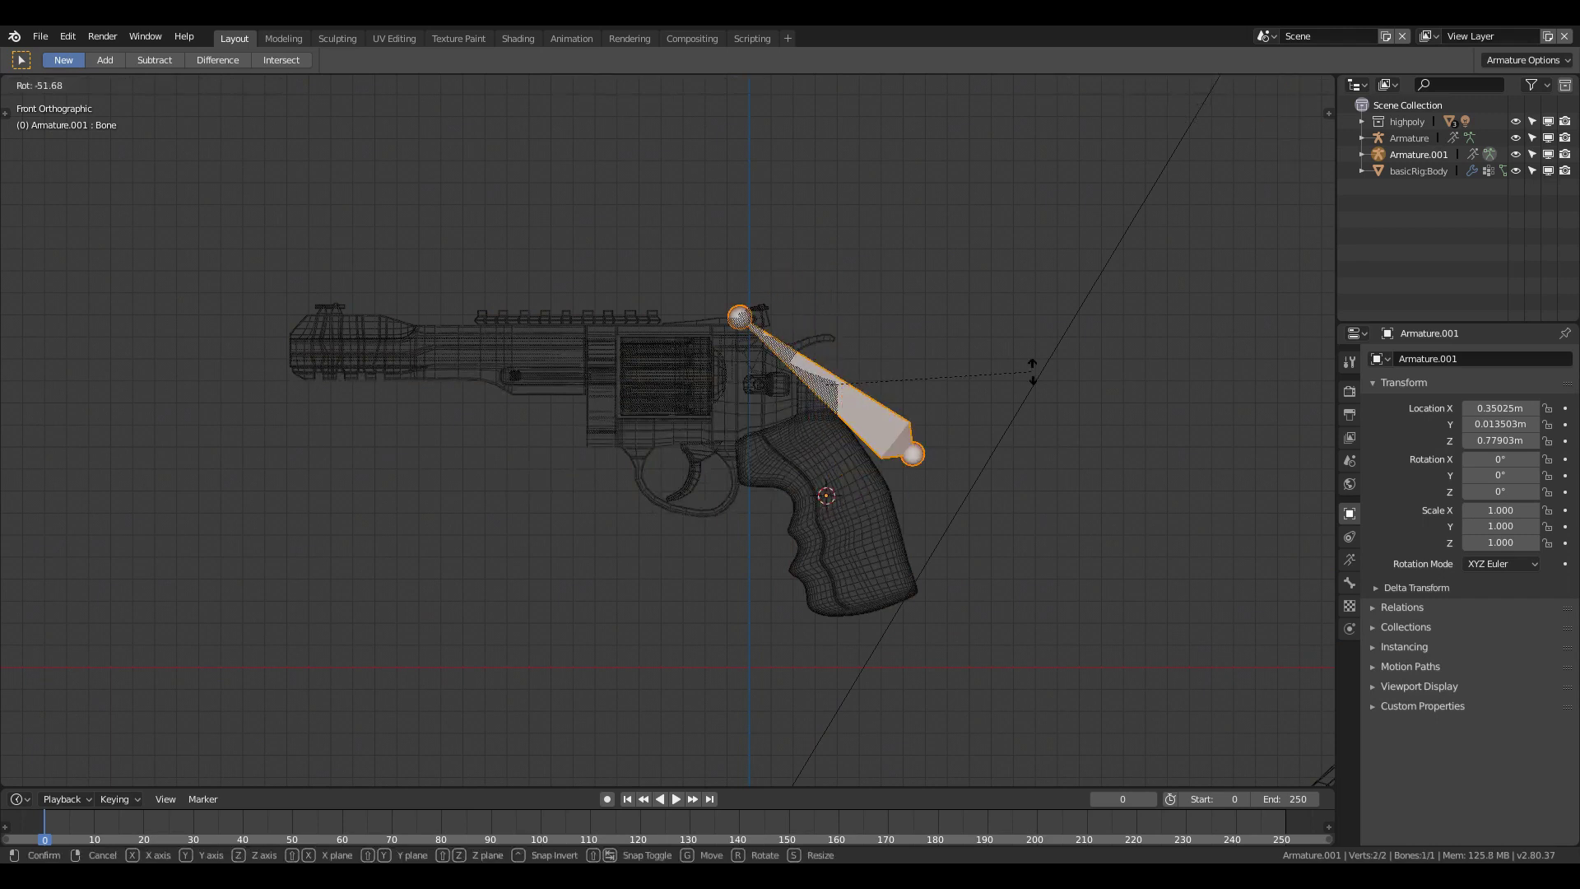
{"action": "left_click", "coordinate": [1029, 370]}
{"action": "key", "text": "s"}
{"action": "left_click", "coordinate": [904, 580]}
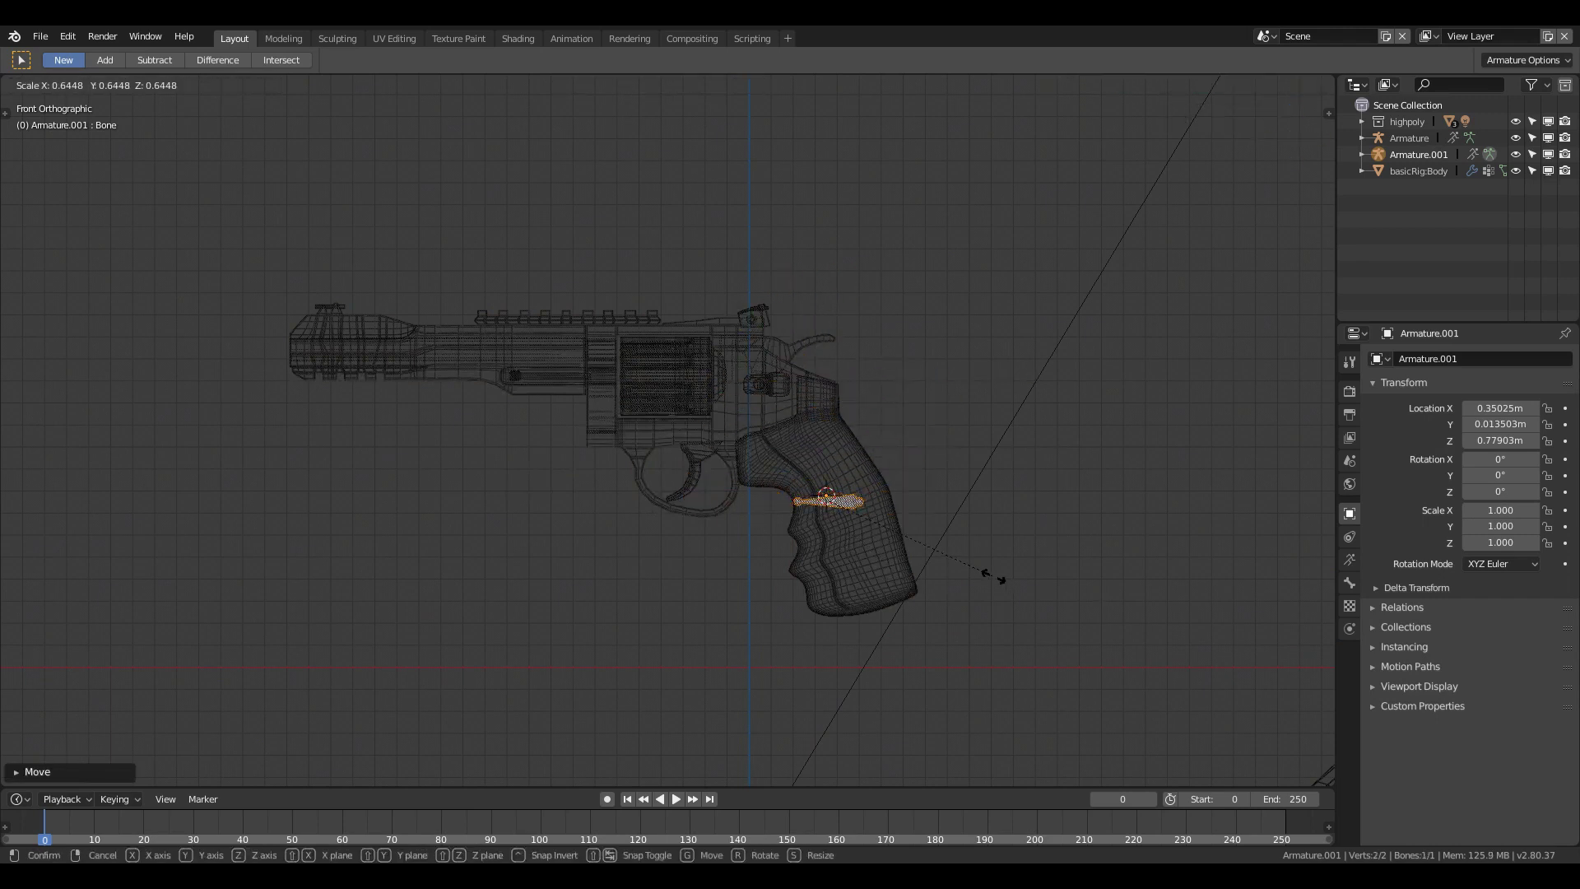
{"action": "scroll", "coordinate": [988, 576], "scroll_direction": "up", "scroll_amount": 2}
{"action": "key", "text": "shift+d"}
{"action": "left_click", "coordinate": [584, 389]}
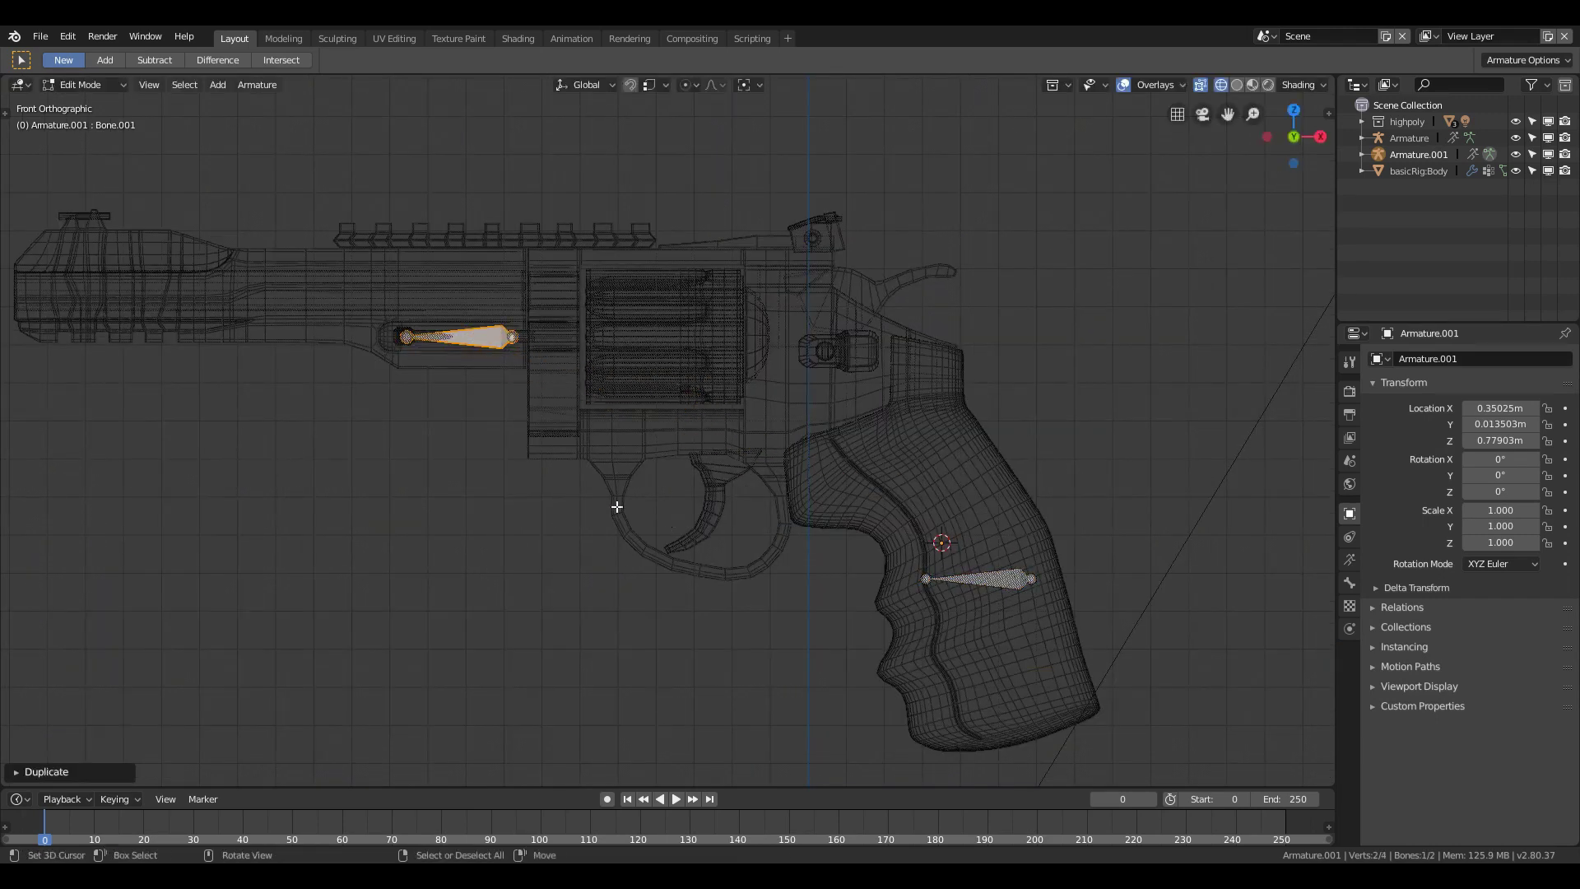
Step: Place duplicate bones on the revolver and inside the cylinder
{"action": "key", "text": "shift+d"}
{"action": "left_click", "coordinate": [666, 639]}
{"action": "key", "text": "shift+d"}
{"action": "left_click", "coordinate": [975, 518]}
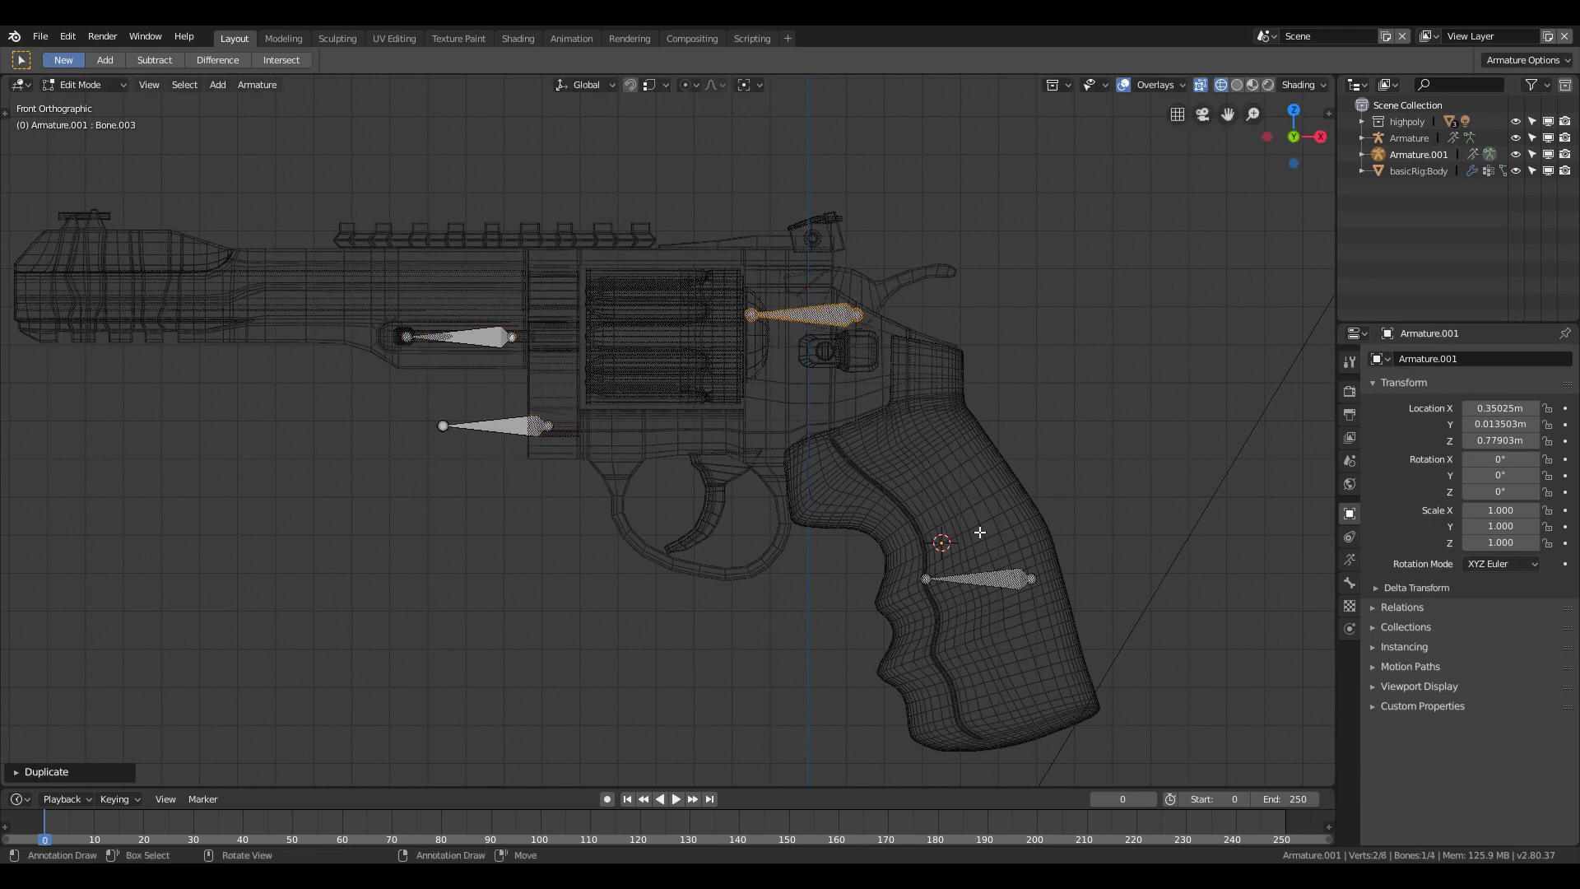
{"action": "key", "text": "r"}
{"action": "left_click", "coordinate": [998, 363]}
Step: Add a copy below the cylinder and angle it as the trigger bone
{"action": "key", "text": "g"}
{"action": "left_click", "coordinate": [857, 392]}
{"action": "key", "text": "shift+d"}
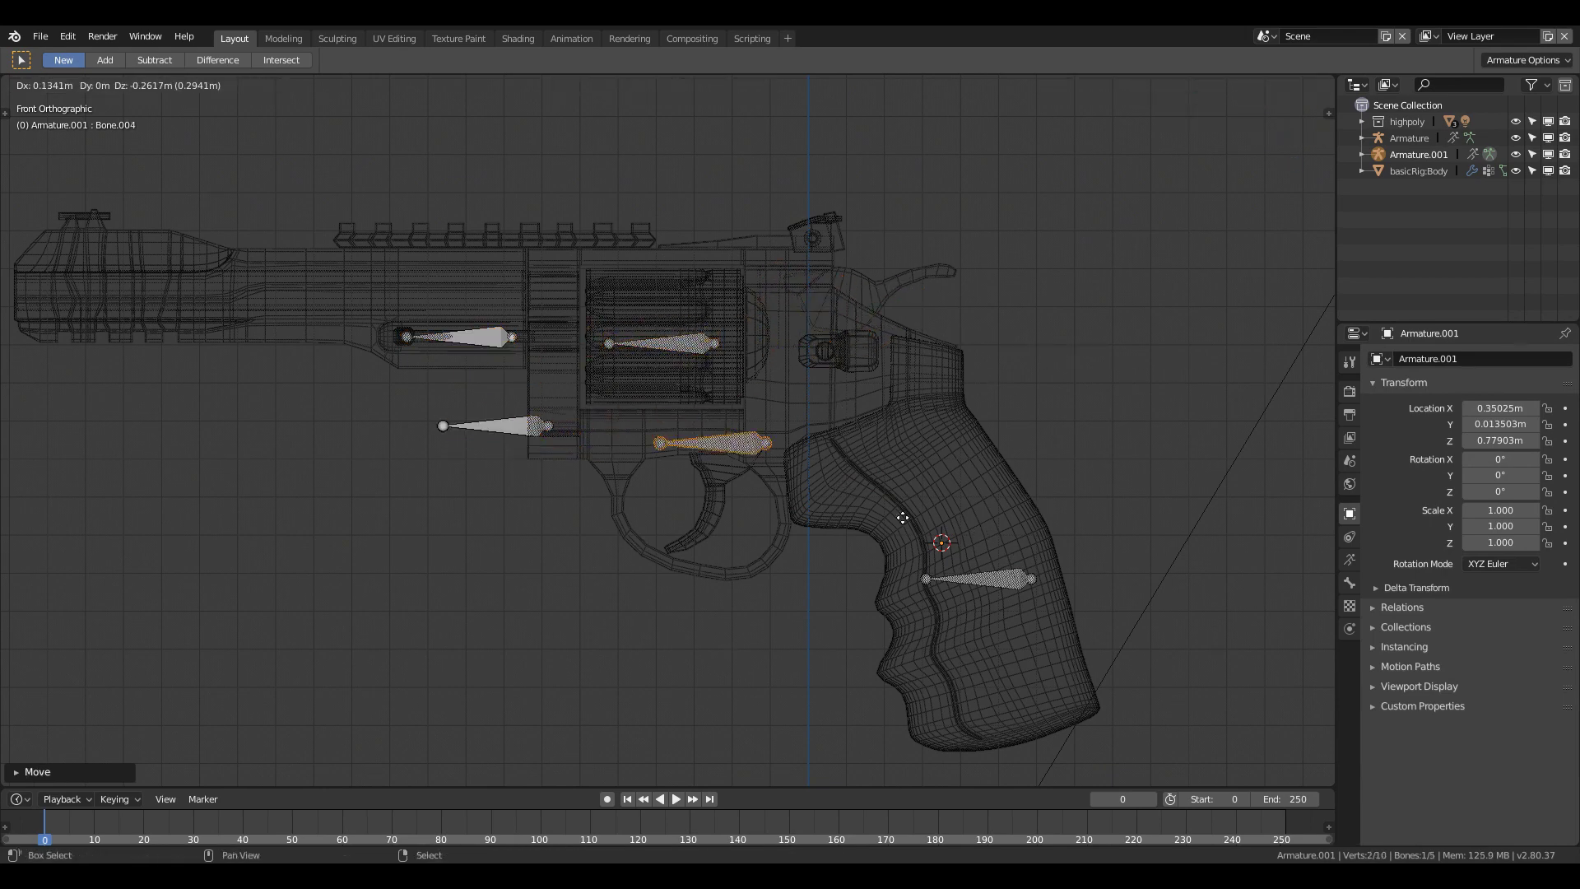
{"action": "left_click", "coordinate": [889, 507]}
{"action": "key", "text": "r"}
{"action": "left_click", "coordinate": [978, 316]}
Step: Duplicate a bone, then rotate and move it onto the hammer
{"action": "key", "text": "shift+d"}
{"action": "left_click", "coordinate": [865, 370]}
{"action": "key", "text": "r"}
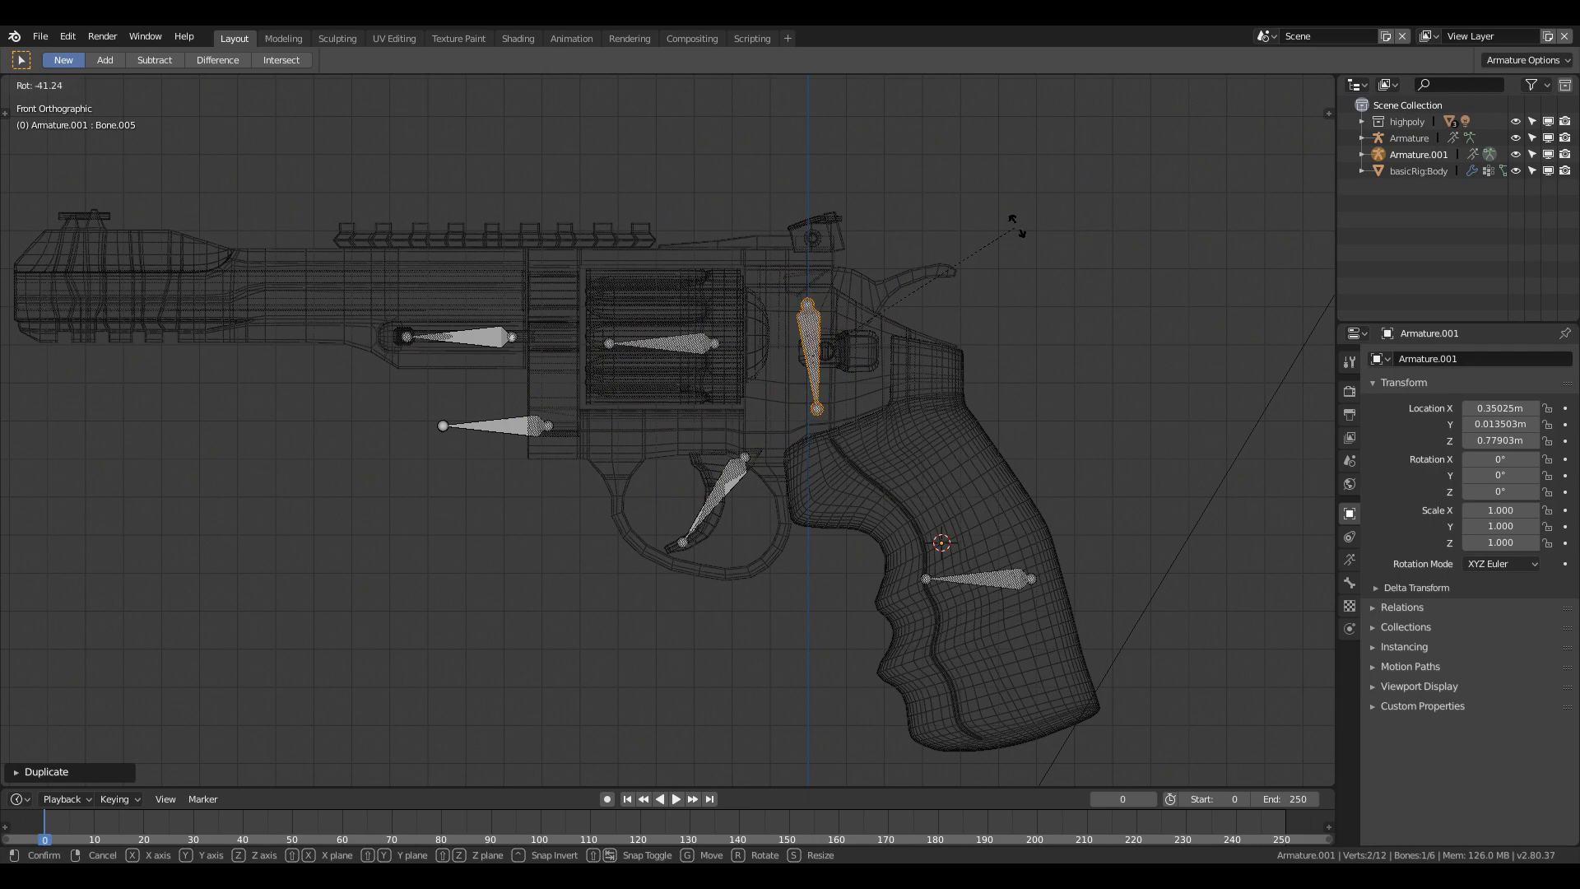
{"action": "left_click", "coordinate": [771, 324]}
{"action": "key", "text": "g"}
{"action": "left_click", "coordinate": [996, 405]}
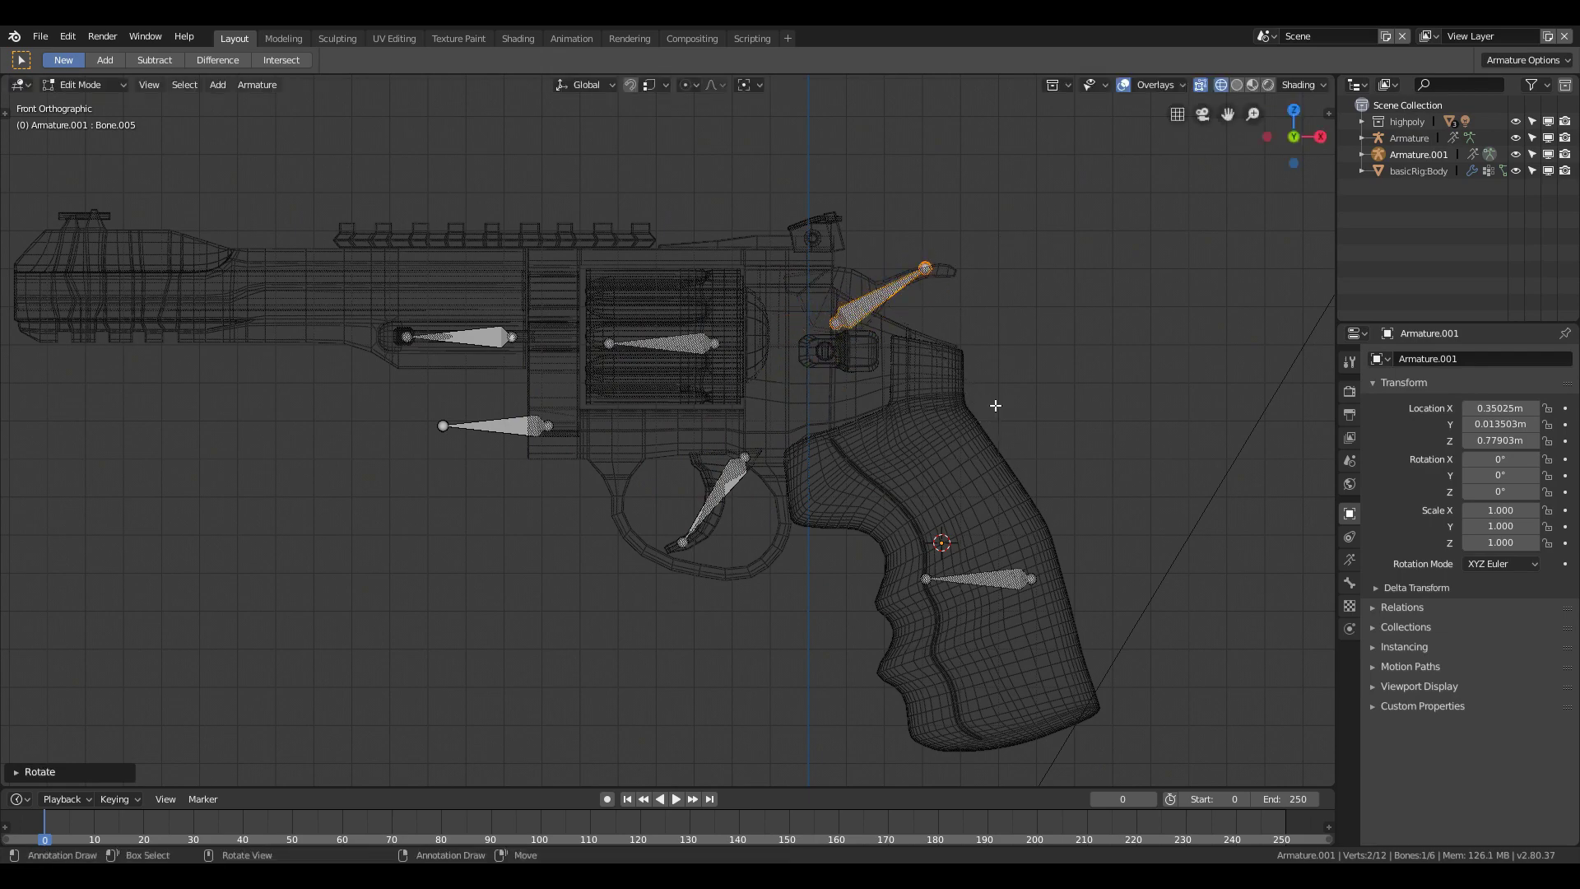
Step: Duplicate the grip bone once more, check the shading and return to the front view
{"action": "left_click", "coordinate": [1001, 609]}
{"action": "scroll", "coordinate": [1001, 608], "scroll_direction": "up", "scroll_amount": 2}
{"action": "key", "text": "shift+d"}
{"action": "left_click", "coordinate": [889, 346]}
{"action": "middle_click_drag", "start_coordinate": [888, 345], "coordinate": [642, 502]}
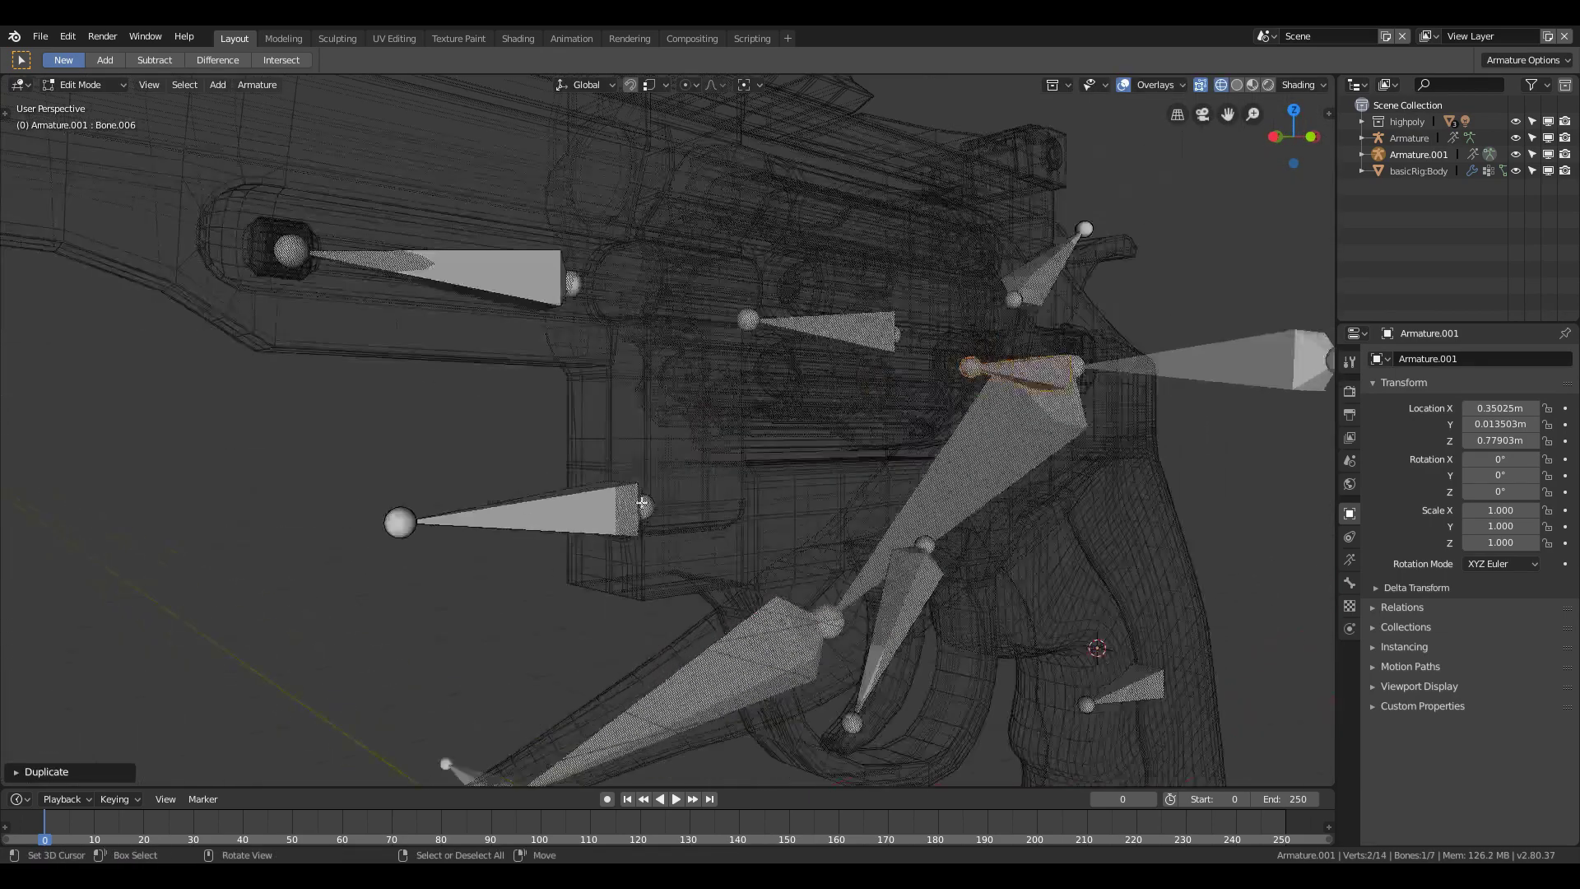
{"action": "key", "text": "shift+z"}
{"action": "key", "text": "KP_1"}
{"action": "scroll", "coordinate": [1093, 649], "scroll_direction": "up", "scroll_amount": 3}
{"action": "key", "text": "shift+z"}
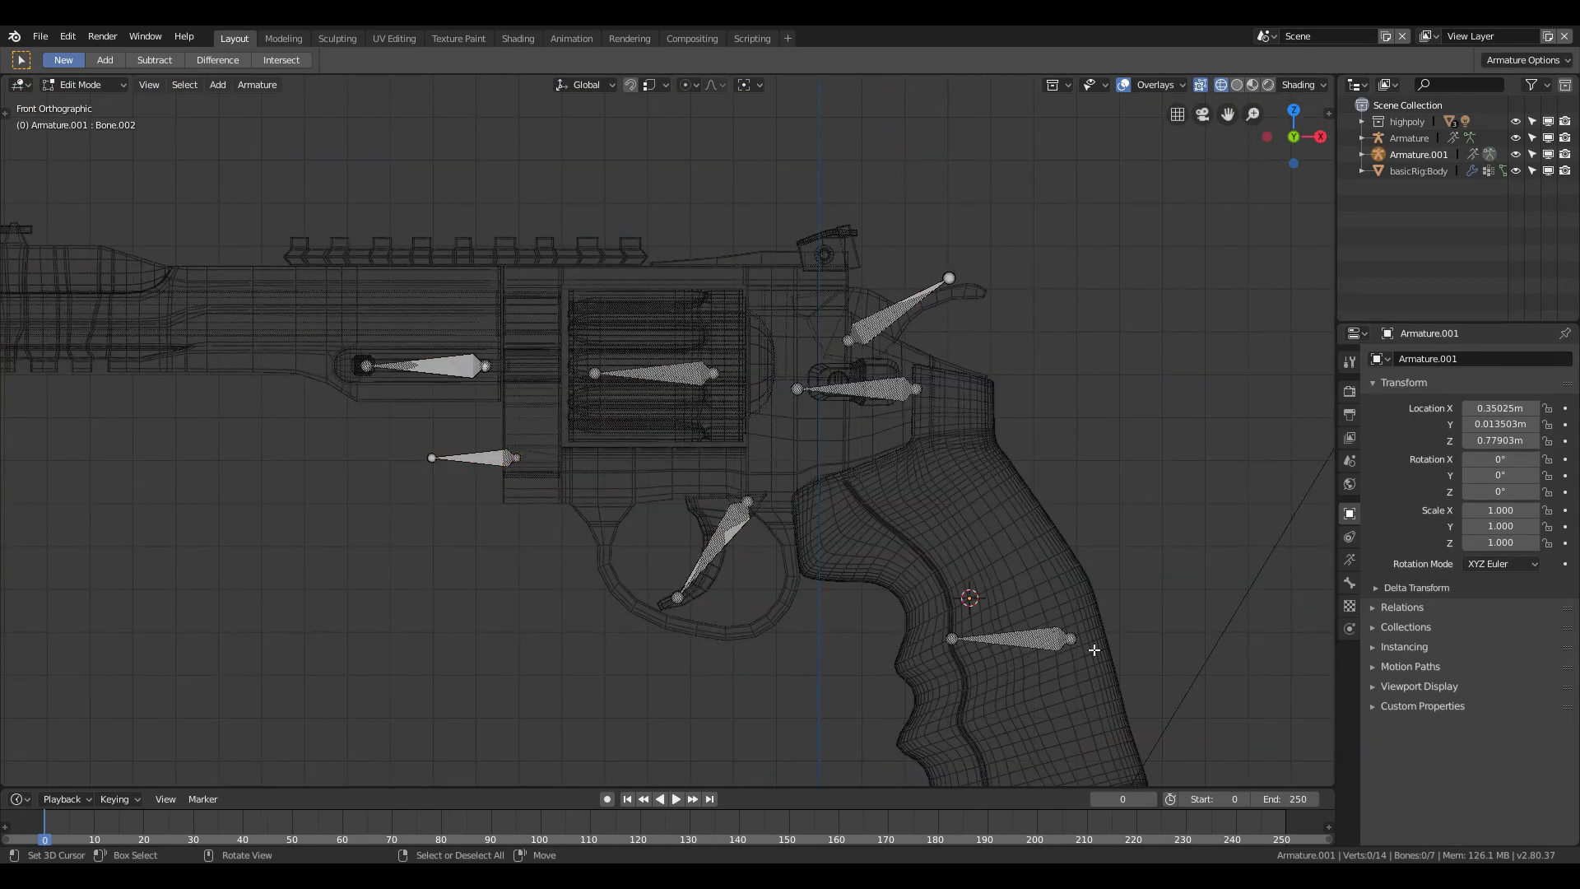
Step: In Bone properties, rename the trigger and grip bones, then switch to side view
{"action": "left_click", "coordinate": [714, 543]}
{"action": "left_click", "coordinate": [1350, 582]}
{"action": "left_click", "coordinate": [1444, 357]}
{"action": "type", "text": "T"}
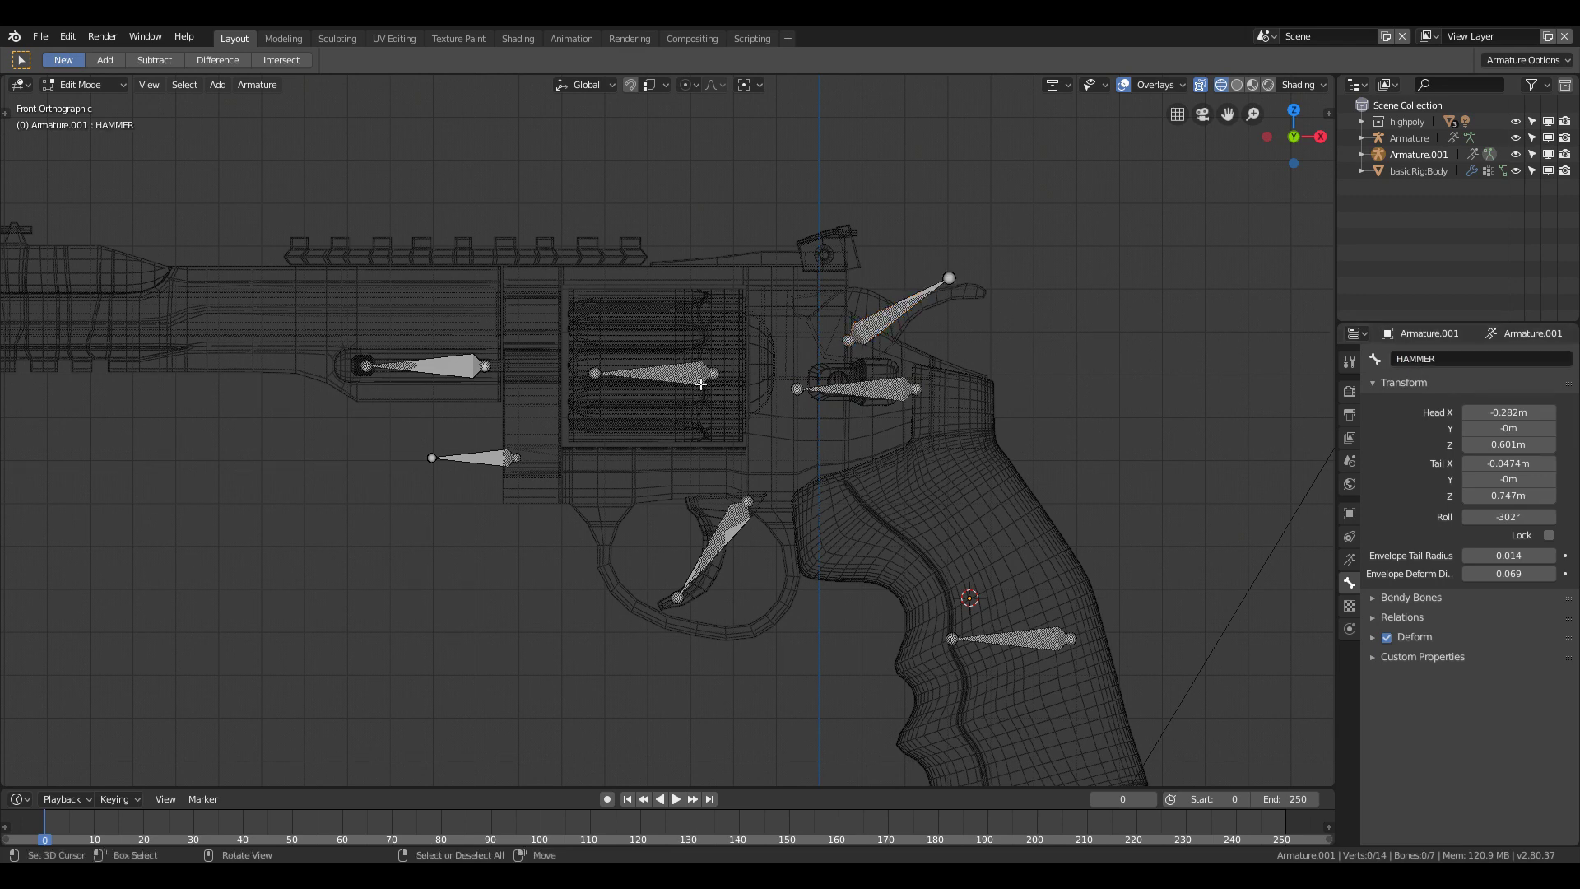
{"action": "left_click", "coordinate": [1411, 356]}
{"action": "left_click", "coordinate": [1021, 646]}
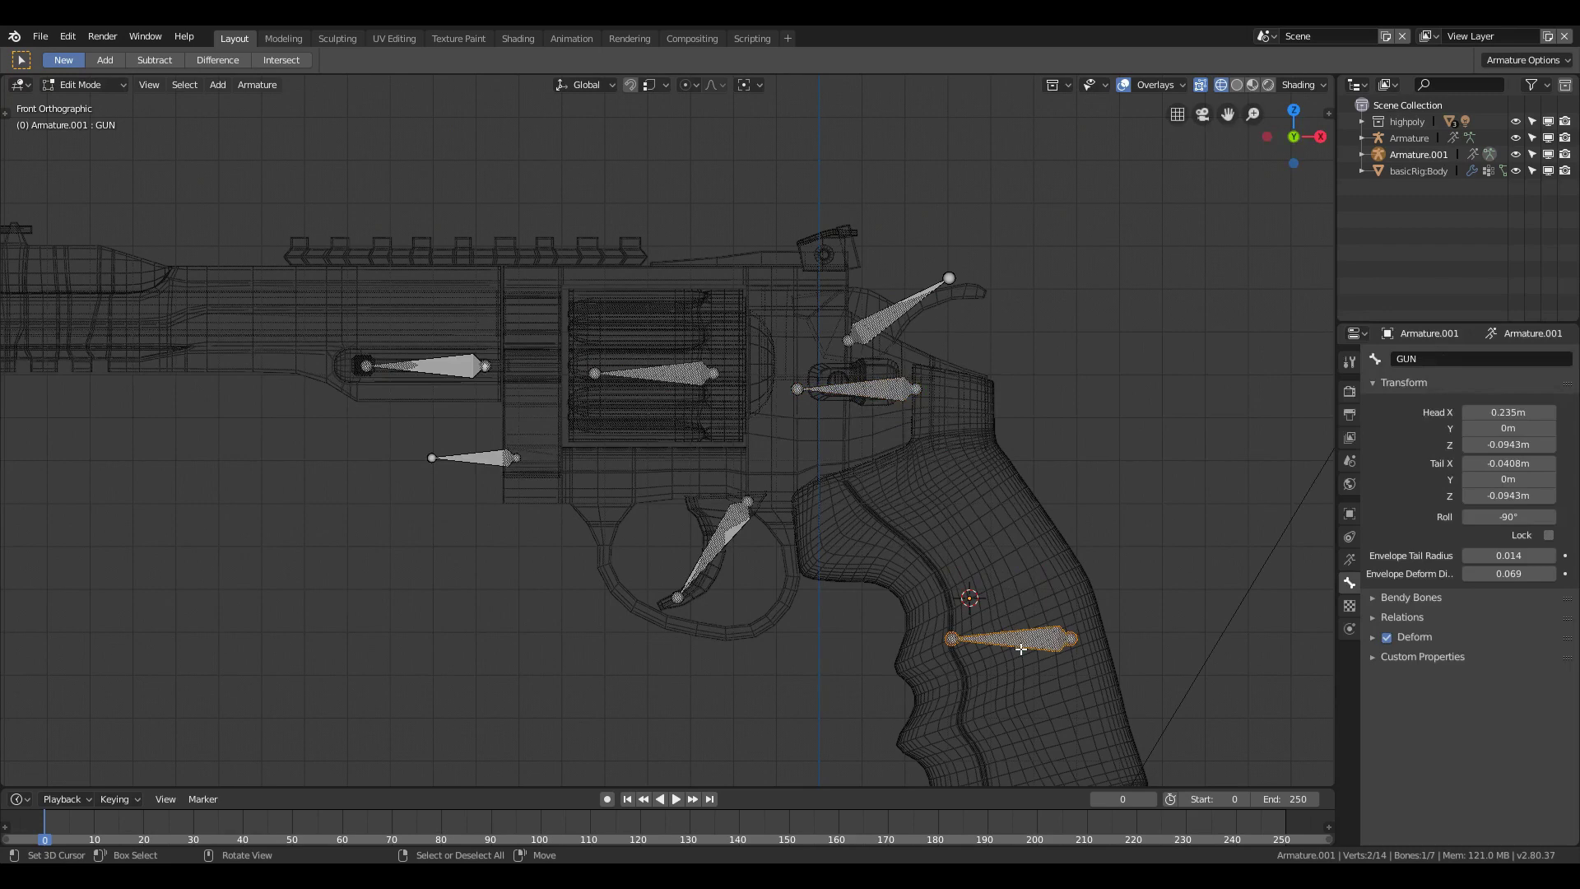
{"action": "key", "text": "KP_3"}
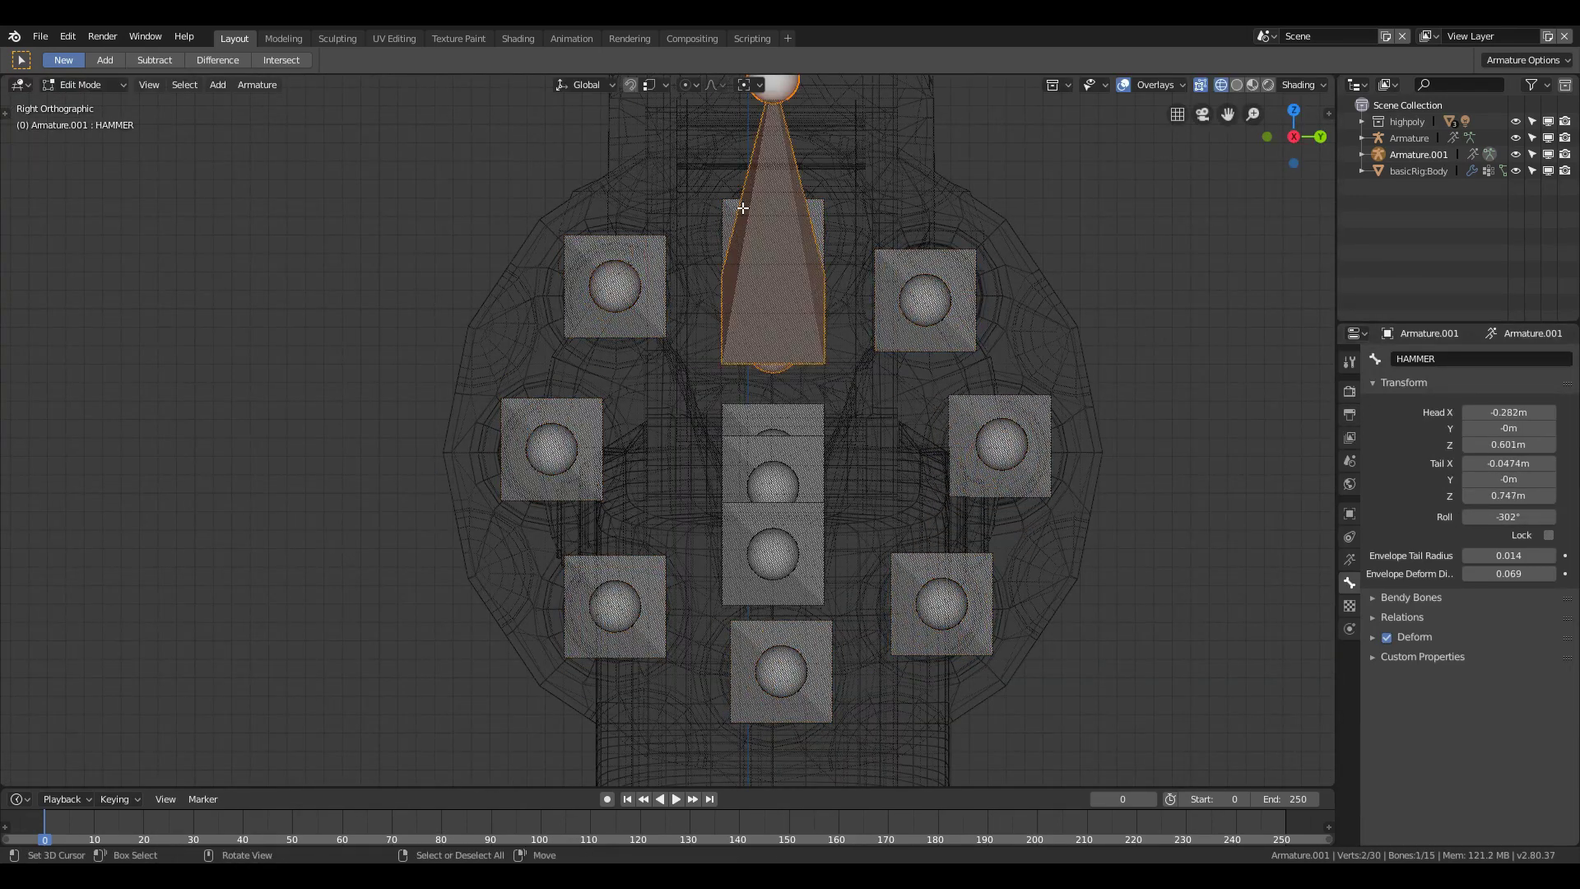
Step: Rename the left and bottom-left cylinder ring bones, including B4
{"action": "left_click", "coordinate": [614, 284]}
{"action": "left_click", "coordinate": [551, 447]}
{"action": "left_click", "coordinate": [1487, 358]}
{"action": "type", "text": "V5"}
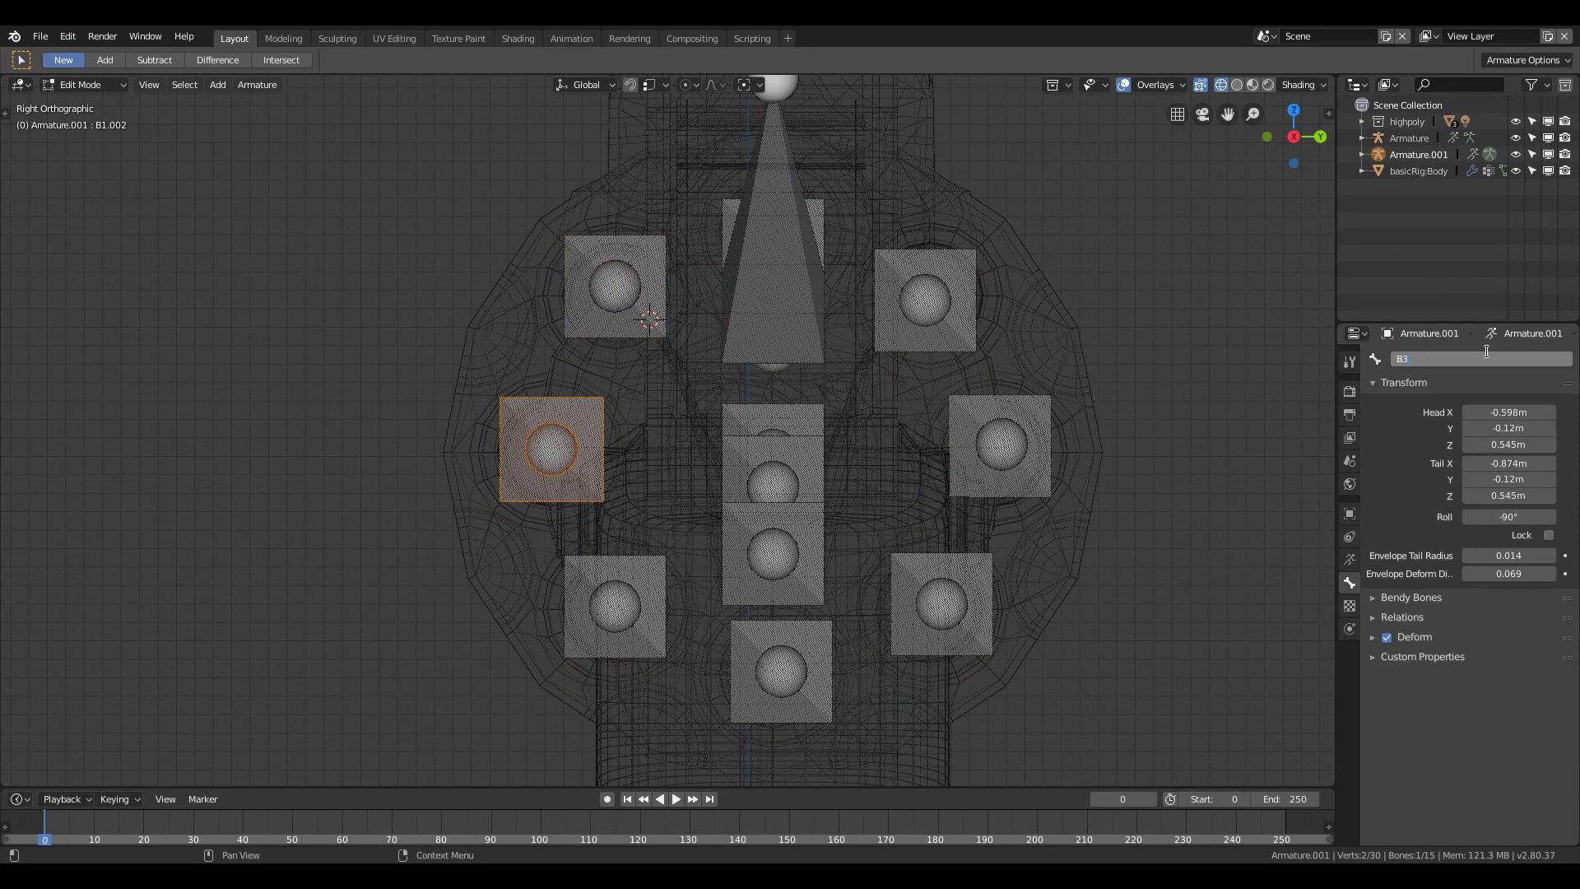
{"action": "key", "text": "Return"}
{"action": "left_click", "coordinate": [614, 606]}
{"action": "left_click", "coordinate": [1440, 359]}
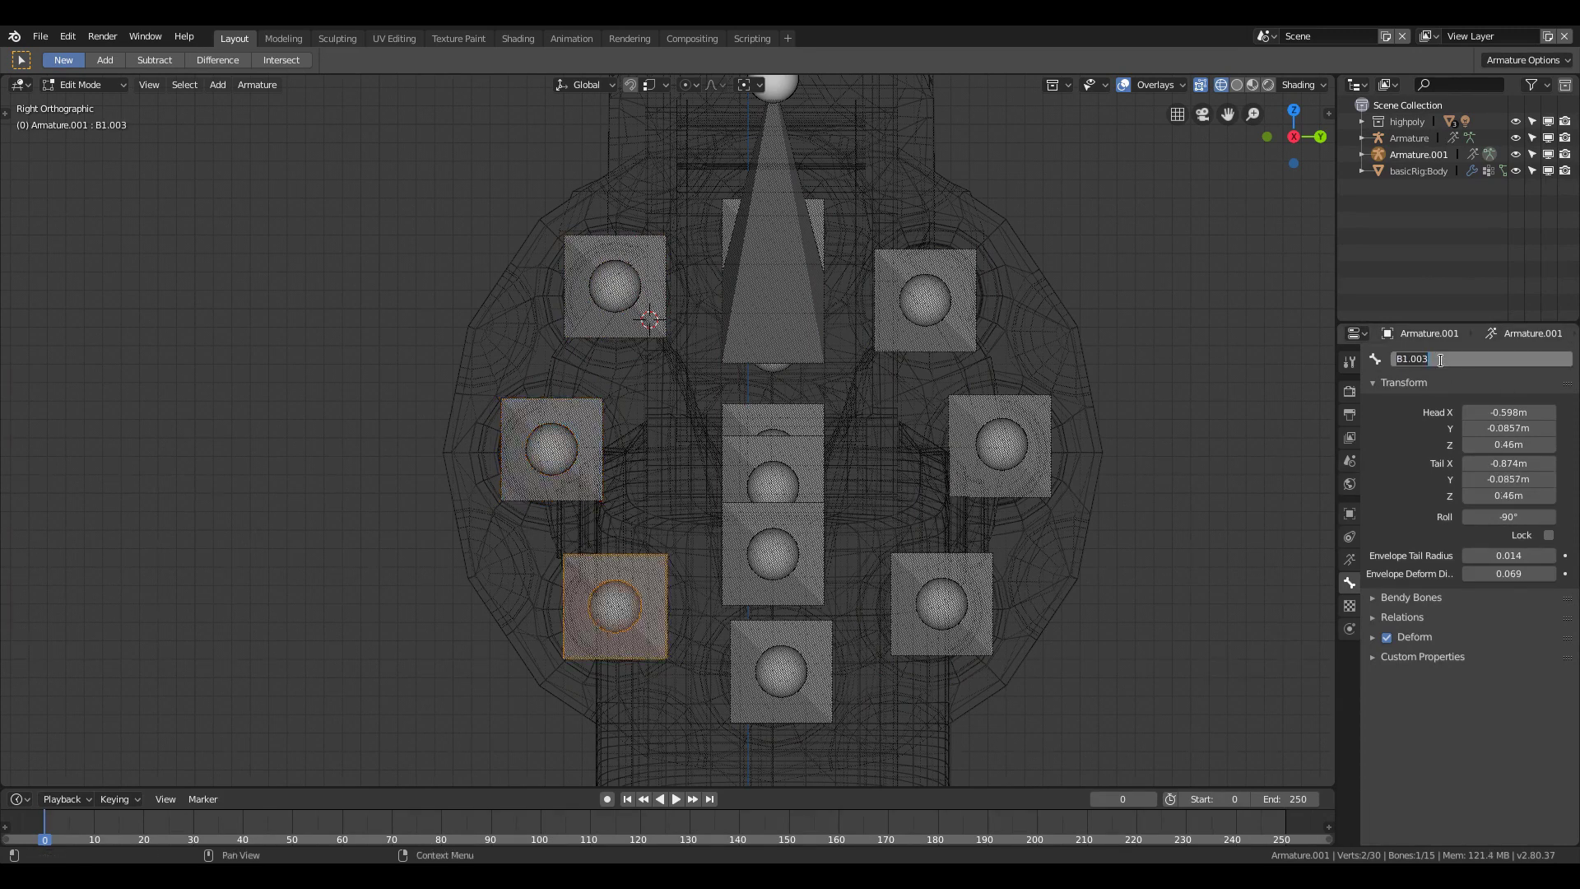
Step: Rename the bottom ring bones through B5 and select the right-middle bone
{"action": "key", "text": "Return"}
{"action": "left_click", "coordinate": [781, 670]}
{"action": "left_click", "coordinate": [1469, 356]}
{"action": "key", "text": "Return"}
{"action": "left_click", "coordinate": [941, 605]}
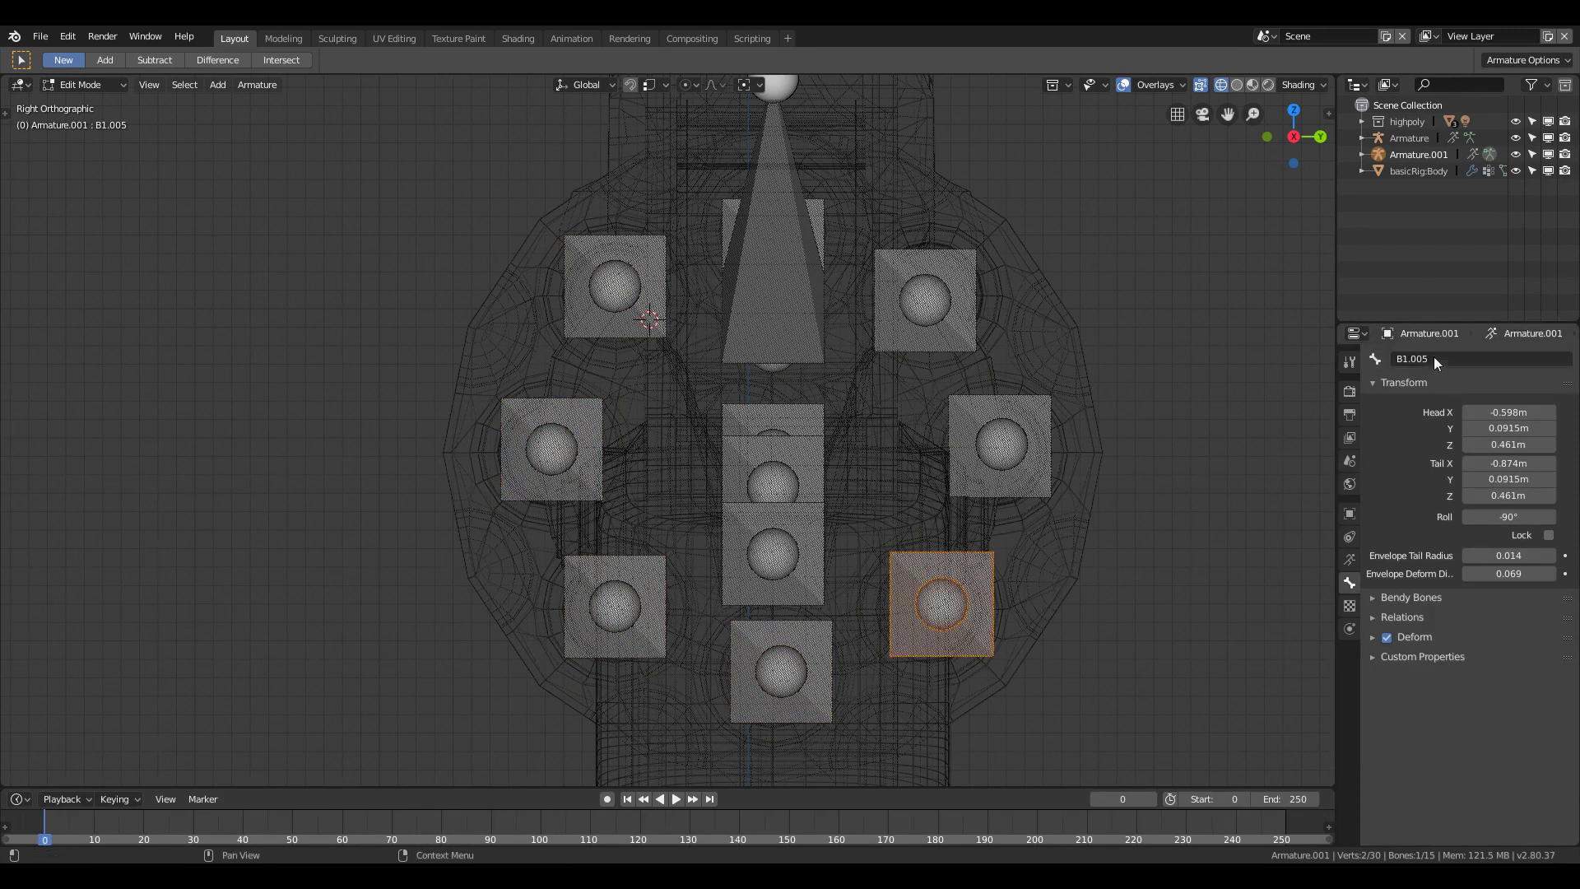
{"action": "left_click", "coordinate": [1000, 444]}
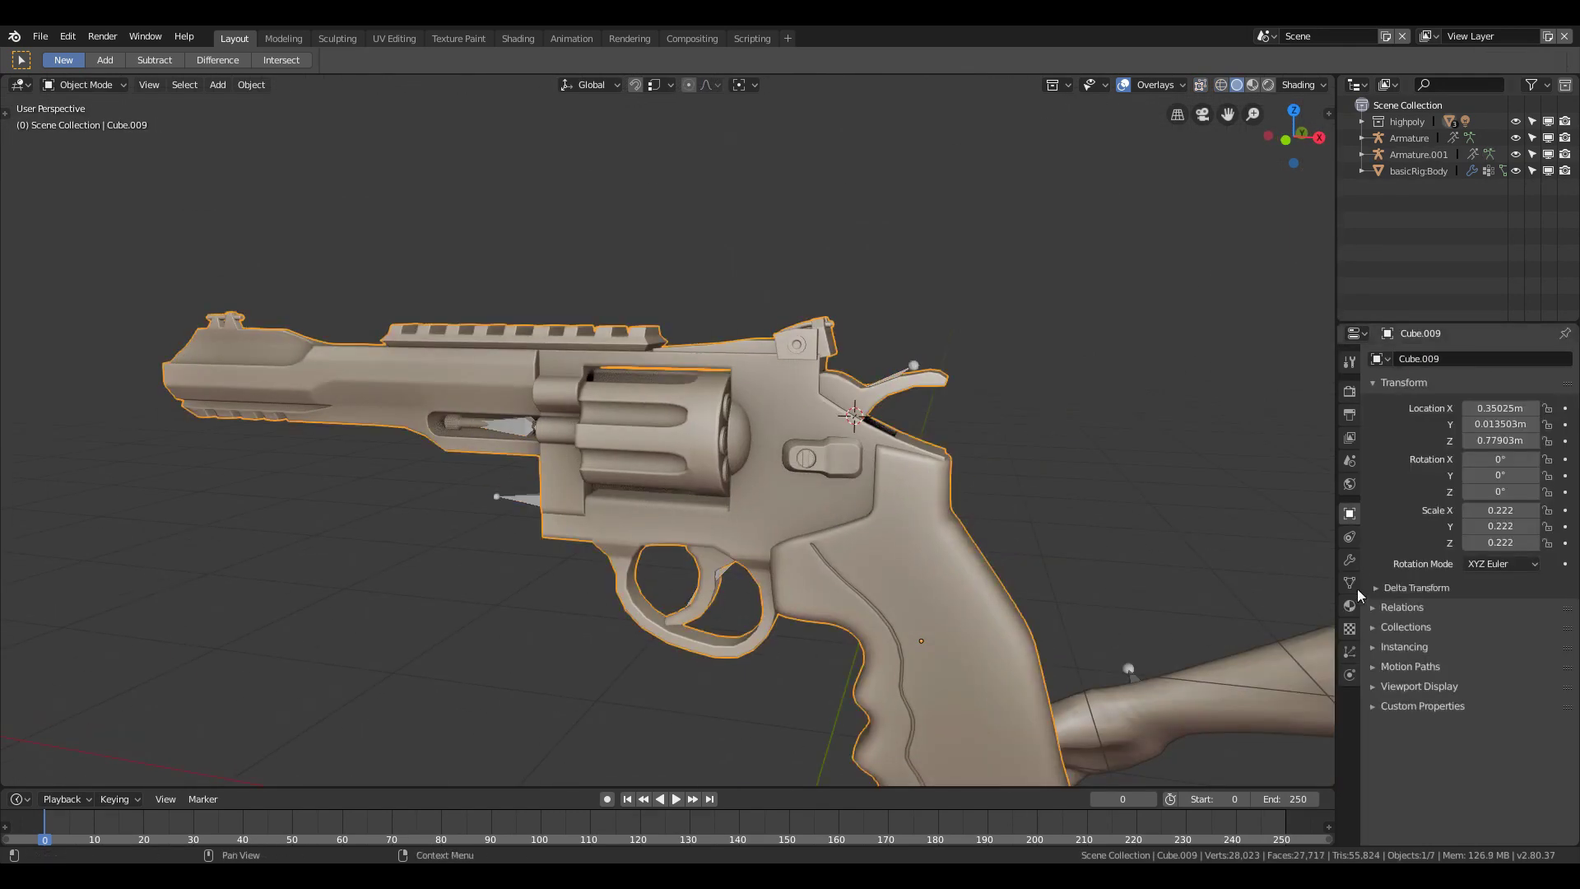
Step: Add an Armature modifier using Armature.001 with Preserve Volume enabled
{"action": "left_click", "coordinate": [1350, 559]}
{"action": "left_click", "coordinate": [1469, 358]}
{"action": "left_click", "coordinate": [1369, 404]}
{"action": "left_click", "coordinate": [1458, 449]}
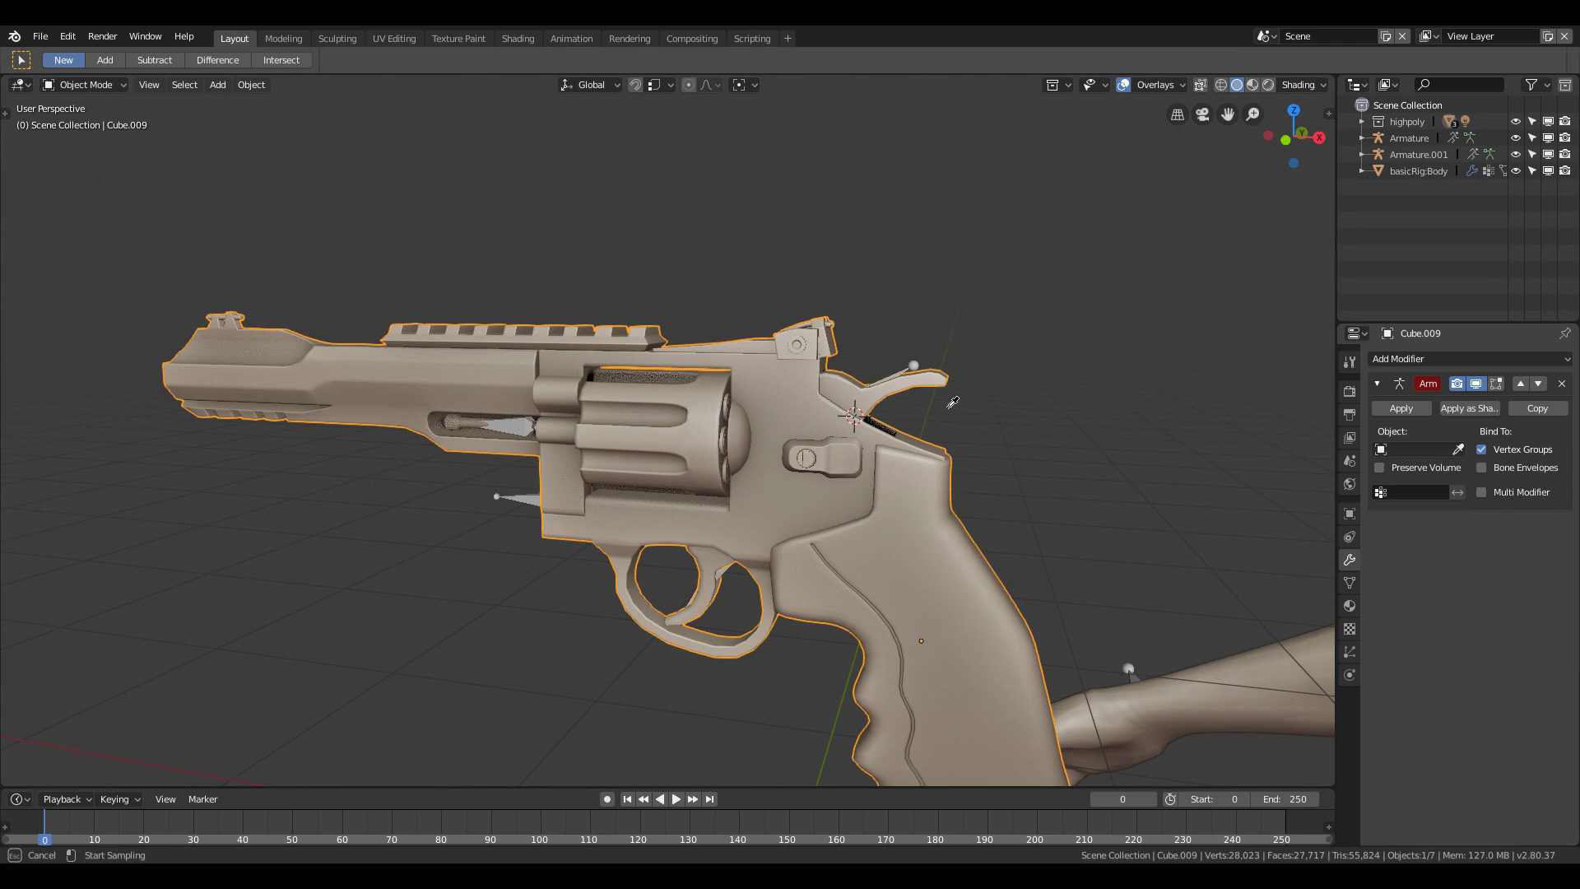
{"action": "left_click", "coordinate": [1380, 467]}
Step: Switch to wireframe, enter Edit Mode in front view, and clear the selection
{"action": "key", "text": "z"}
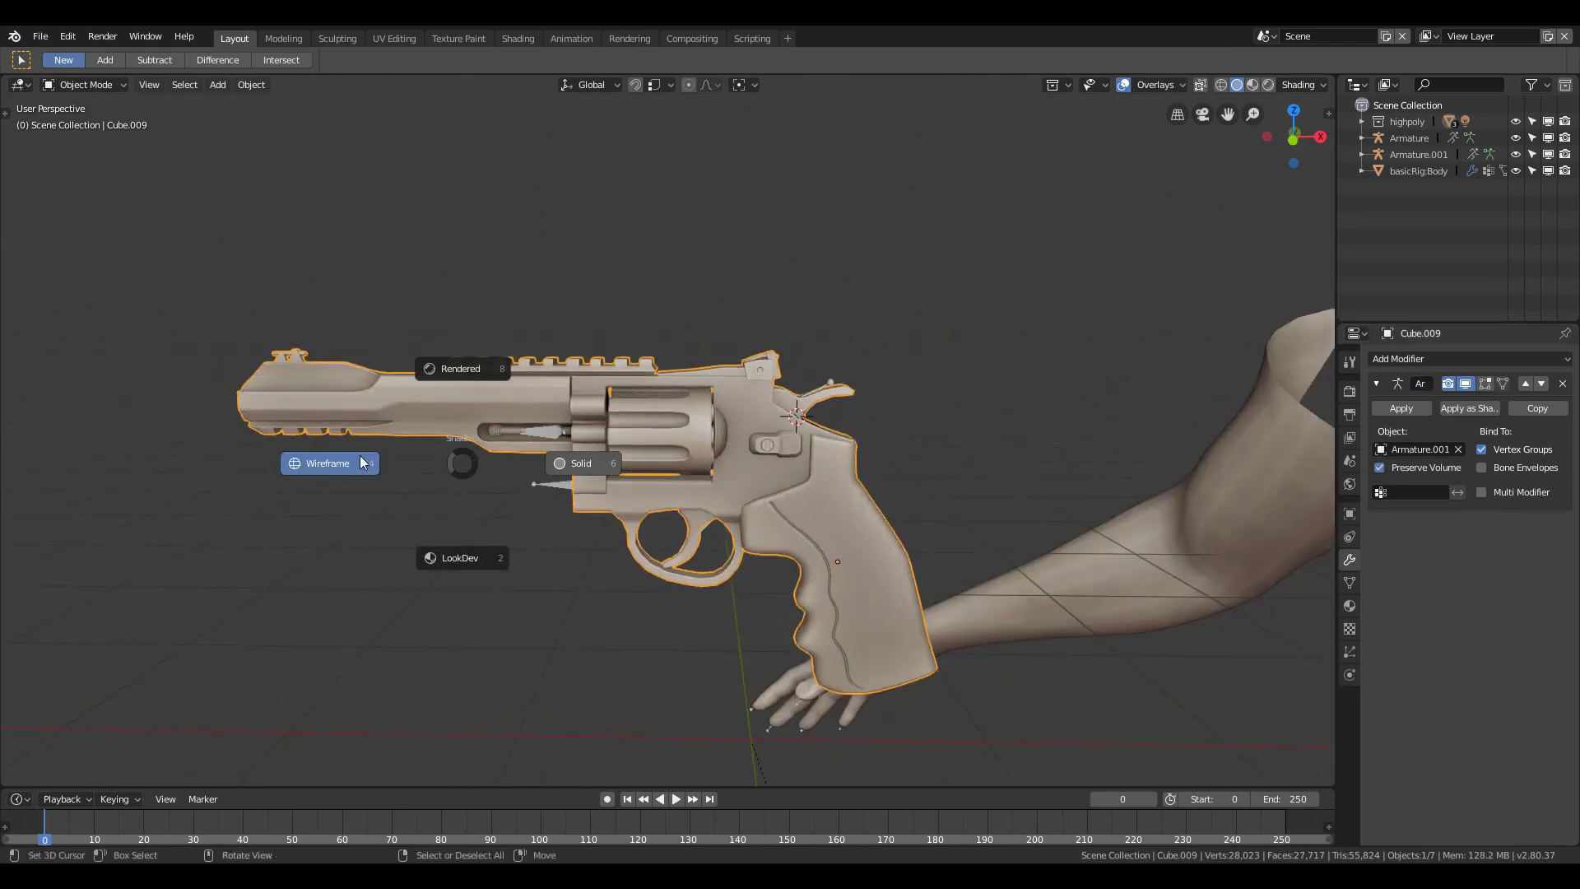
{"action": "left_click", "coordinate": [329, 458]}
{"action": "key", "text": "Tab"}
{"action": "key", "text": "KP_1"}
{"action": "scroll", "coordinate": [757, 493], "scroll_direction": "up", "scroll_amount": 8}
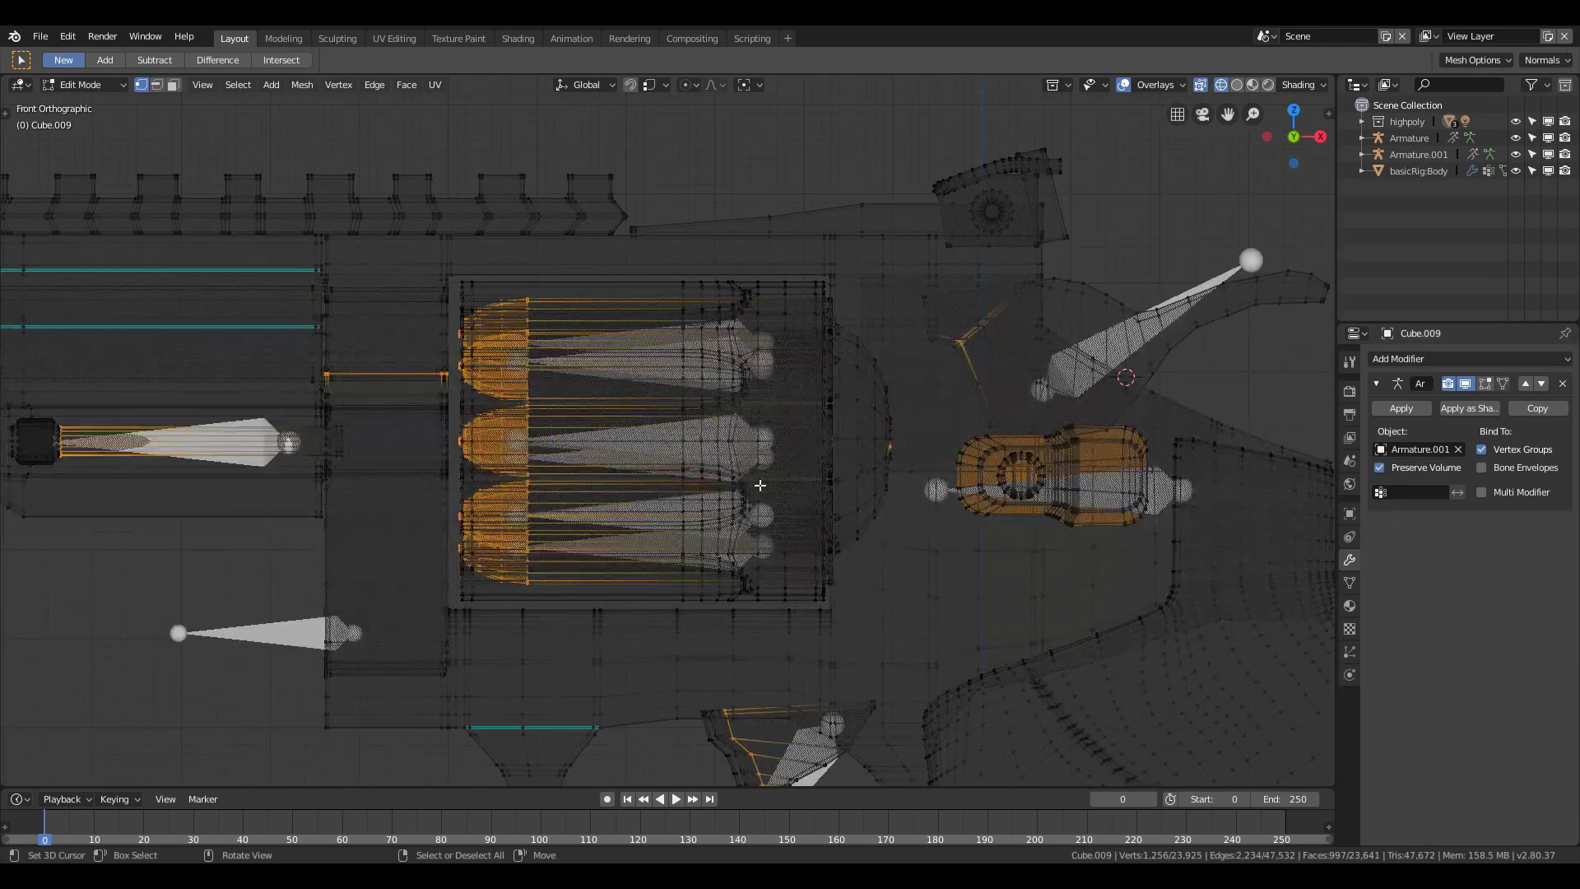
{"action": "scroll", "coordinate": [756, 493], "scroll_direction": "down", "scroll_amount": 3}
{"action": "key", "text": "a"}
{"action": "scroll", "coordinate": [757, 493], "scroll_direction": "down", "scroll_amount": 2}
{"action": "key", "text": "alt+a"}
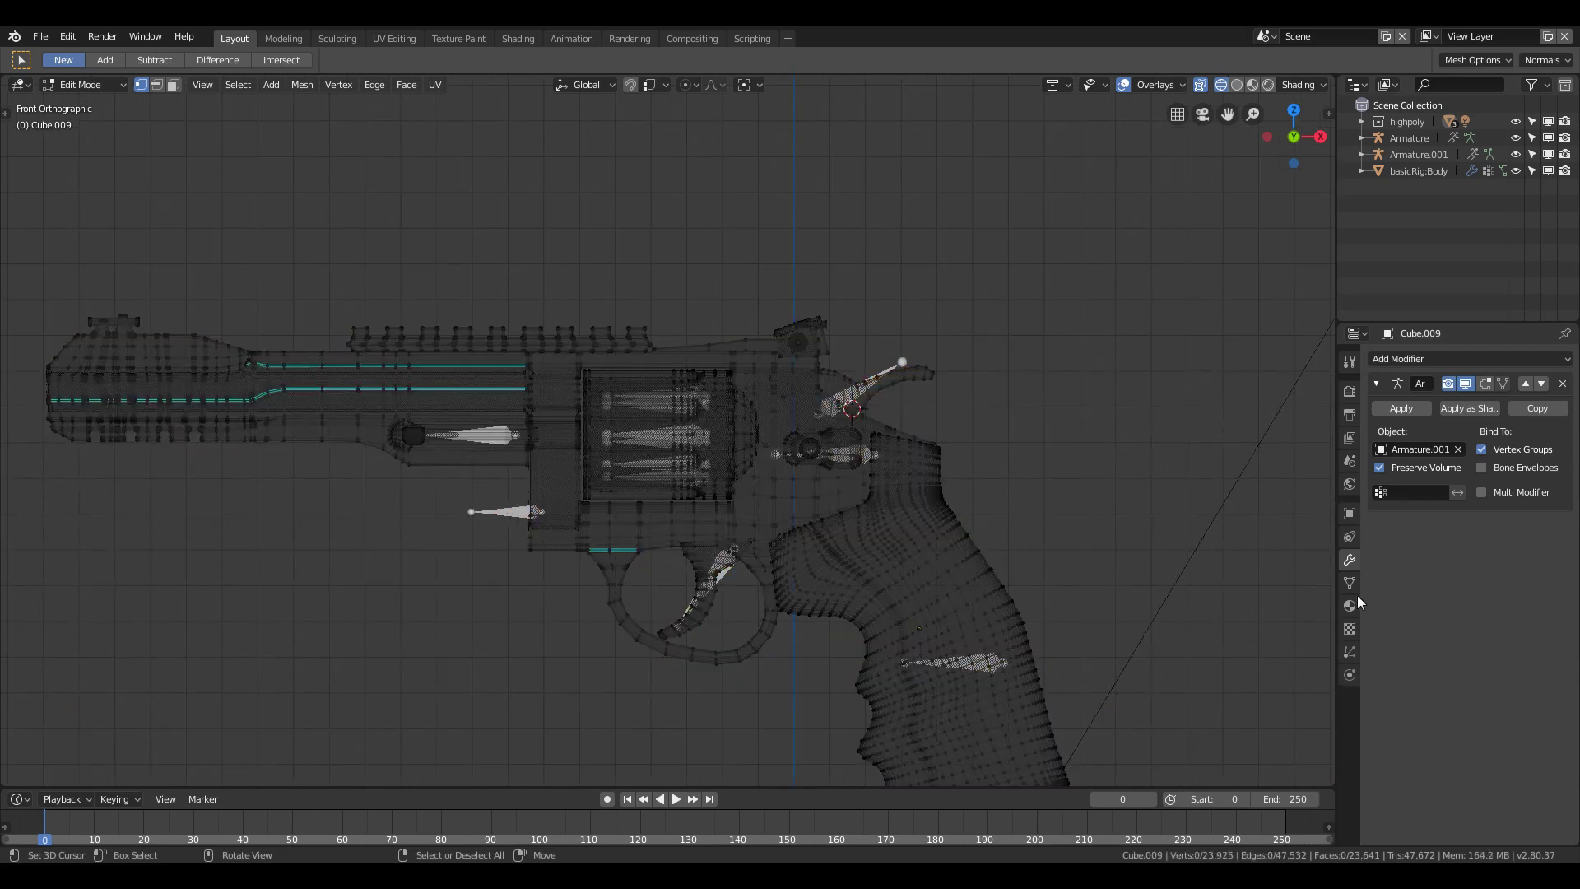
Step: Select the grip, frame and barrel geometry and verify the selection
{"action": "left_click", "coordinate": [1351, 584]}
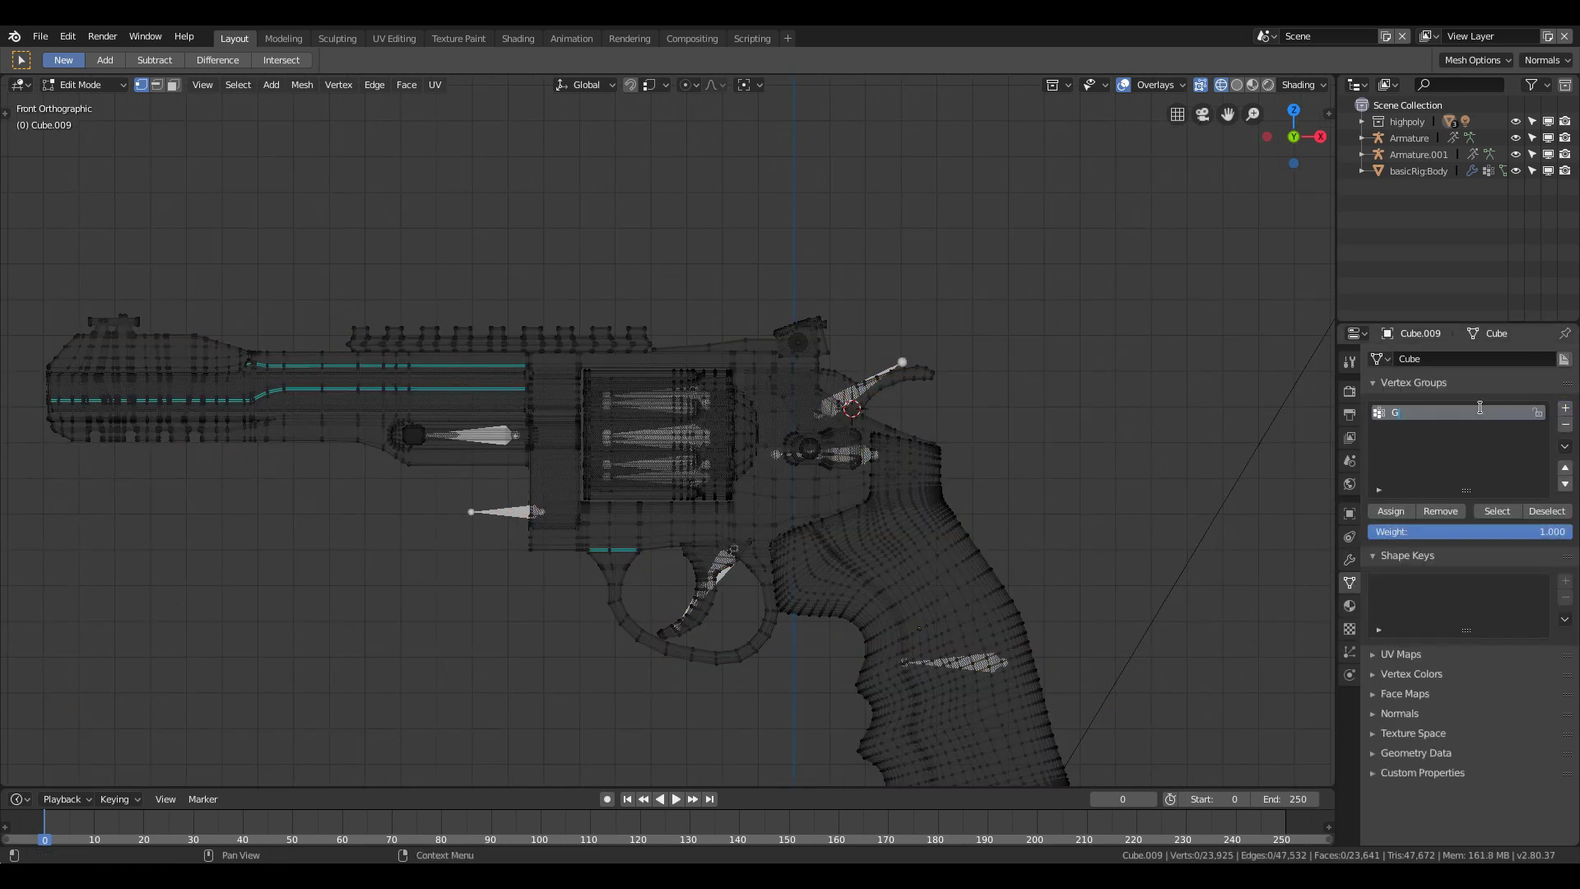
{"action": "key", "text": "ctrl+l"}
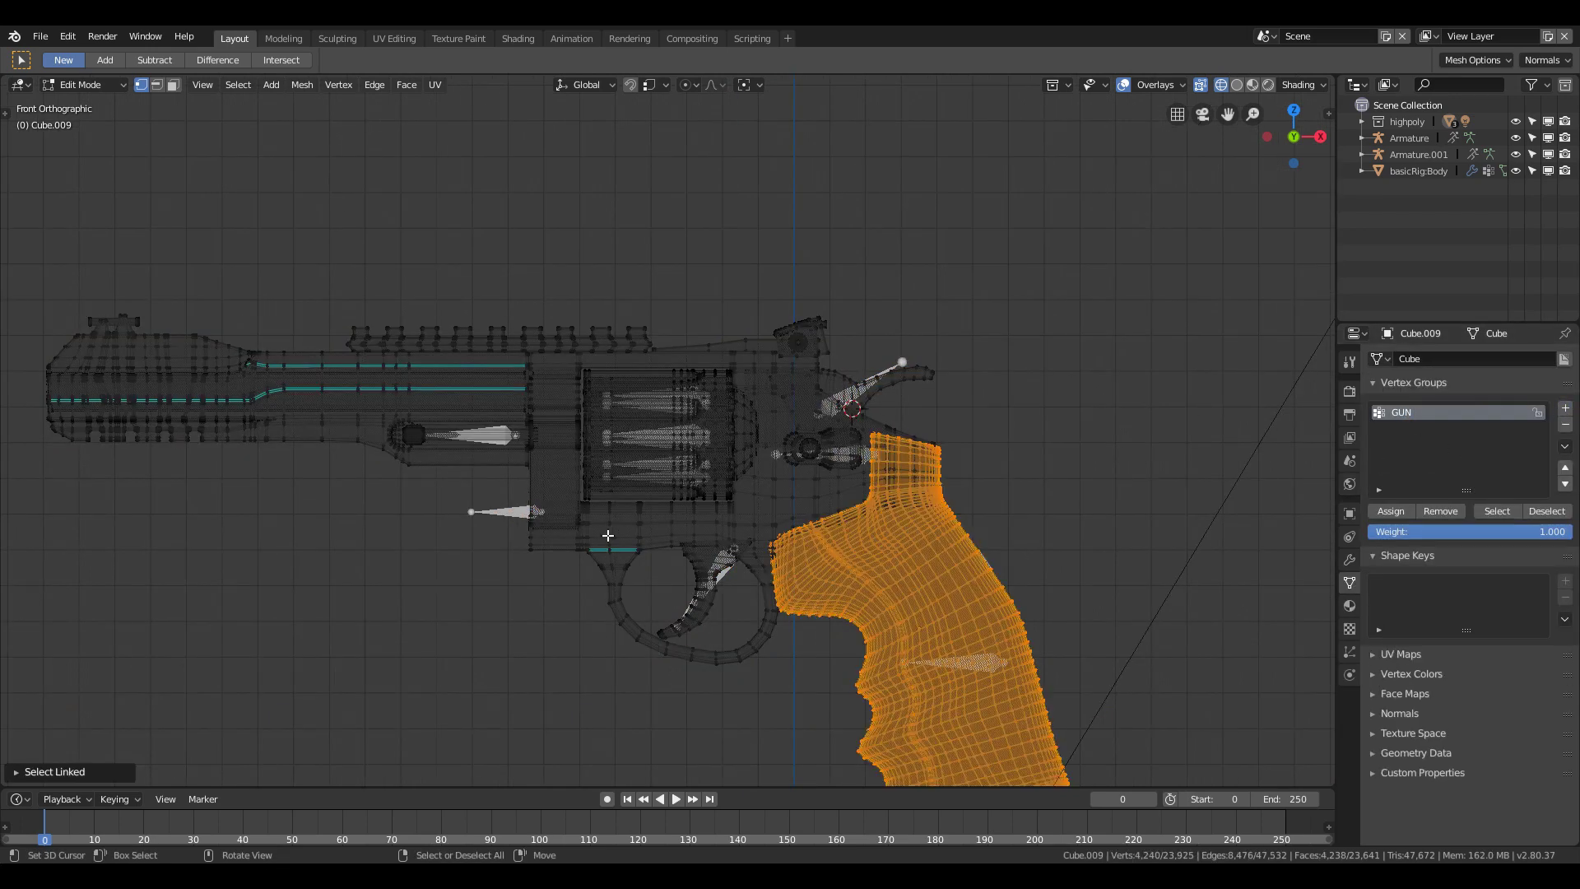
{"action": "key", "text": "l"}
{"action": "key", "text": "l"}
{"action": "key", "text": "l"}
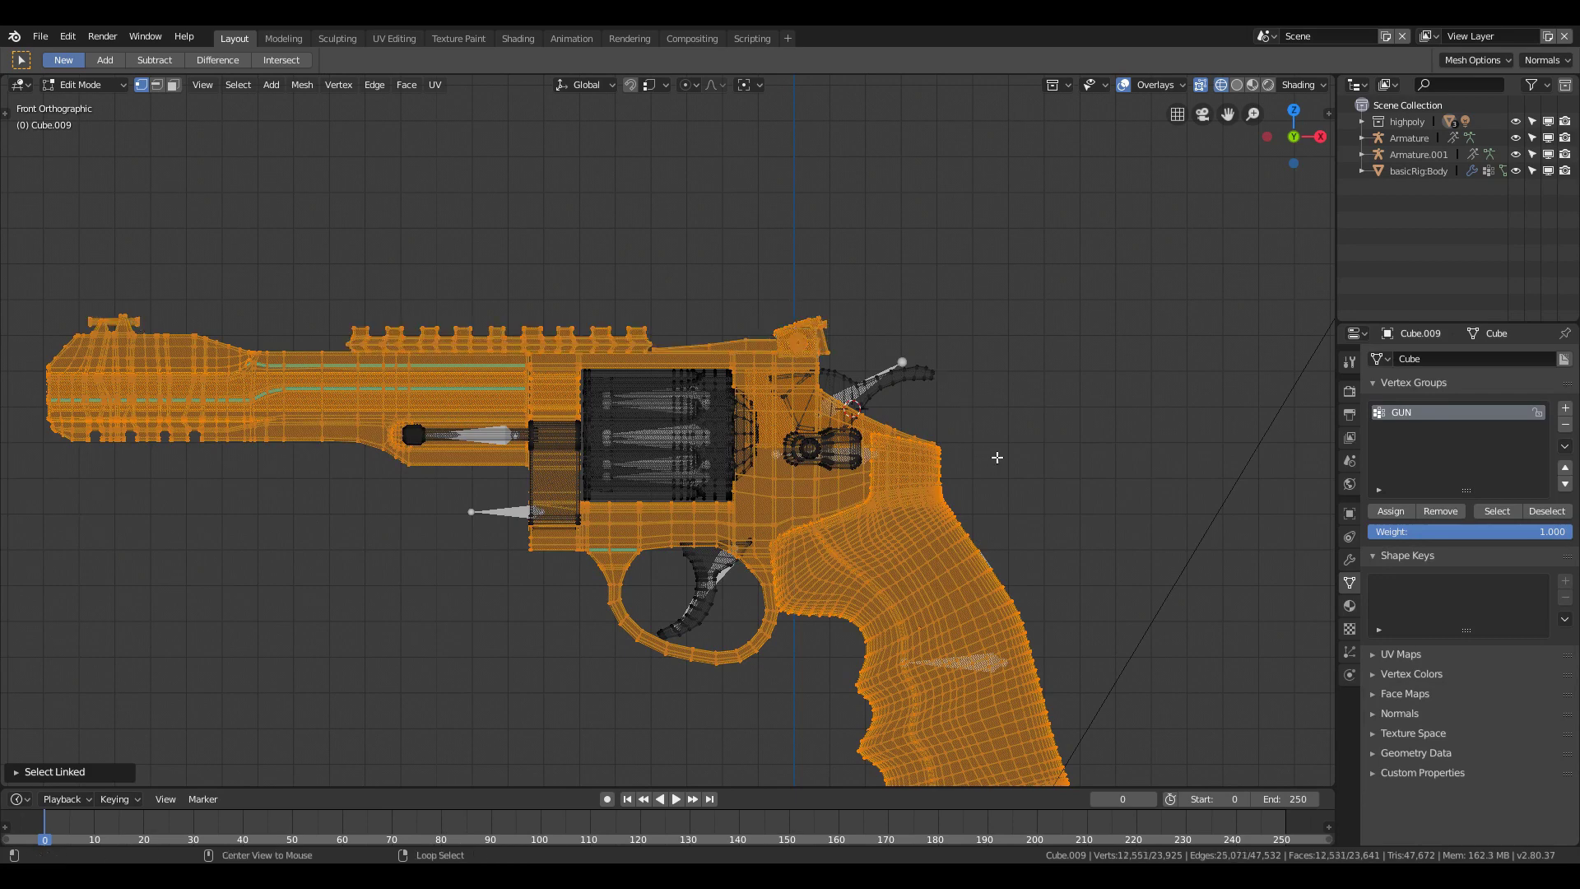
{"action": "key", "text": "g"}
{"action": "key", "text": "Escape"}
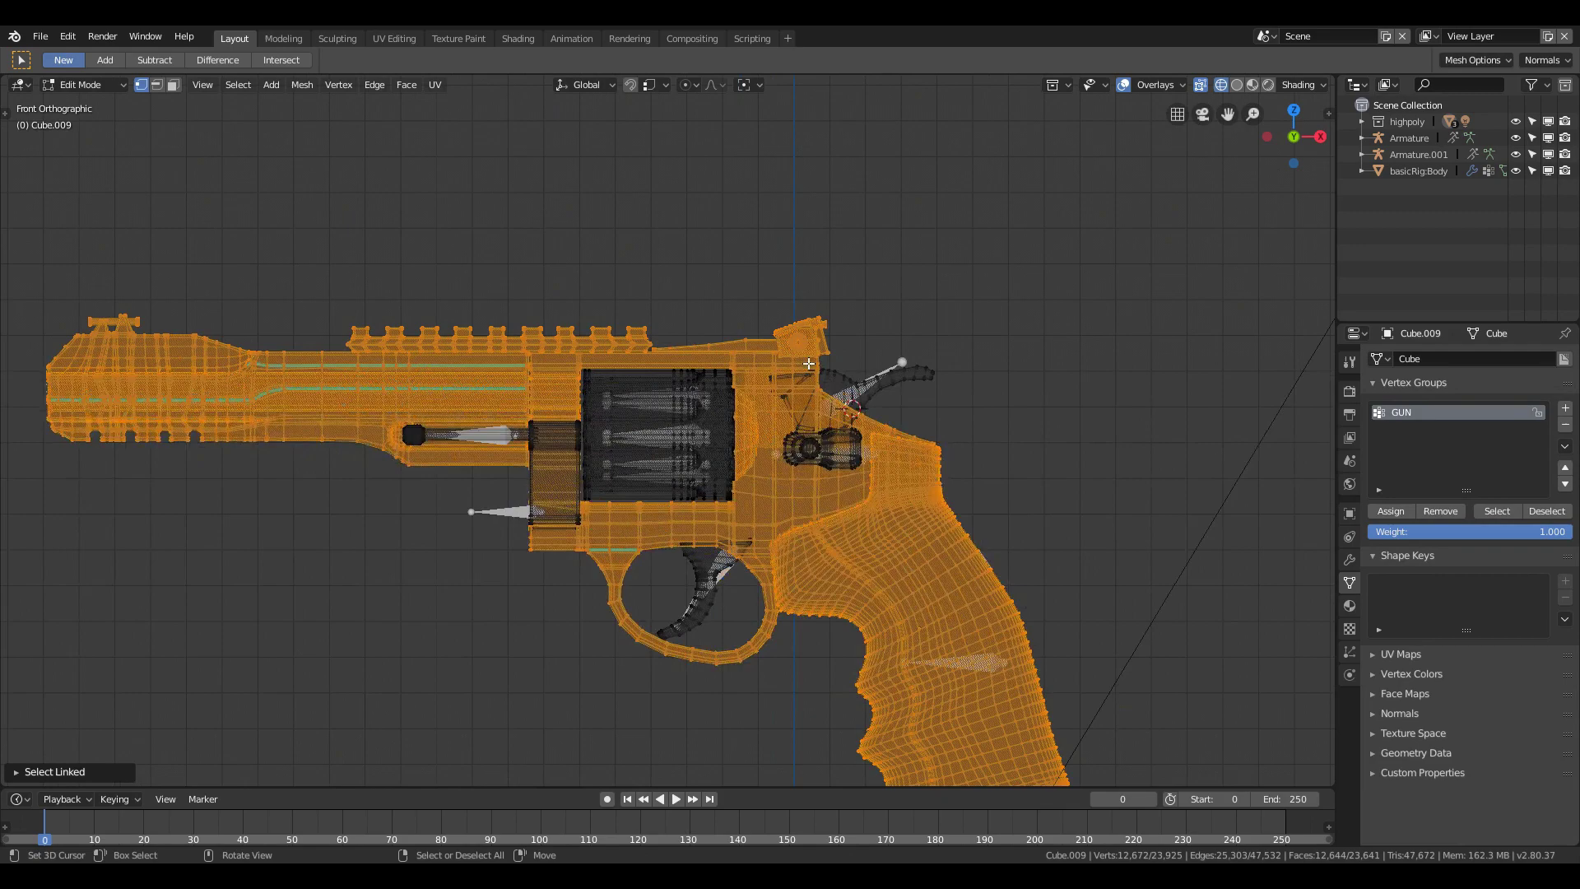
{"action": "middle_click_drag", "start_coordinate": [936, 349], "coordinate": [935, 398]}
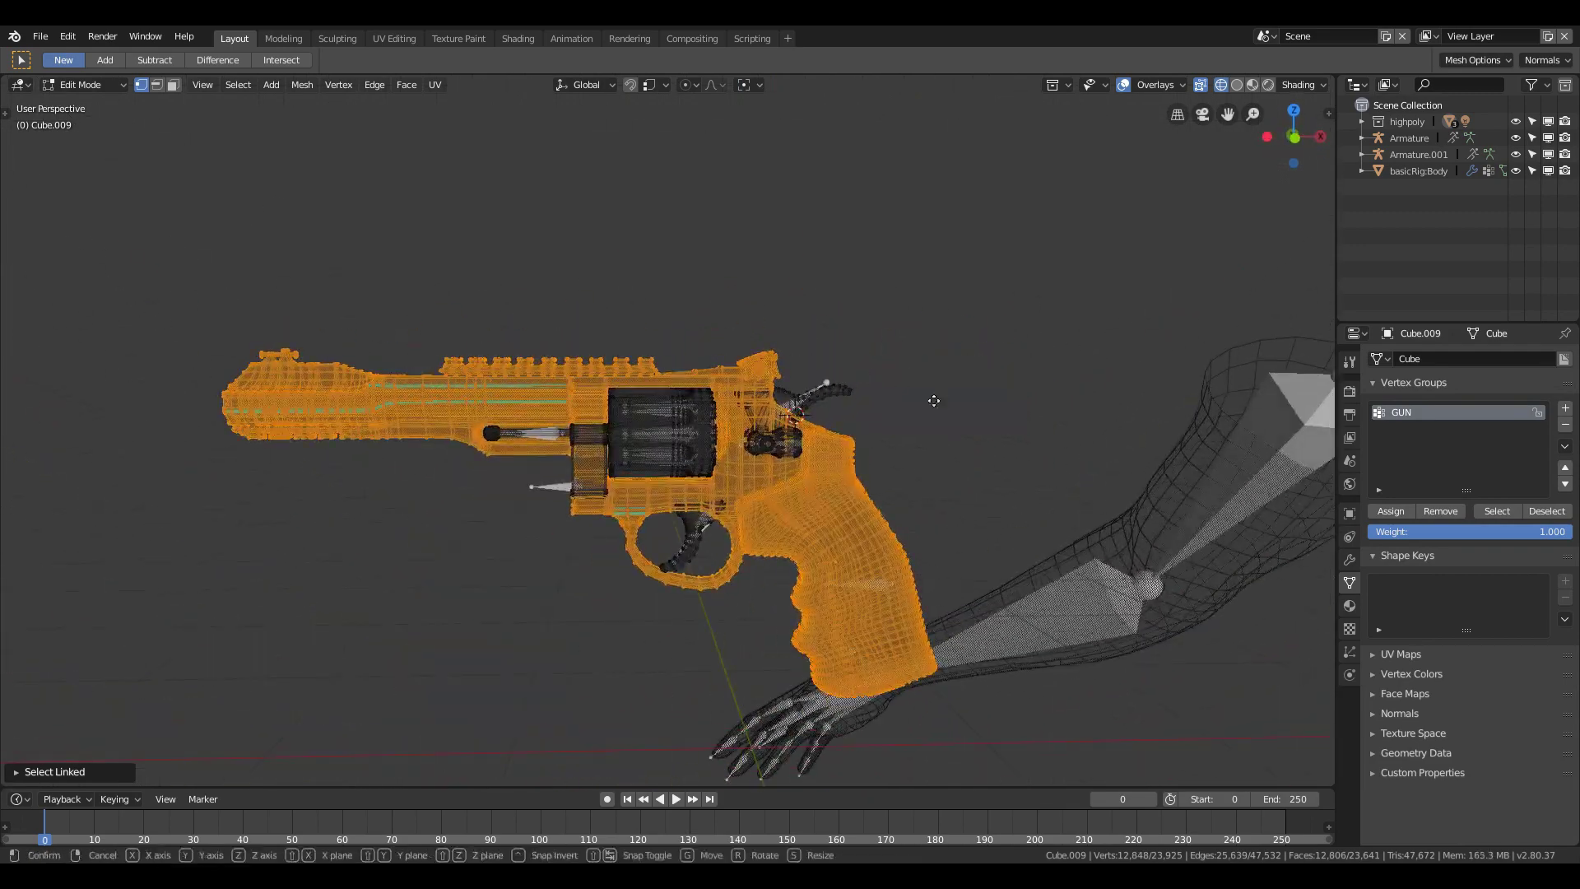
{"action": "key", "text": "g"}
{"action": "key", "text": "Escape"}
{"action": "key", "text": "KP_1"}
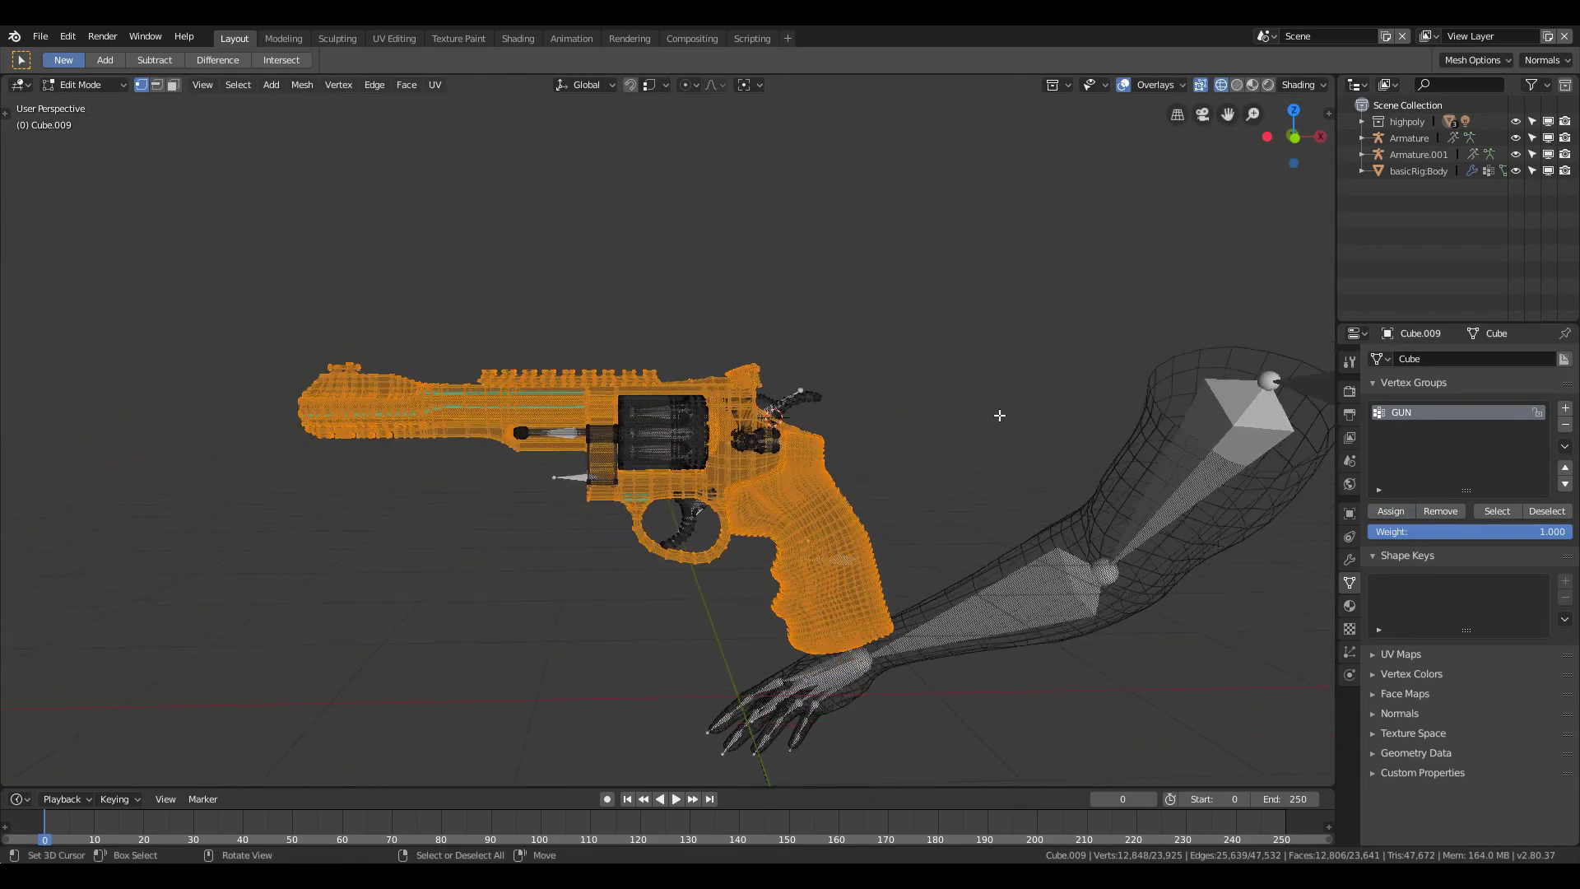
{"action": "scroll", "coordinate": [997, 417], "scroll_direction": "up", "scroll_amount": 3}
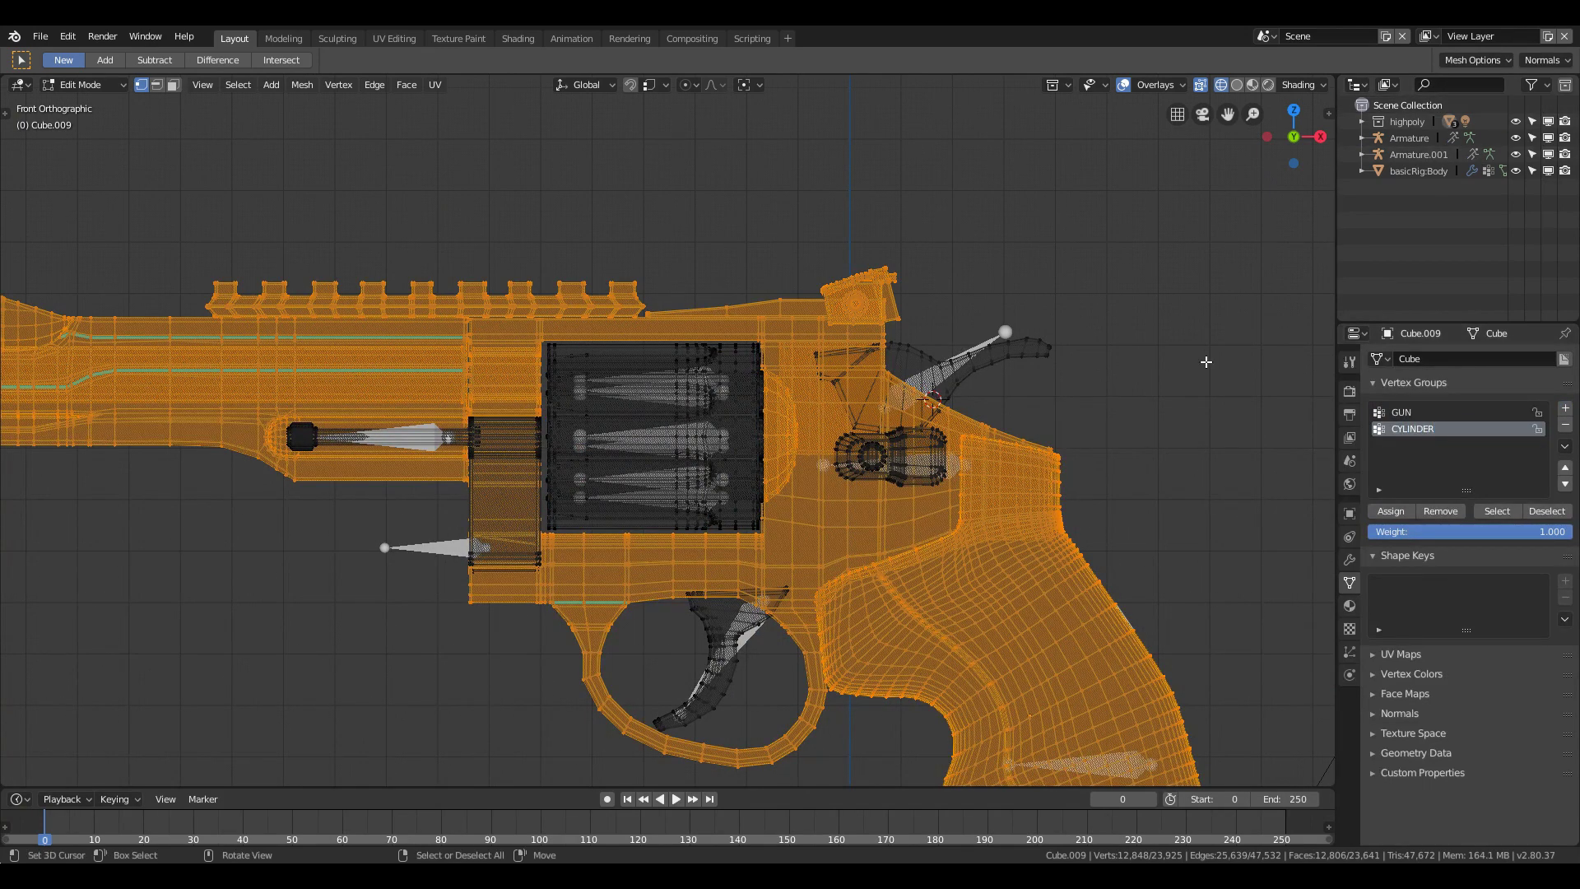
Step: Select the cylinder and the small part inside the barrel, adding a new vertex group
{"action": "key", "text": "alt+a"}
{"action": "key", "text": "l"}
{"action": "key", "text": "g"}
{"action": "key", "text": "Escape"}
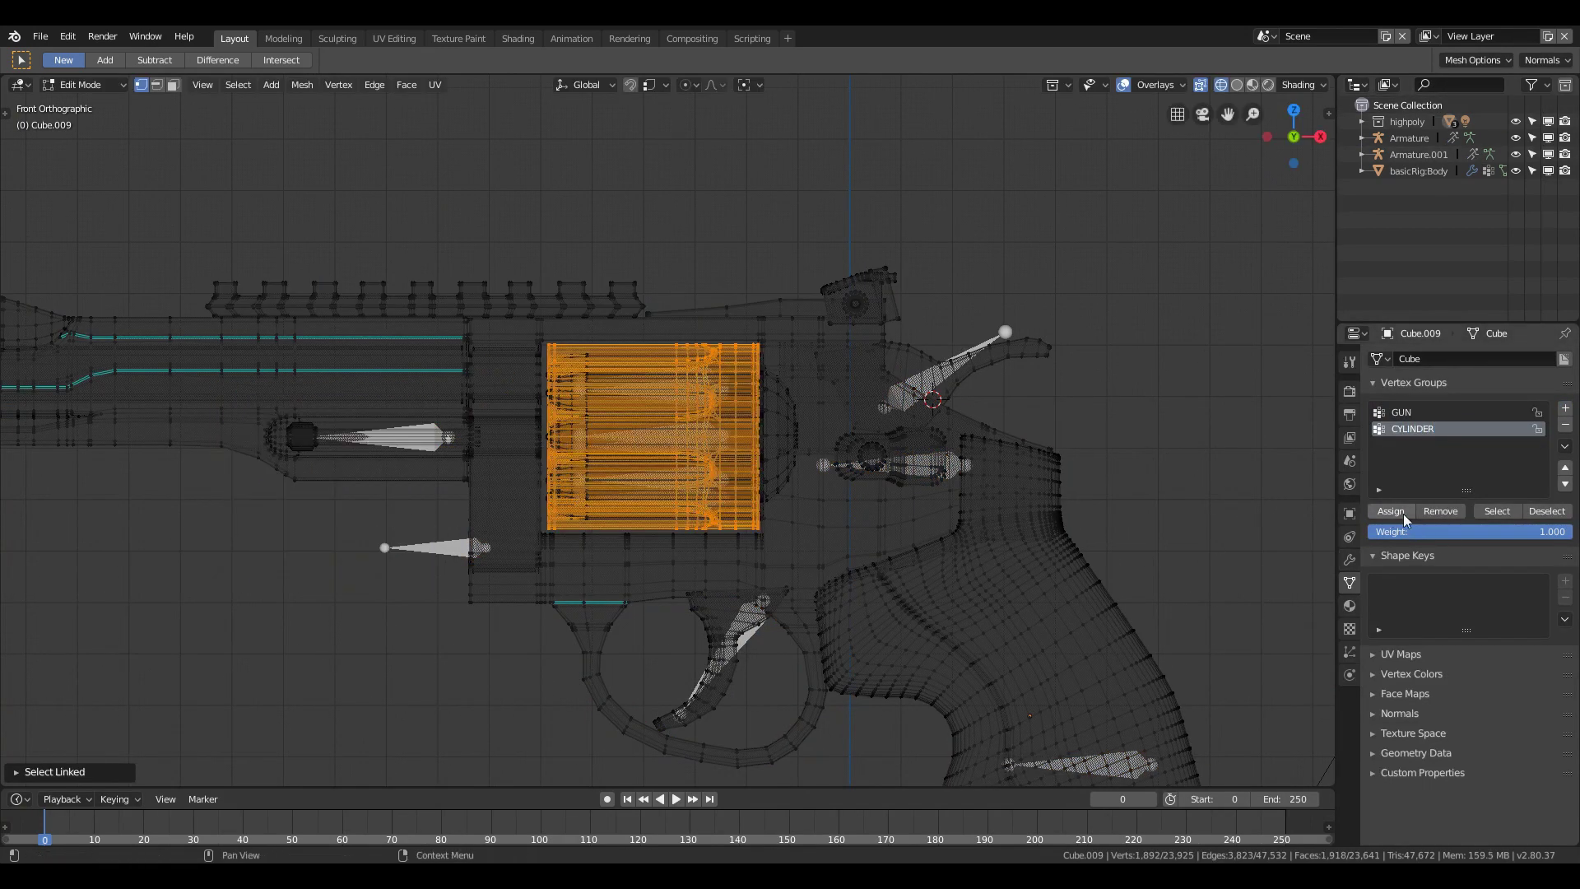
{"action": "key", "text": "alt+a"}
{"action": "key", "text": "l"}
{"action": "key", "text": "l"}
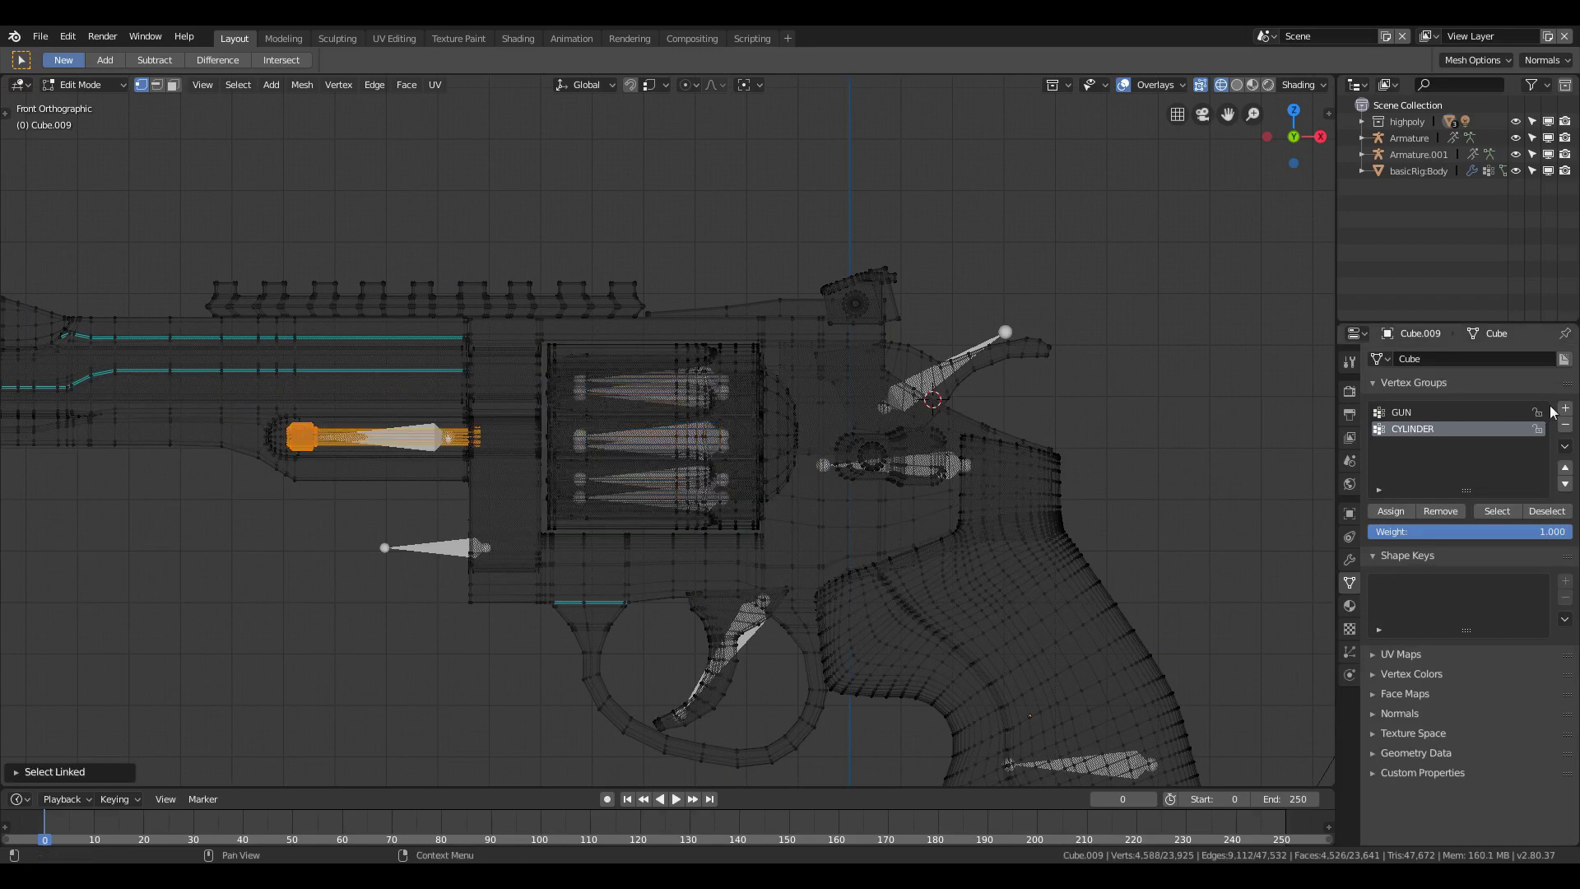
{"action": "left_click", "coordinate": [1565, 409]}
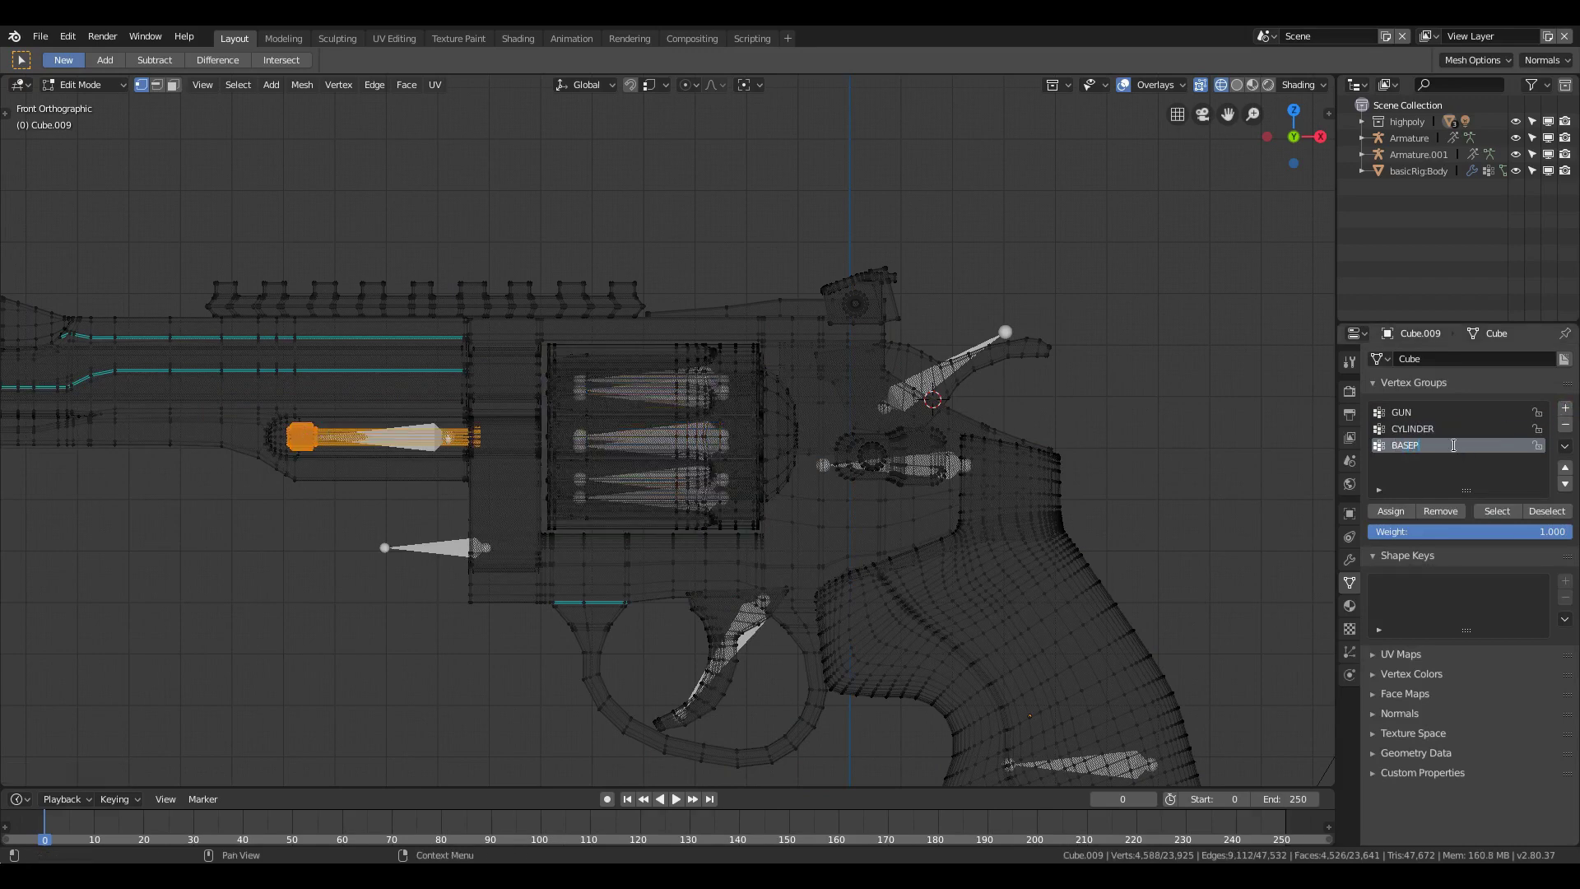
Step: Check the CYLINDER group's vertices, then clear the selection
{"action": "key", "text": "a"}
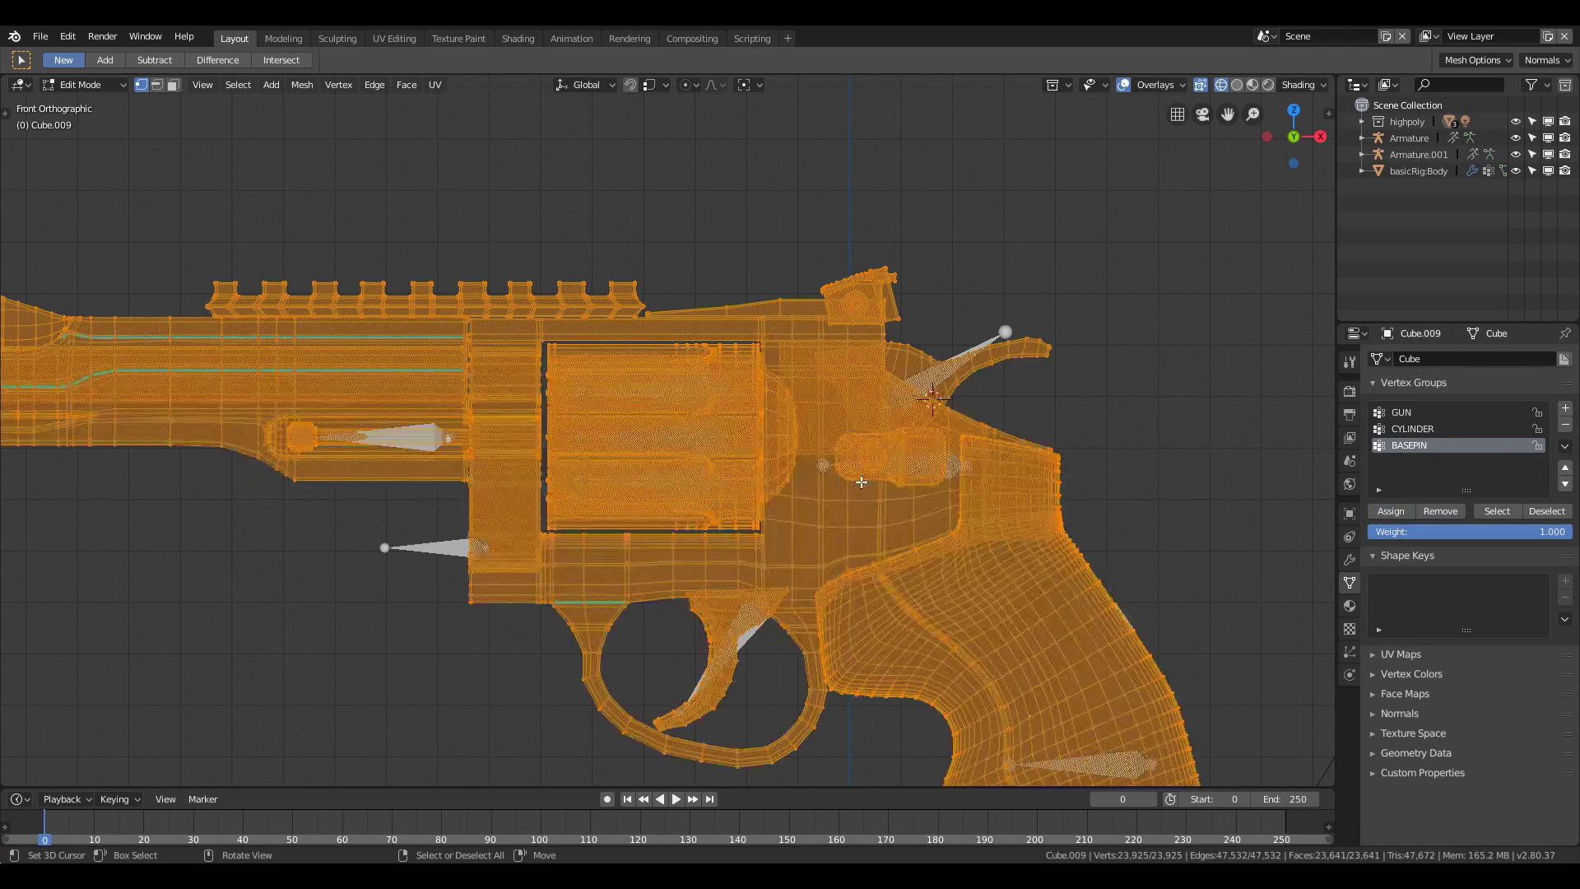
{"action": "key", "text": "alt+a"}
{"action": "left_click", "coordinate": [1507, 509]}
{"action": "left_click", "coordinate": [1497, 511]}
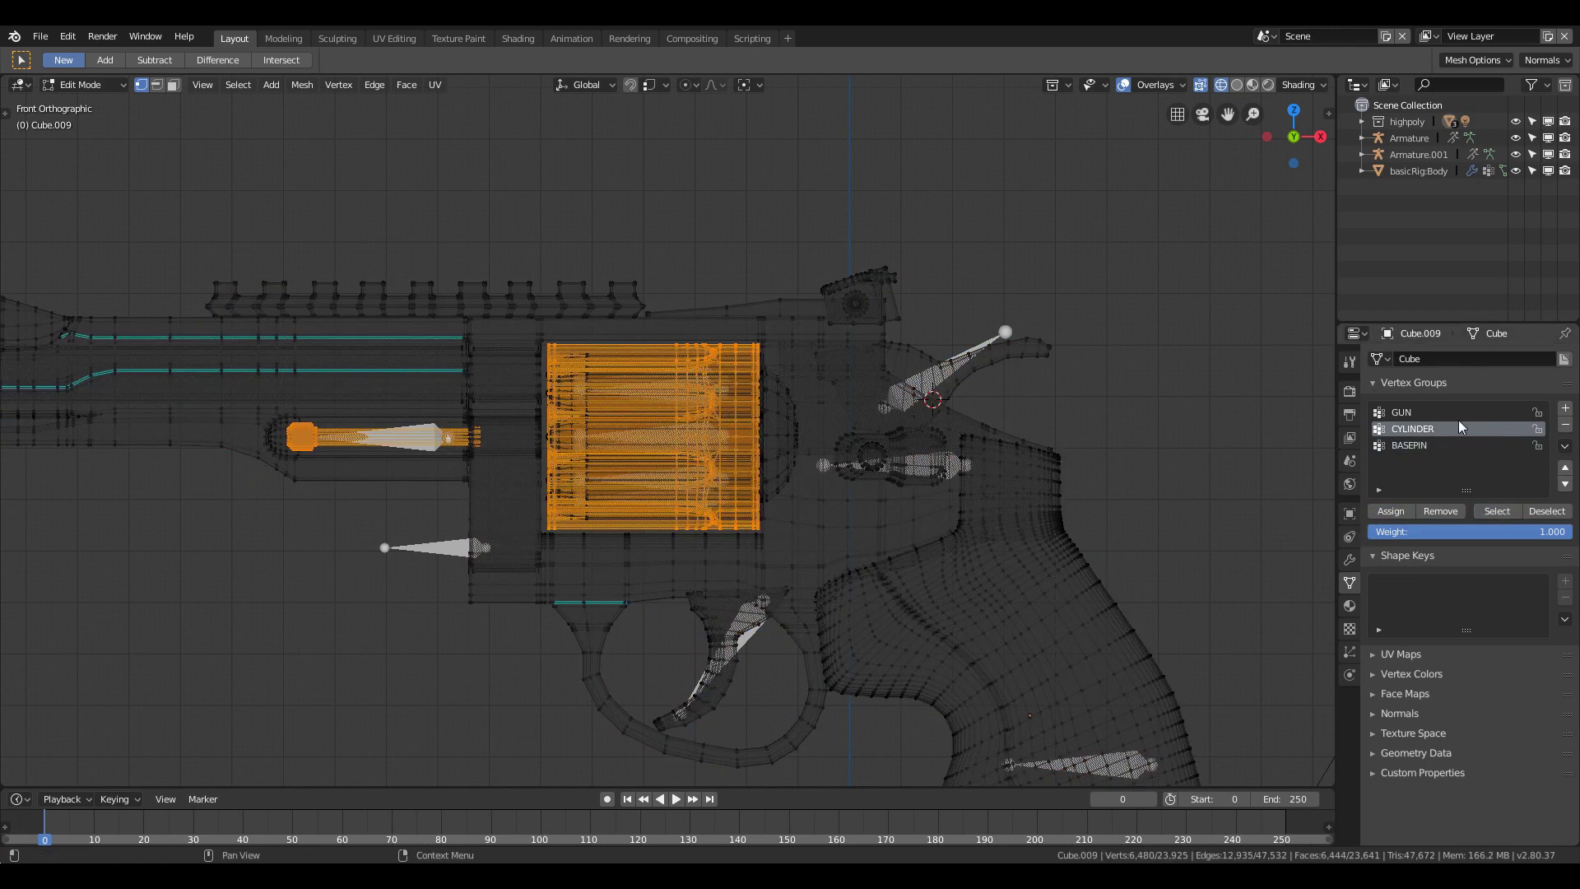
{"action": "key", "text": "a"}
{"action": "key", "text": "alt+a"}
{"action": "scroll", "coordinate": [813, 450], "scroll_direction": "down", "scroll_amount": 3}
{"action": "scroll", "coordinate": [812, 450], "scroll_direction": "up", "scroll_amount": 1}
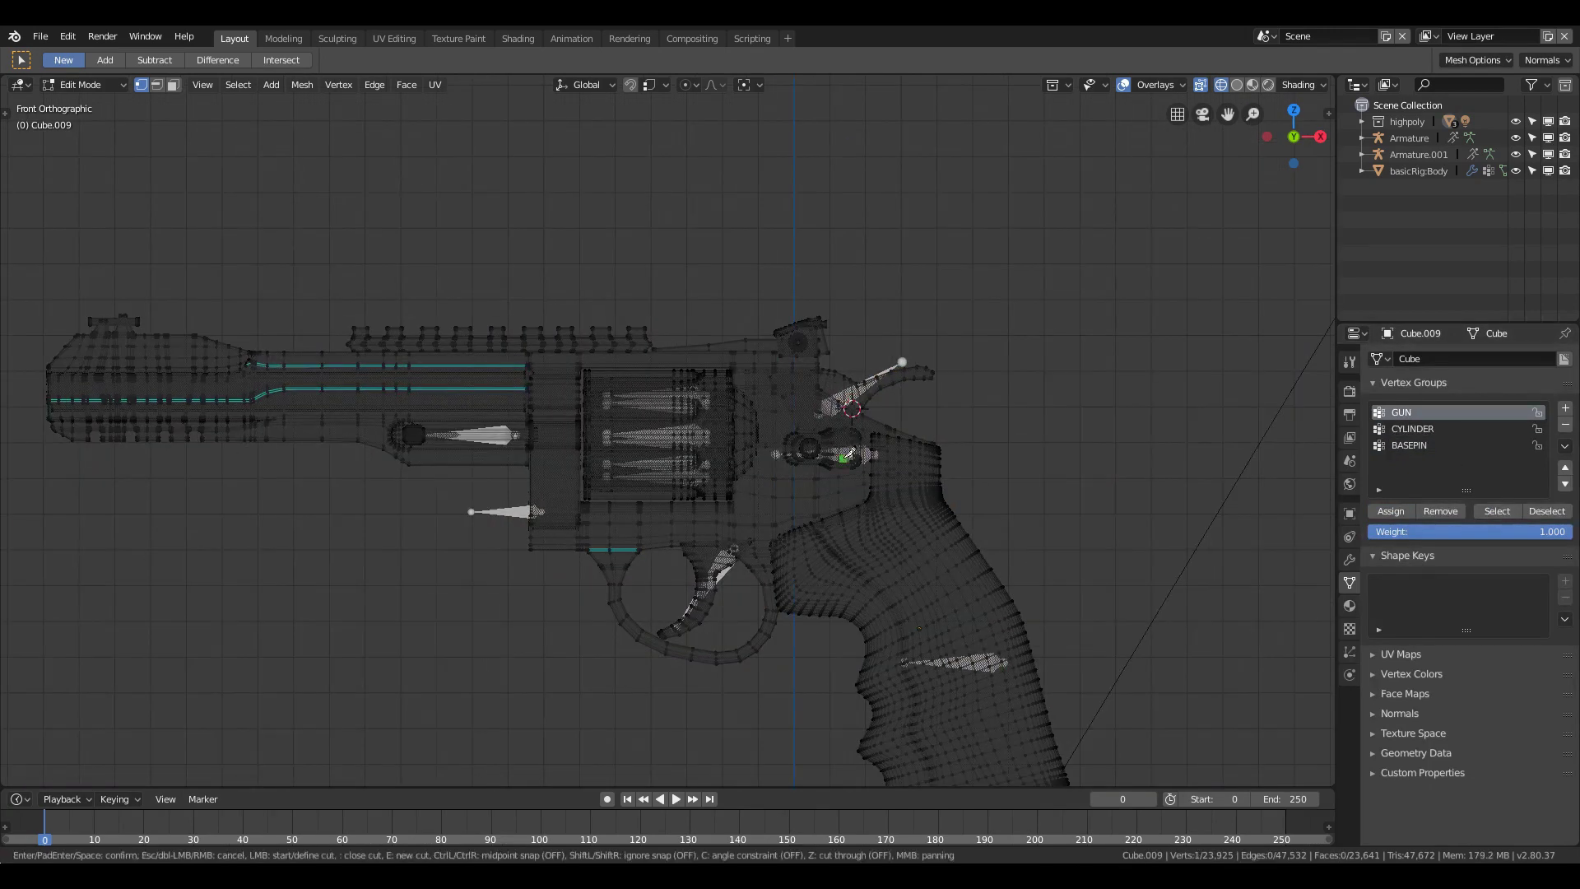
Step: Select the thumbpiece with see-through off and create a vertex group named THUMBPIECE
{"action": "key", "text": "l"}
{"action": "middle_click_drag", "start_coordinate": [812, 449], "coordinate": [659, 477]}
{"action": "key", "text": "Escape"}
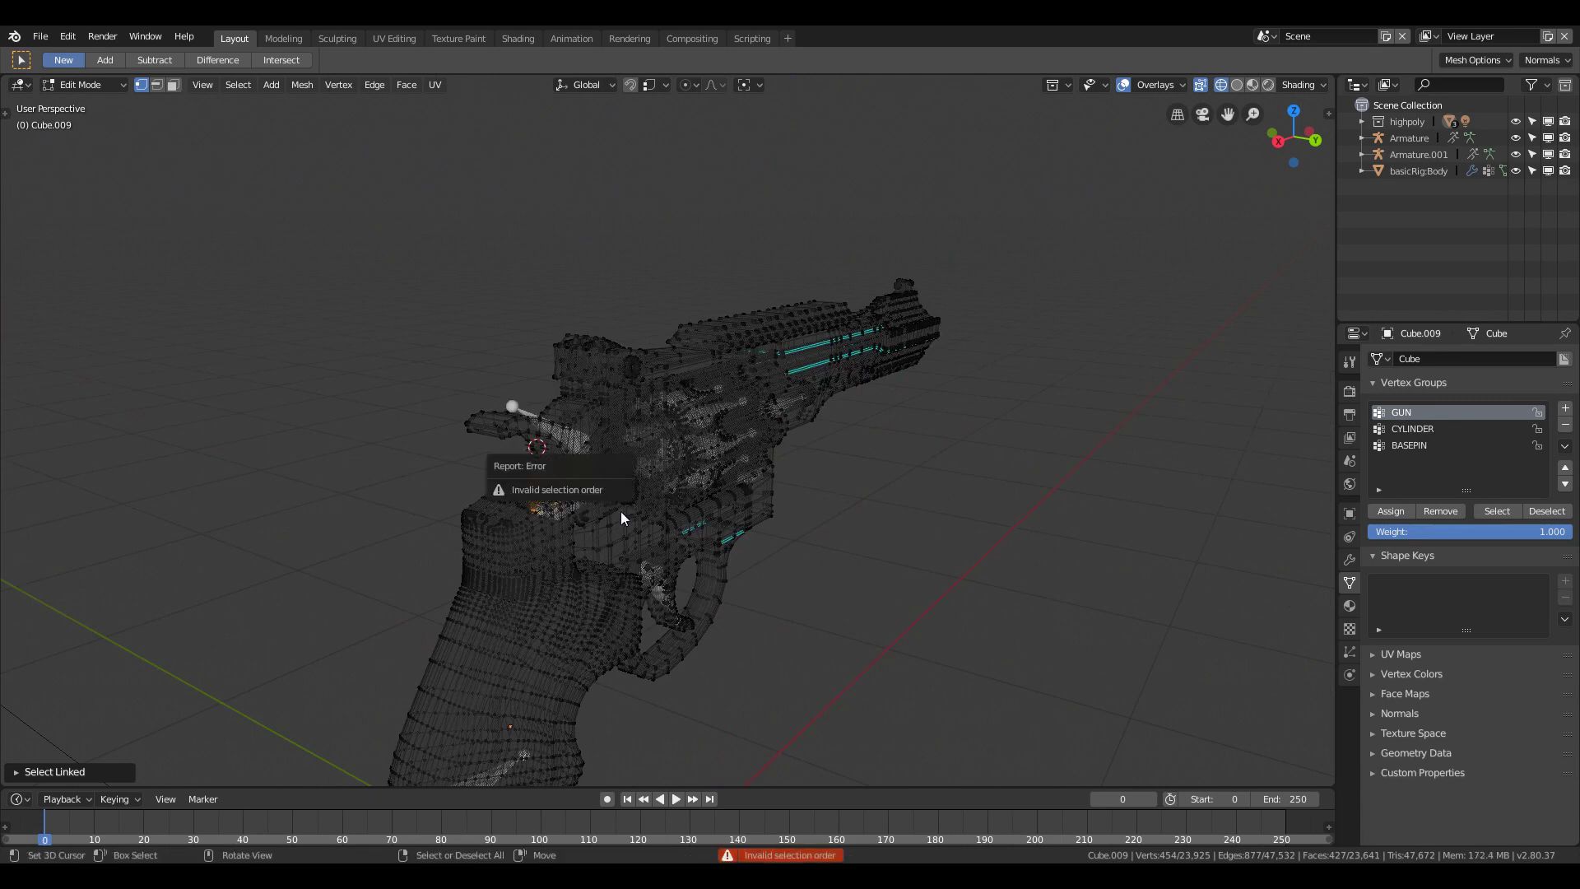
{"action": "key", "text": "l"}
{"action": "key", "text": "ctrl+z"}
{"action": "key", "text": "alt+z"}
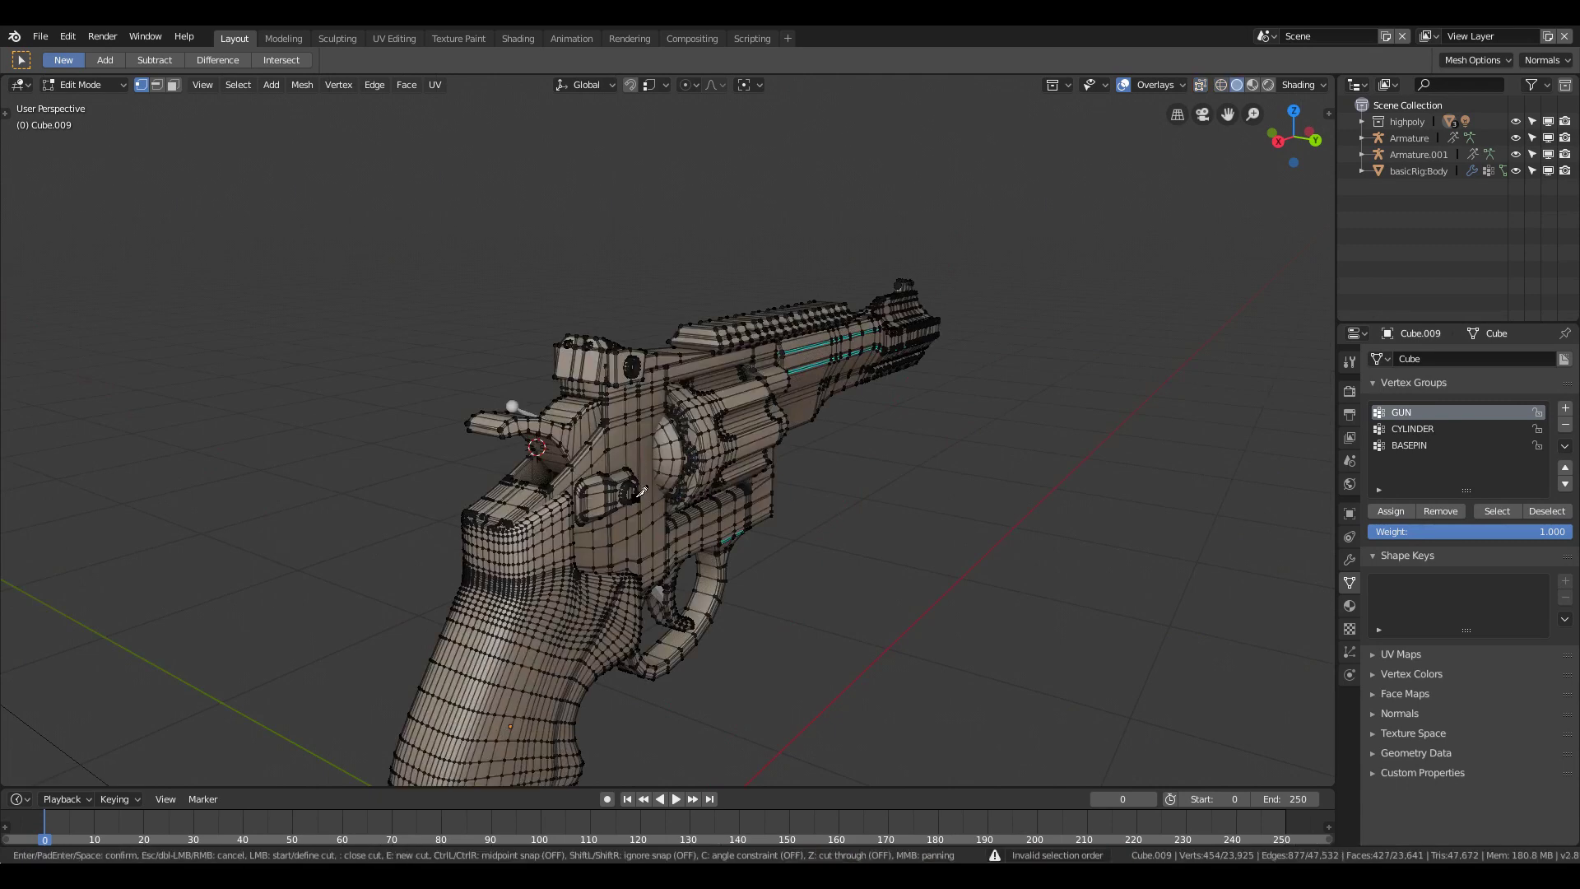
{"action": "key", "text": "l"}
{"action": "middle_click_drag", "start_coordinate": [629, 489], "coordinate": [911, 456], "text": "alt"}
{"action": "left_click", "coordinate": [1564, 409]}
{"action": "double_click", "coordinate": [1420, 465]}
{"action": "type", "text": "THUMBP"}
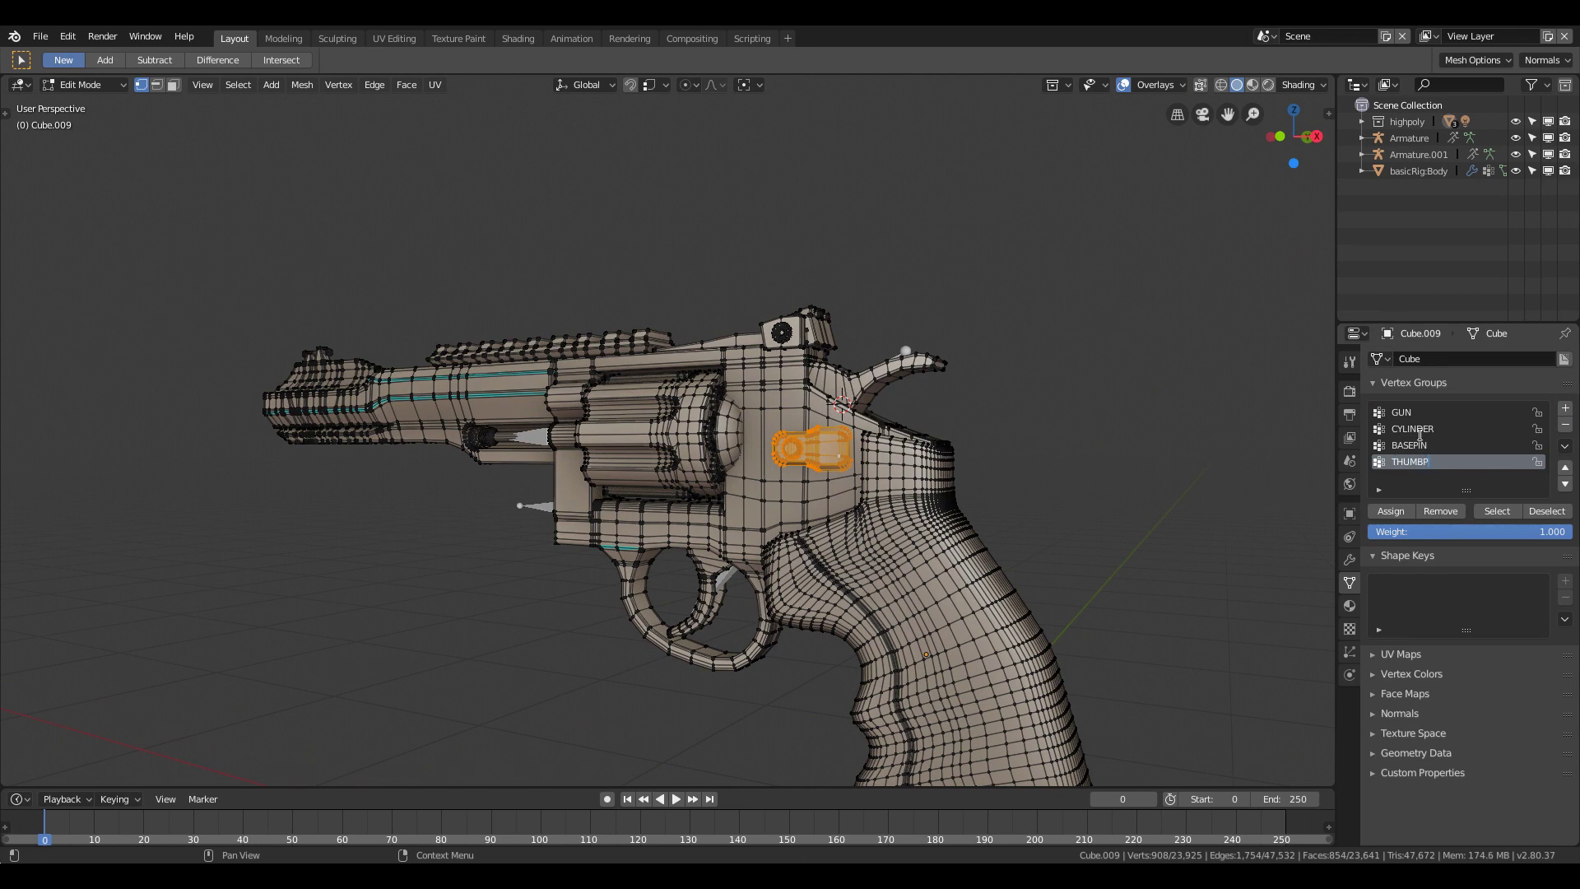
{"action": "type", "text": "IECE"}
{"action": "key", "text": "Return"}
{"action": "key", "text": "KP_1"}
Step: Assign the thumbpiece to THUMBPIECE and the hammer to a new HAMMER group
{"action": "left_click", "coordinate": [878, 376]}
{"action": "key", "text": "l"}
{"action": "left_click", "coordinate": [1565, 409]}
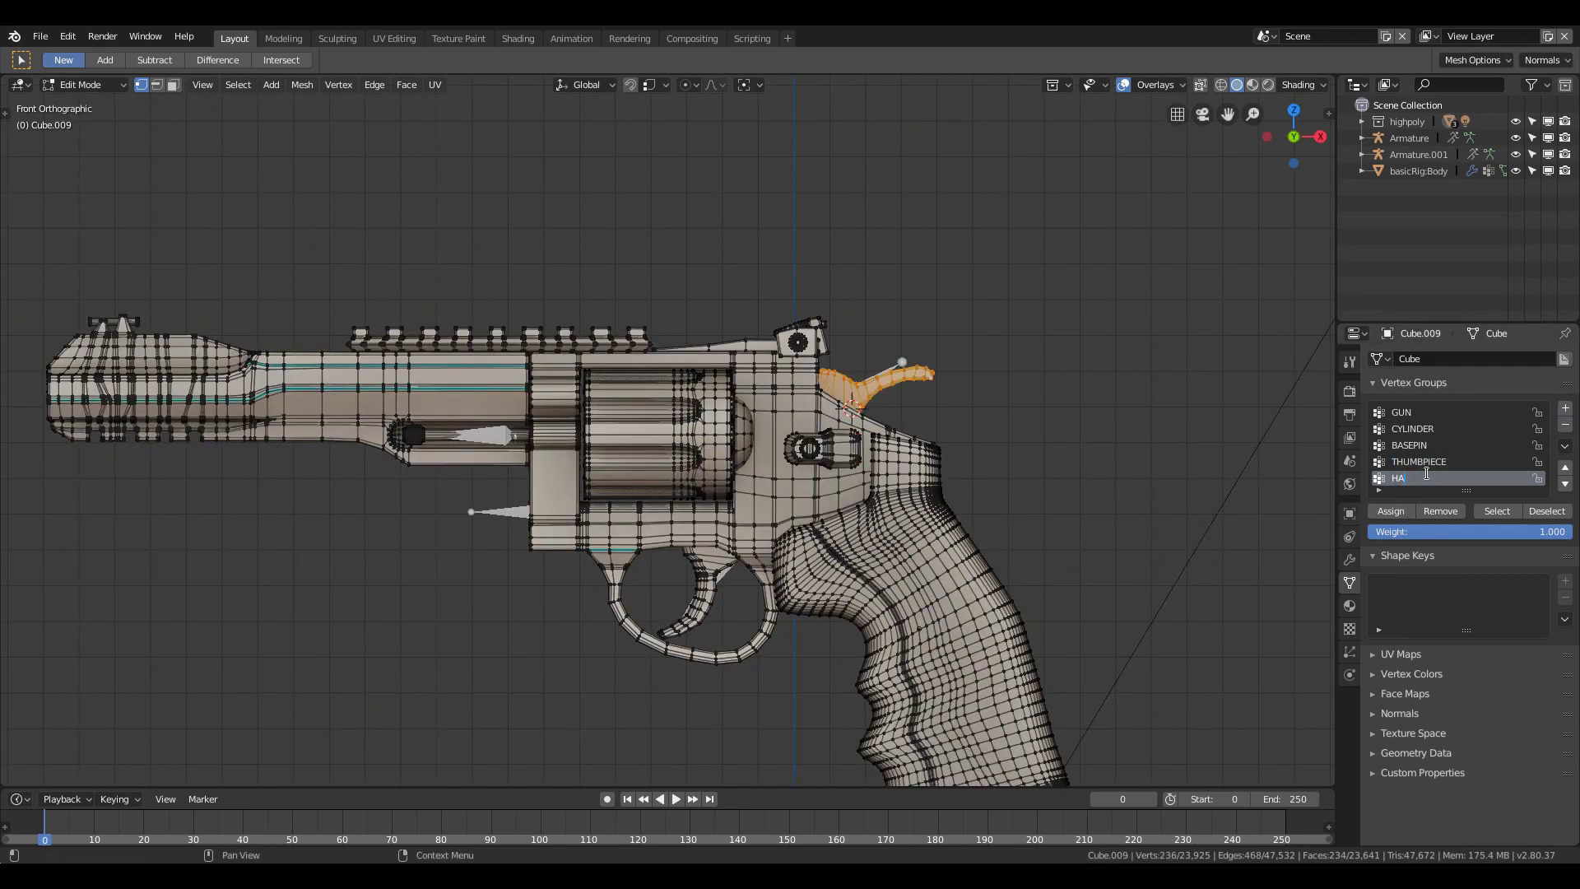
{"action": "left_click", "coordinate": [1389, 514]}
{"action": "scroll", "coordinate": [667, 494], "scroll_direction": "down", "scroll_amount": 1}
{"action": "left_click", "coordinate": [642, 506]}
{"action": "key", "text": "ctrl+l"}
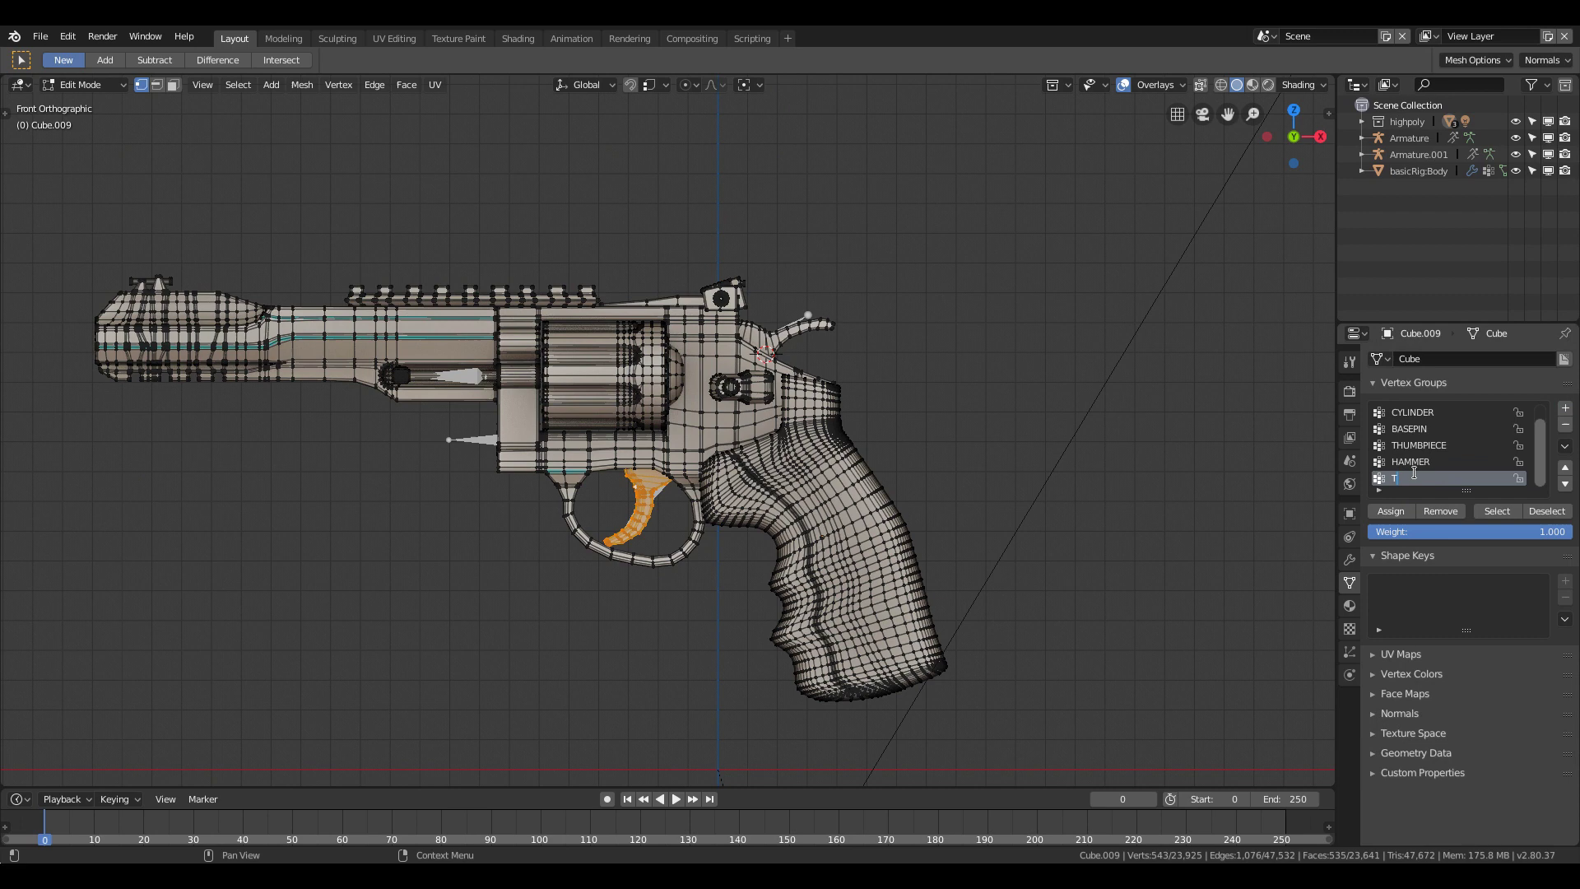
Step: Inspect the HAMMER, THUMBPIECE and BASEPIN groups, then add and rename another group
{"action": "left_click", "coordinate": [1410, 462]}
{"action": "left_click", "coordinate": [1493, 510]}
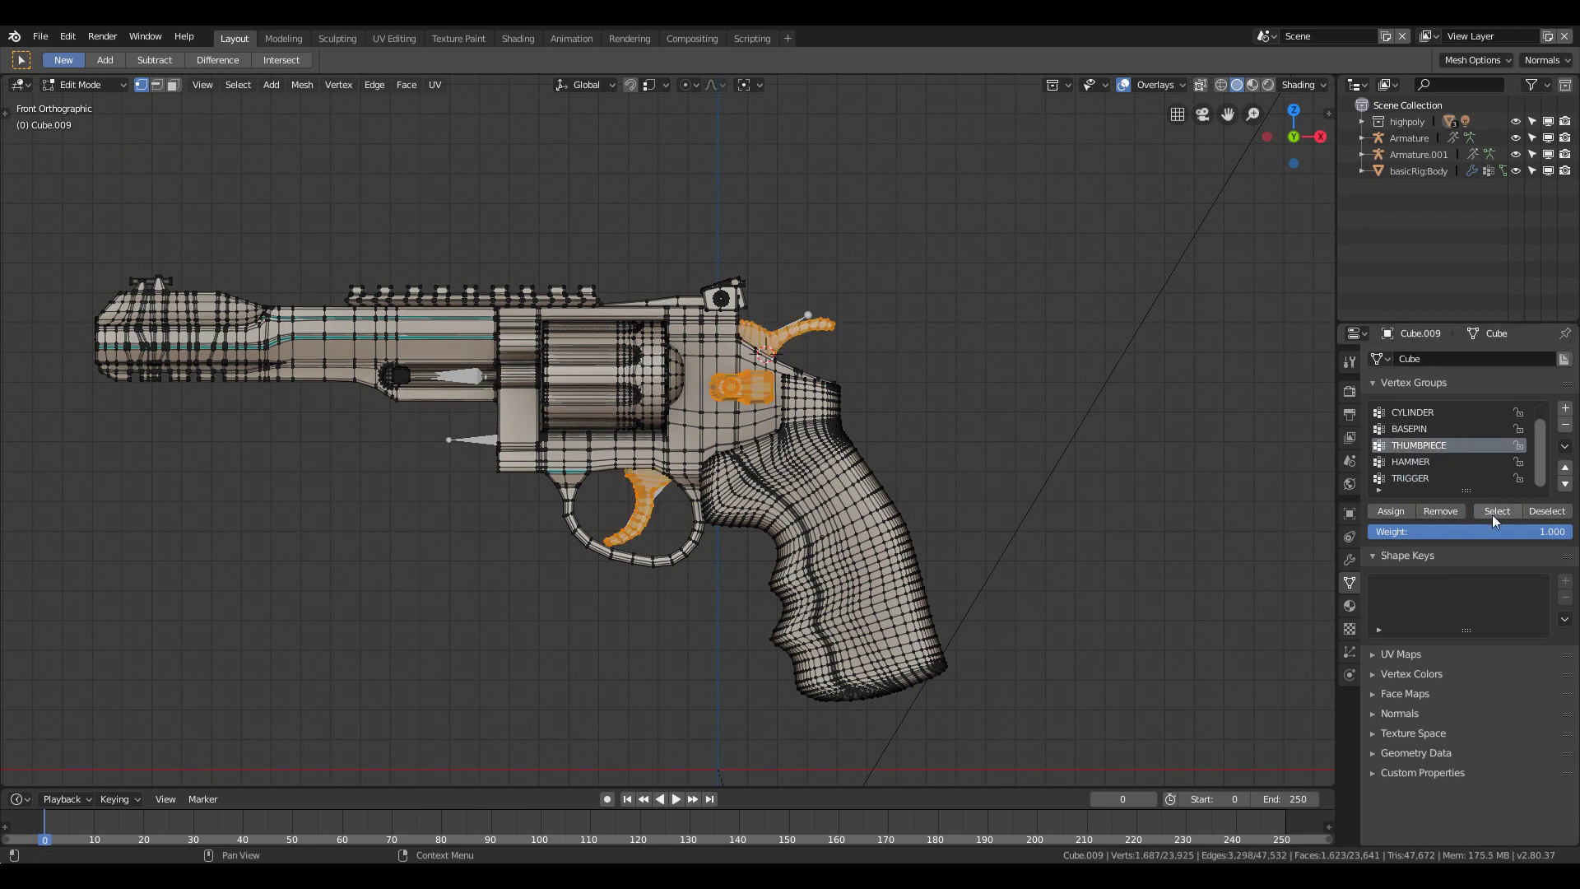
{"action": "left_click", "coordinate": [1419, 444]}
{"action": "left_click", "coordinate": [1493, 509]}
{"action": "left_click", "coordinate": [1439, 410]}
{"action": "left_click", "coordinate": [1496, 510]}
{"action": "left_click", "coordinate": [1565, 407]}
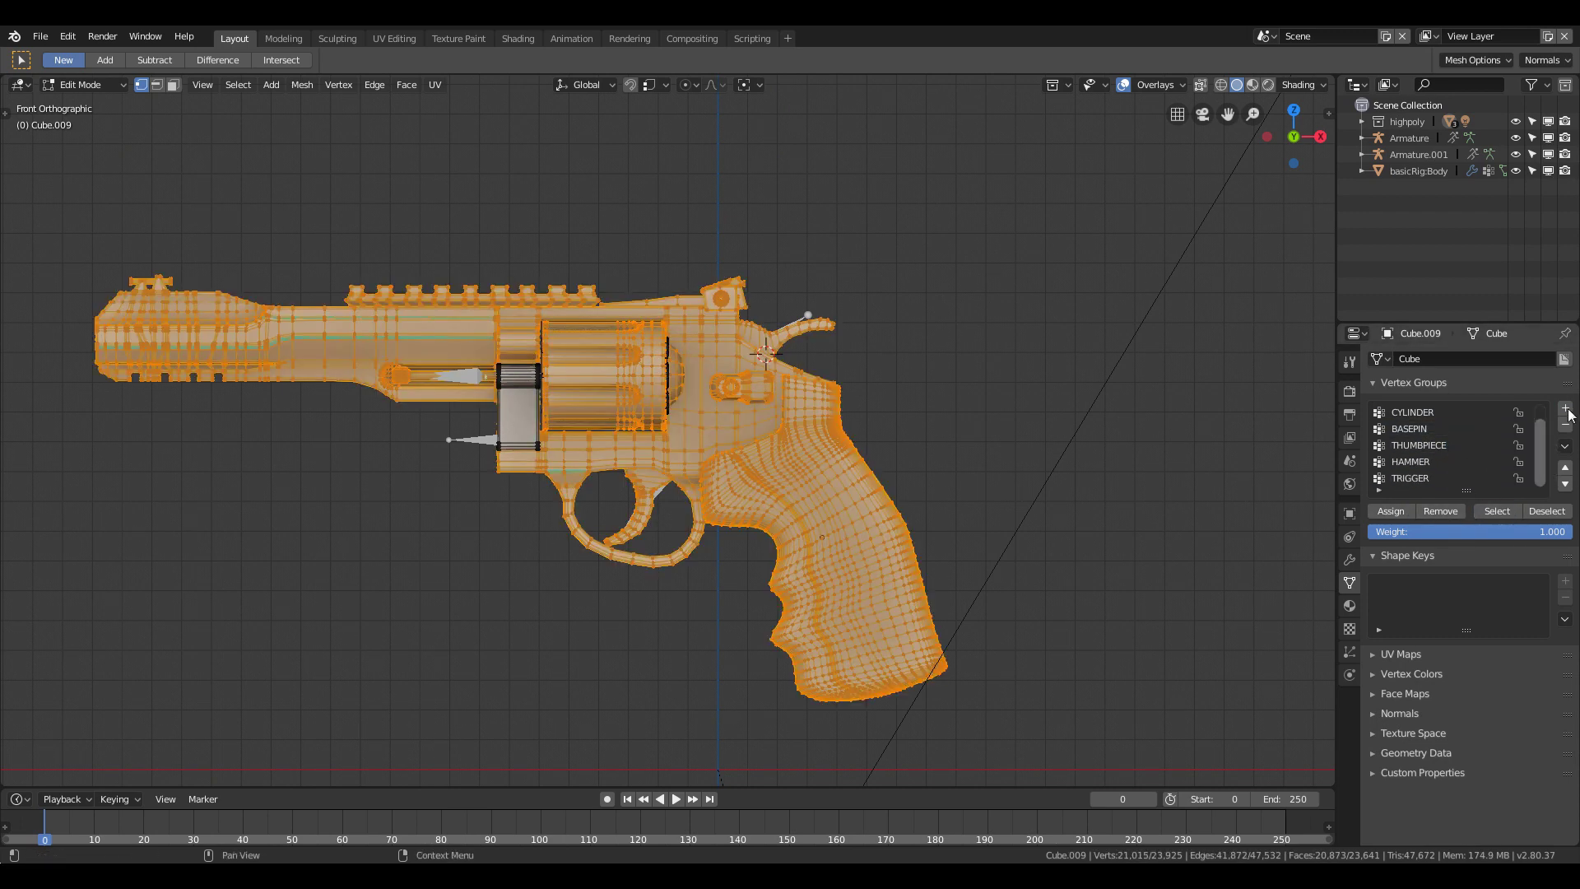
{"action": "double_click", "coordinate": [1432, 478]}
{"action": "type", "text": "T"}
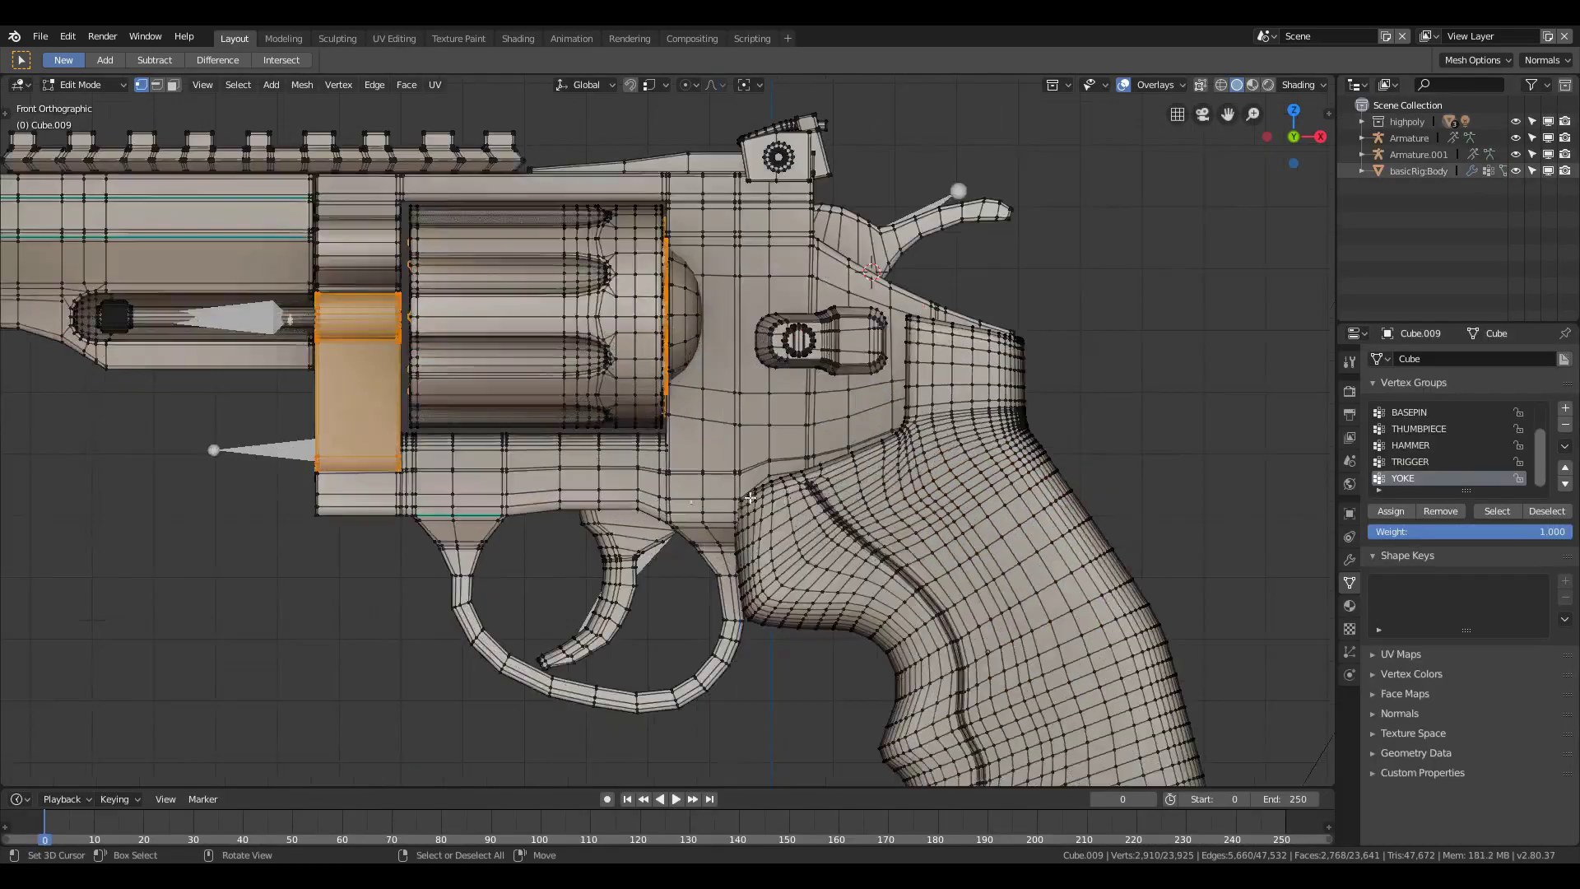
{"action": "scroll", "coordinate": [742, 664], "scroll_direction": "down", "scroll_amount": 3}
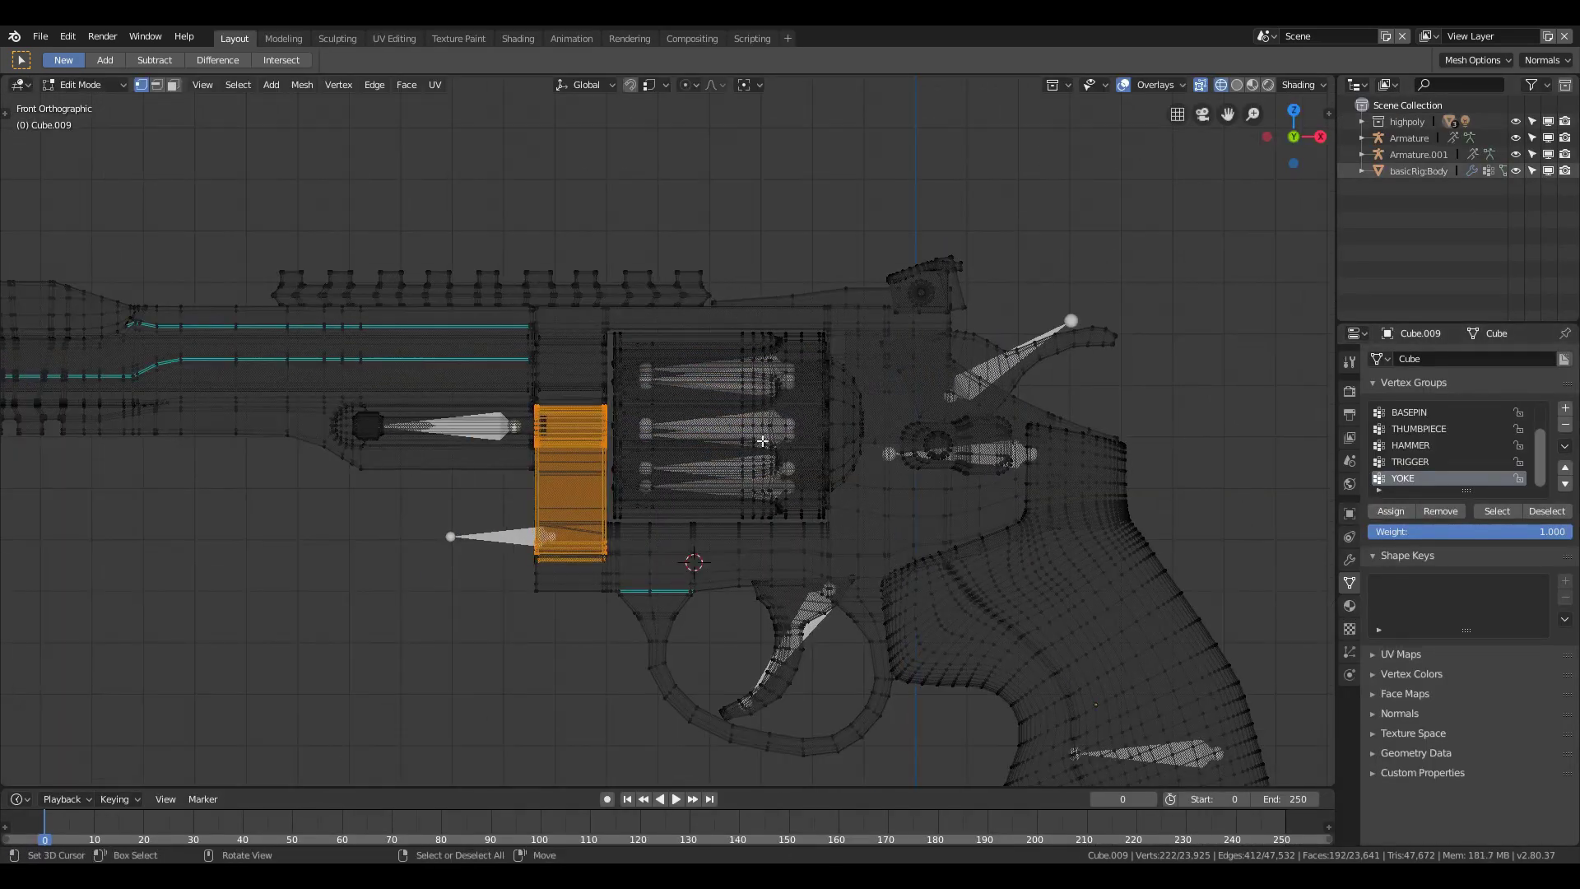
Step: Hide the yoke and turn off see-through for a clearer angled view
{"action": "key", "text": "h"}
{"action": "key", "text": "alt+z"}
{"action": "middle_click_drag", "start_coordinate": [743, 663], "coordinate": [691, 617]}
{"action": "scroll", "coordinate": [693, 618], "scroll_direction": "up", "scroll_amount": 5}
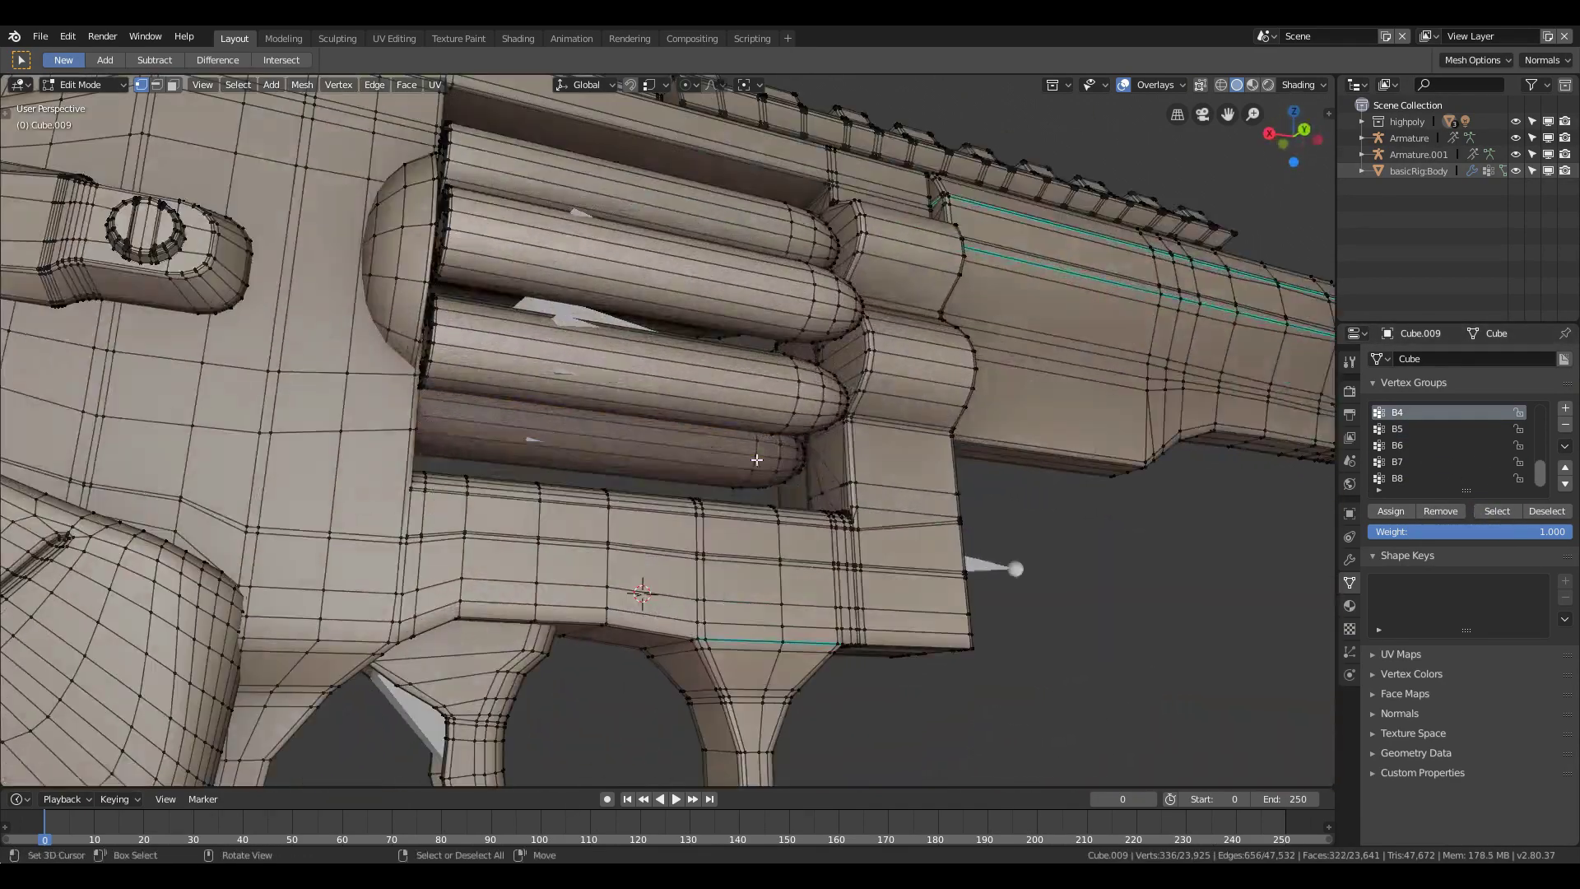
Step: Assign the linked chamber pieces to vertex groups B5 and B7
{"action": "key", "text": "l"}
{"action": "left_click", "coordinate": [1397, 428]}
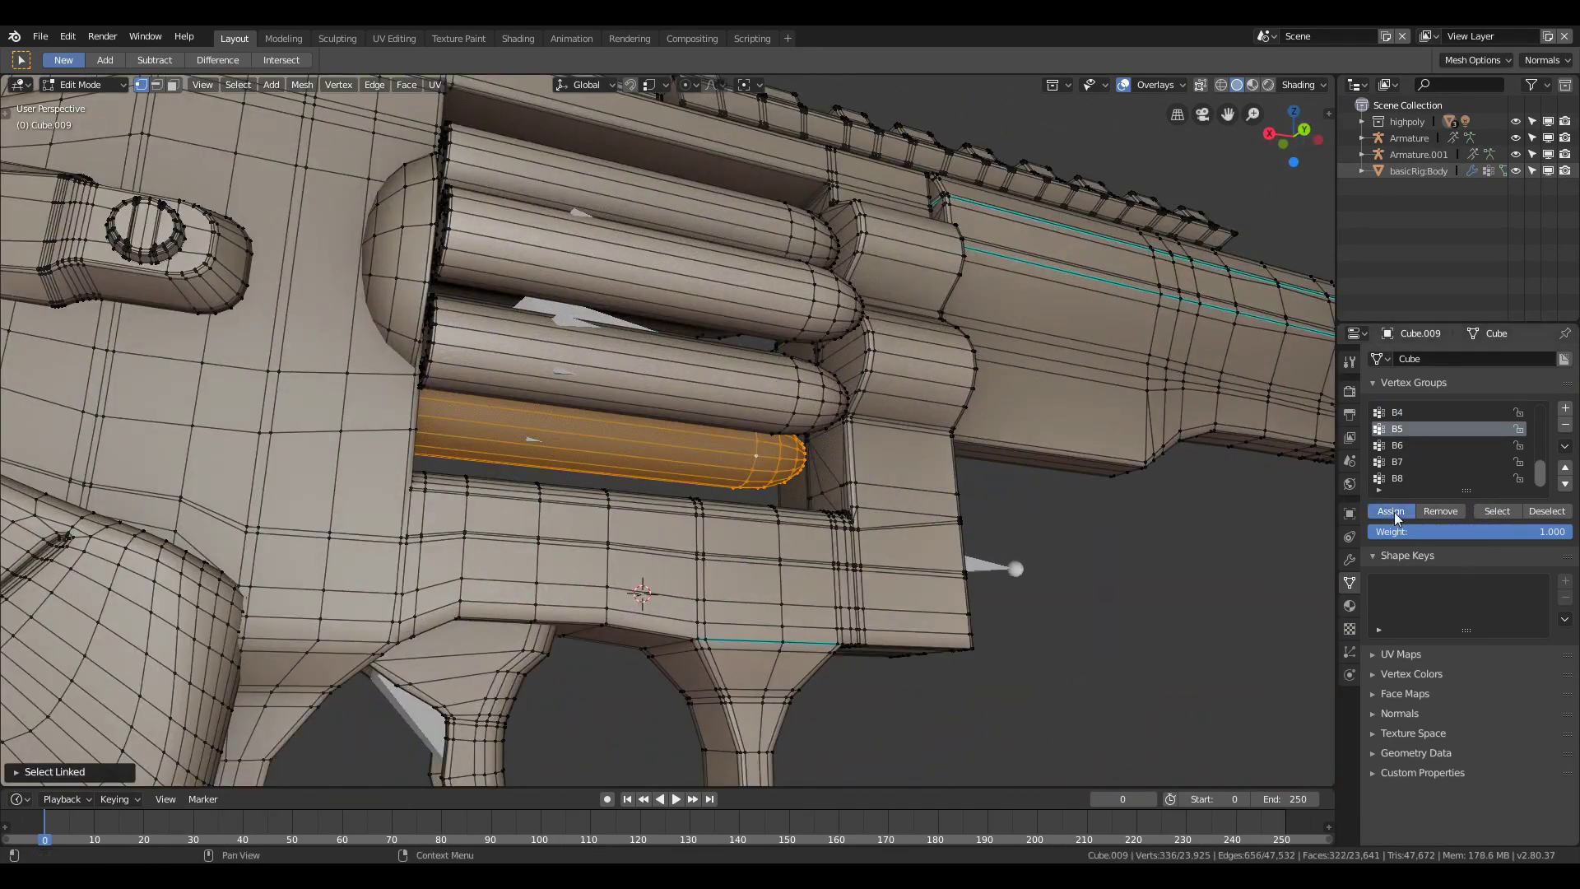
{"action": "left_click", "coordinate": [1392, 511]}
{"action": "left_click", "coordinate": [1398, 444]}
{"action": "left_click", "coordinate": [1497, 510]}
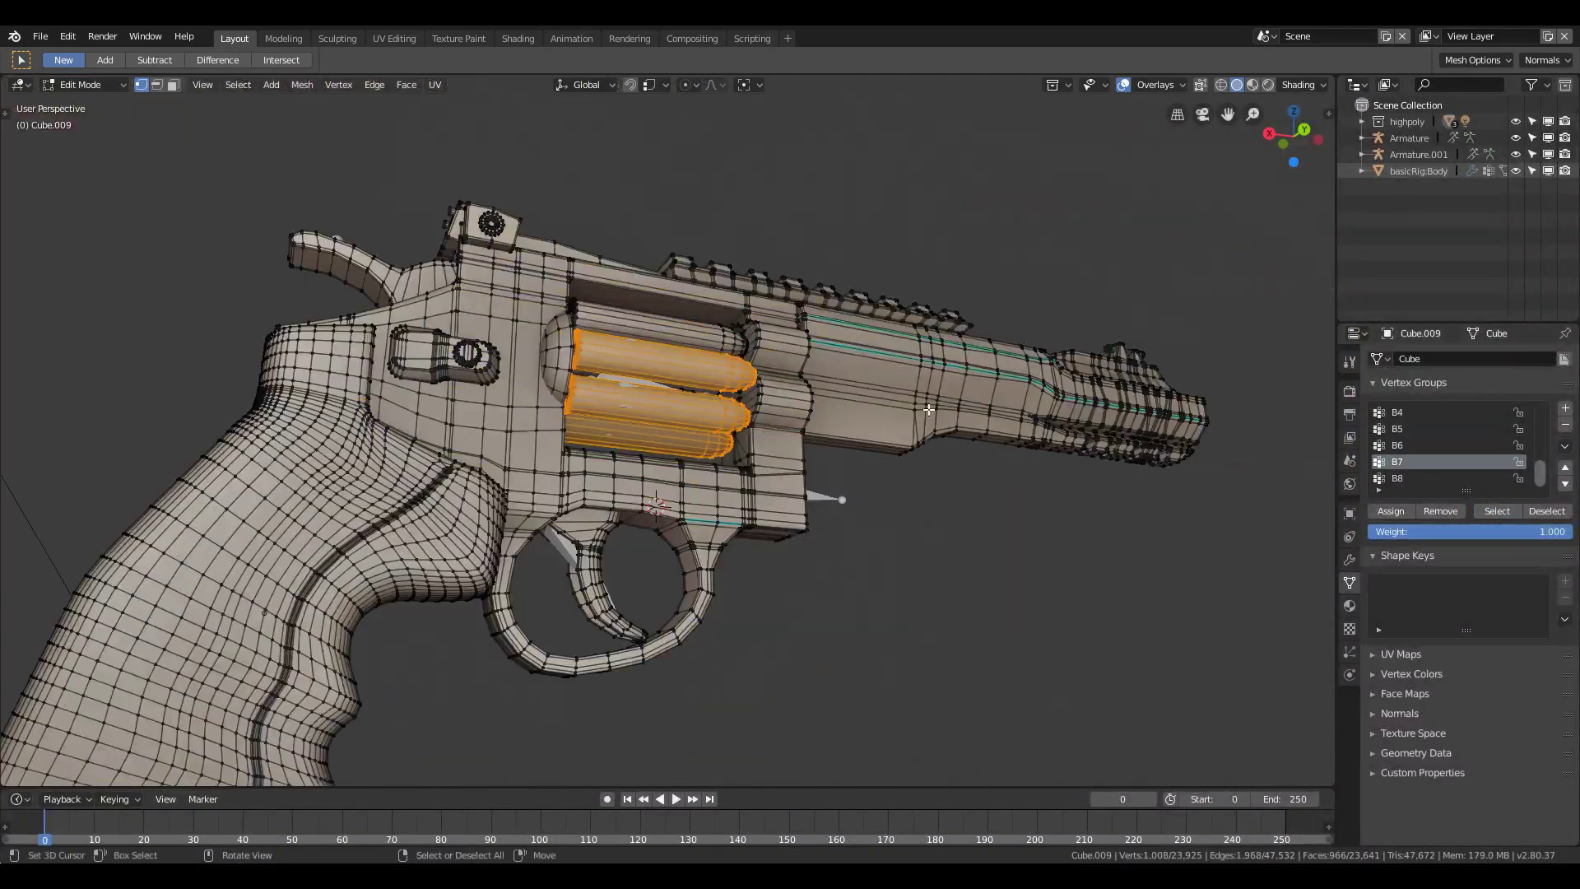
Step: Turn on X-ray shading and select the revolver armature
{"action": "key", "text": "z"}
{"action": "left_click", "coordinate": [885, 484]}
{"action": "key", "text": "alt+z"}
{"action": "left_click", "coordinate": [791, 410]}
{"action": "key", "text": "ctrl+Tab"}
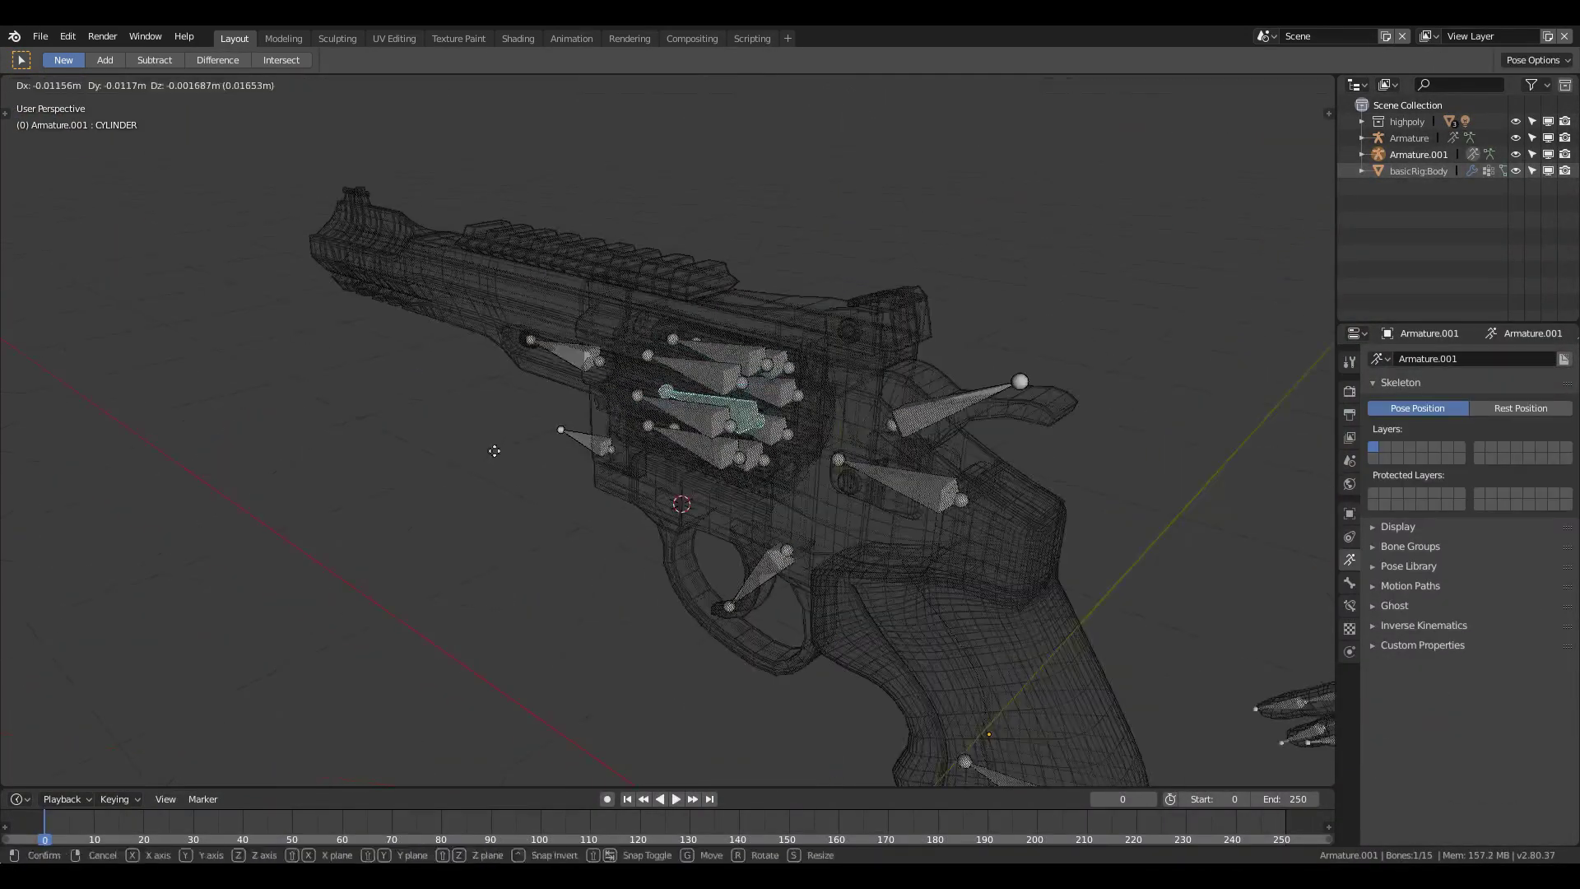
Step: Put the revolver armature in Edit Mode and view it from the front
{"action": "key", "text": "alt+z"}
{"action": "middle_click_drag", "start_coordinate": [792, 410], "coordinate": [693, 464]}
{"action": "key", "text": "alt+z"}
{"action": "key", "text": "l"}
{"action": "key", "text": "alt+z"}
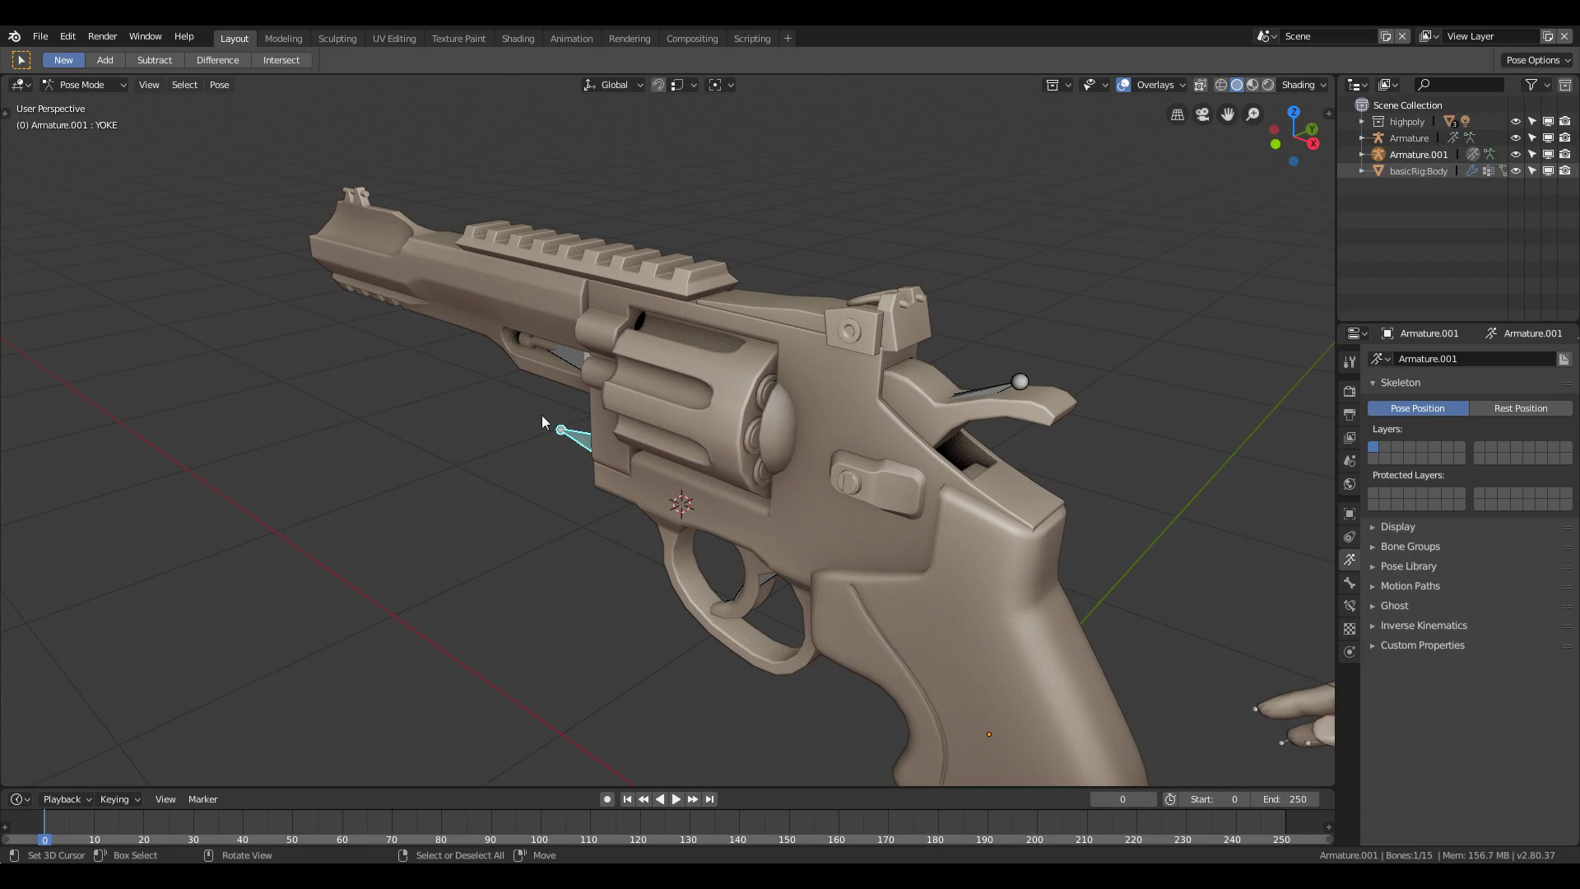
{"action": "middle_click_drag", "start_coordinate": [541, 420], "coordinate": [932, 643]}
{"action": "key", "text": "alt+z"}
{"action": "key", "text": "Tab"}
{"action": "key", "text": "alt+z"}
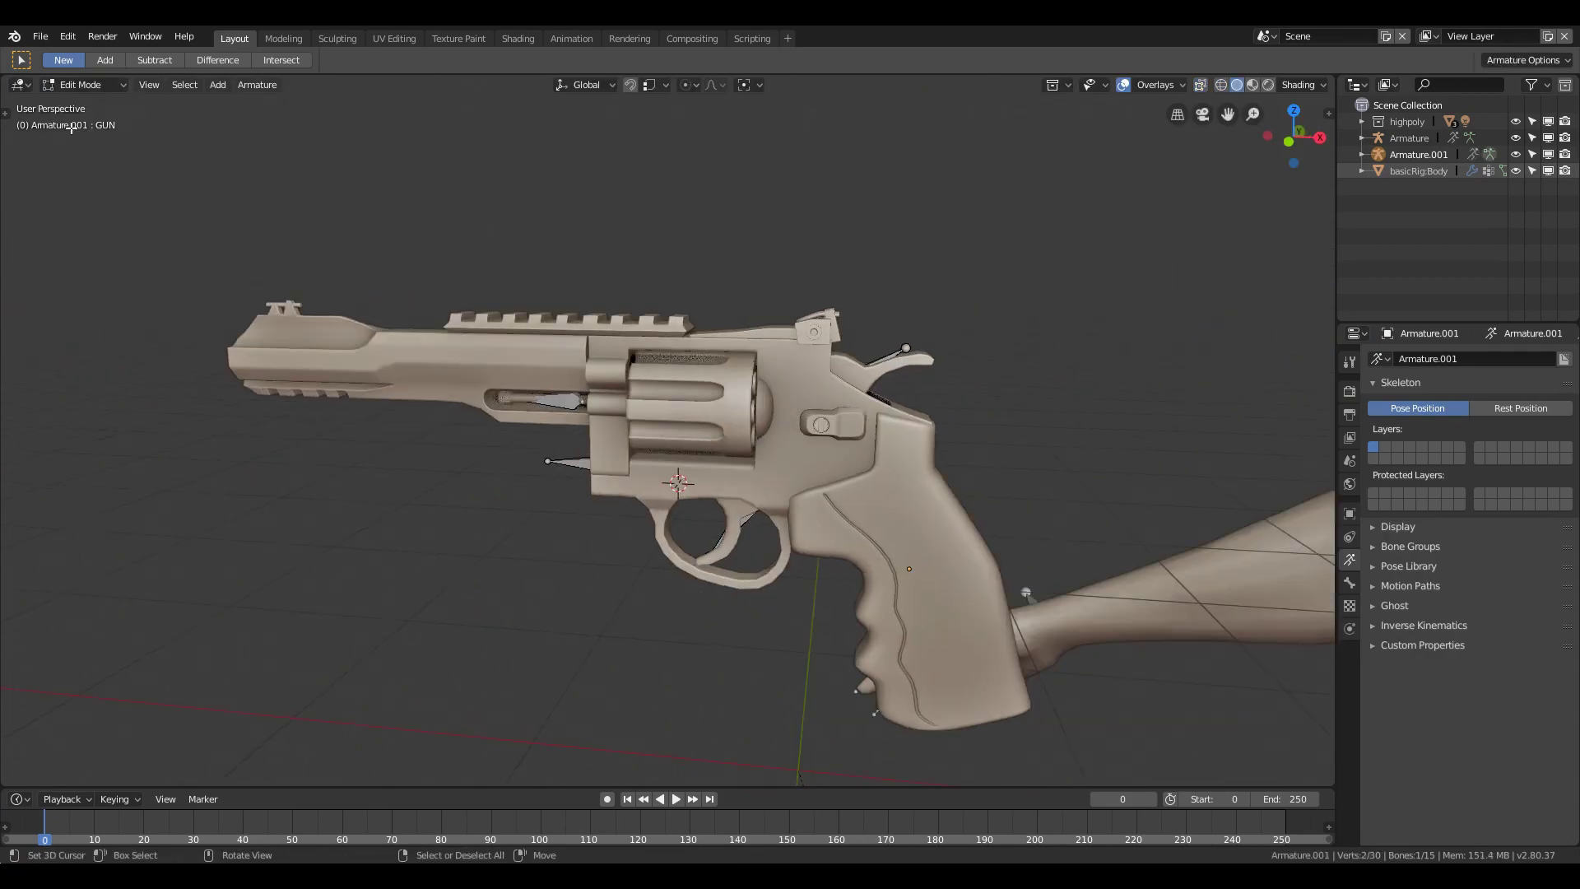
{"action": "key", "text": "grave"}
Step: Circle-select the revolver bones and parent them to GUN, keeping offset
{"action": "left_click", "coordinate": [564, 407]}
{"action": "key", "text": "alt+z"}
{"action": "key", "text": "c"}
{"action": "scroll", "coordinate": [441, 346], "scroll_direction": "down", "scroll_amount": 3}
{"action": "mouse_move", "coordinate": [441, 346]}
{"action": "left_mouse_down"}
{"action": "mouse_move", "coordinate": [633, 418]}
{"action": "mouse_move", "coordinate": [790, 284]}
{"action": "left_mouse_up"}
{"action": "key", "text": "Escape"}
{"action": "scroll", "coordinate": [882, 590], "scroll_direction": "down", "scroll_amount": 2}
{"action": "key", "text": "ctrl+p"}
{"action": "left_click", "coordinate": [803, 574]}
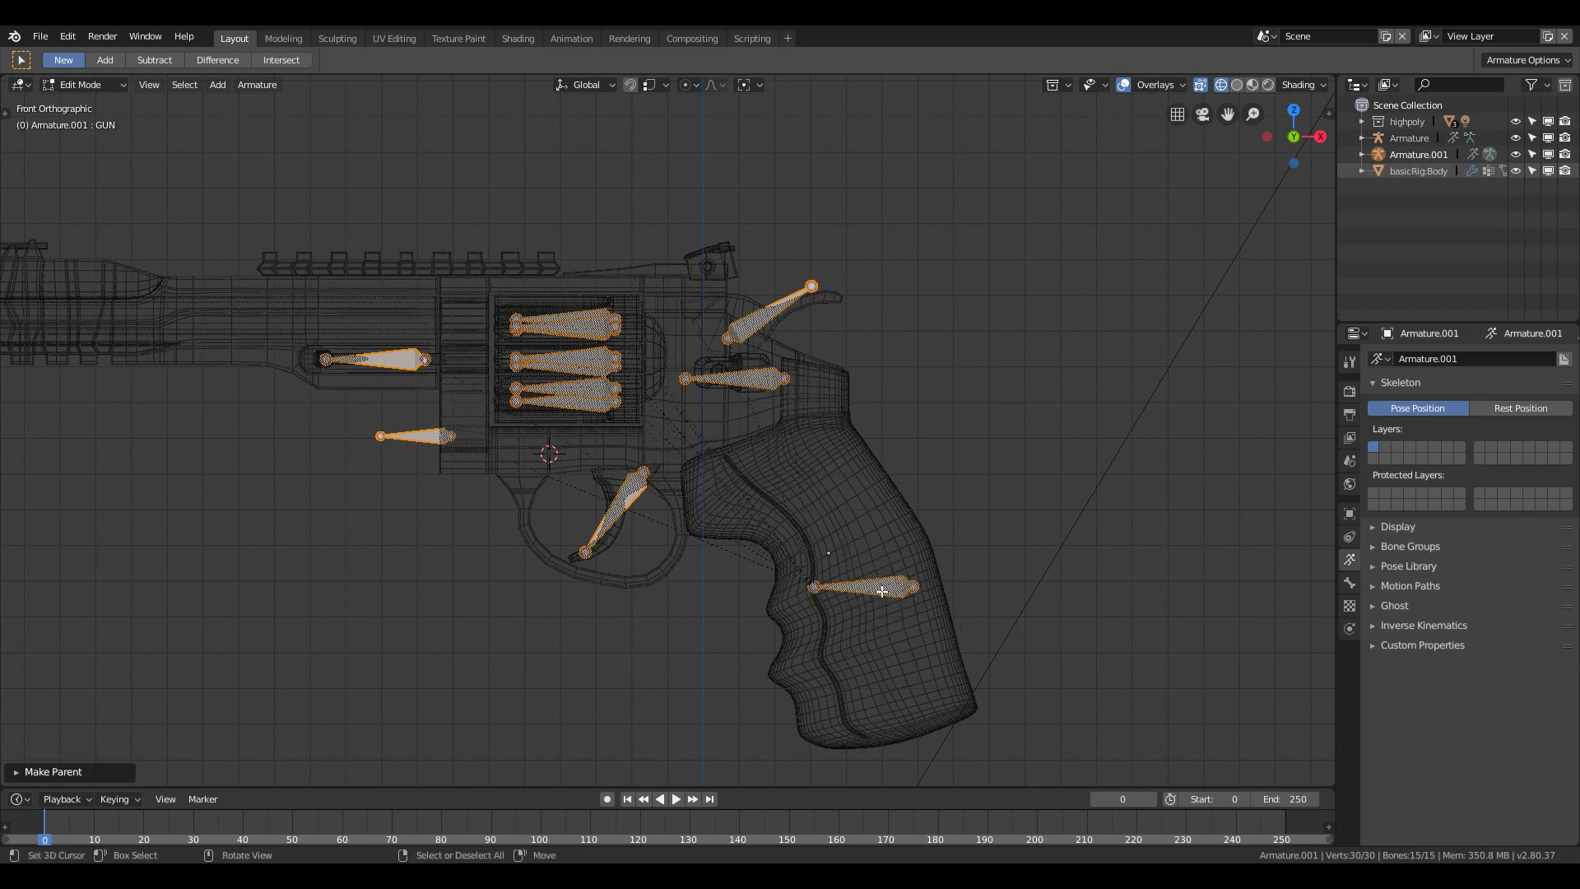
{"action": "scroll", "coordinate": [741, 519], "scroll_direction": "up", "scroll_amount": 2}
Step: Parent the cylinder bones to BASEPIN with Keep Offset
{"action": "middle_click_drag", "start_coordinate": [593, 420], "coordinate": [671, 445], "text": "shift"}
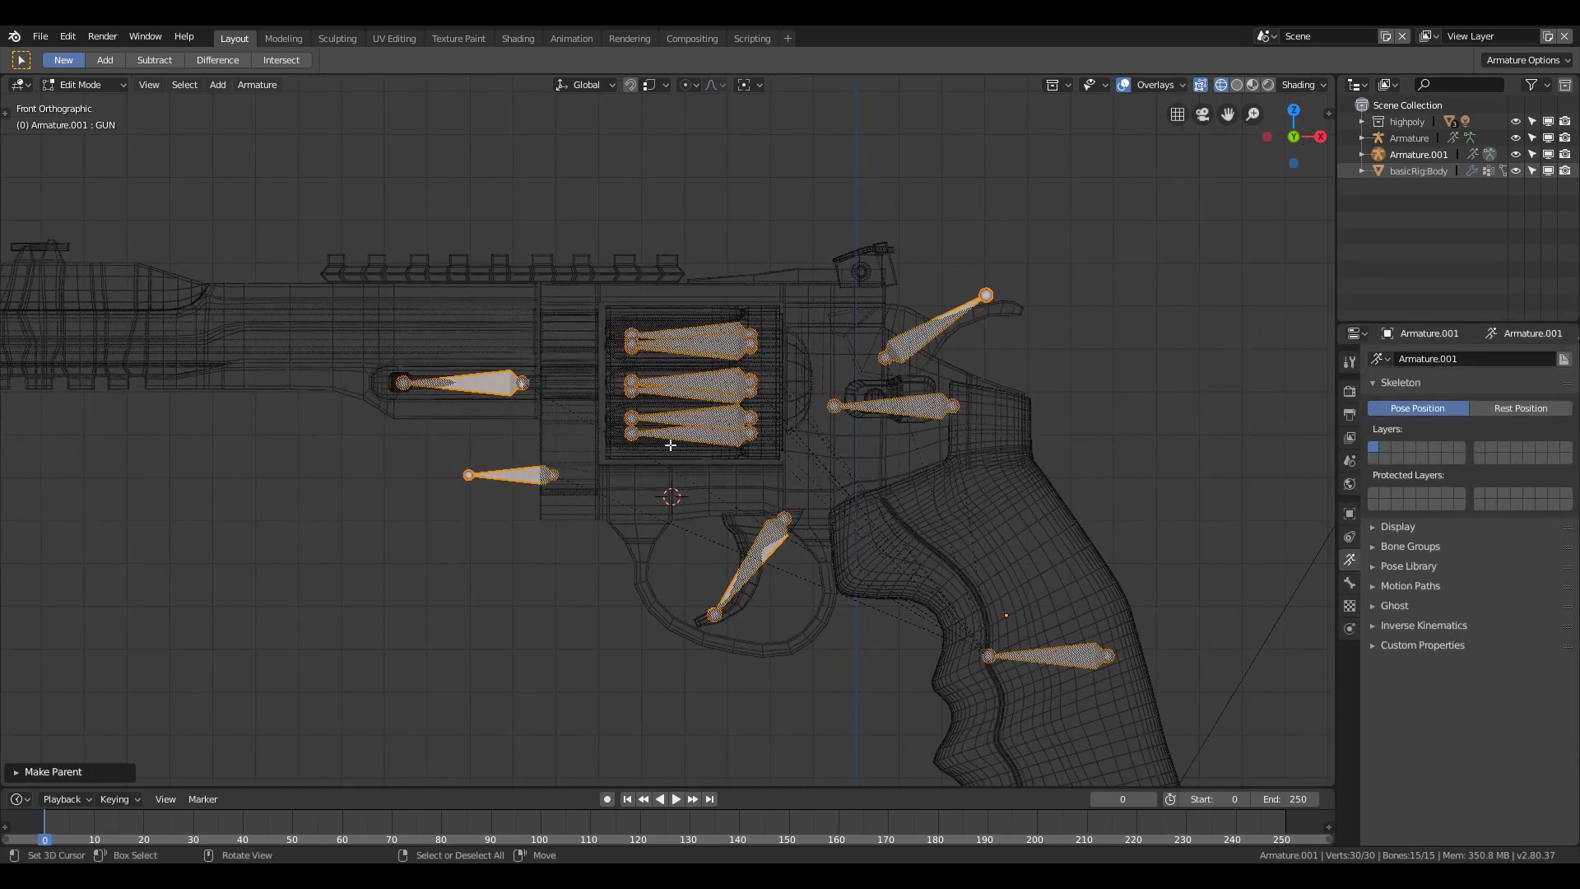
{"action": "key", "text": "alt+a"}
{"action": "key", "text": "c"}
{"action": "scroll", "coordinate": [670, 451], "scroll_direction": "up", "scroll_amount": 3}
{"action": "left_click_drag", "start_coordinate": [670, 417], "coordinate": [691, 370]}
{"action": "key", "text": "Escape"}
{"action": "left_click", "coordinate": [501, 385], "text": "shift"}
{"action": "key", "text": "ctrl+p"}
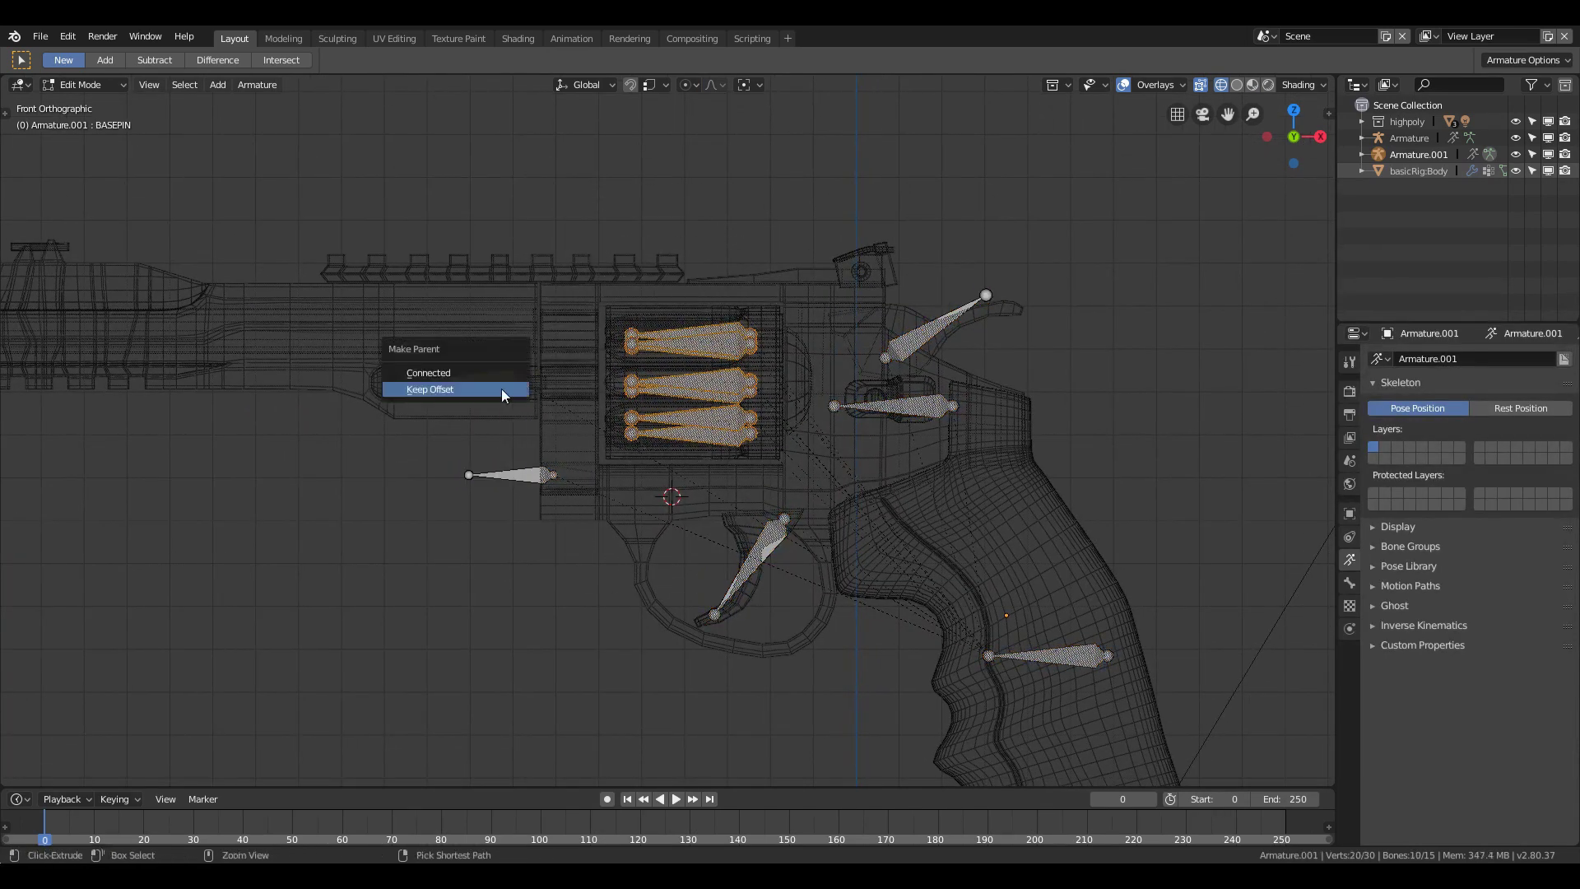
{"action": "left_click", "coordinate": [502, 386]}
Step: Try parenting the YOKE and grip bones, then undo the last change
{"action": "left_click", "coordinate": [527, 475], "text": "shift"}
{"action": "key", "text": "ctrl+p"}
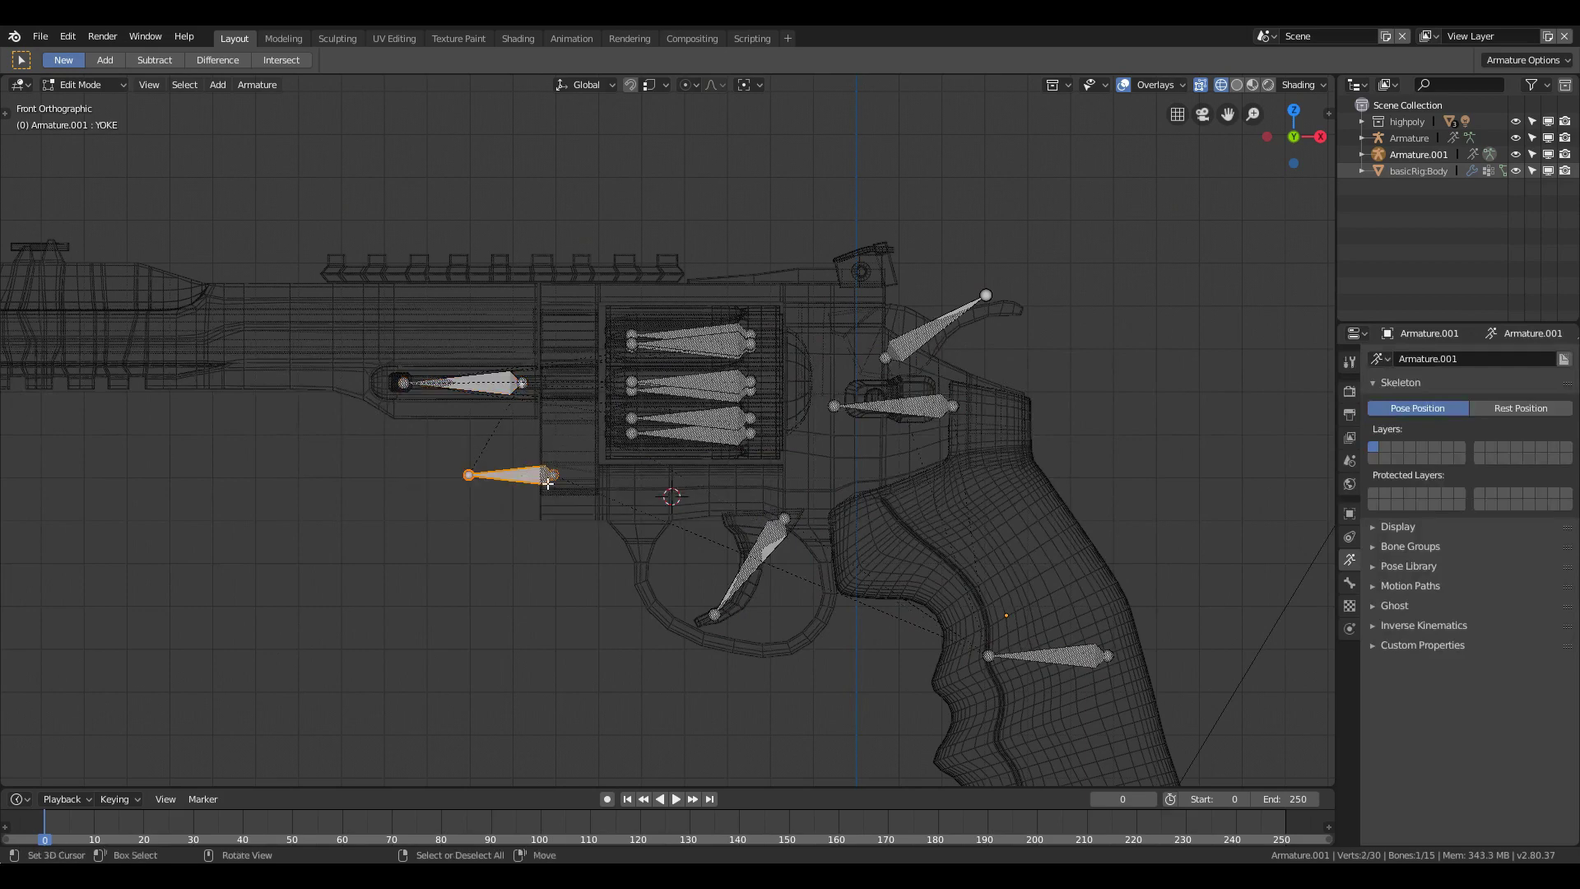
{"action": "left_click", "coordinate": [1052, 656], "text": "shift"}
{"action": "key", "text": "ctrl+p"}
{"action": "key", "text": "ctrl+z"}
{"action": "left_click", "coordinate": [1049, 656]}
Step: In Pose Mode, check the YOKE, BASEPIN and cylinder bones, then return to Edit Mode
{"action": "left_click", "coordinate": [82, 85]}
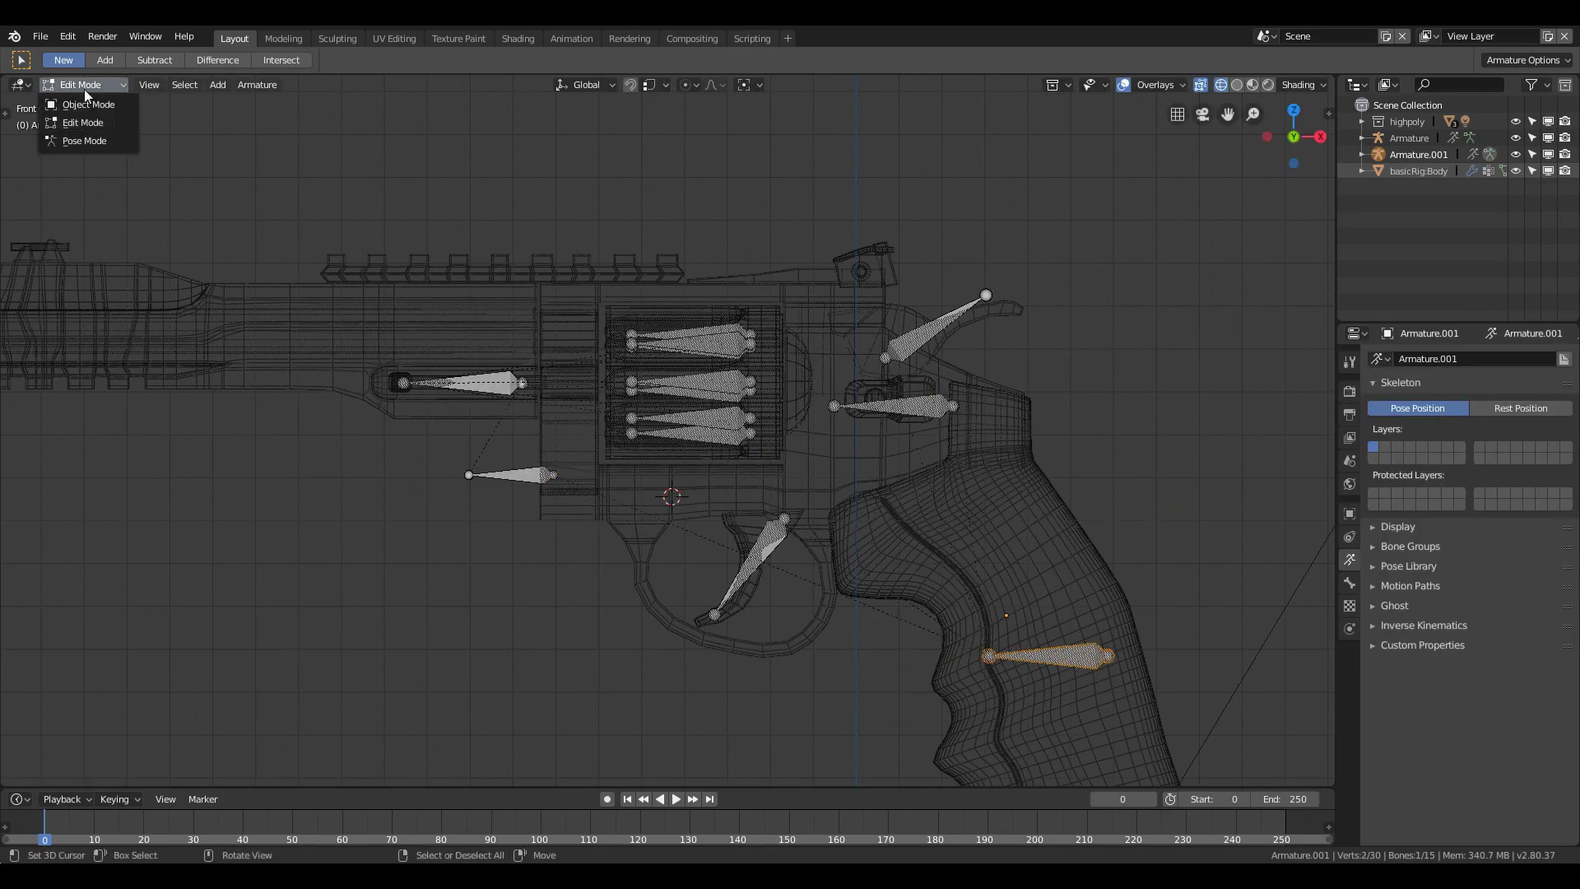
{"action": "left_click", "coordinate": [84, 140]}
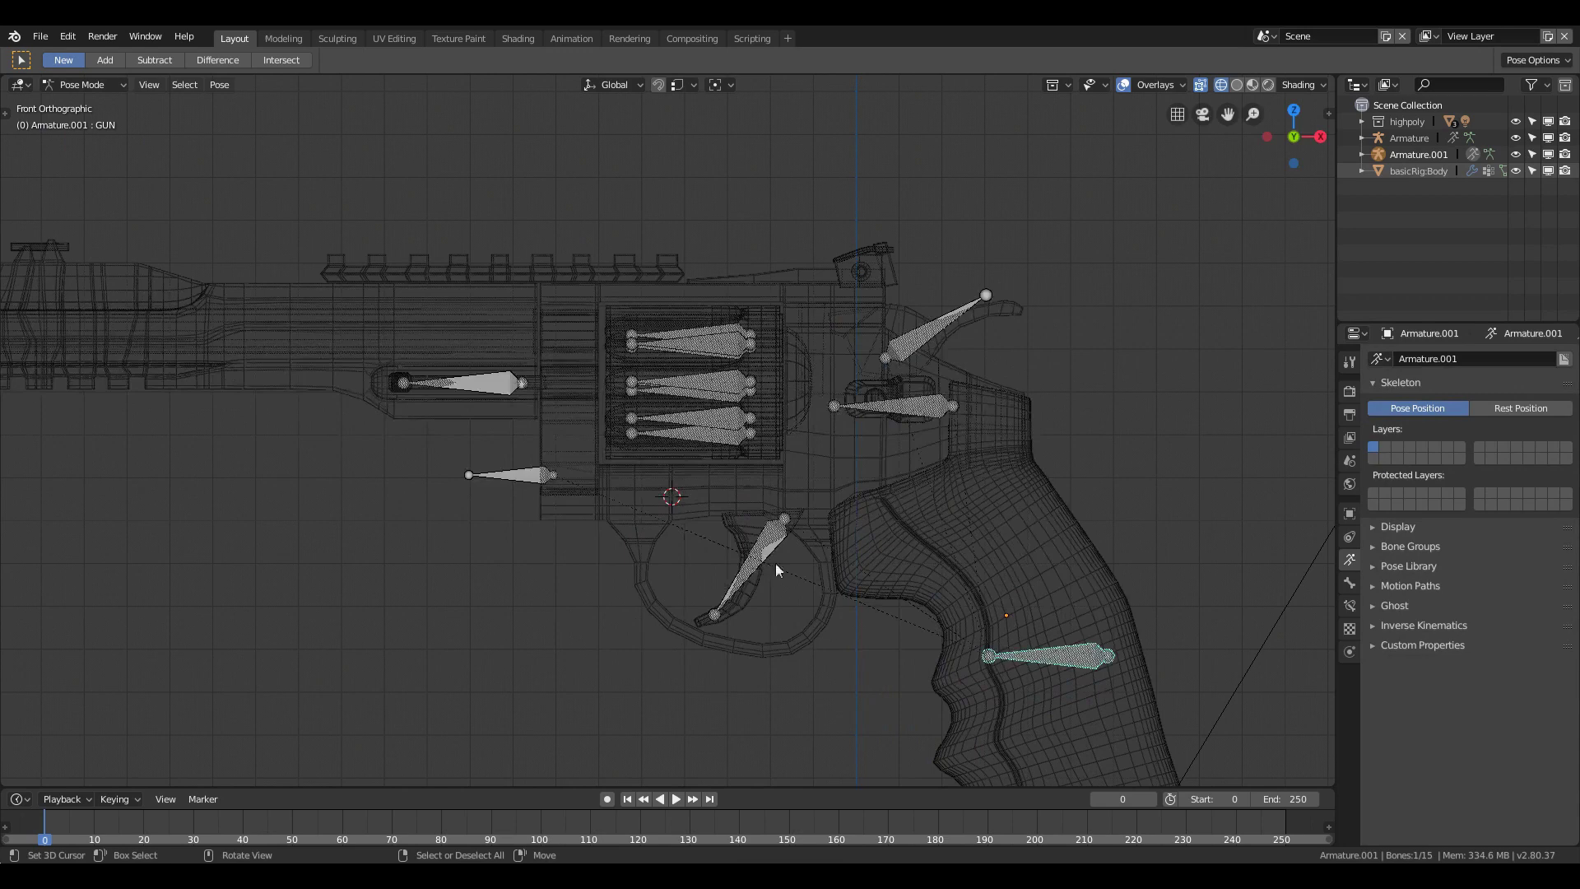
{"action": "left_click", "coordinate": [509, 475]}
{"action": "left_click", "coordinate": [457, 383]}
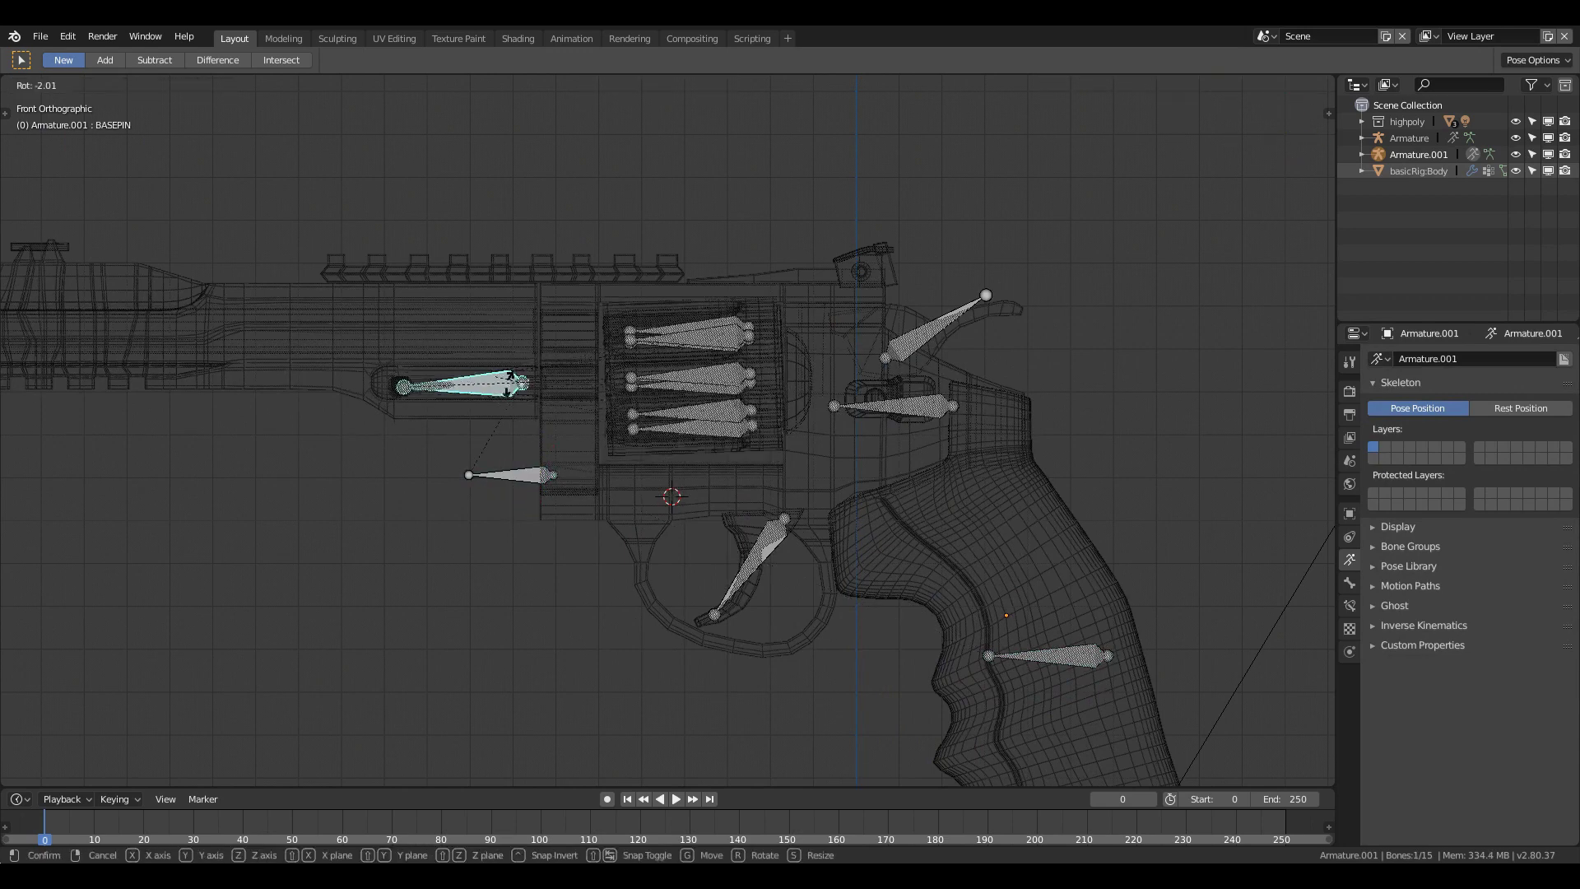
{"action": "left_click", "coordinate": [692, 383]}
{"action": "left_click", "coordinate": [691, 407], "text": "shift"}
{"action": "key", "text": "Tab"}
{"action": "scroll", "coordinate": [925, 510], "scroll_direction": "down", "scroll_amount": 5}
{"action": "key", "text": "z"}
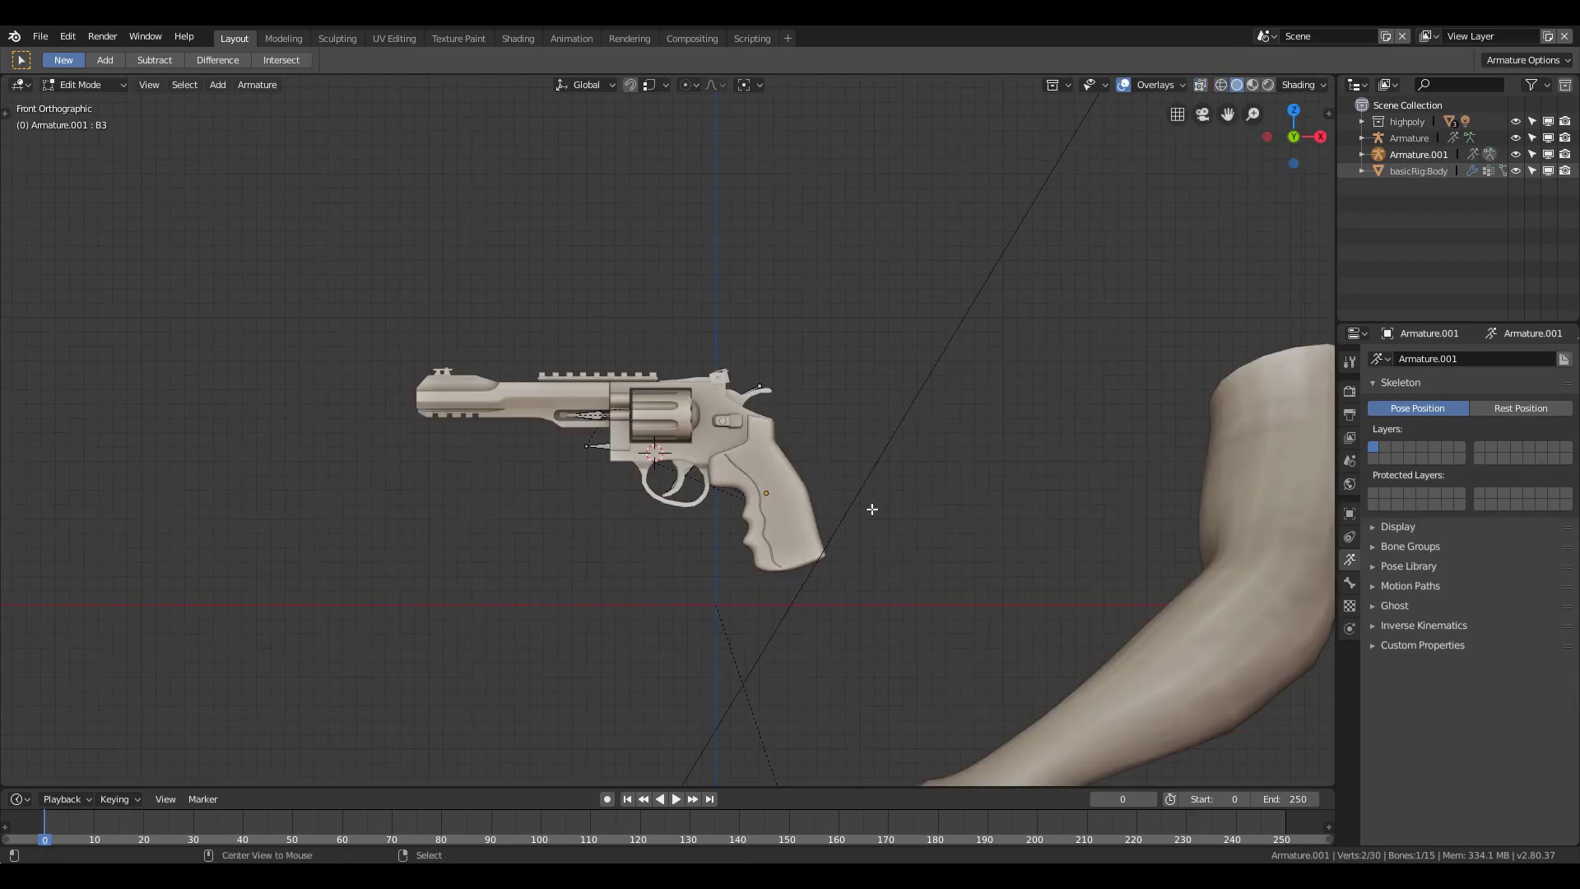
Step: Add a Child Of constraint to GUN targeting Armature's 'Bone', with Set Inverse
{"action": "middle_click_drag", "start_coordinate": [872, 504], "coordinate": [927, 546]}
{"action": "left_click", "coordinate": [353, 419]}
{"action": "key", "text": "z"}
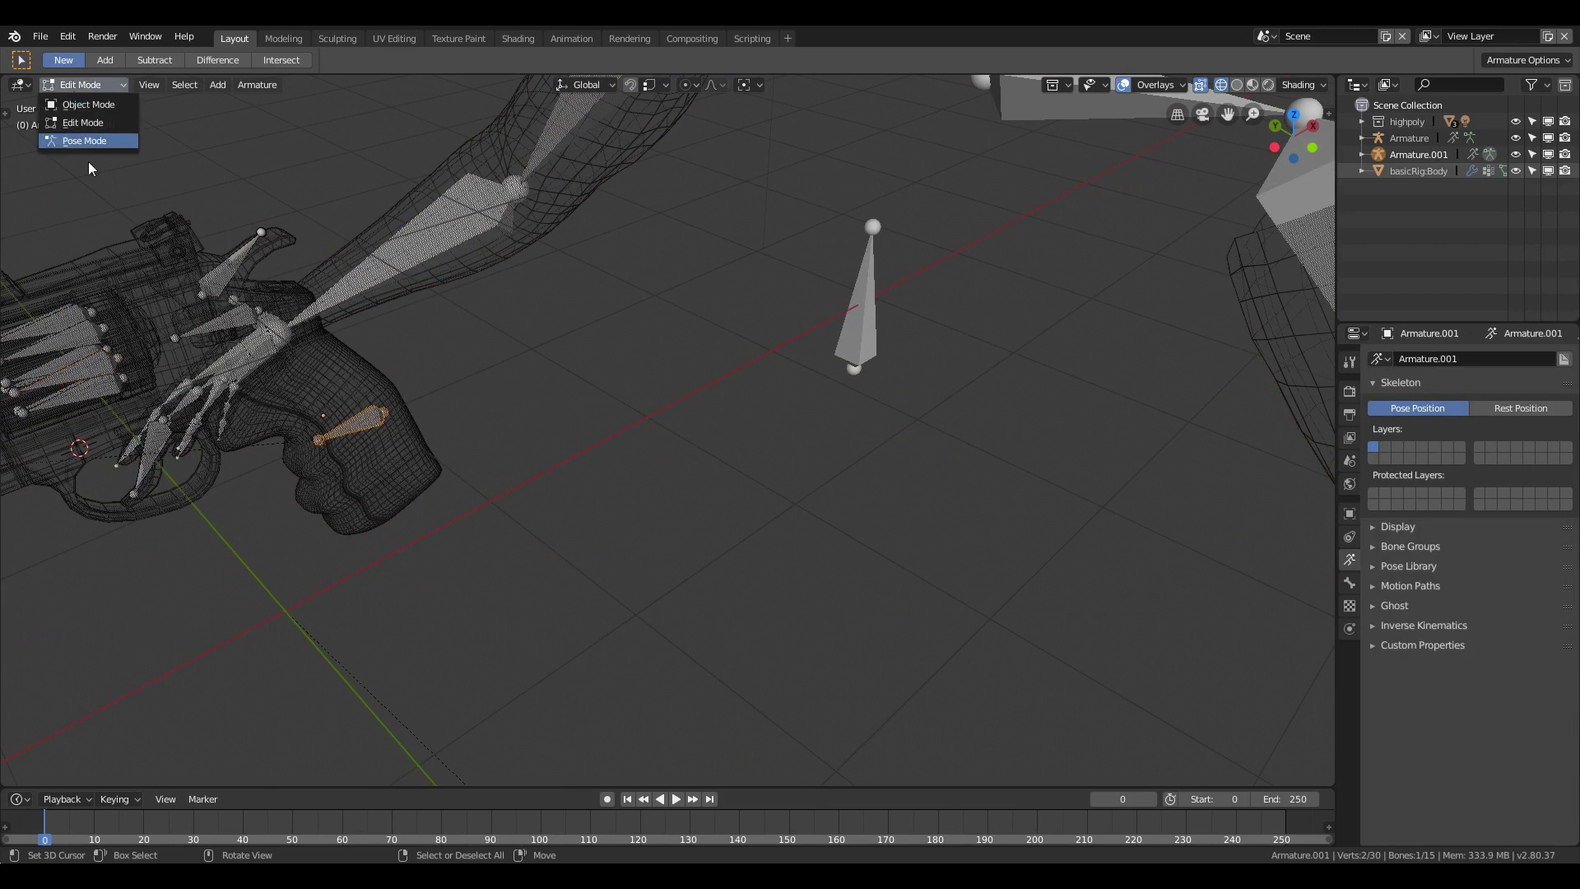
{"action": "left_click", "coordinate": [84, 140]}
{"action": "left_click", "coordinate": [1351, 584]}
{"action": "left_click", "coordinate": [1349, 605]}
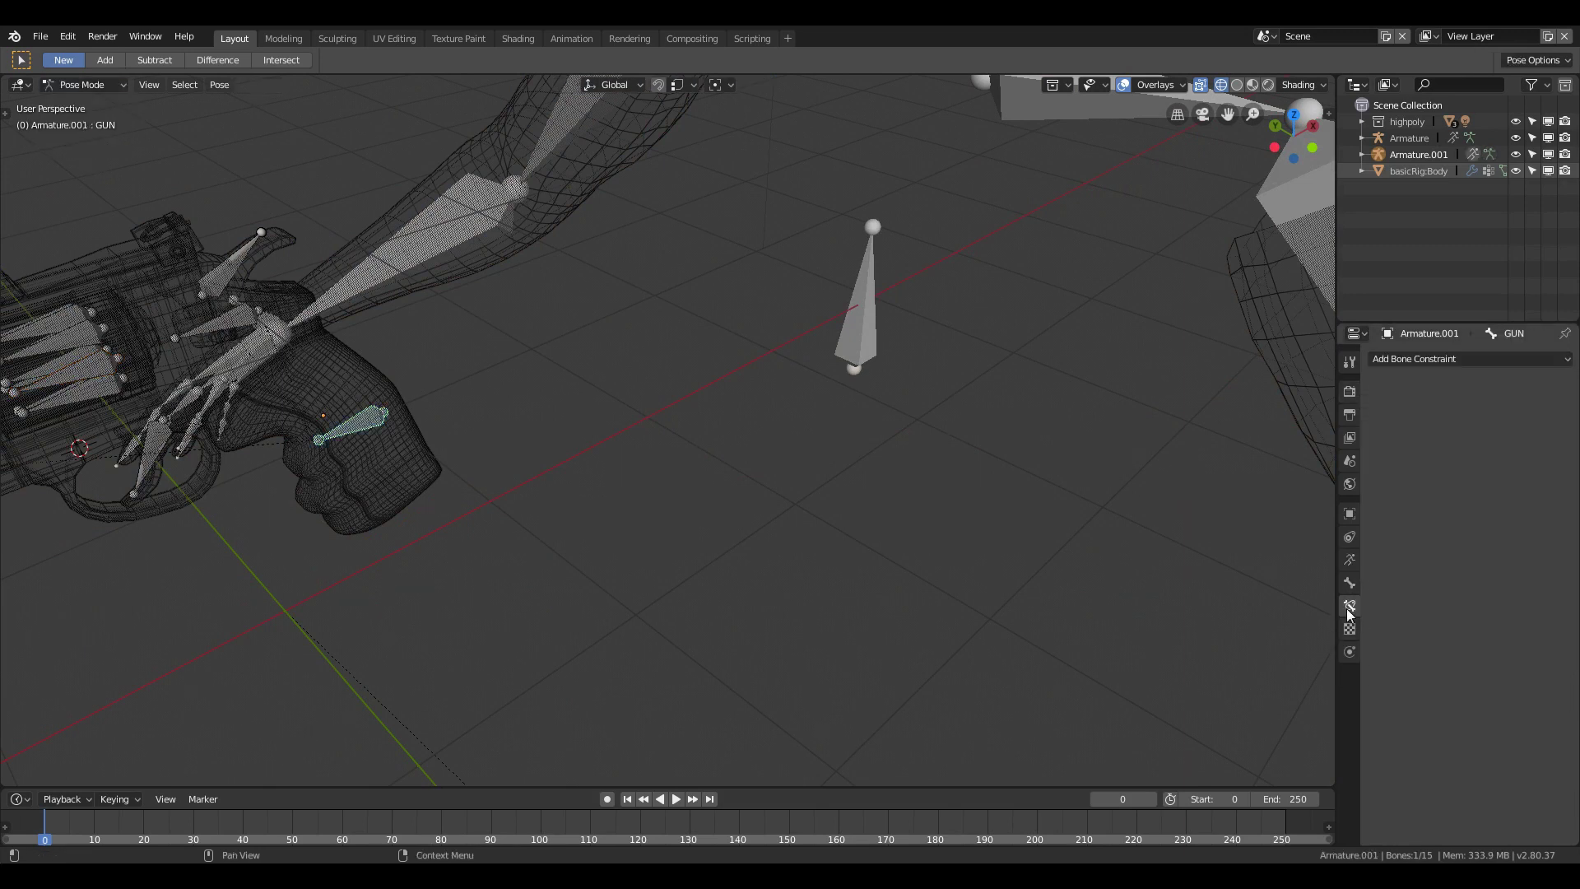
{"action": "left_click", "coordinate": [1413, 364]}
{"action": "left_click", "coordinate": [1501, 415]}
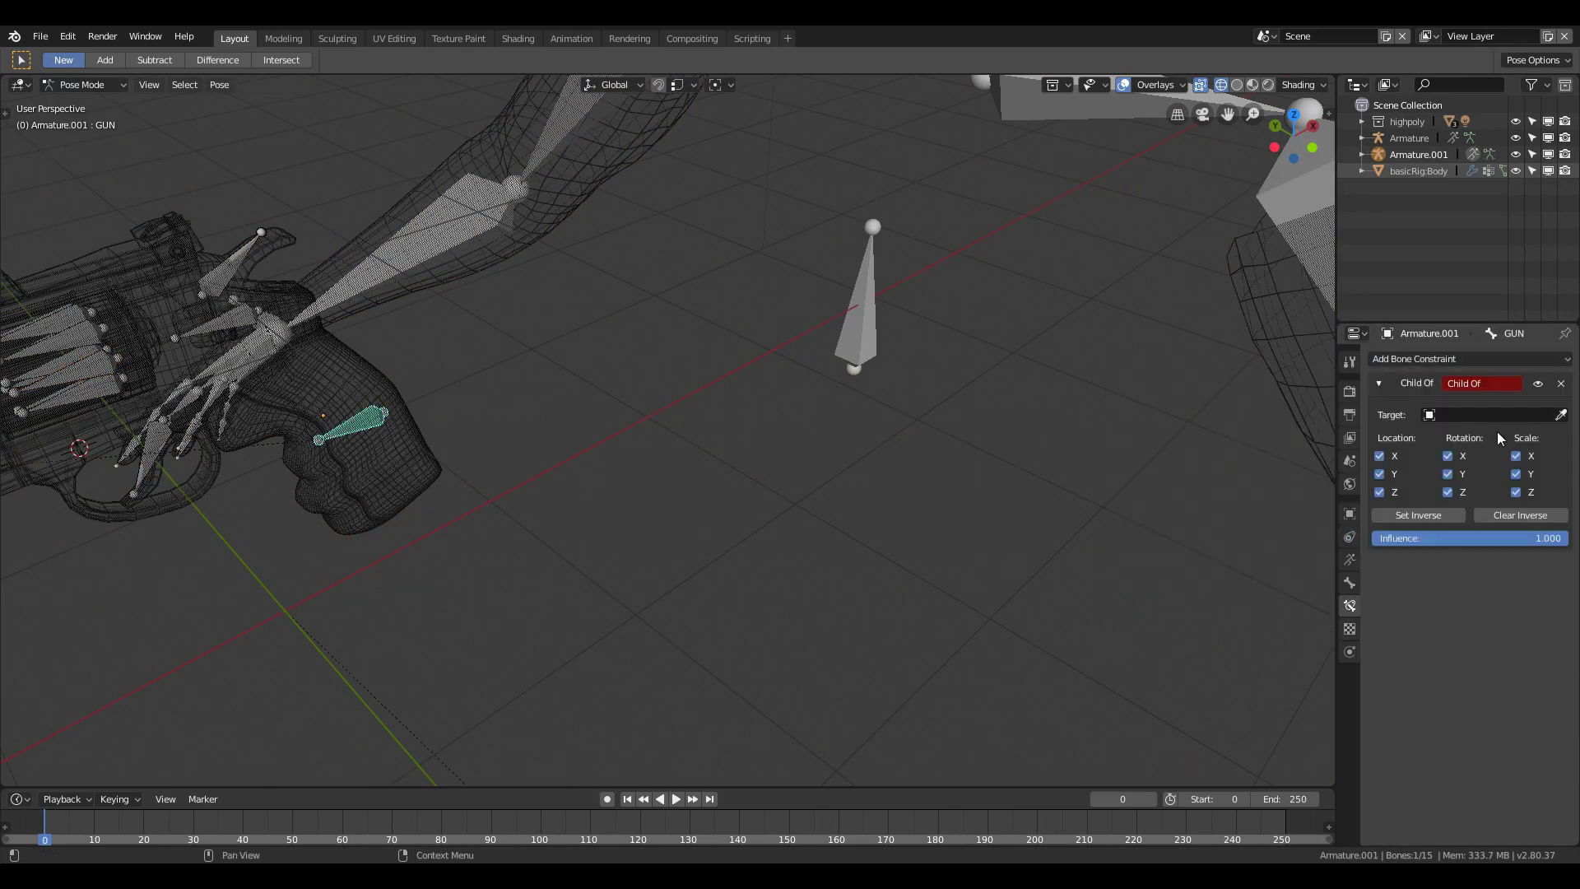
{"action": "left_click", "coordinate": [1561, 417]}
{"action": "left_click", "coordinate": [931, 304]}
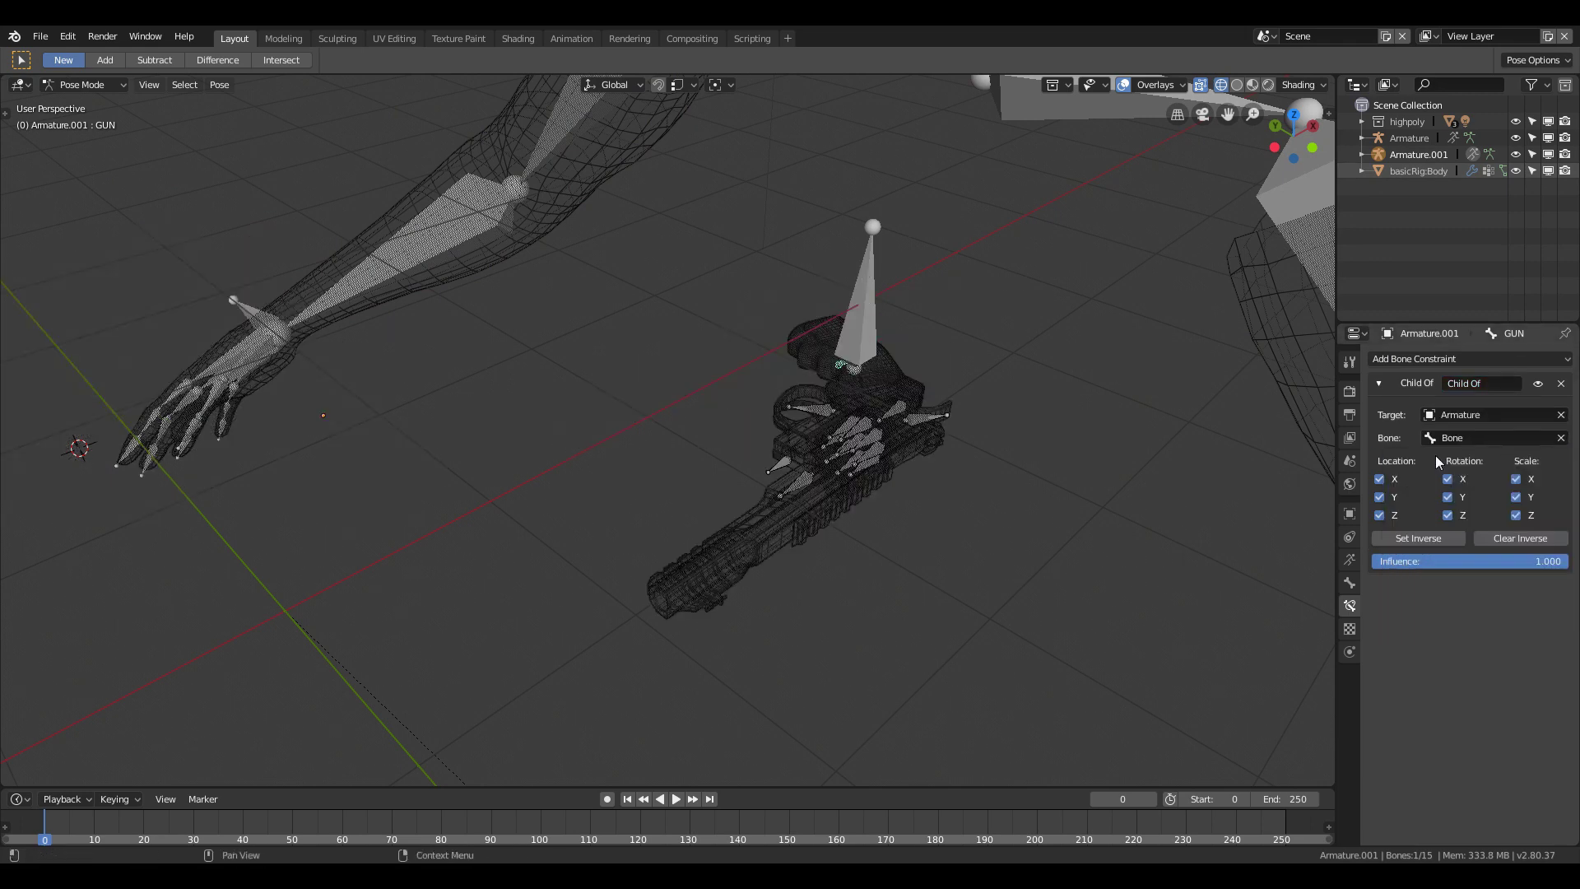
{"action": "left_click", "coordinate": [1418, 540]}
Step: Select the arms armature in Object Mode and switch it to Pose Mode
{"action": "middle_click_drag", "start_coordinate": [1112, 470], "coordinate": [938, 408]}
{"action": "left_click", "coordinate": [84, 84]}
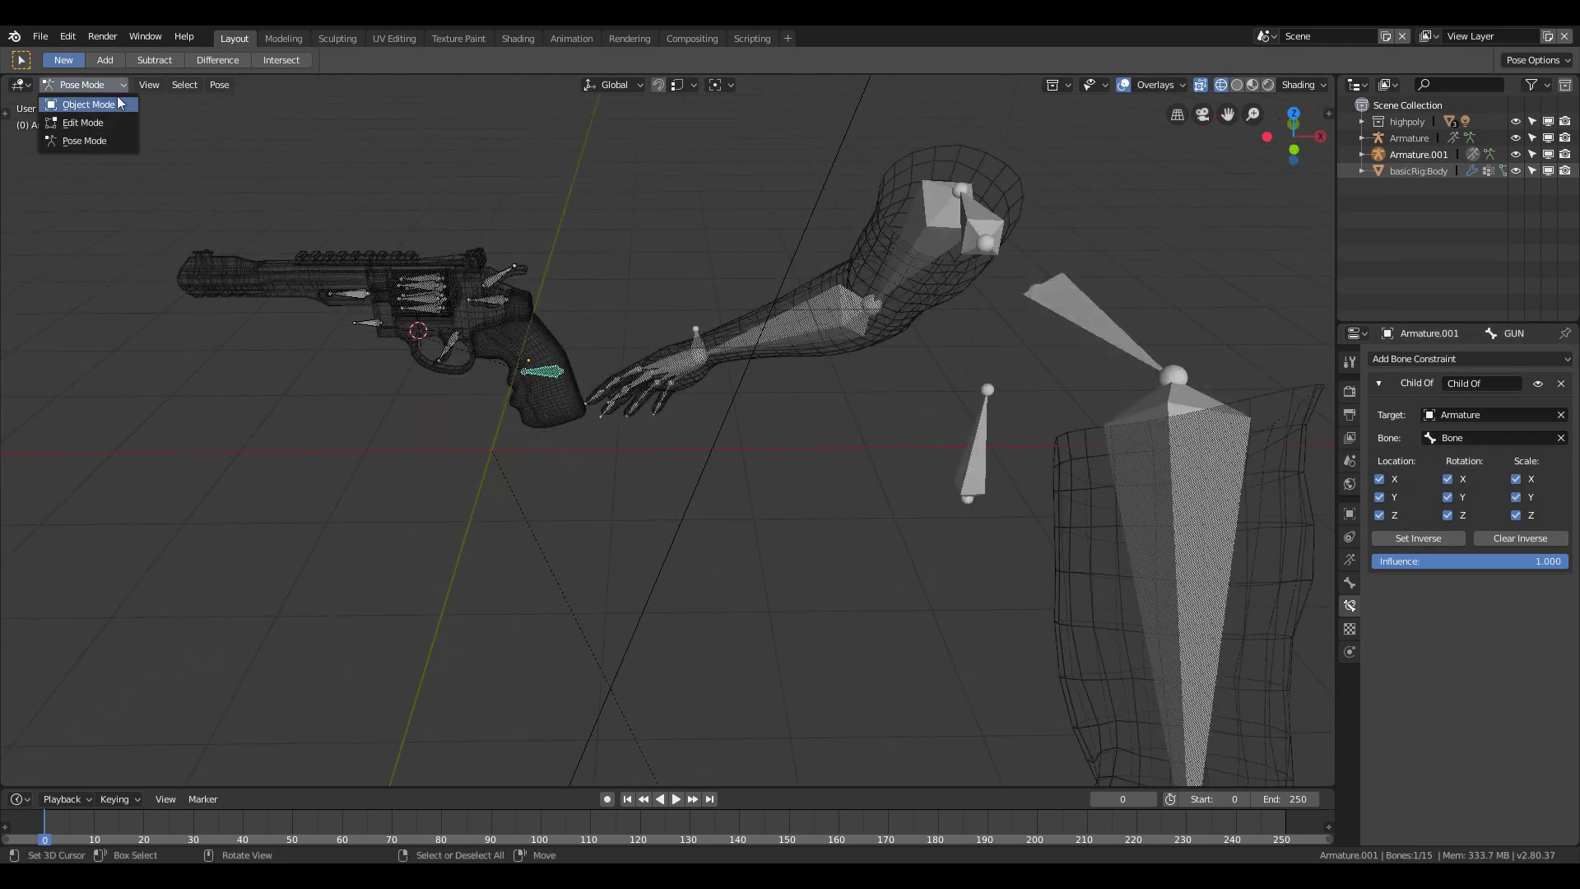
{"action": "left_click", "coordinate": [692, 359]}
{"action": "left_click", "coordinate": [512, 260], "text": "shift"}
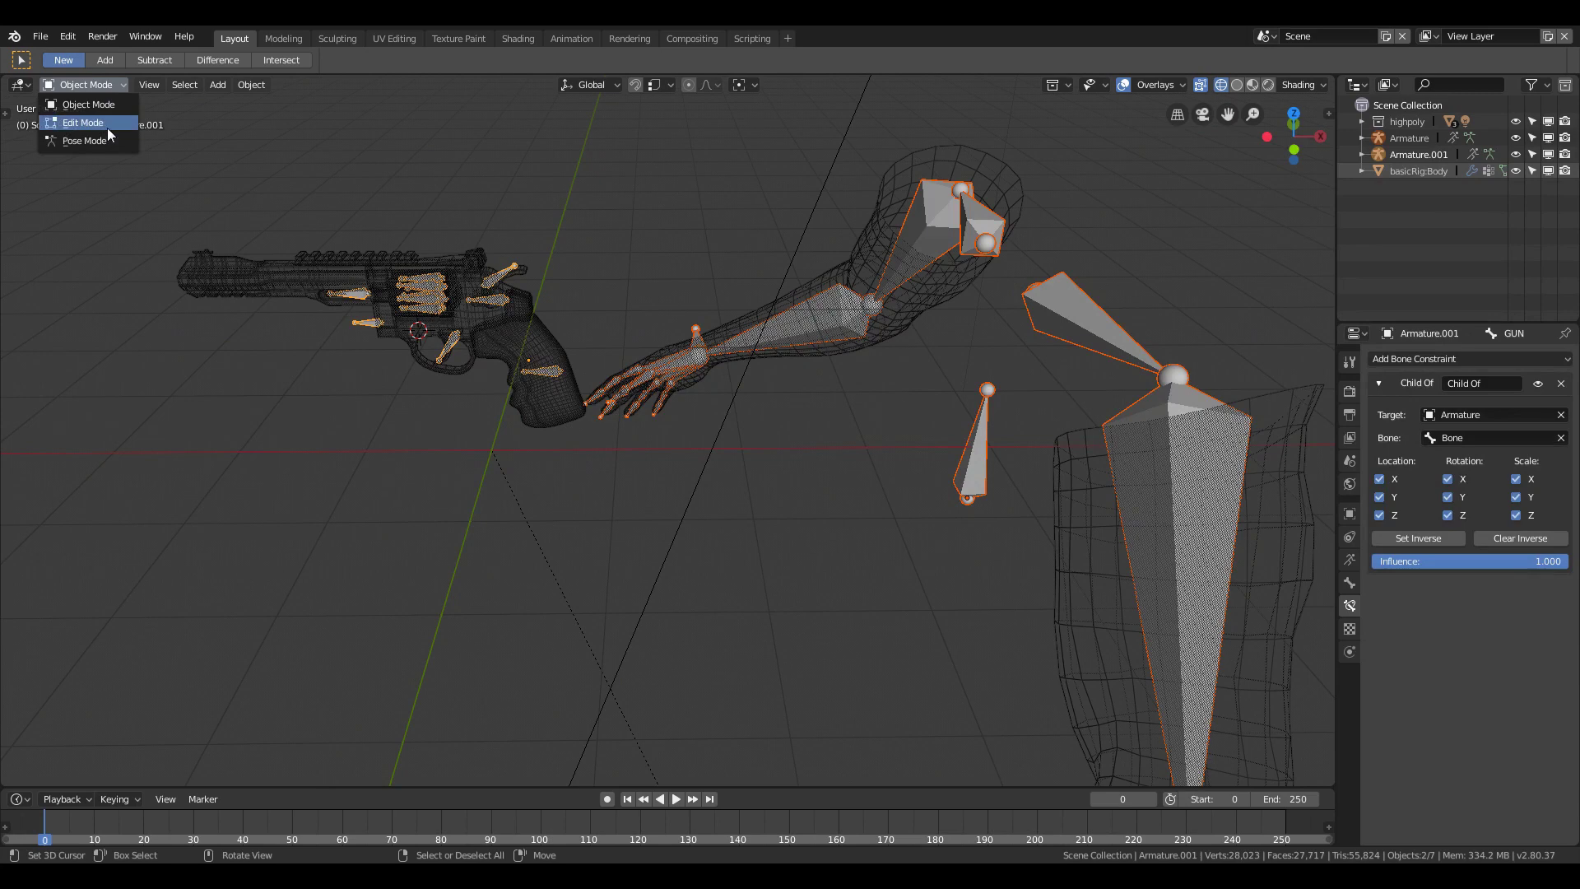
{"action": "left_click", "coordinate": [84, 140]}
{"action": "left_click", "coordinate": [975, 444]}
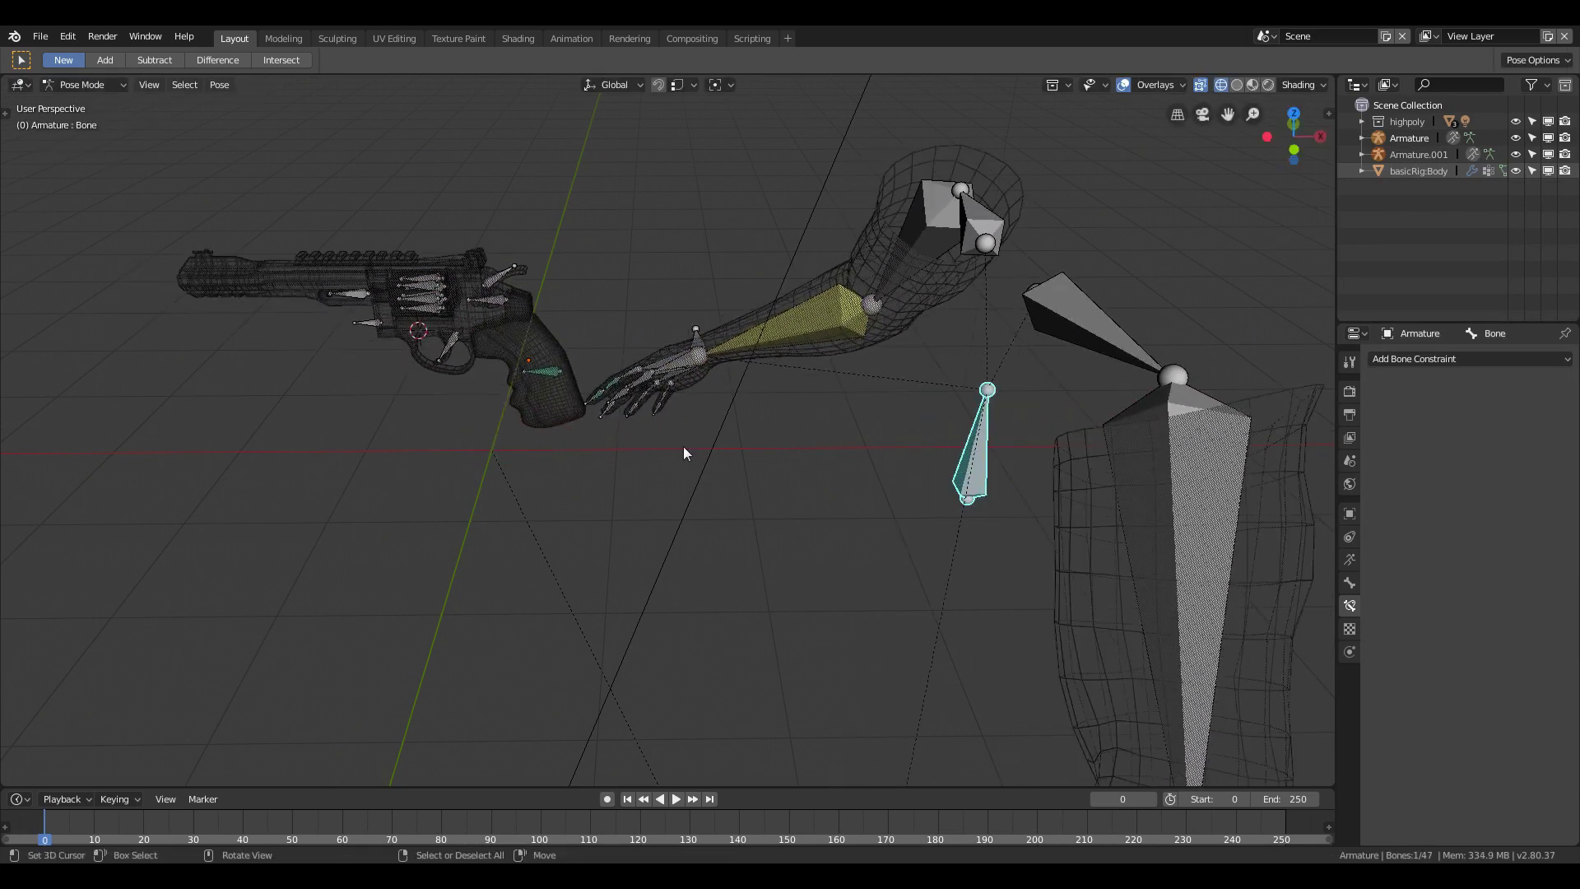
Step: Give Bone.027 a Child Of constraint targeting Armature.001's GUN, with Set Inverse
{"action": "mouse_move", "coordinate": [684, 454]}
{"action": "middle_mouse_down"}
{"action": "mouse_move", "coordinate": [836, 505]}
{"action": "mouse_move", "coordinate": [660, 448]}
{"action": "mouse_move", "coordinate": [694, 381]}
{"action": "mouse_move", "coordinate": [497, 519]}
{"action": "middle_mouse_up"}
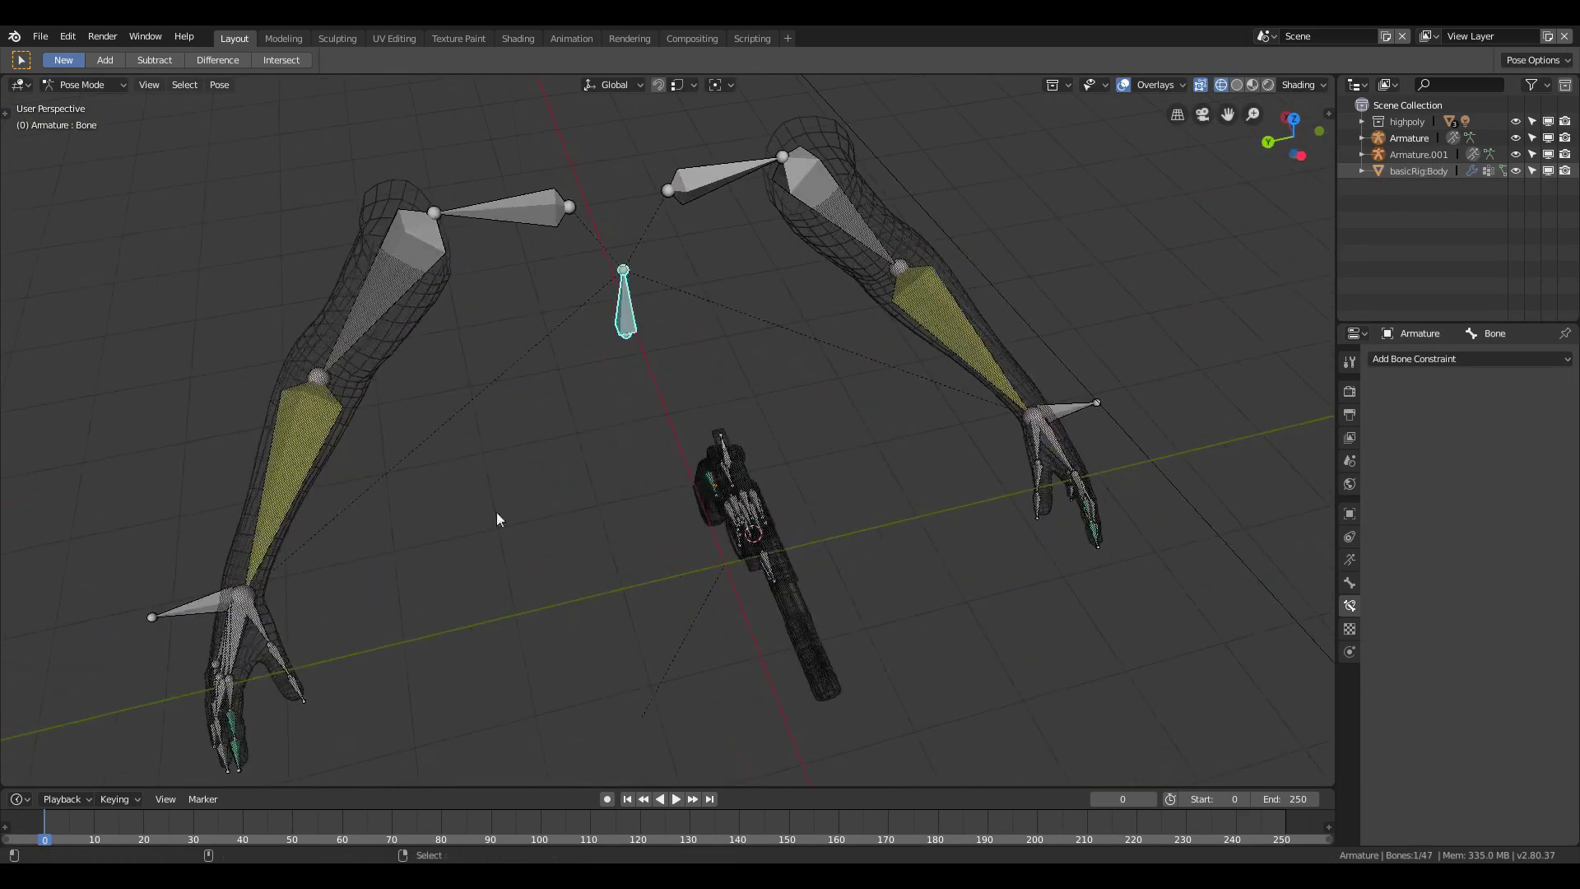
{"action": "left_click", "coordinate": [1426, 359]}
{"action": "left_click", "coordinate": [1094, 410]}
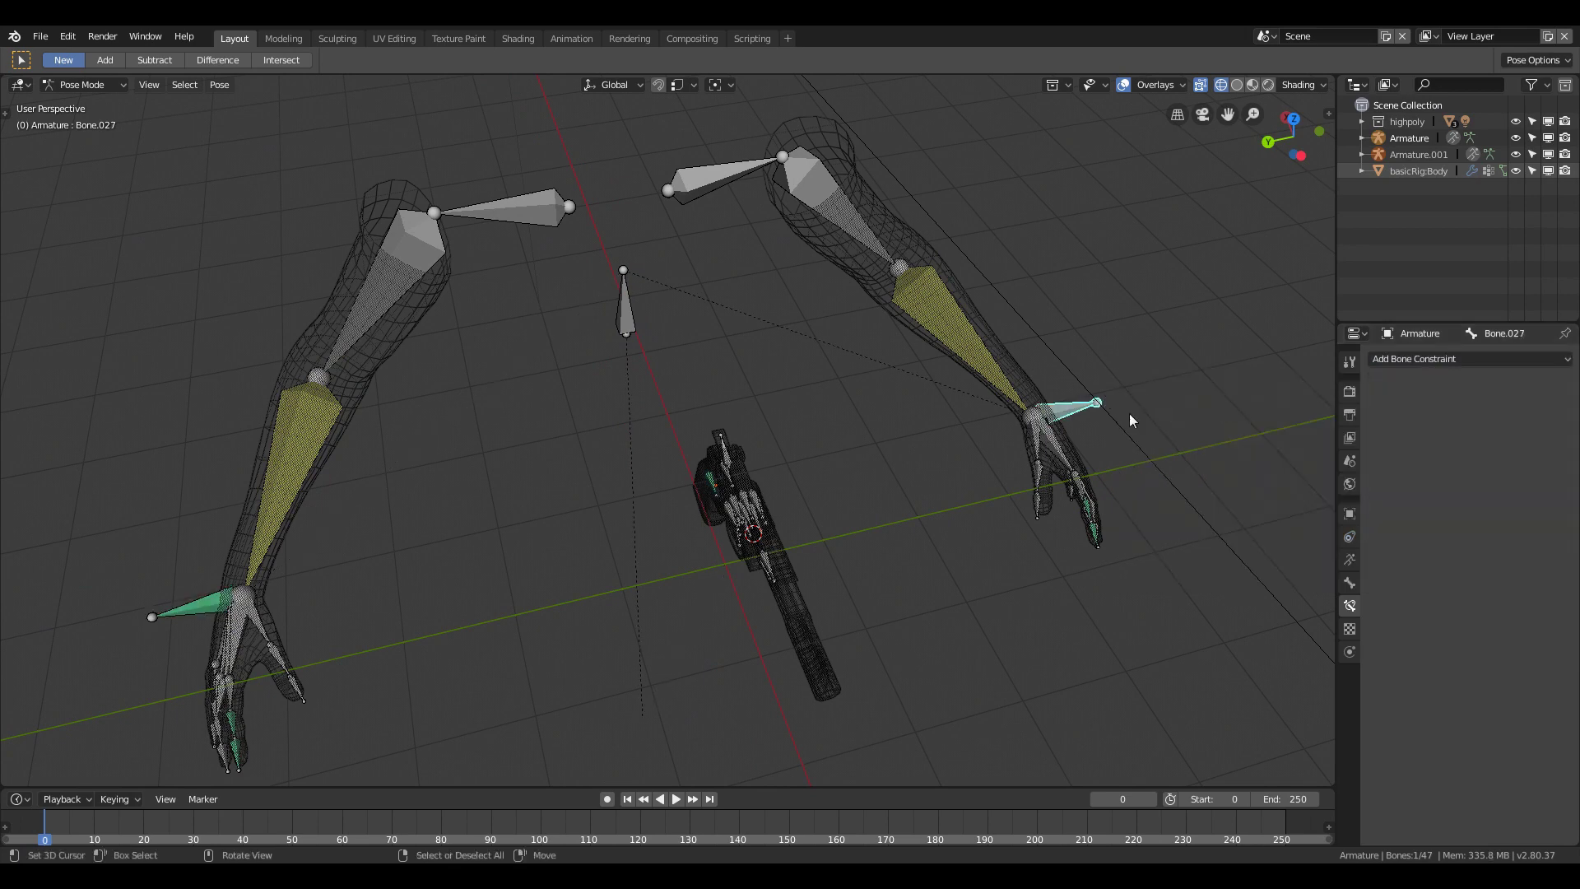
{"action": "left_click", "coordinate": [1500, 359]}
{"action": "left_click", "coordinate": [1503, 413]}
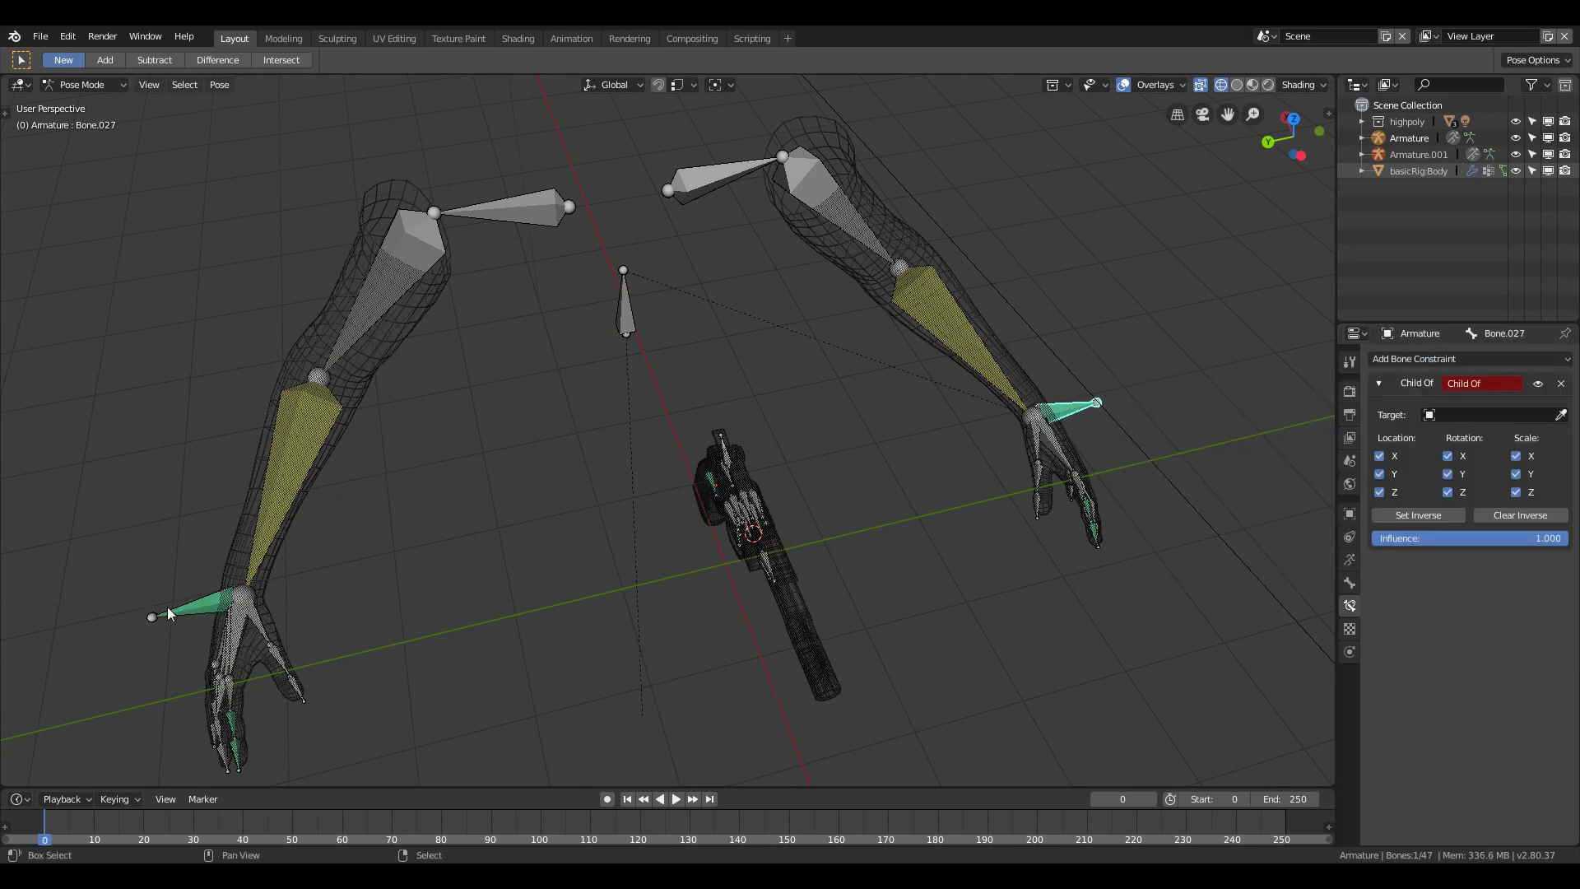
{"action": "middle_click_drag", "start_coordinate": [168, 613], "coordinate": [617, 519]}
{"action": "left_click", "coordinate": [1494, 415]}
{"action": "left_click", "coordinate": [1435, 441]}
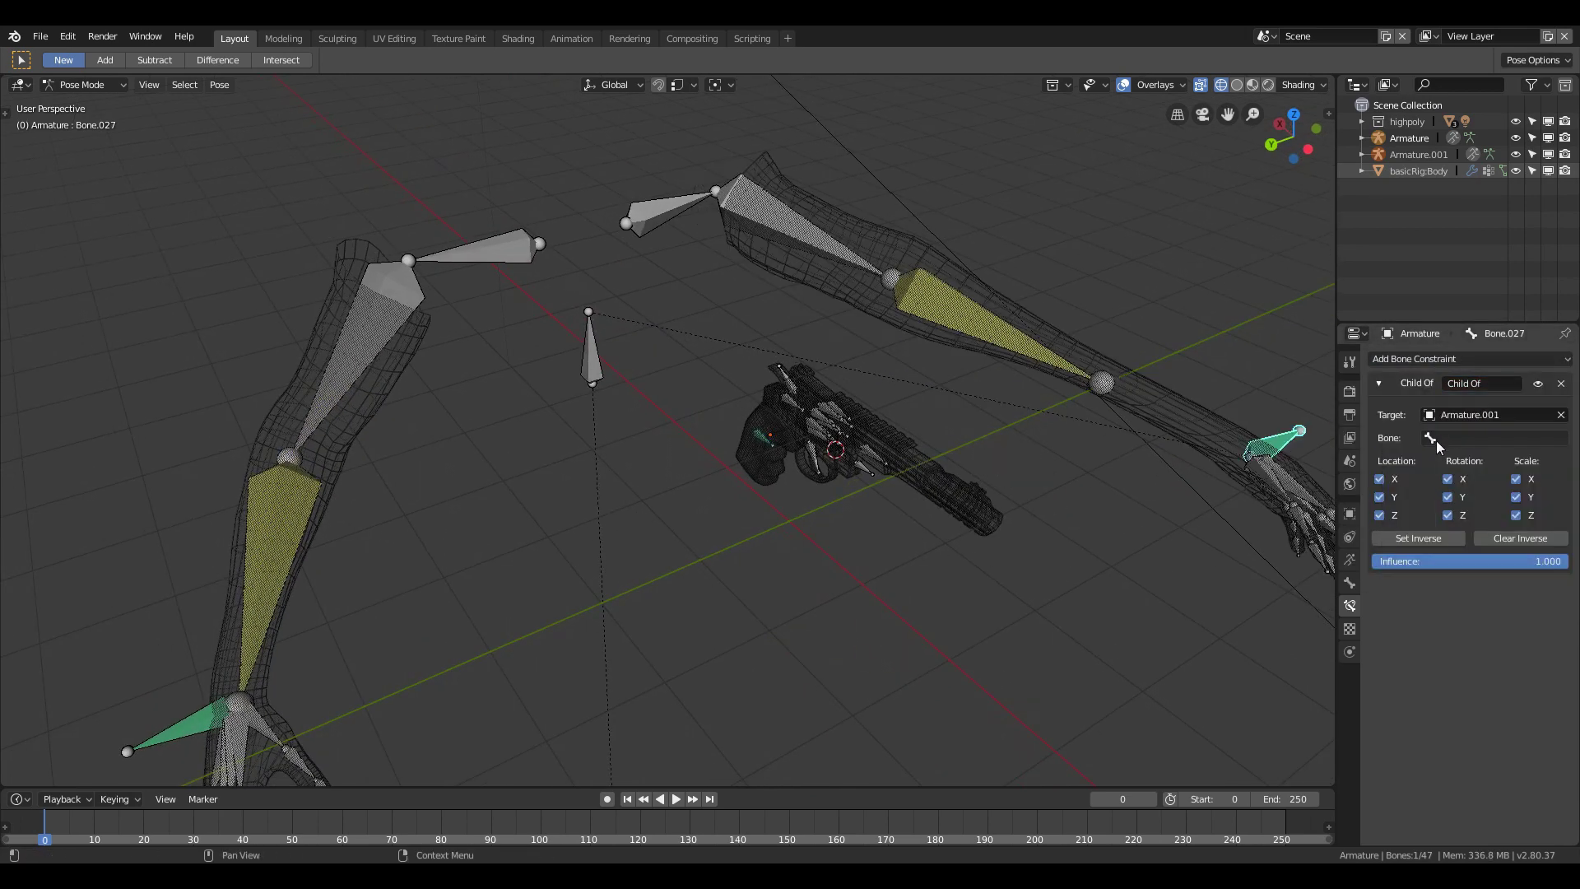
{"action": "left_click", "coordinate": [1451, 461]}
{"action": "left_click", "coordinate": [173, 717], "text": "shift"}
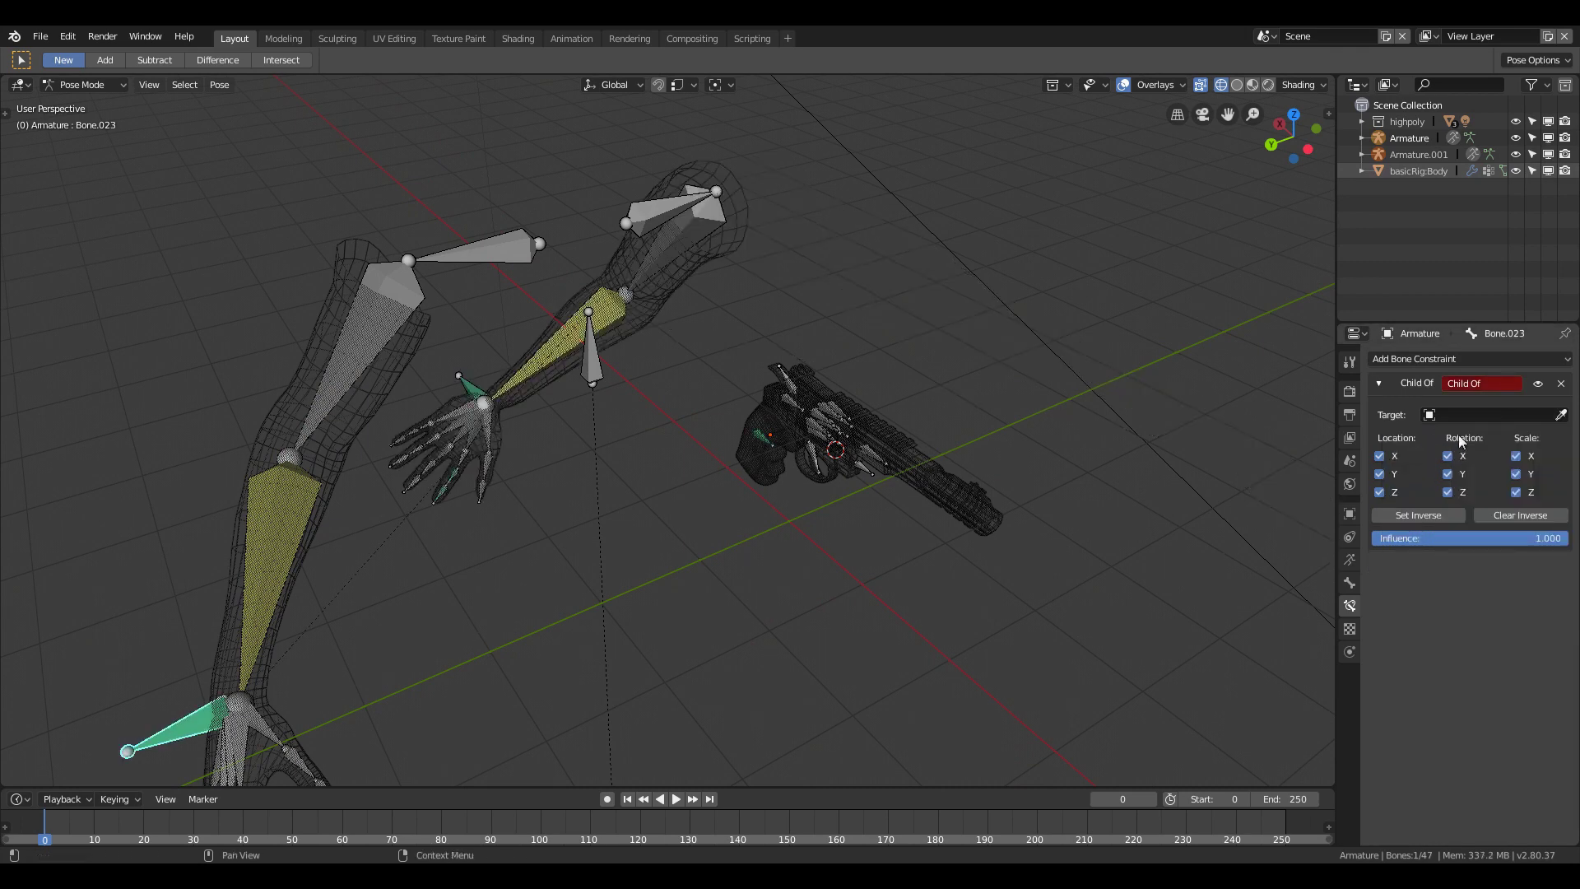
{"action": "left_click", "coordinate": [475, 383], "text": "shift"}
{"action": "left_click", "coordinate": [1428, 543]}
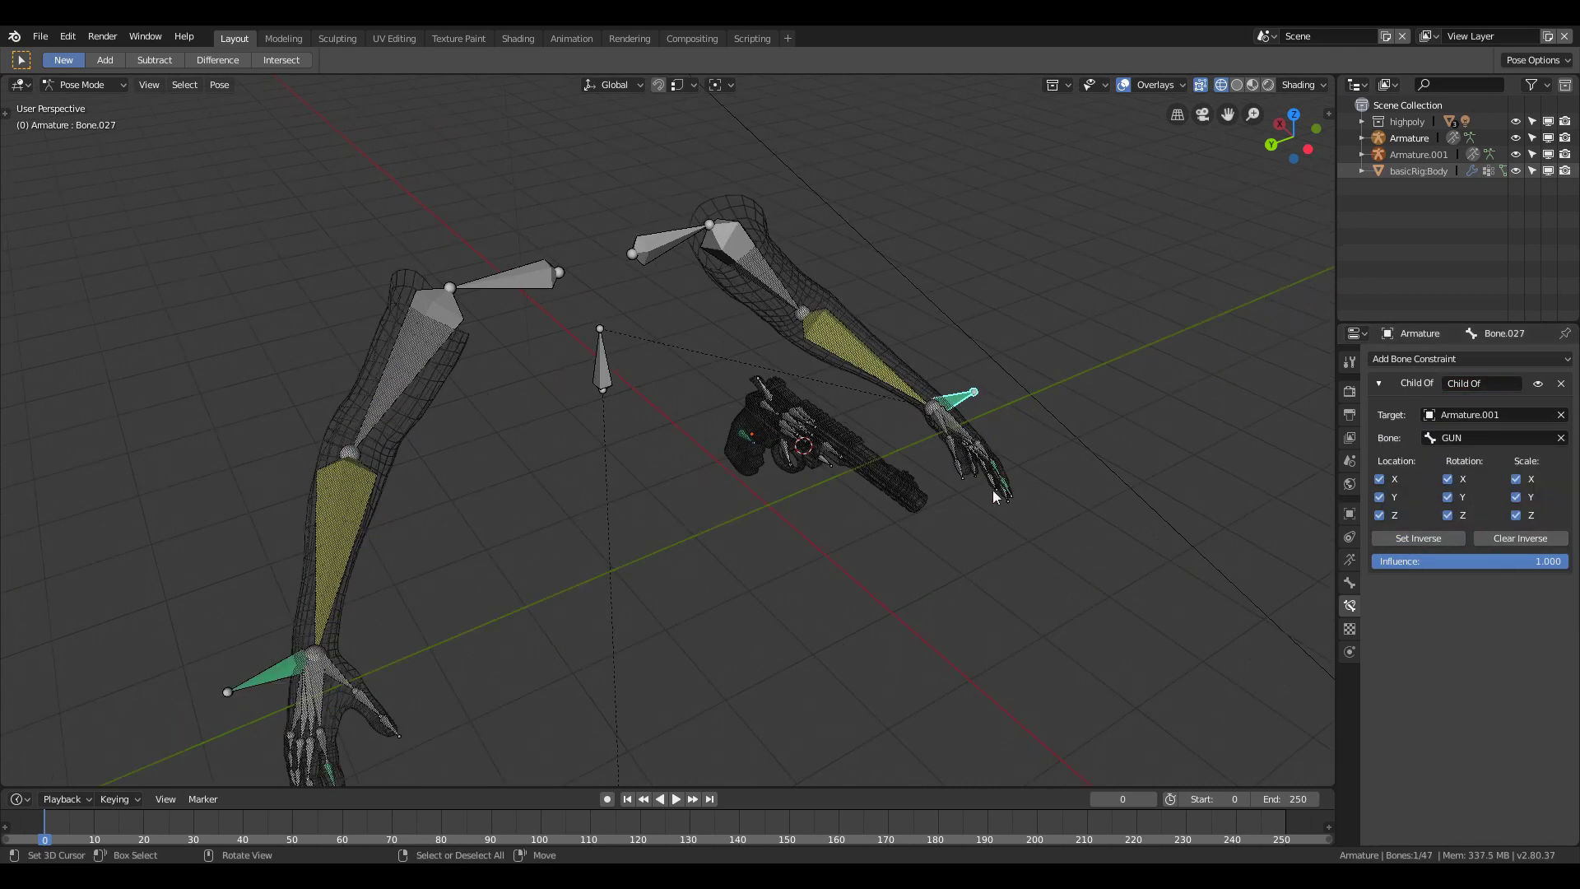
Step: Give Bone.023 a Child Of constraint targeting Armature.001's GUN, with Set Inverse
{"action": "left_click", "coordinate": [309, 645]}
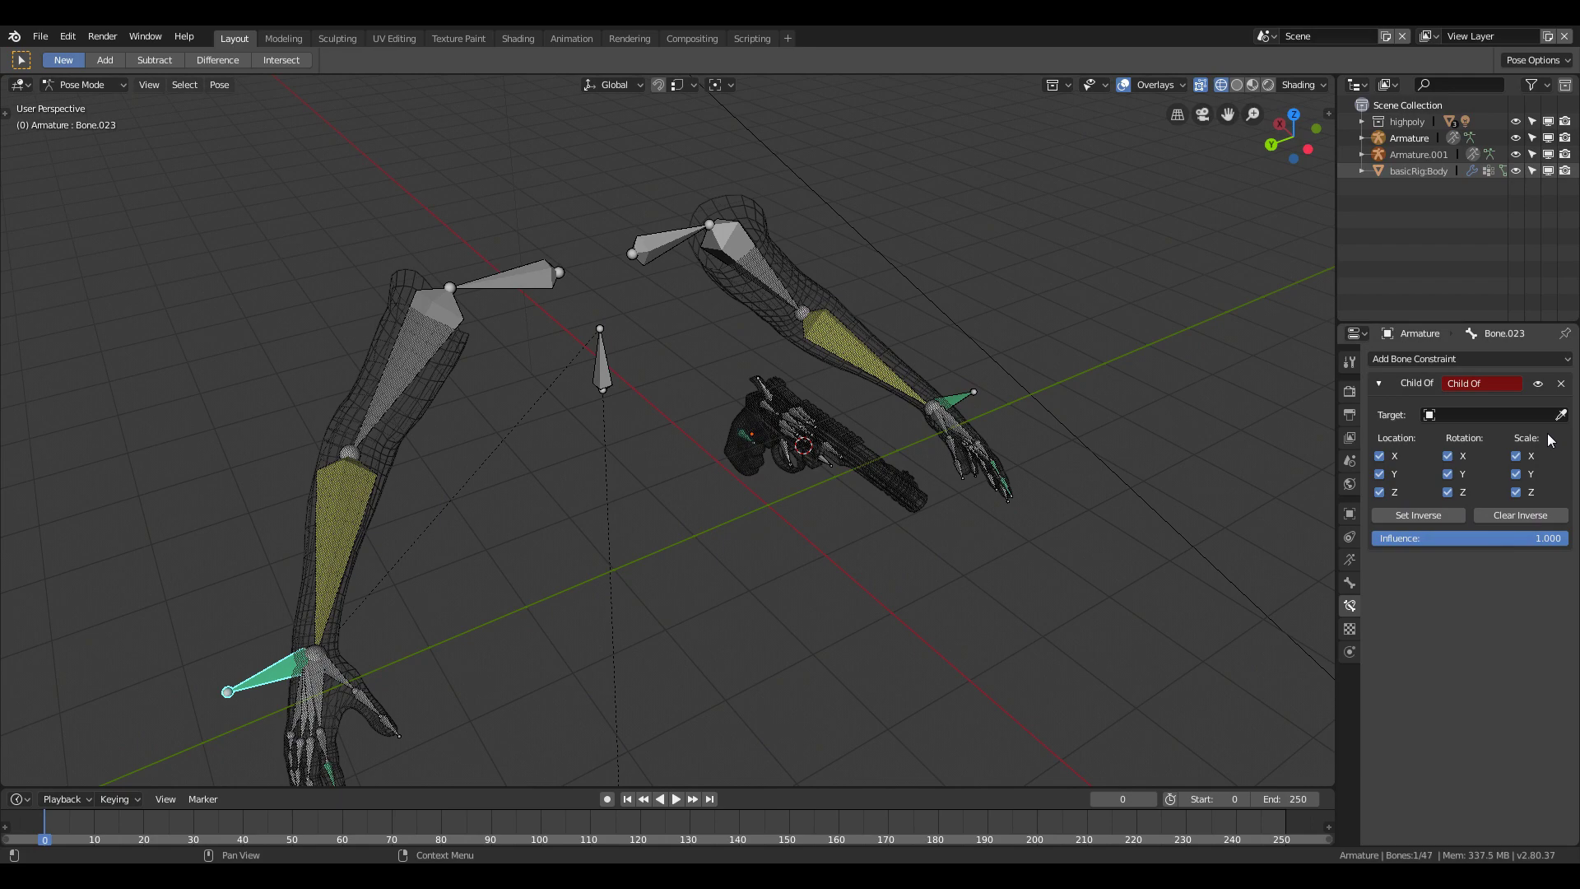
{"action": "key", "text": "e"}
{"action": "left_click", "coordinate": [747, 435]}
{"action": "left_click", "coordinate": [1410, 438]}
{"action": "left_click", "coordinate": [1427, 468]}
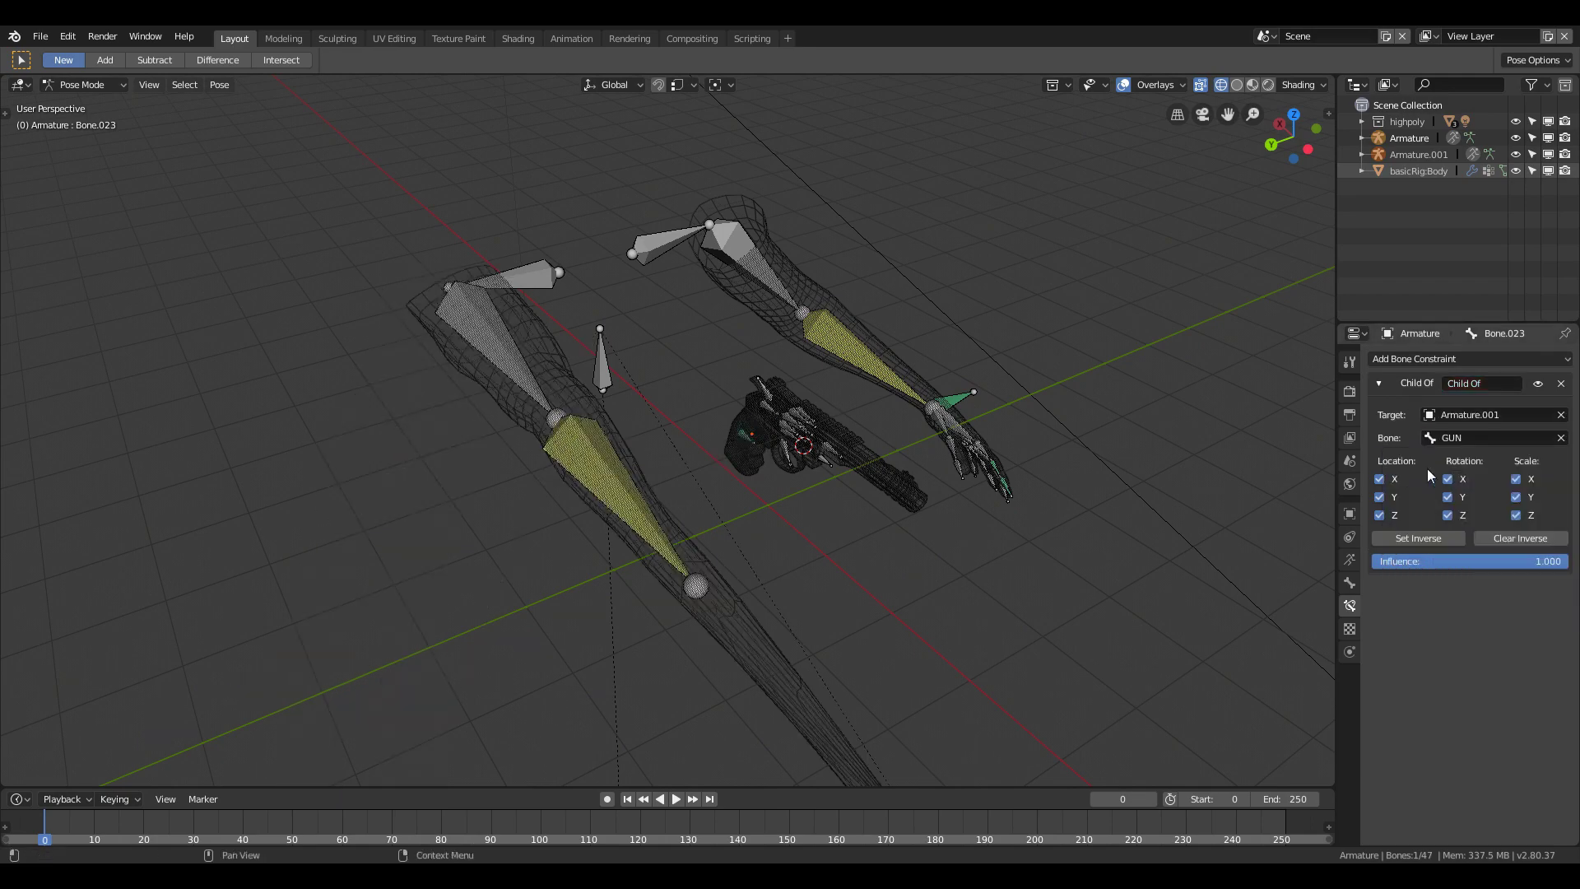
{"action": "left_click", "coordinate": [1428, 536]}
Step: Test the constraints by grabbing GUN and Bone.027, cancelling each move
{"action": "left_click", "coordinate": [751, 443]}
{"action": "middle_click_drag", "start_coordinate": [751, 443], "coordinate": [1013, 409]}
{"action": "key", "text": "g"}
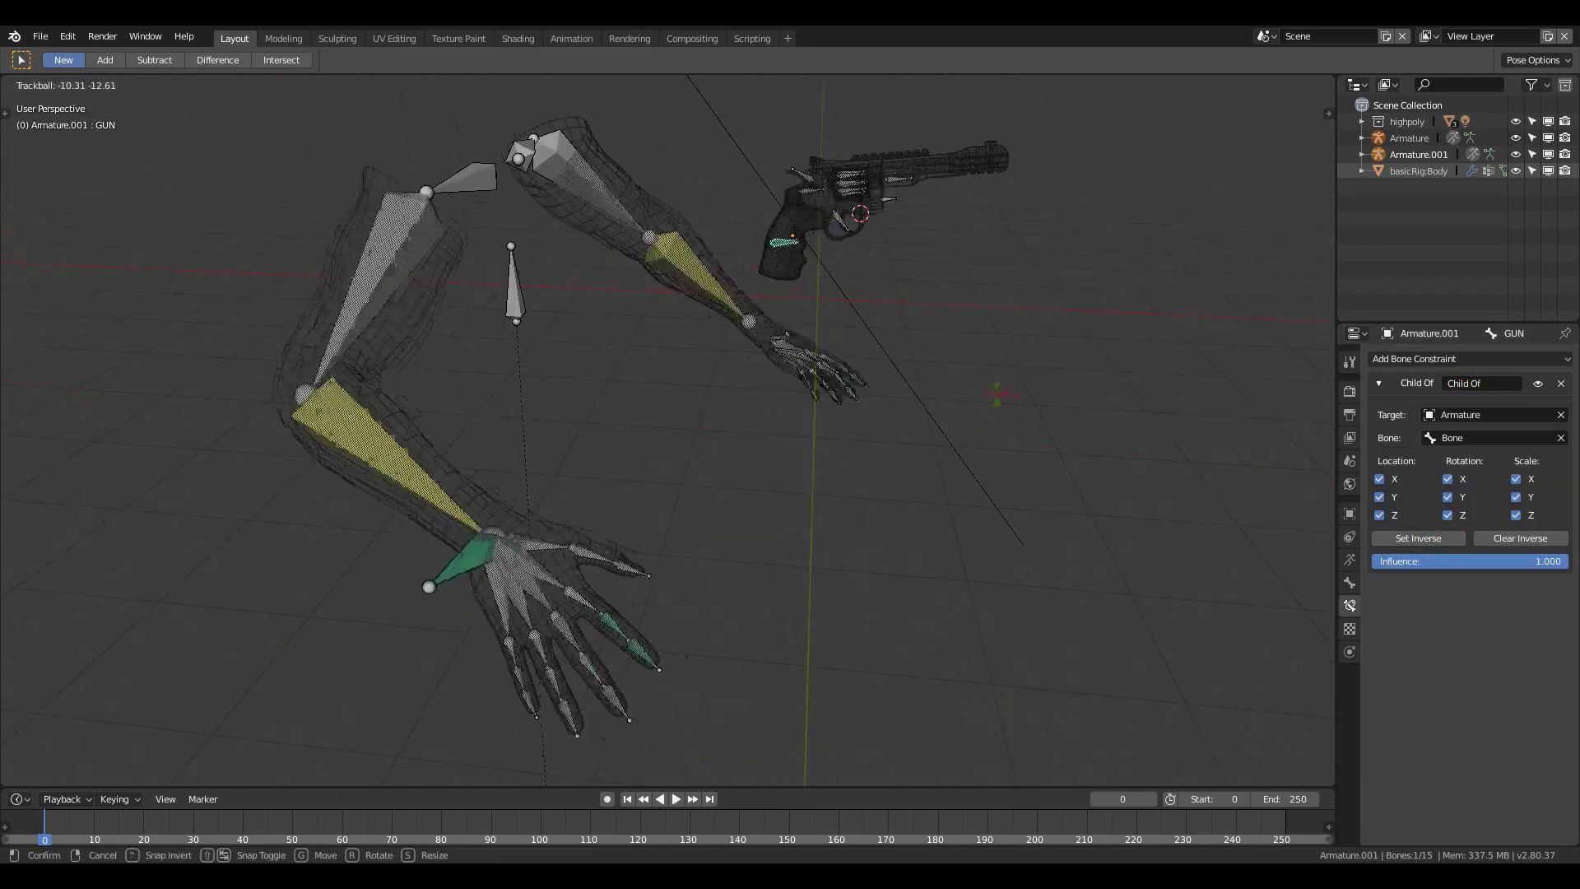
{"action": "key", "text": "Escape"}
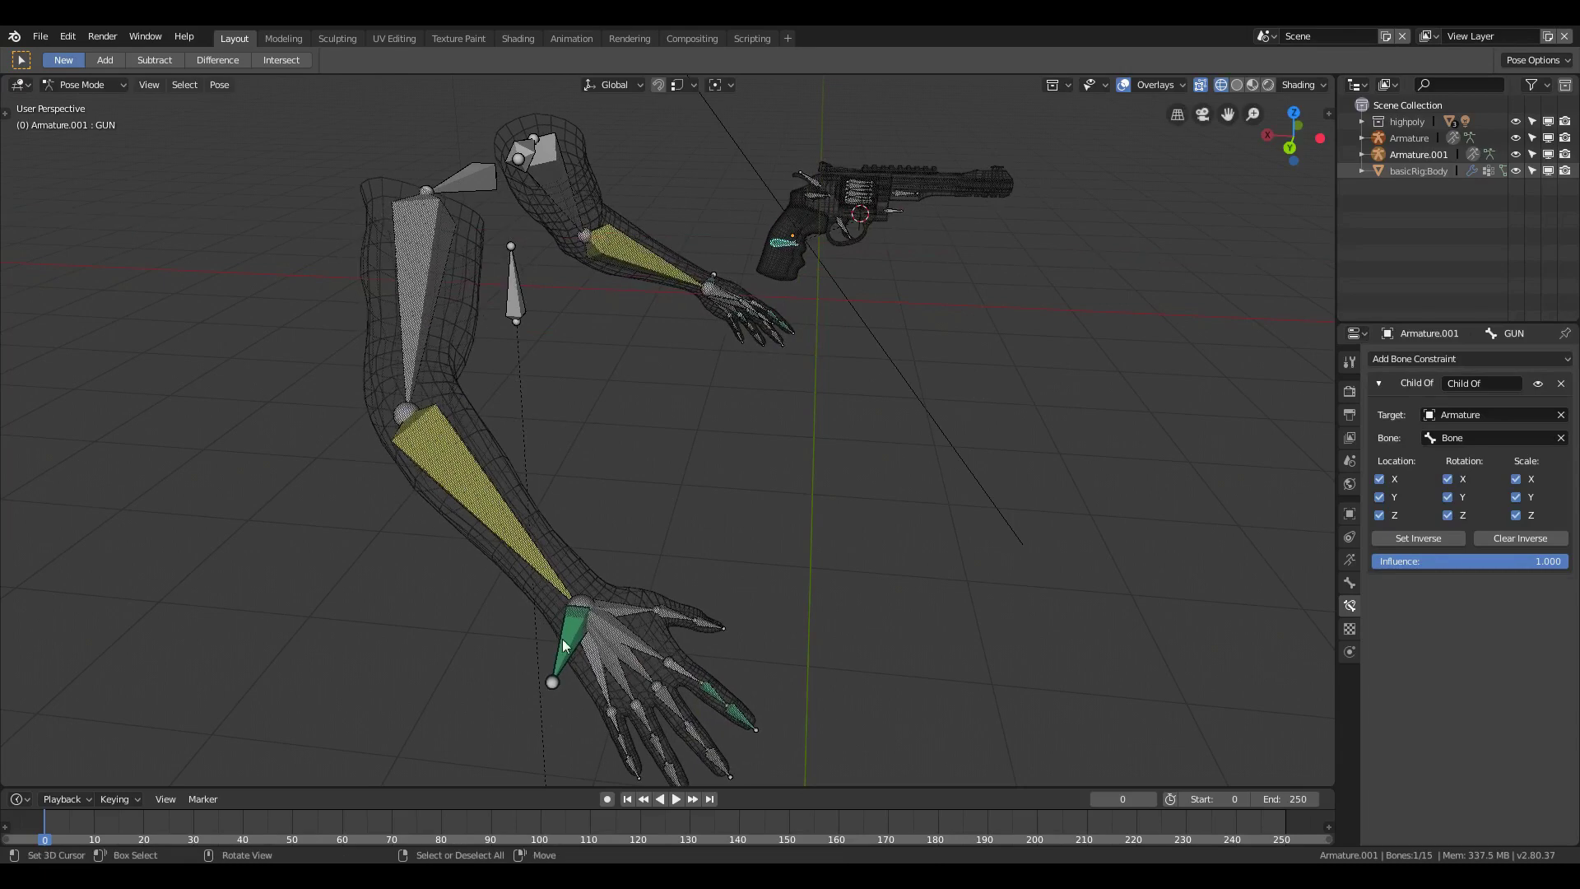
{"action": "key", "text": "g"}
{"action": "key", "text": "Escape"}
{"action": "left_click", "coordinate": [716, 275]}
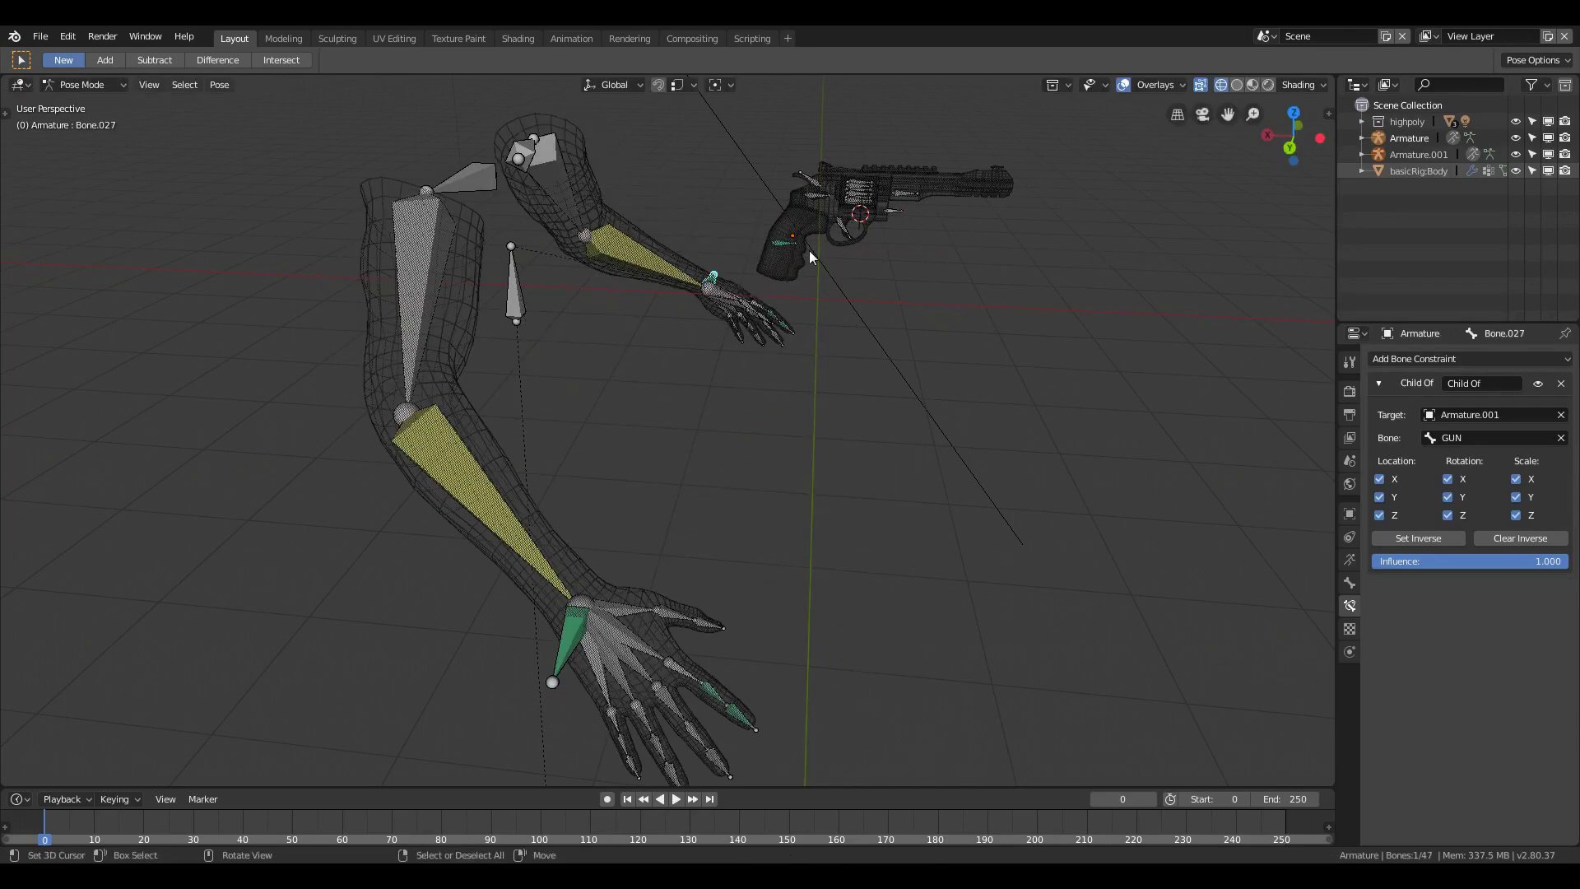
{"action": "left_click", "coordinate": [709, 269]}
{"action": "key", "text": "g"}
{"action": "key", "text": "Escape"}
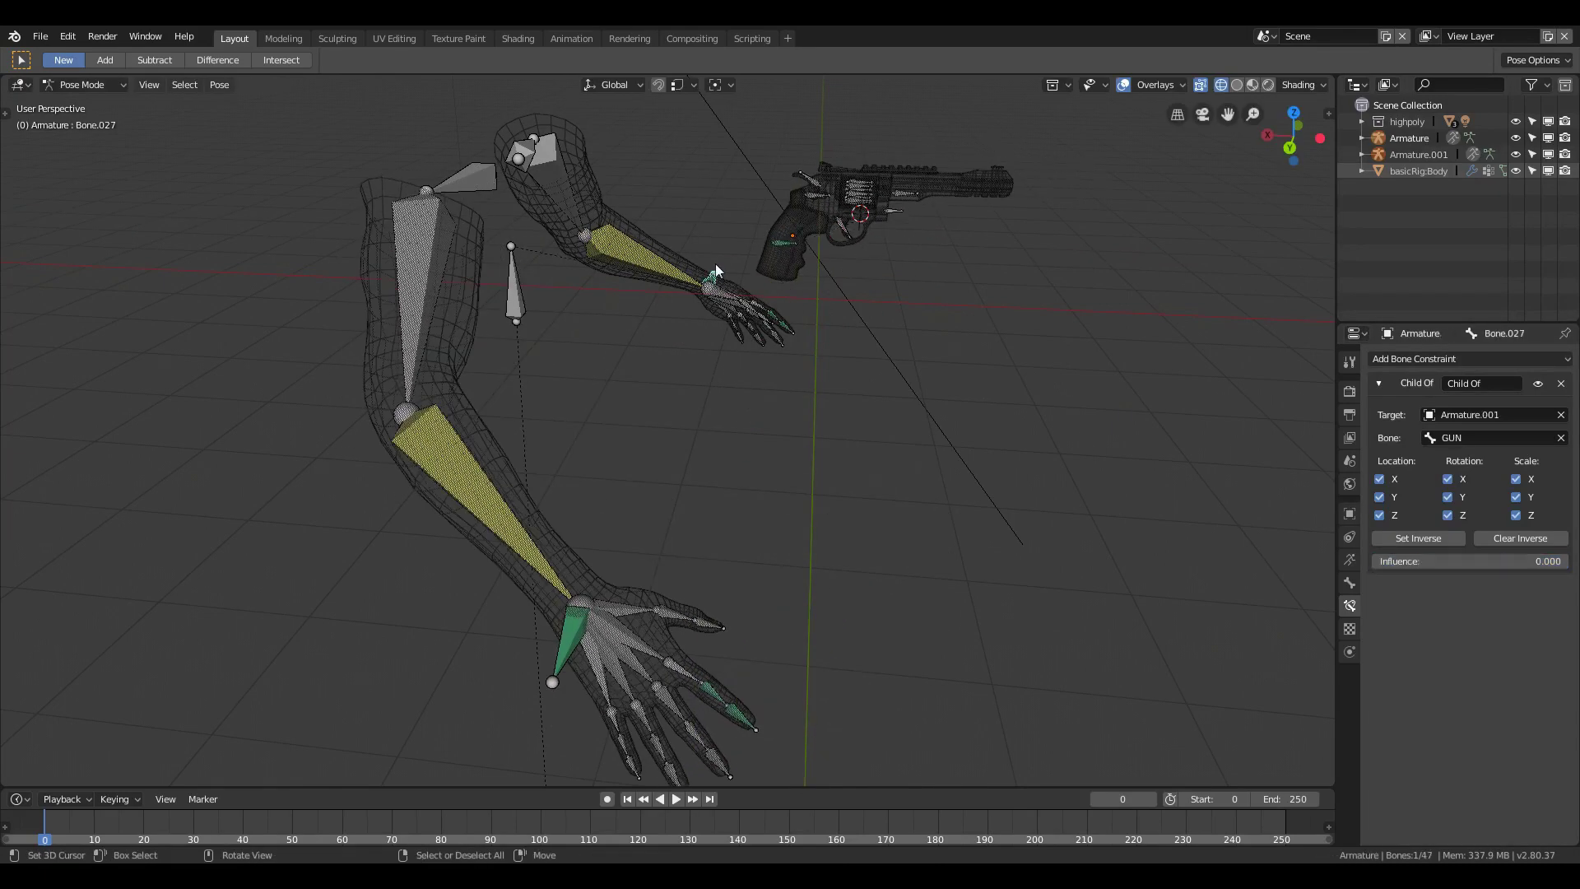